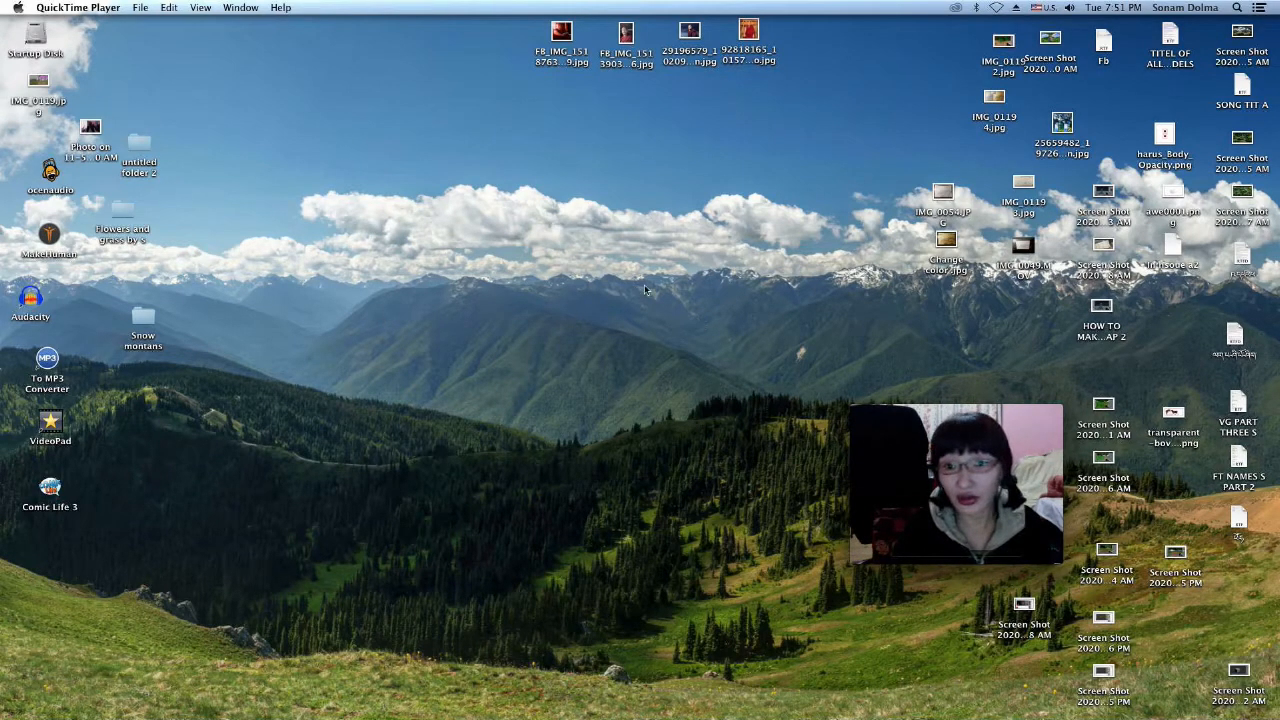
# Open Blender and dismiss its splash screen
pyautogui.moveTo(5, 568)
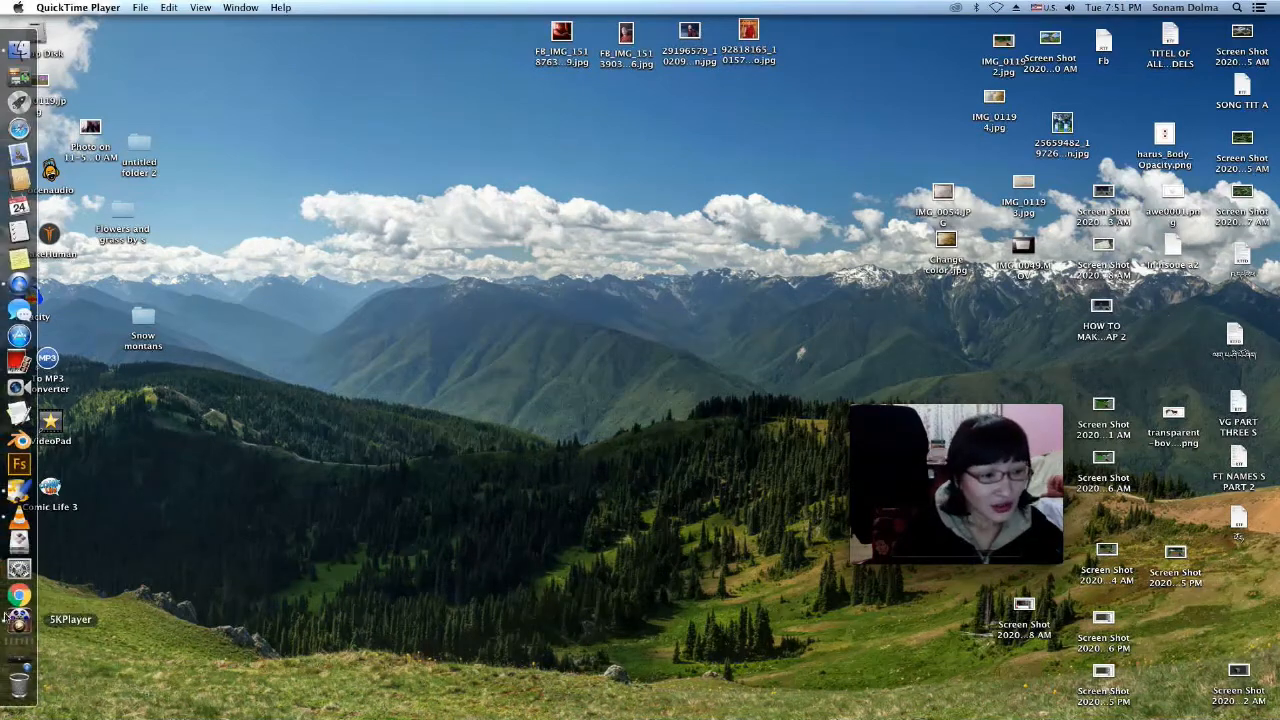
pyautogui.click(18, 441)
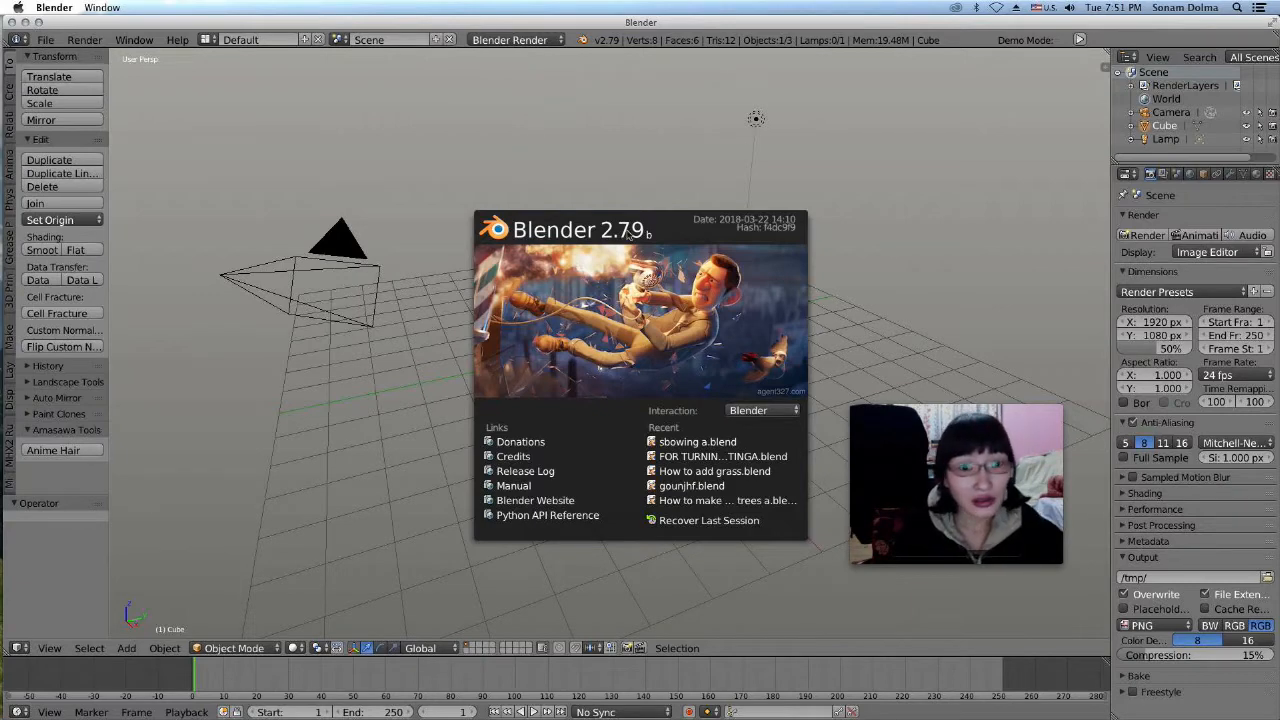
pyautogui.click(575, 94)
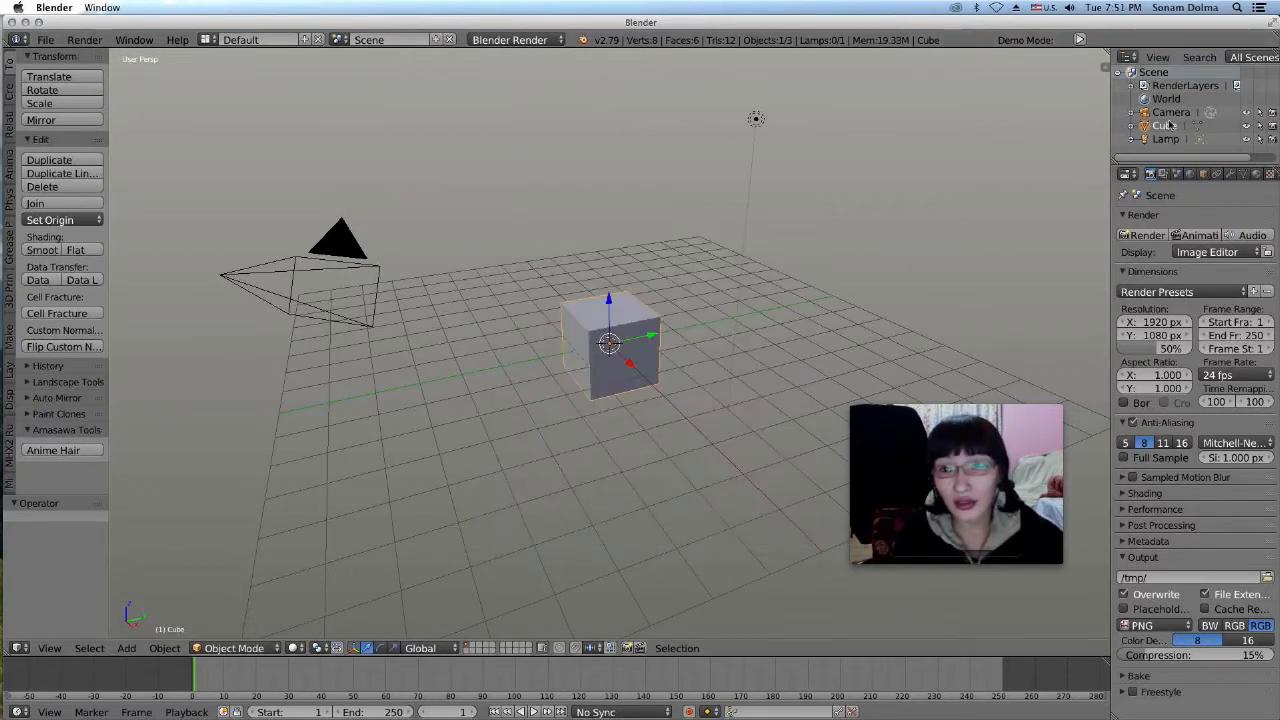
# Show the 3D view's properties region, start the Screencast Keys display and set its mouse icon size to 150
pyautogui.click(1107, 70)
pyautogui.moveTo(963, 408); pyautogui.dragTo(883, 480)
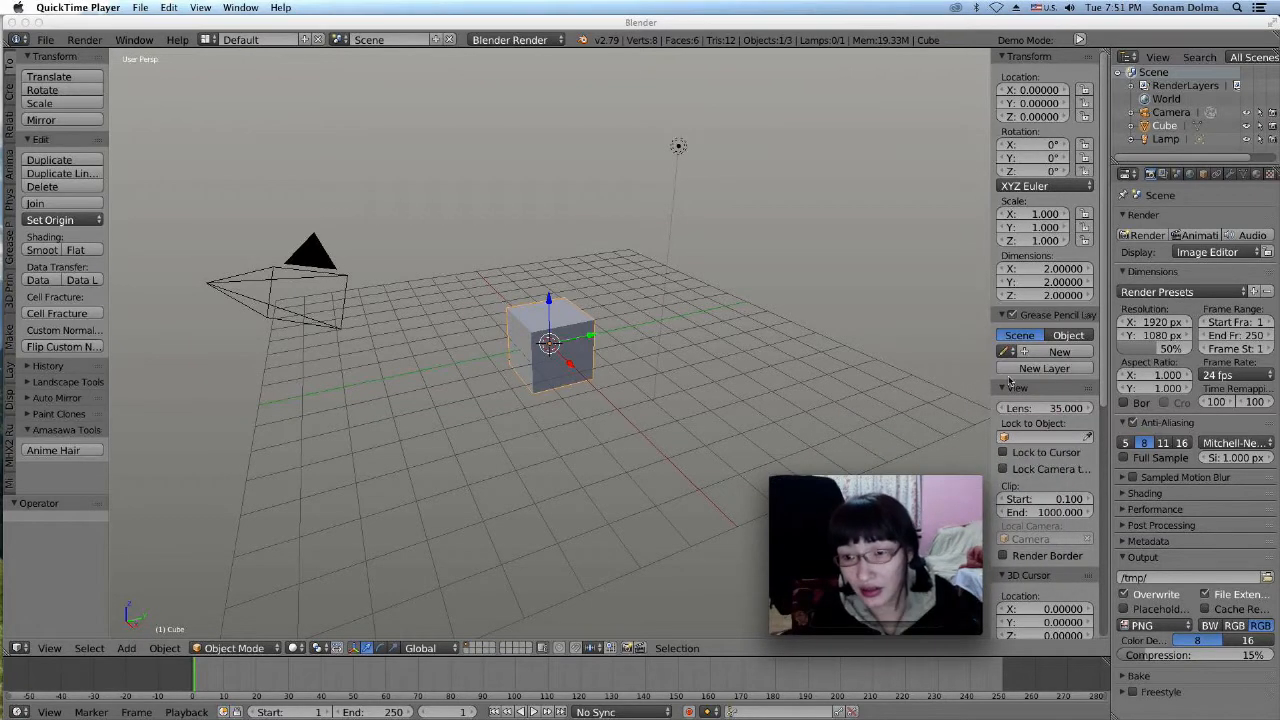
pyautogui.scroll(-7, 1043, 366)
pyautogui.scroll(7, 388, 368)
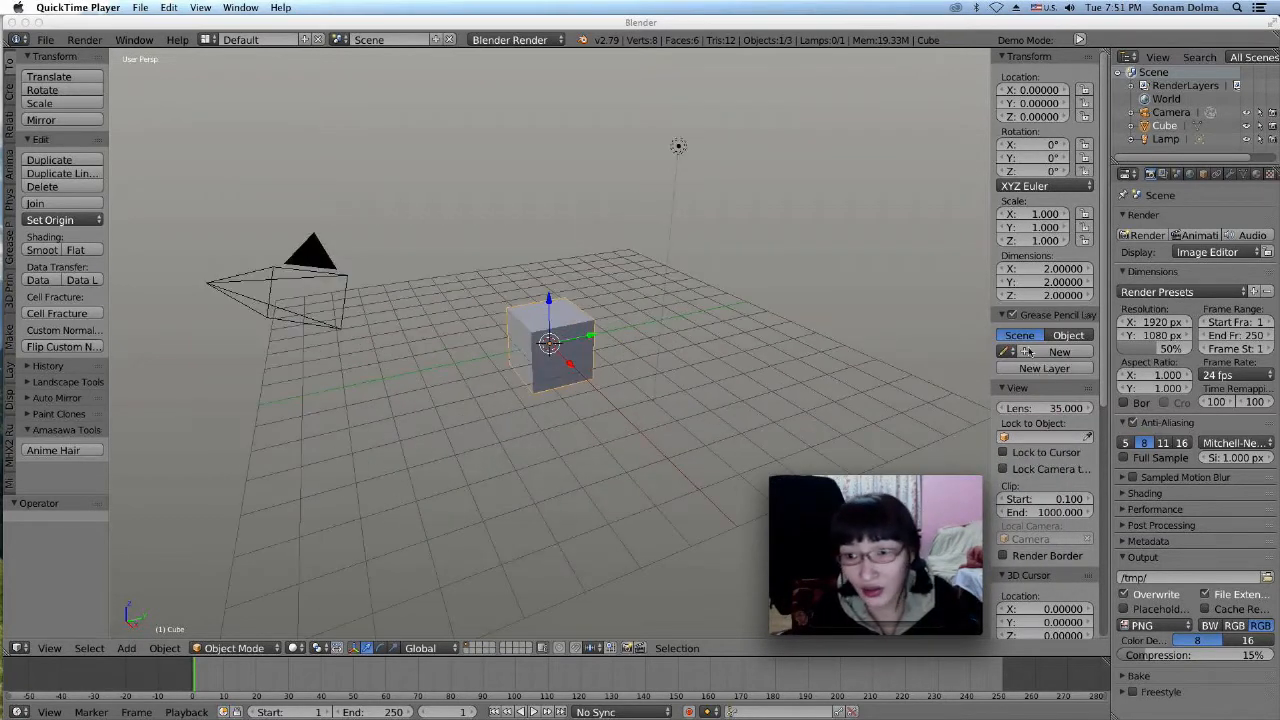
pyautogui.click(1108, 280)
pyautogui.moveTo(1105, 278); pyautogui.dragTo(1022, 655)
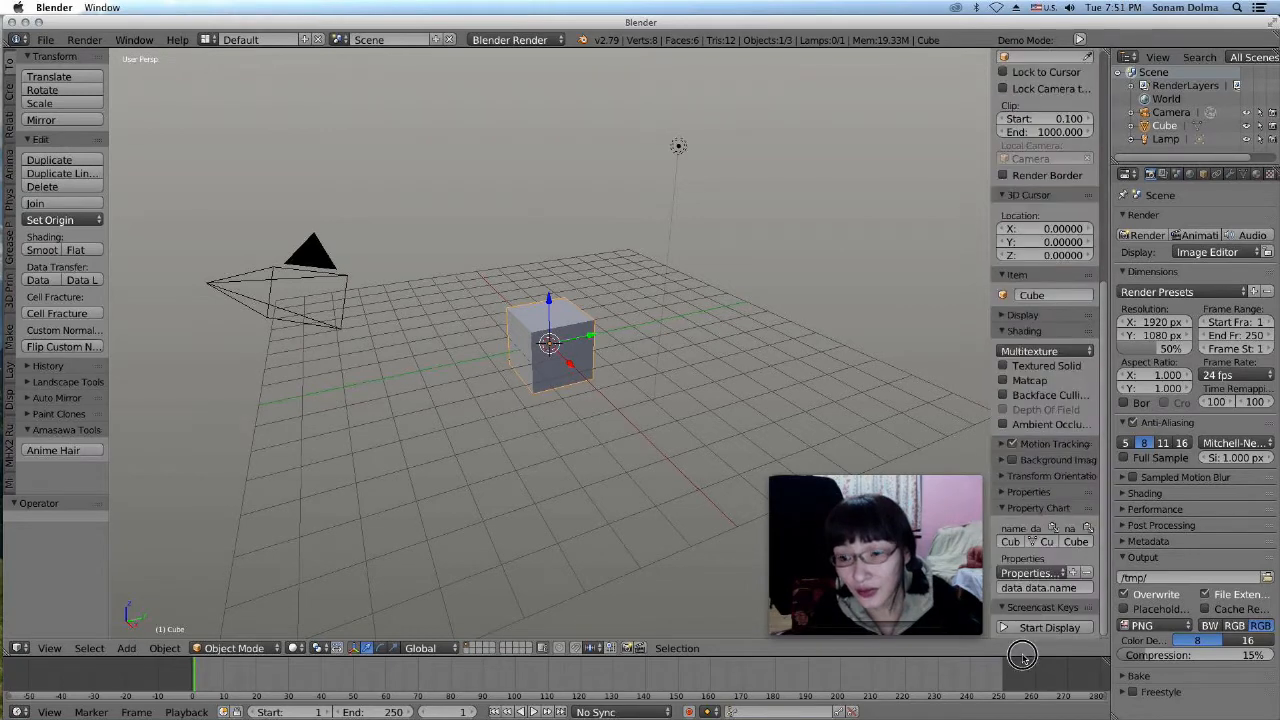
pyautogui.click(1026, 624)
pyautogui.scroll(-3, 1048, 453)
pyautogui.scroll(-3, 1045, 460)
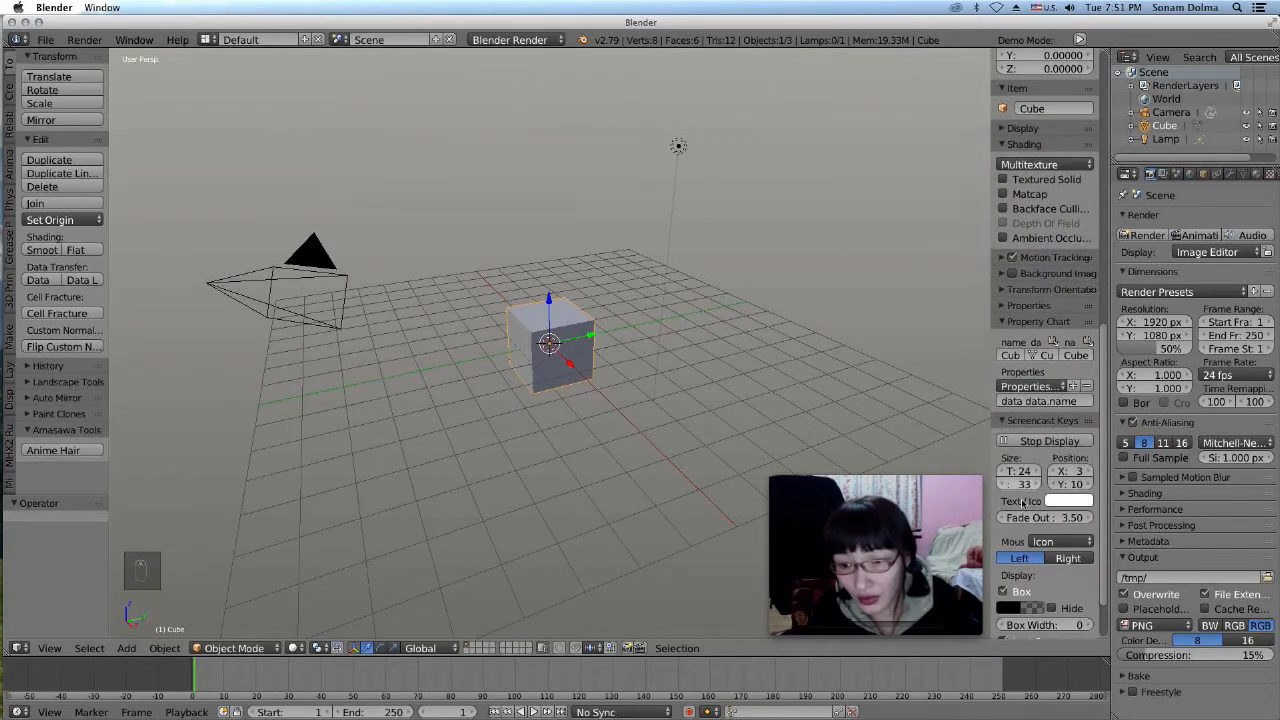
pyautogui.moveTo(1012, 486); pyautogui.dragTo(1124, 486)
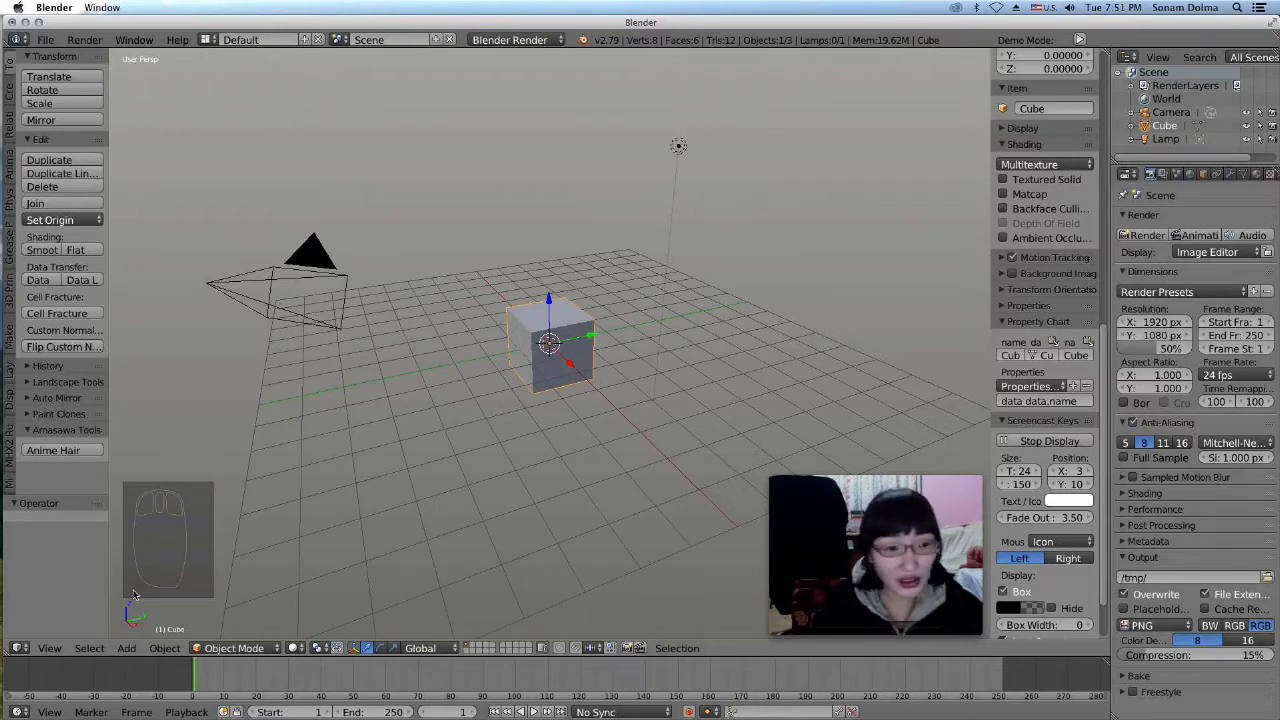
# Delete all default scene objects, including the cube, camera and lamp
pyautogui.moveTo(567, 371); pyautogui.dragTo(613, 393, button='middle')
pyautogui.press('a')
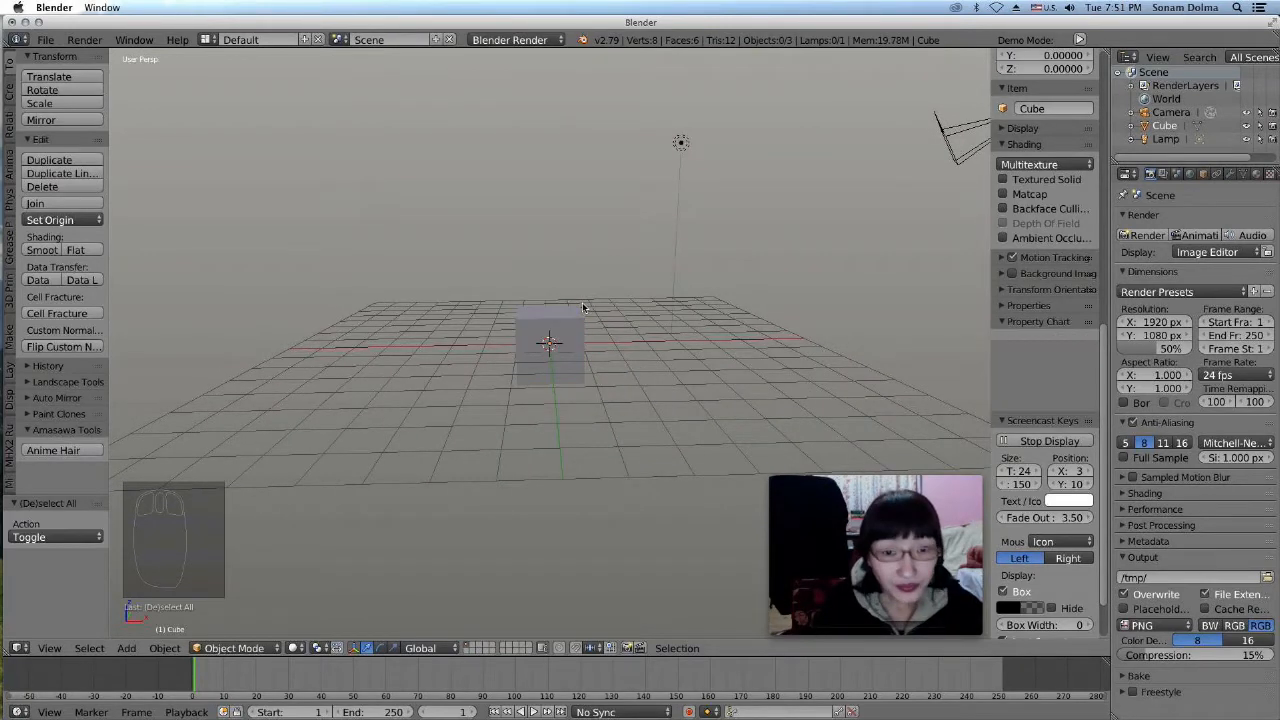
pyautogui.press('a')
pyautogui.press('x')
pyautogui.click(585, 298)
# Add a mesh plane at the scene's origin and scale it up about 9.3 times
pyautogui.moveTo(608, 389); pyautogui.dragTo(563, 341, button='middle')
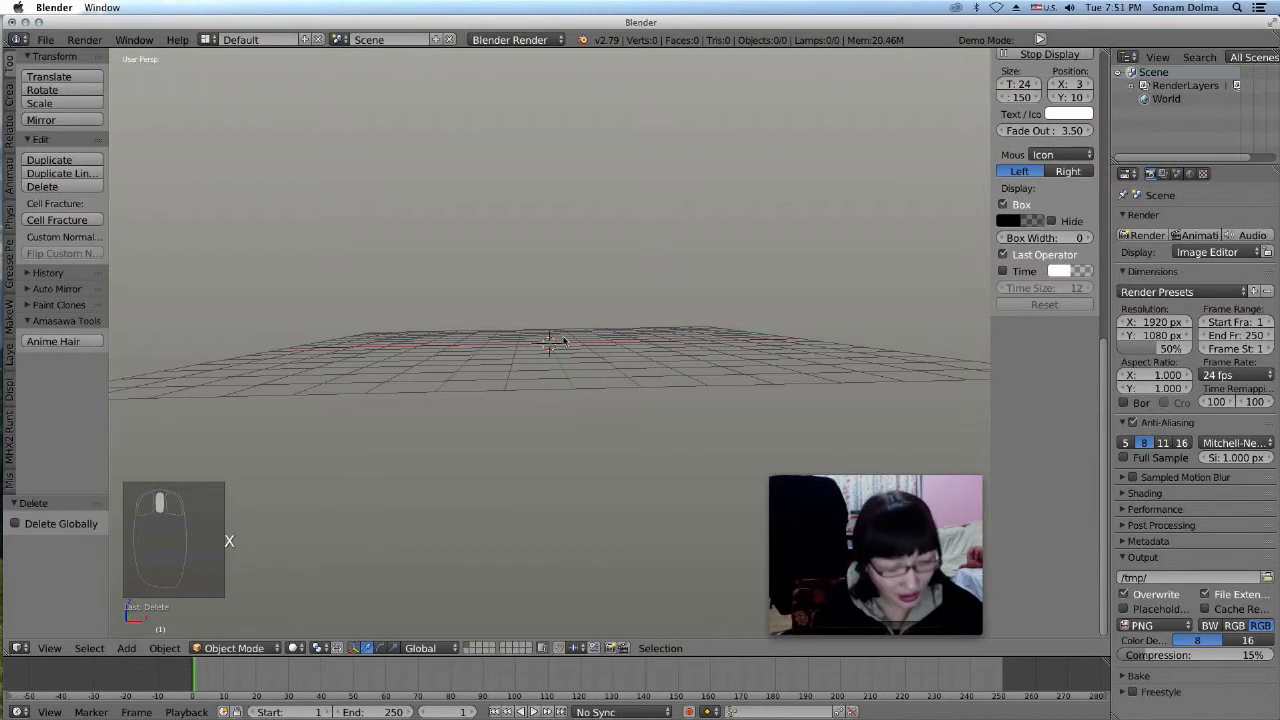
pyautogui.hotkey('shift', 'a')
pyautogui.moveTo(563, 341)
pyautogui.click(605, 340)
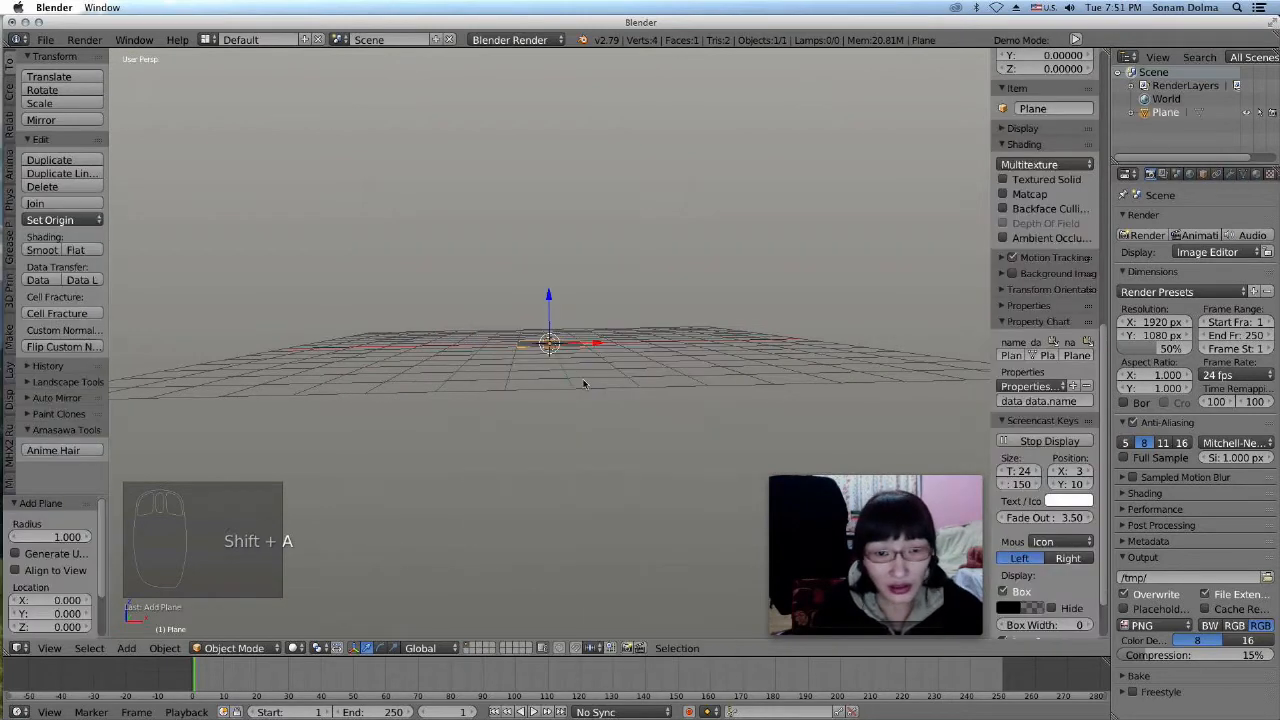
pyautogui.press('s')
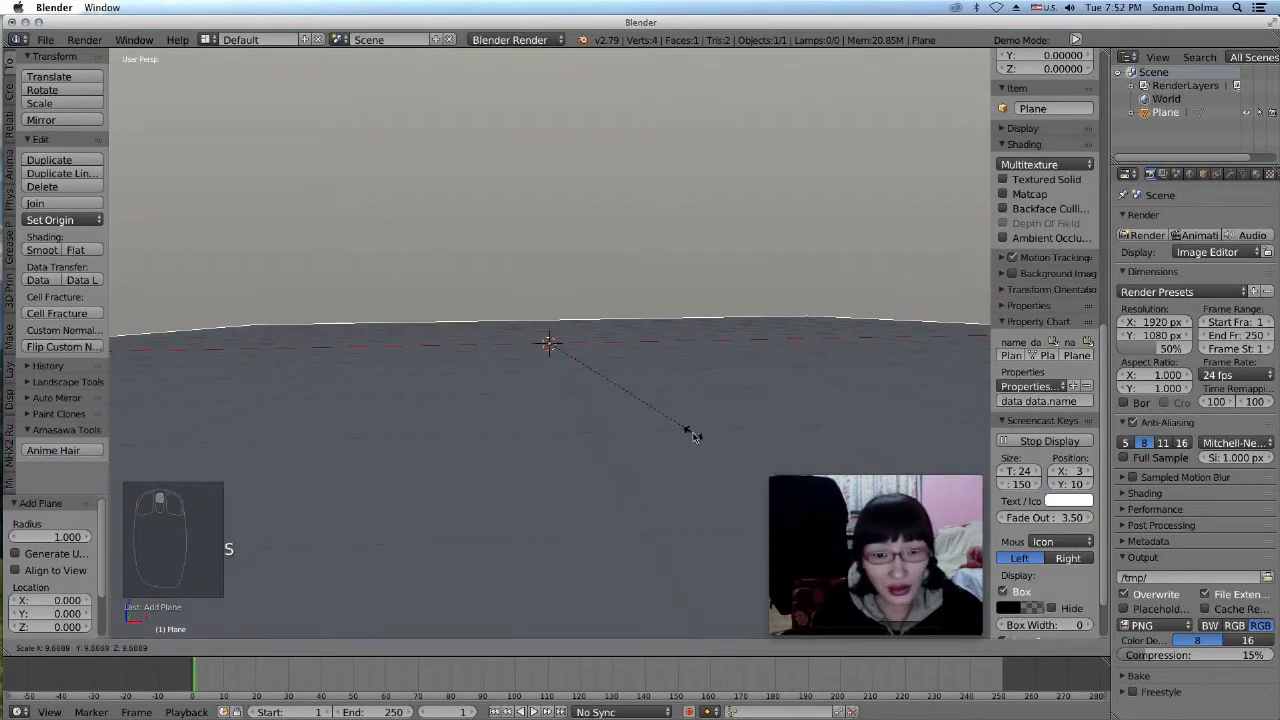
pyautogui.click(626, 432)
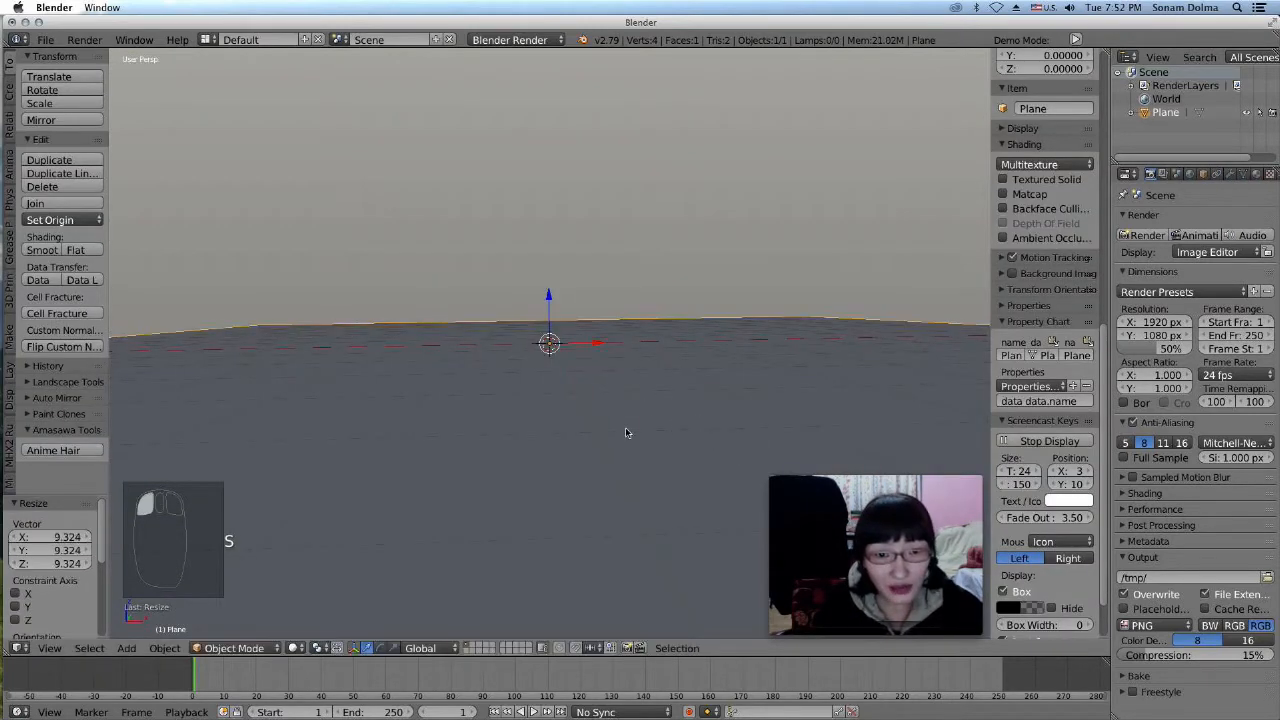
# Switch to top view and Edit Mode, and subdivide the plane with 10 cuts
pyautogui.click(49, 648)
pyautogui.click(70, 580)
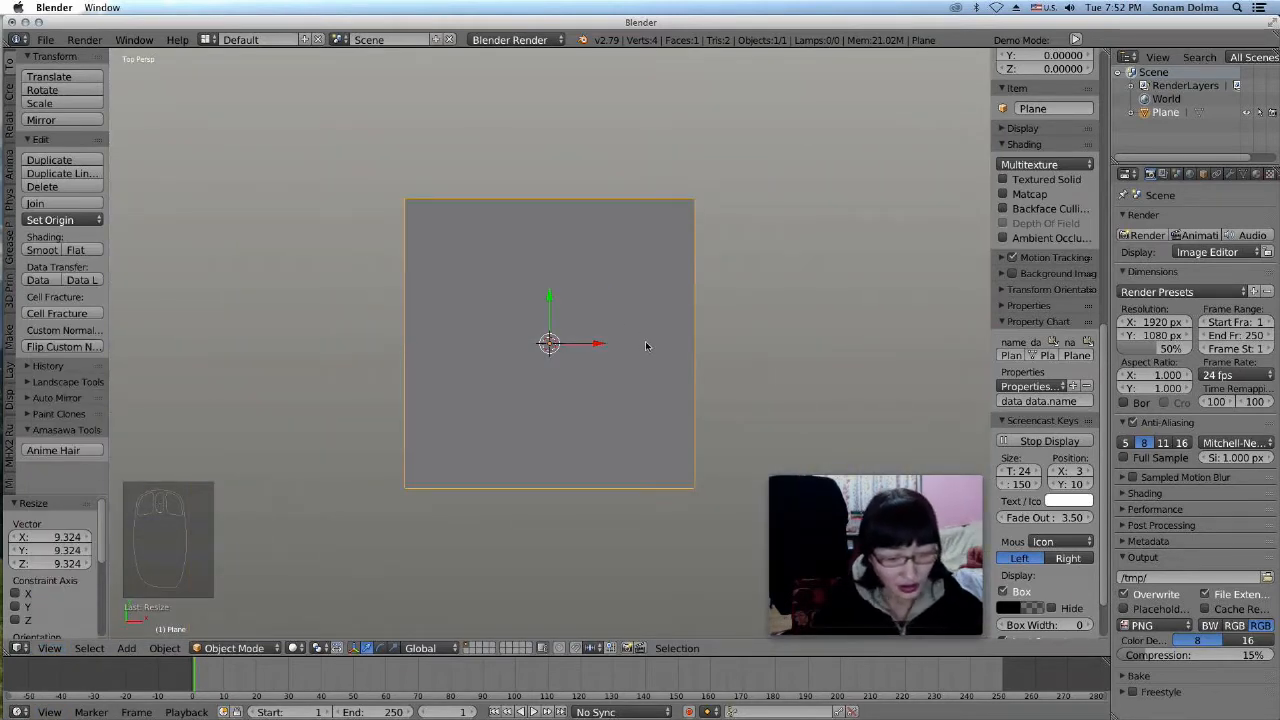
pyautogui.click(296, 648)
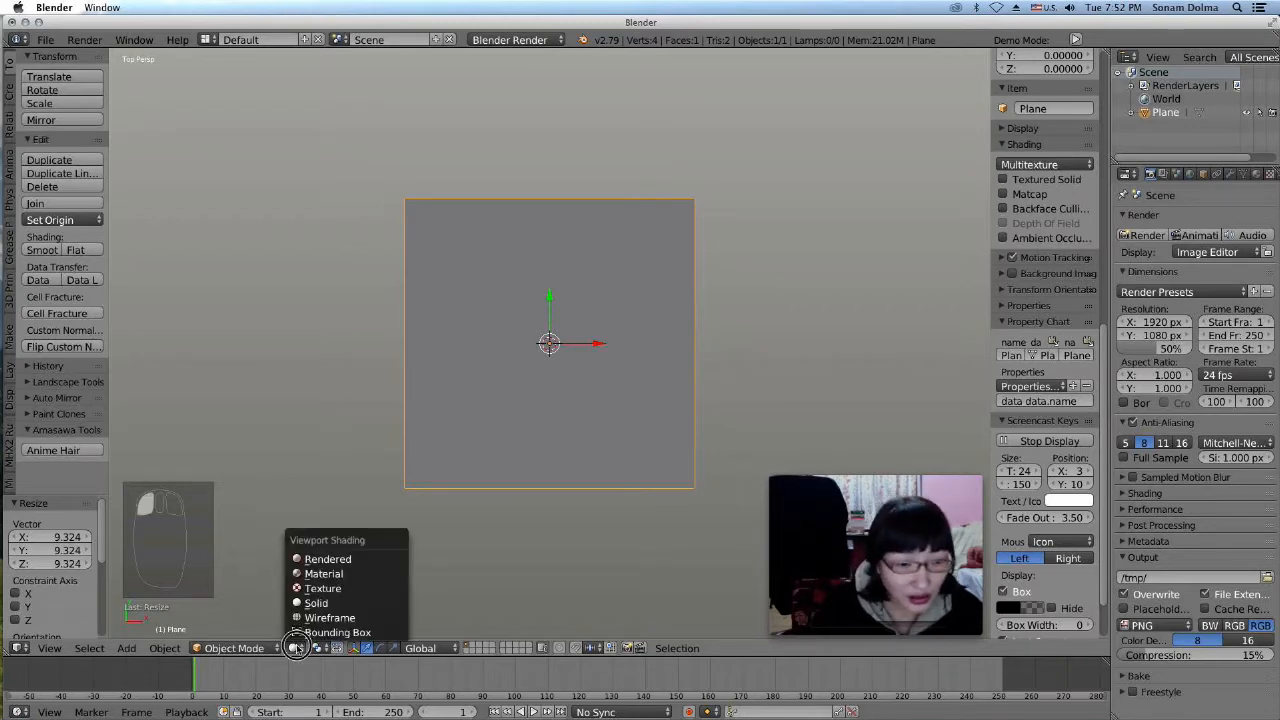
pyautogui.click(233, 648)
pyautogui.click(245, 620)
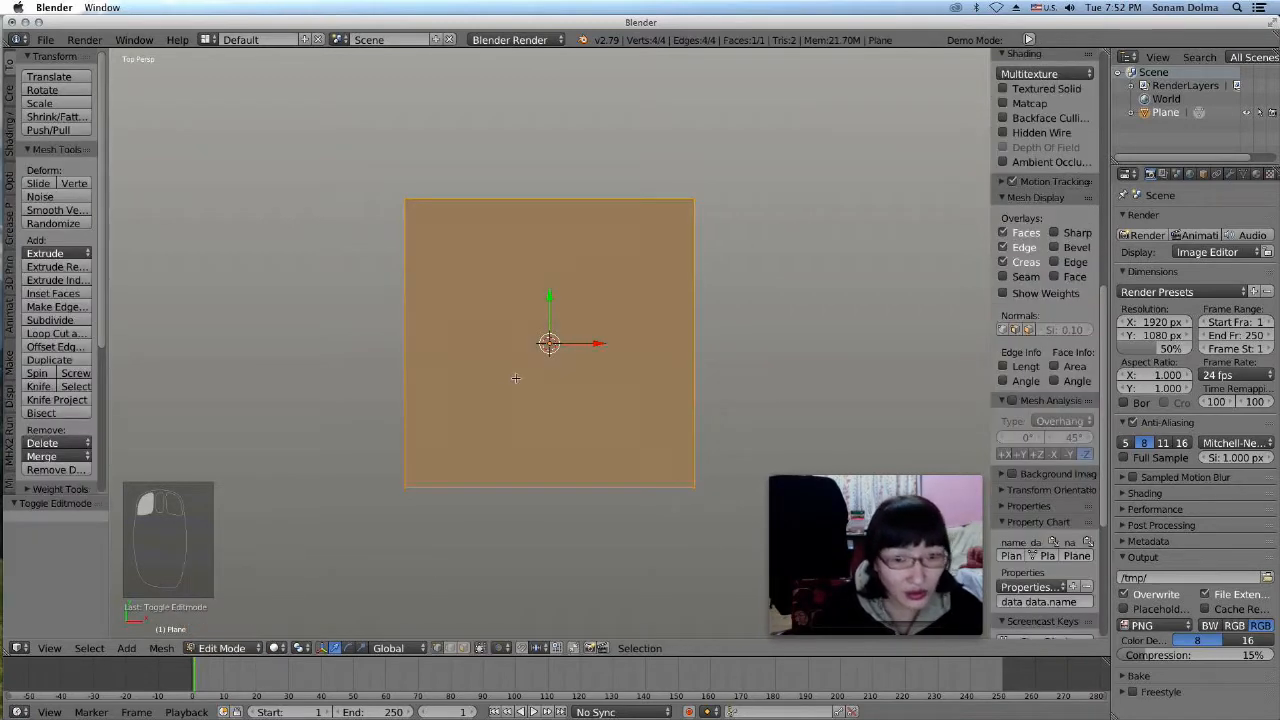
pyautogui.scroll(2, 471, 406)
pyautogui.press('w')
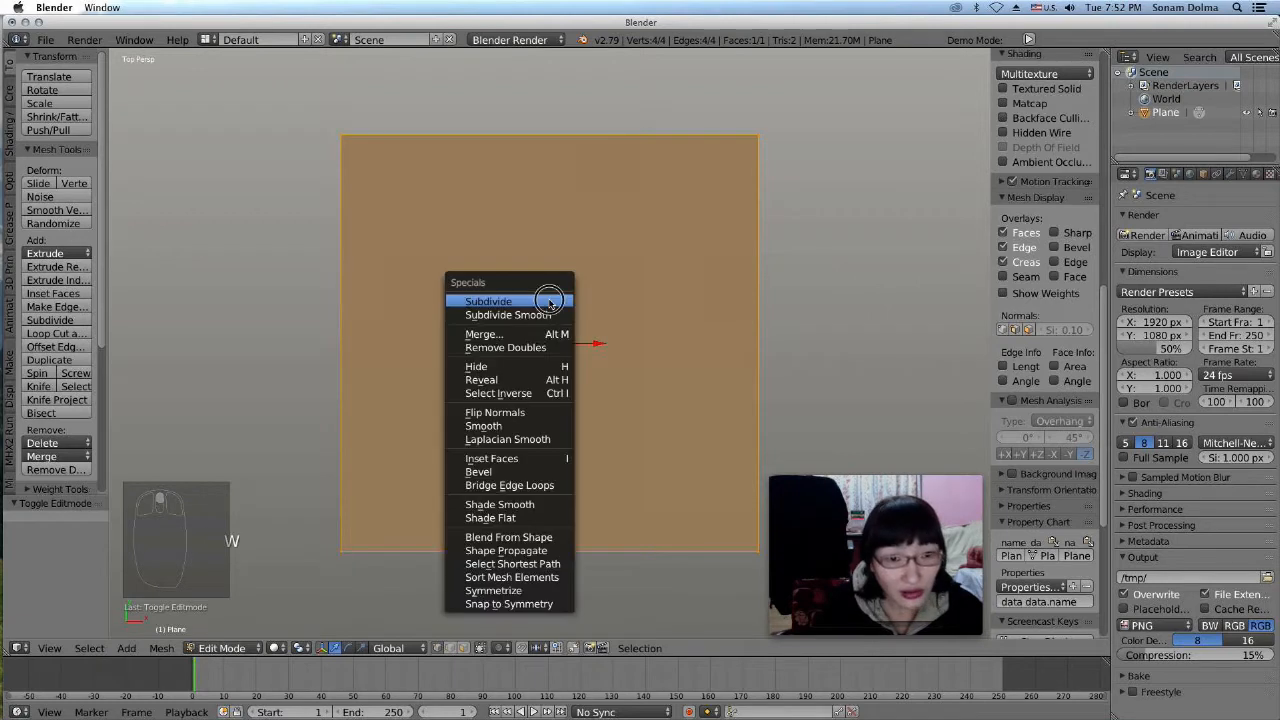
pyautogui.click(549, 296)
pyautogui.moveTo(50, 537); pyautogui.dragTo(90, 537)
pyautogui.click(217, 649)
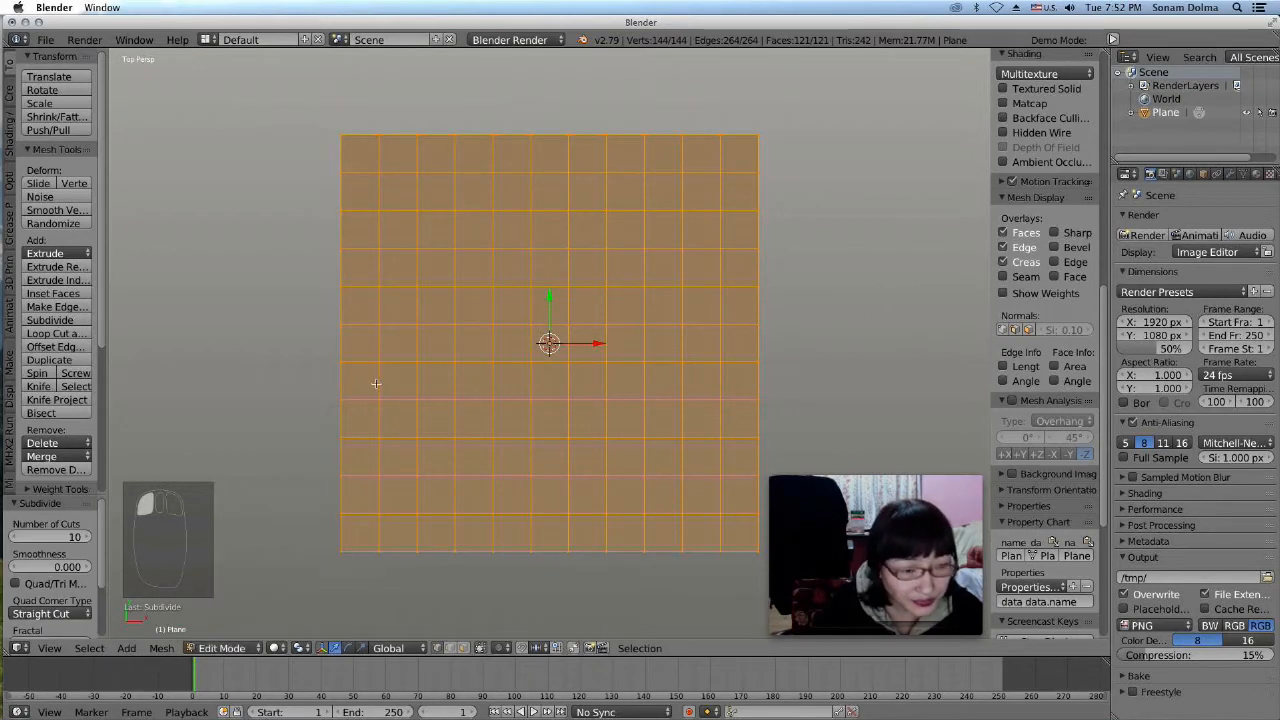
# Subdivide the whole plane mesh a second time with 5 cuts
pyautogui.press('w')
pyautogui.click(423, 329)
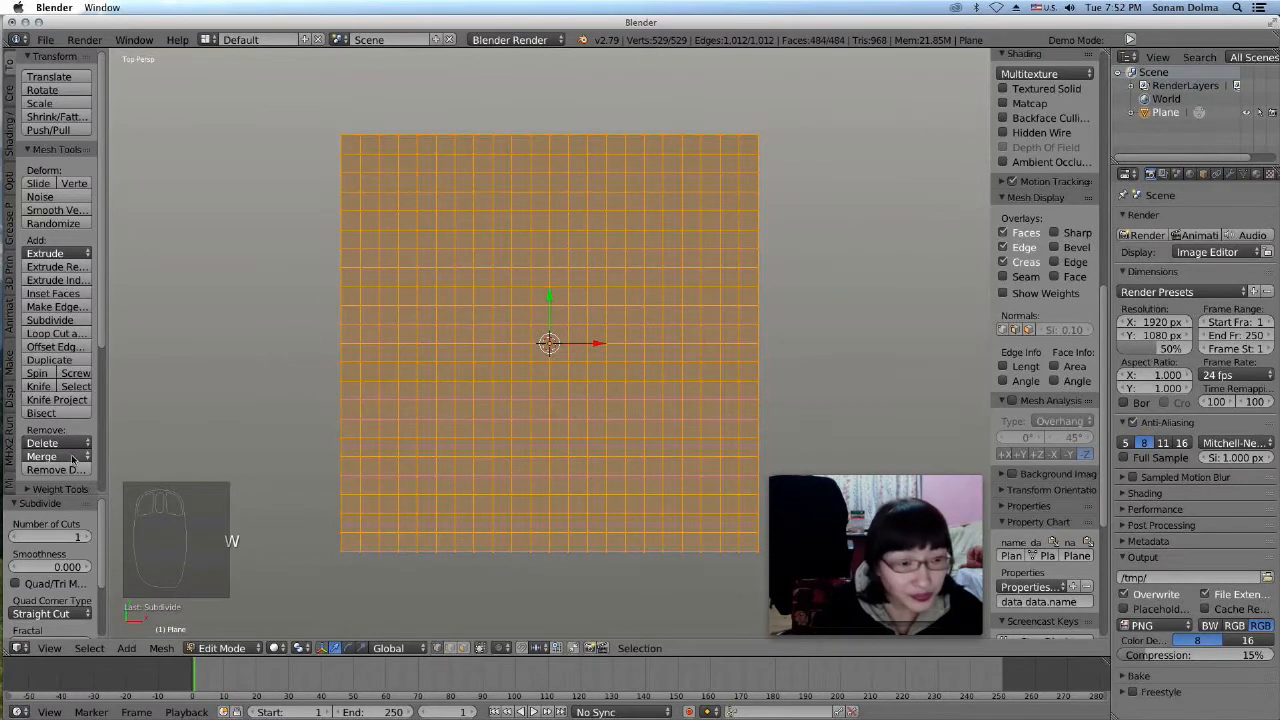
pyautogui.moveTo(12, 537); pyautogui.dragTo(90, 537)
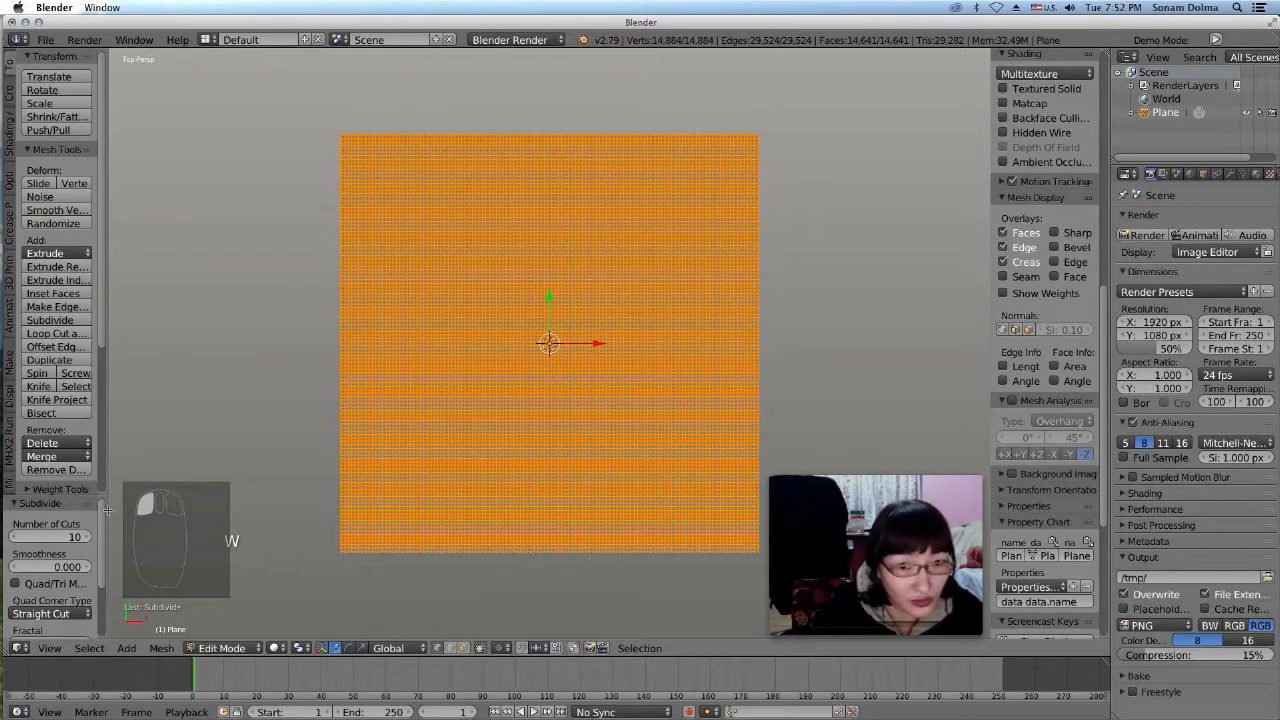
pyautogui.moveTo(12, 537); pyautogui.dragTo(12, 539)
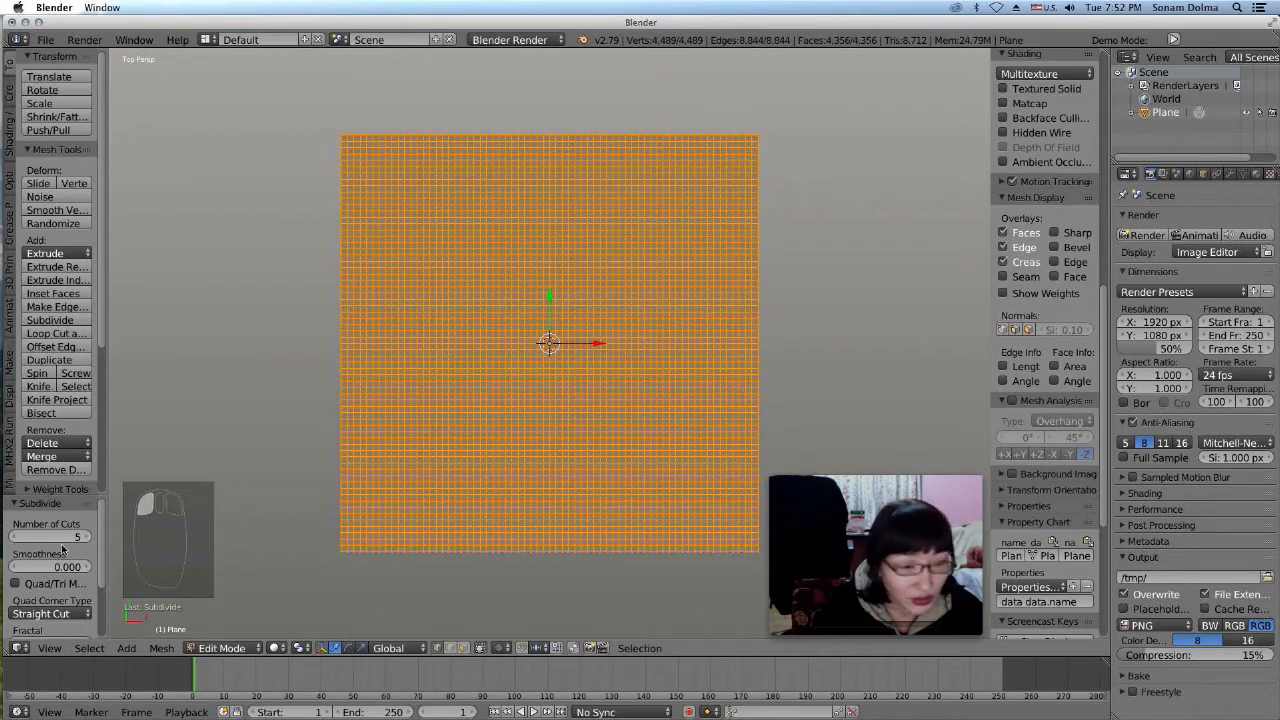
# Roughen the subdivided plane into uneven terrain by setting the subdivision's fractal value to 0.9
pyautogui.scroll(-2, 62, 547)
pyautogui.moveTo(42, 569); pyautogui.dragTo(119, 569)
pyautogui.moveTo(622, 450); pyautogui.dragTo(632, 253, button='middle')
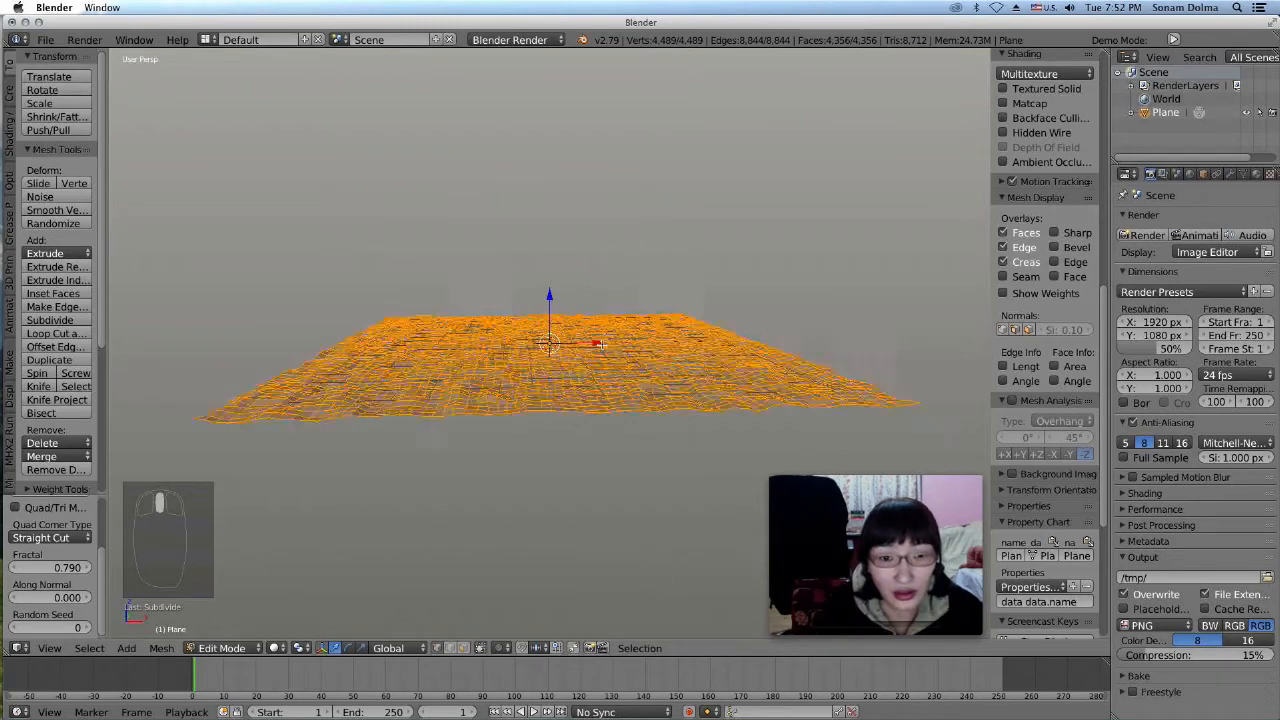
pyautogui.scroll(3, 605, 397)
pyautogui.scroll(4, 590, 416)
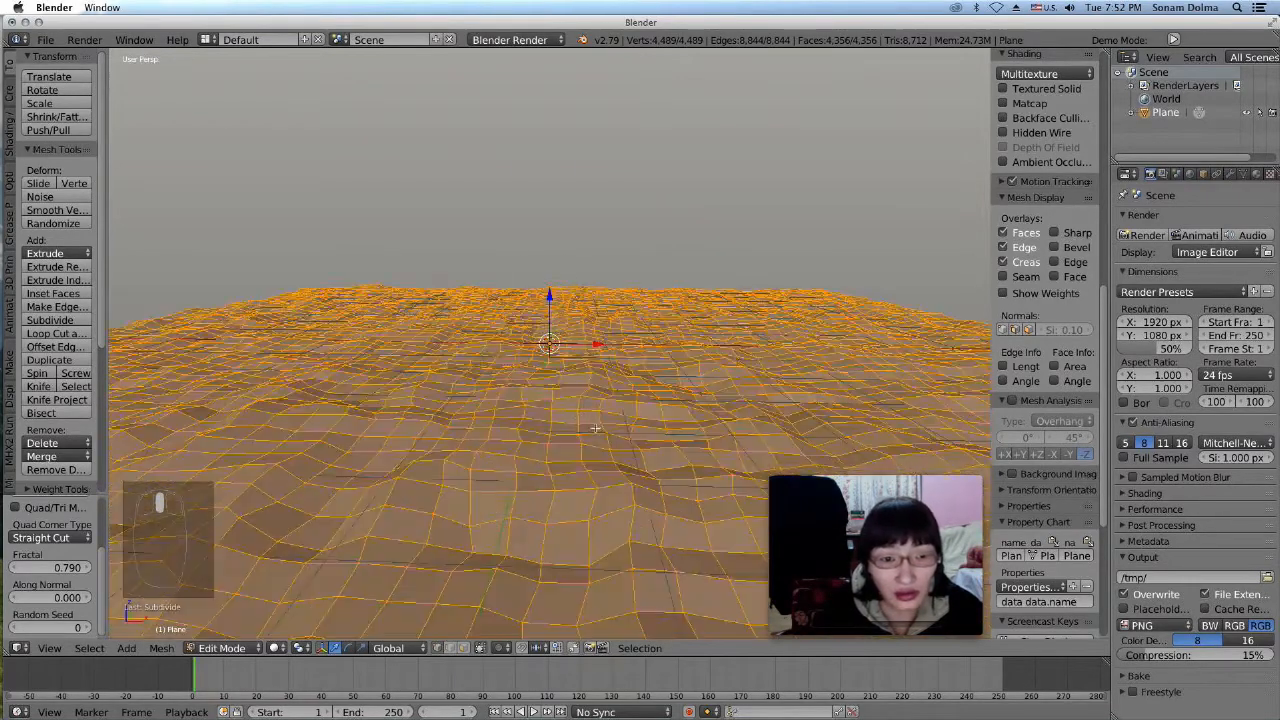
pyautogui.moveTo(46, 573); pyautogui.dragTo(58, 573)
# Set the terrain subdivision's number of cuts to 6 and return to Object Mode
pyautogui.scroll(3, 50, 546)
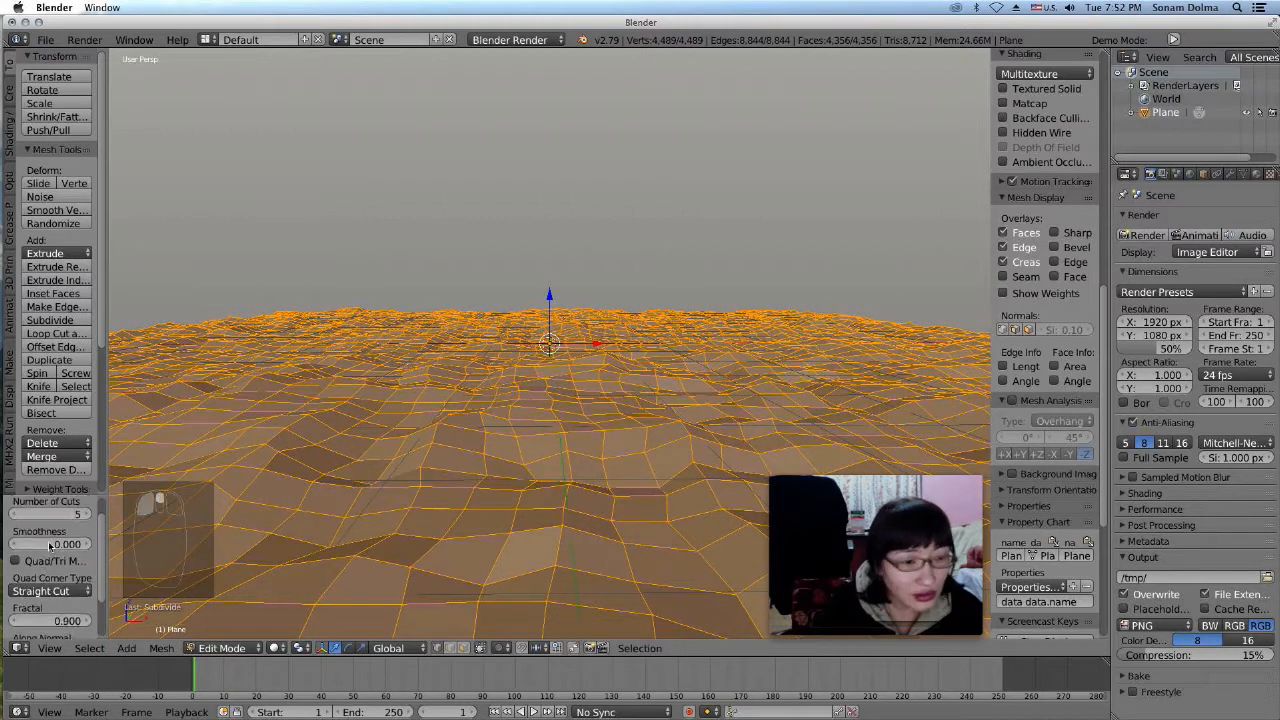
pyautogui.scroll(2, 49, 546)
pyautogui.click(88, 537)
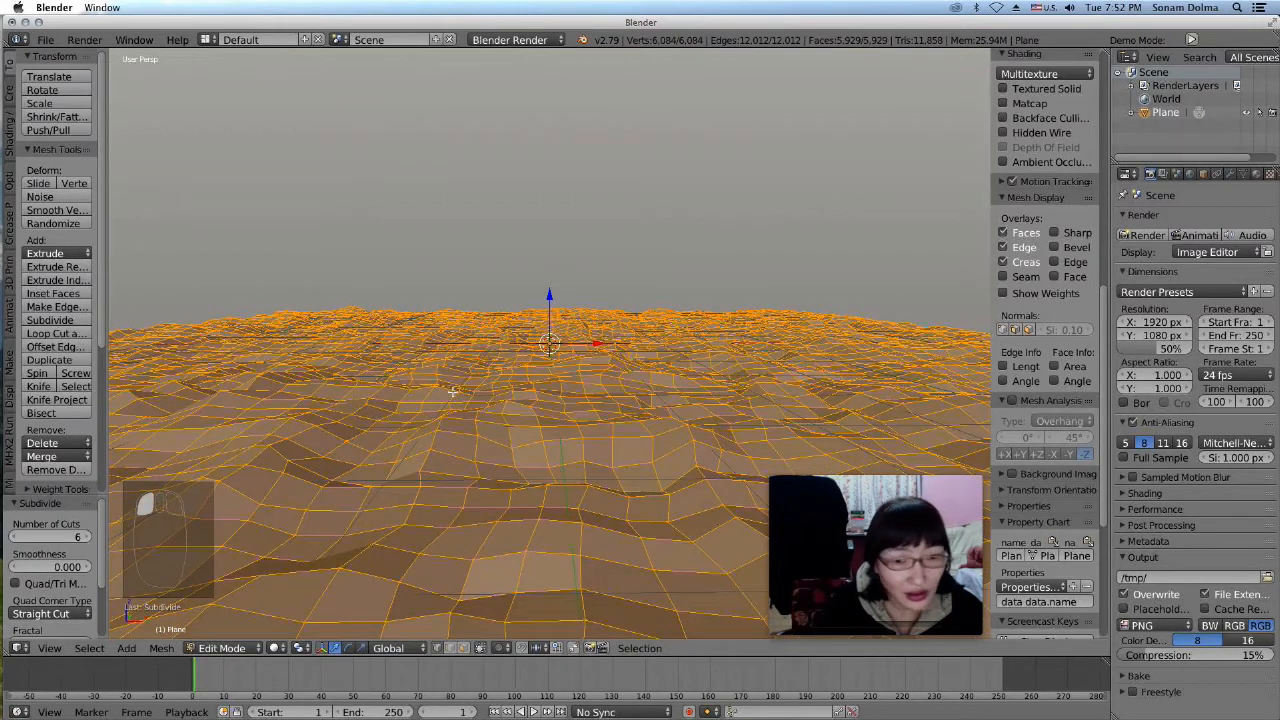
pyautogui.click(225, 648)
pyautogui.click(245, 655)
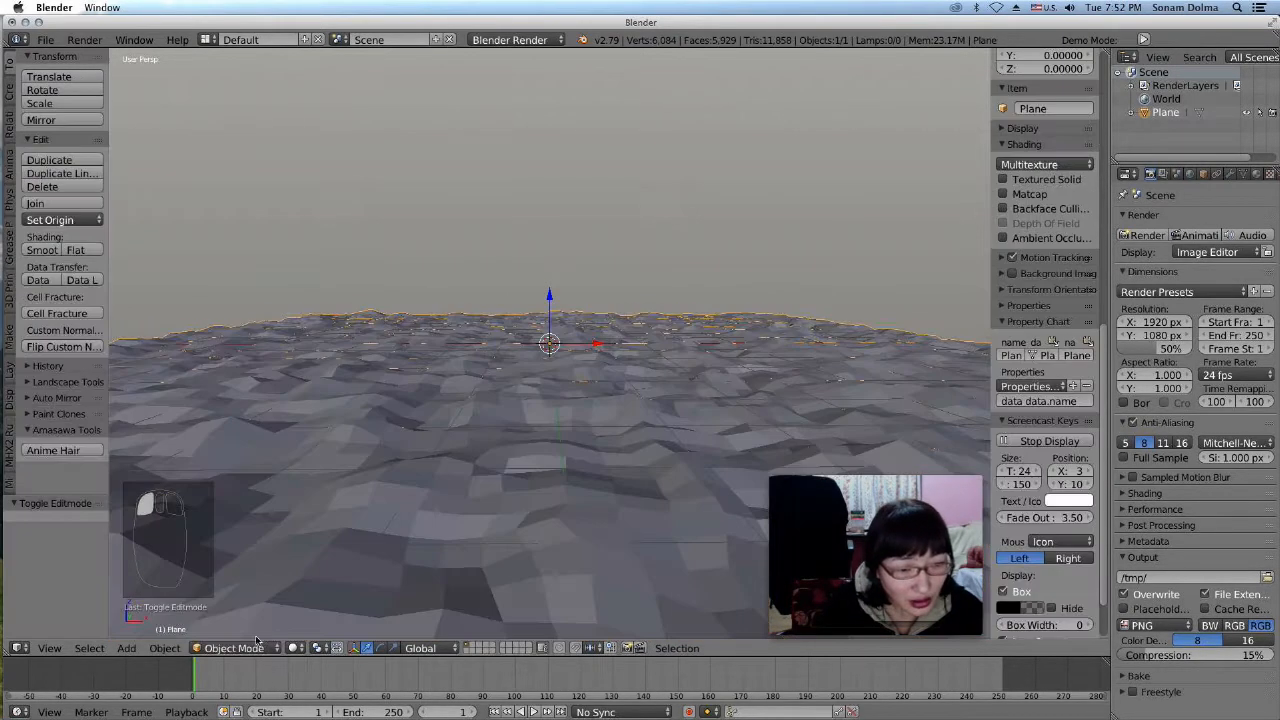
pyautogui.moveTo(550, 430); pyautogui.dragTo(552, 380, button='middle')
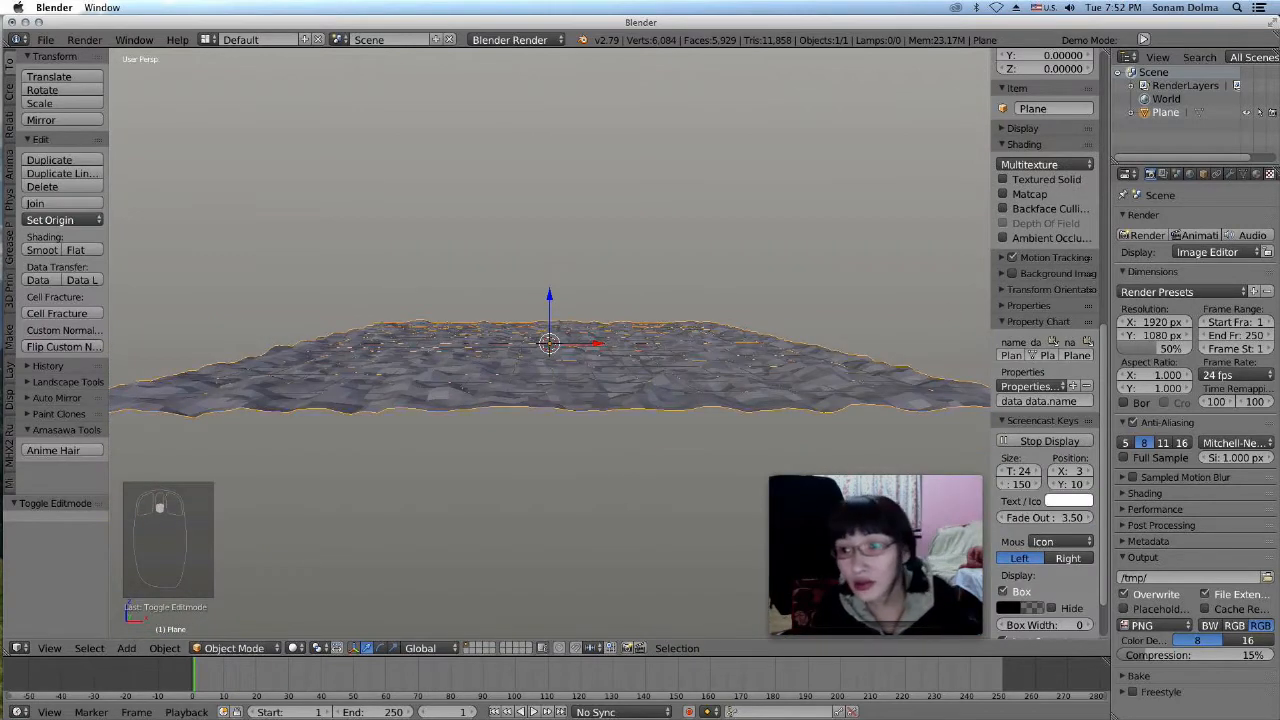
# Give the terrain plane a new material and add a new image texture to it
pyautogui.click(1256, 175)
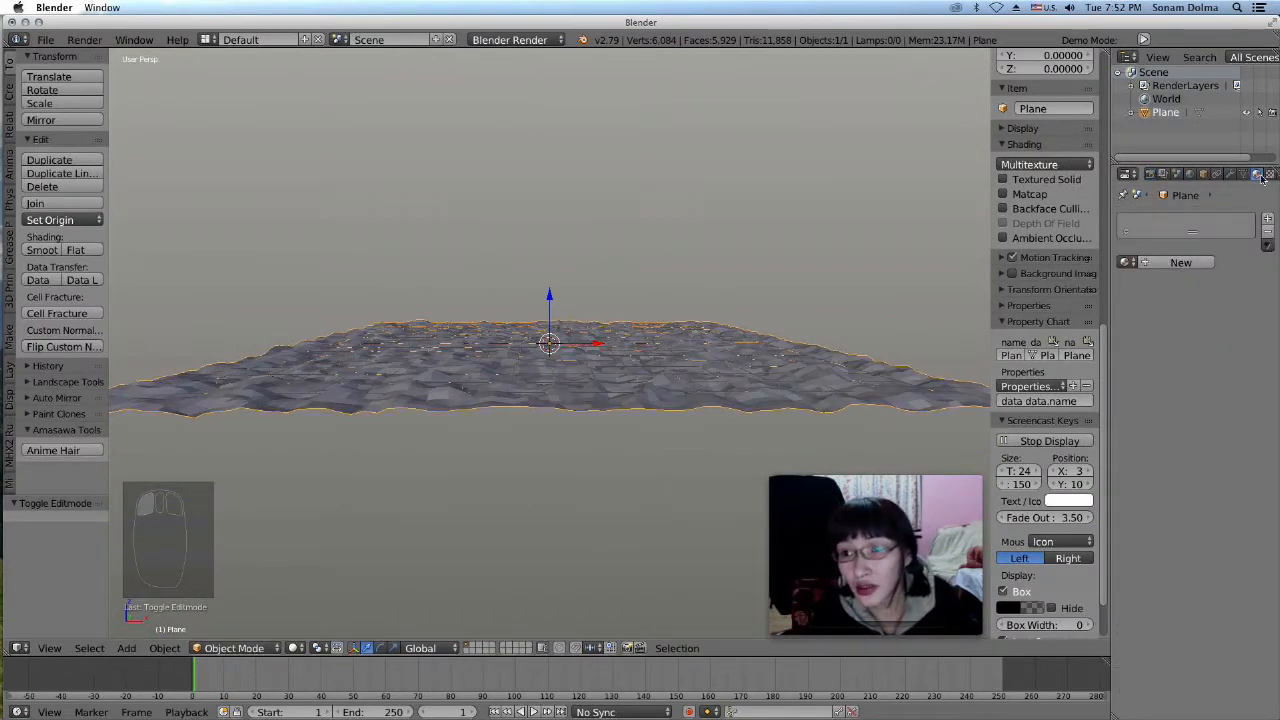
pyautogui.click(1195, 263)
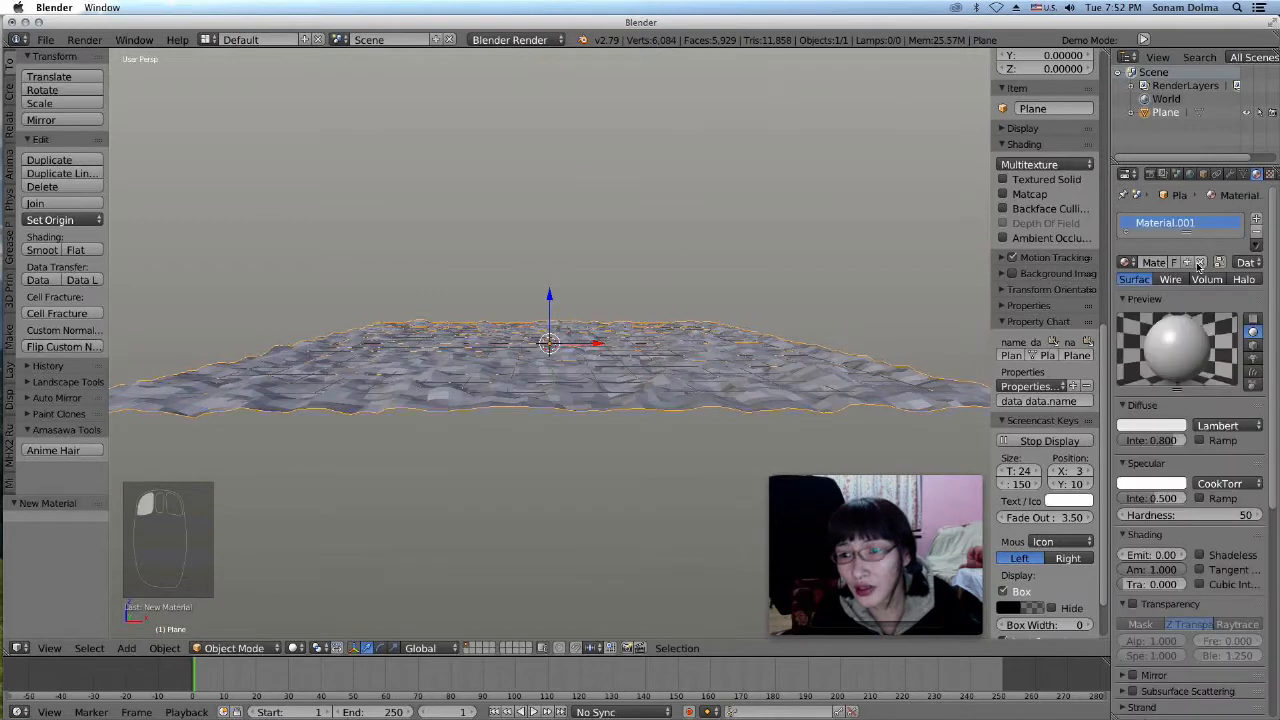
pyautogui.click(1271, 175)
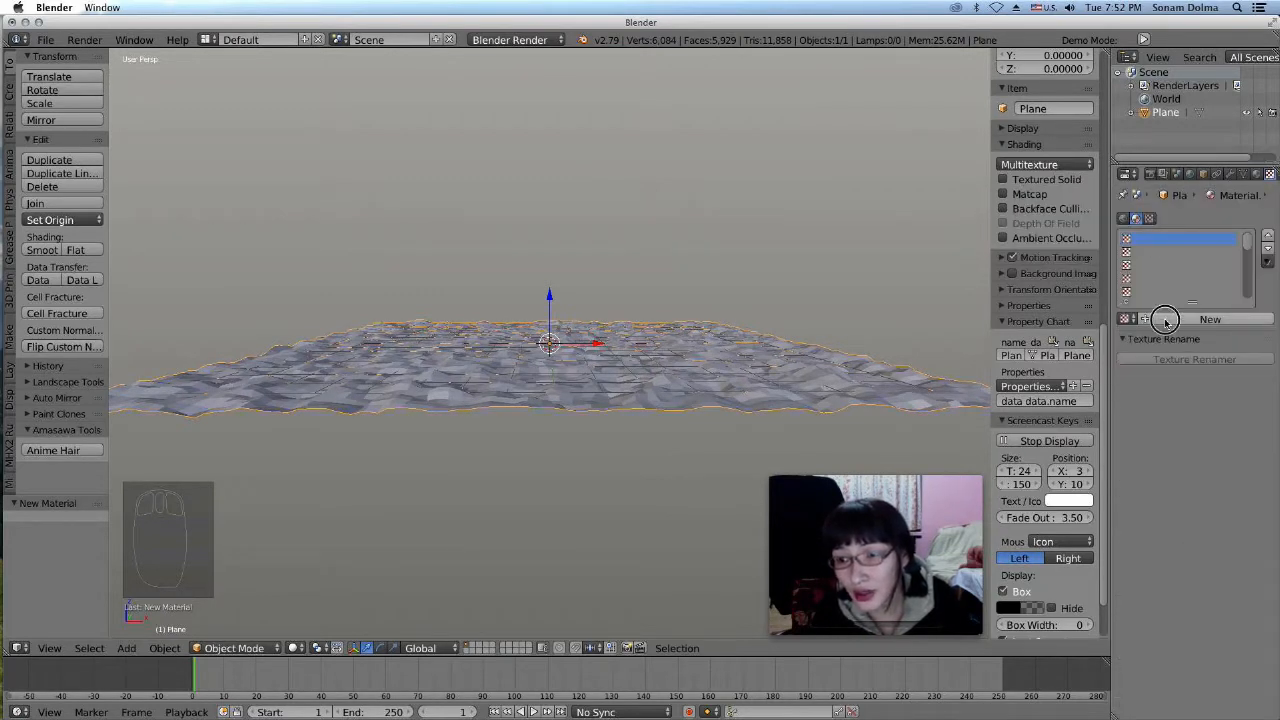
pyautogui.click(1167, 320)
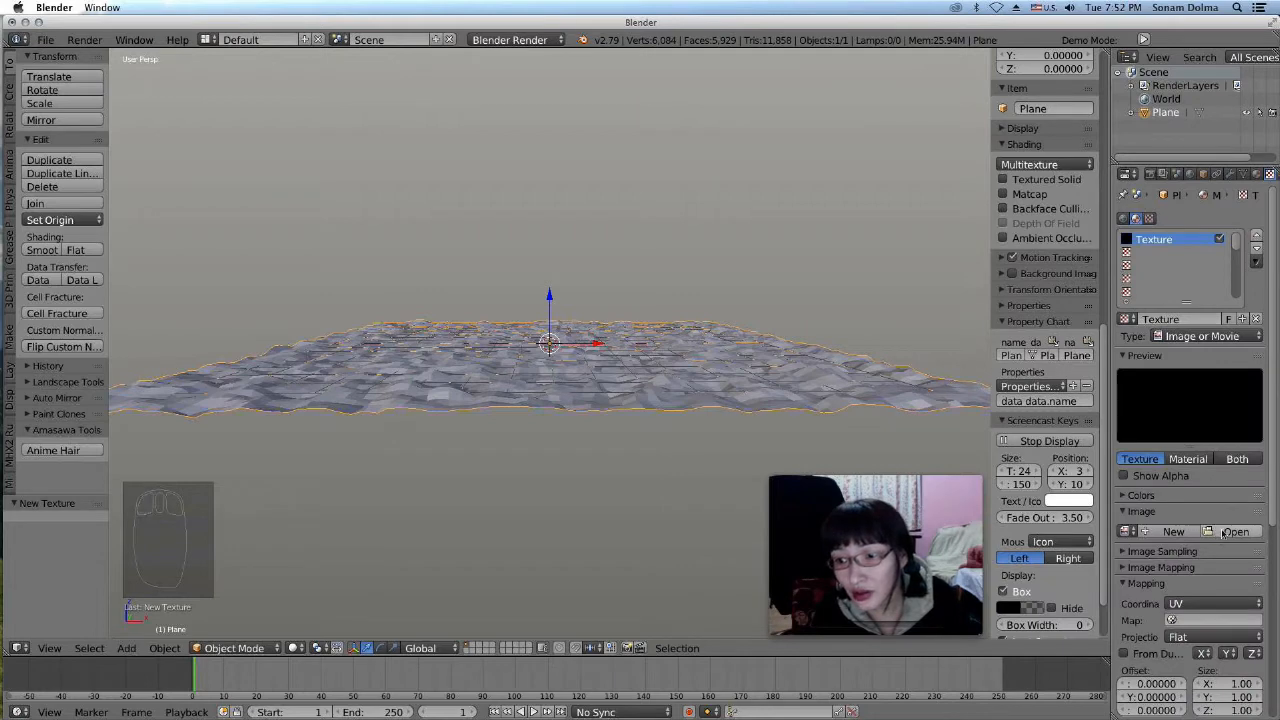
# Load the snow image TexturesCom_Snow0157_3_seamless_S.jpg from the Desktop's "Snow montans" folder into the terrain's texture, browsing with thumbnails
pyautogui.click(1226, 532)
pyautogui.click(71, 167)
pyautogui.click(67, 177)
pyautogui.click(76, 165)
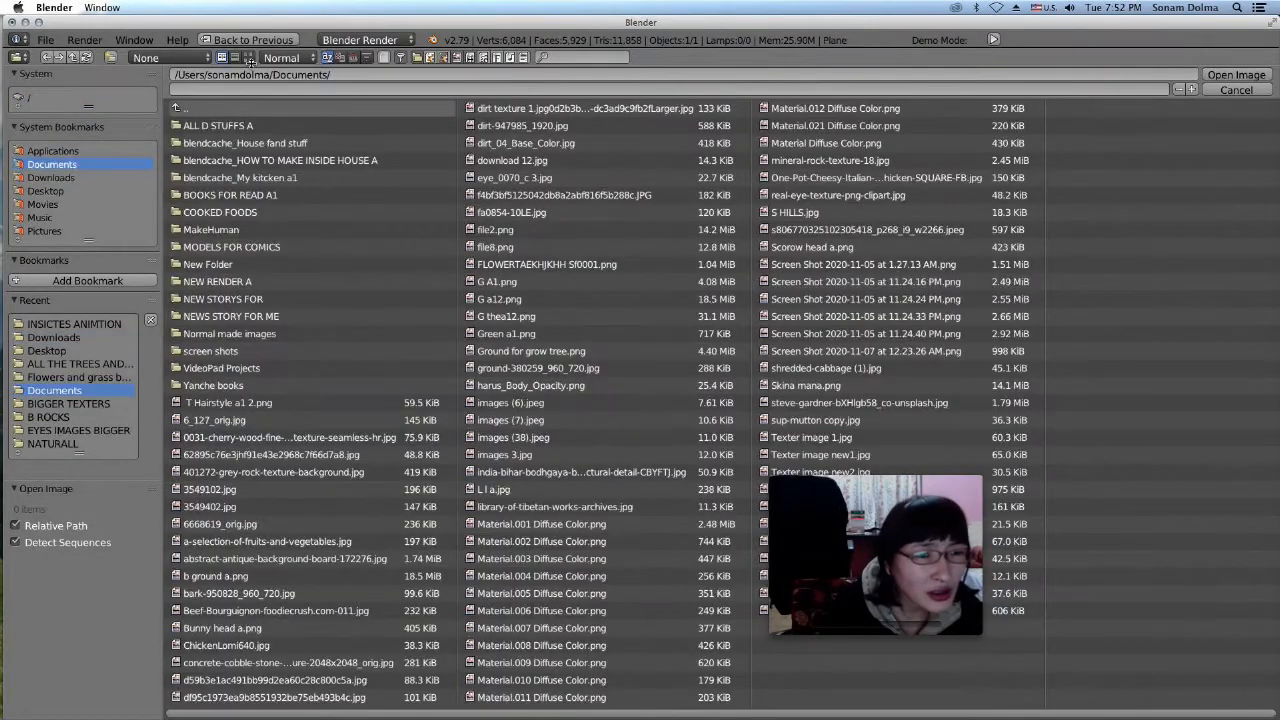
pyautogui.click(248, 57)
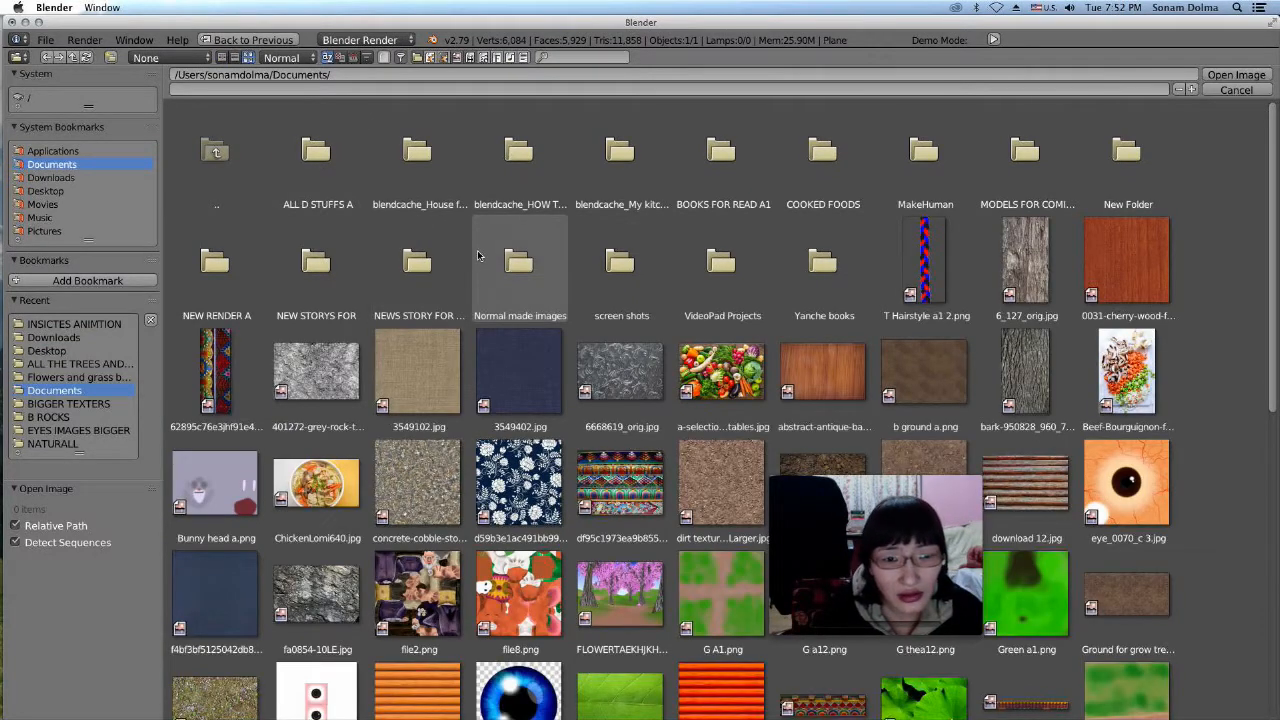
pyautogui.click(50, 192)
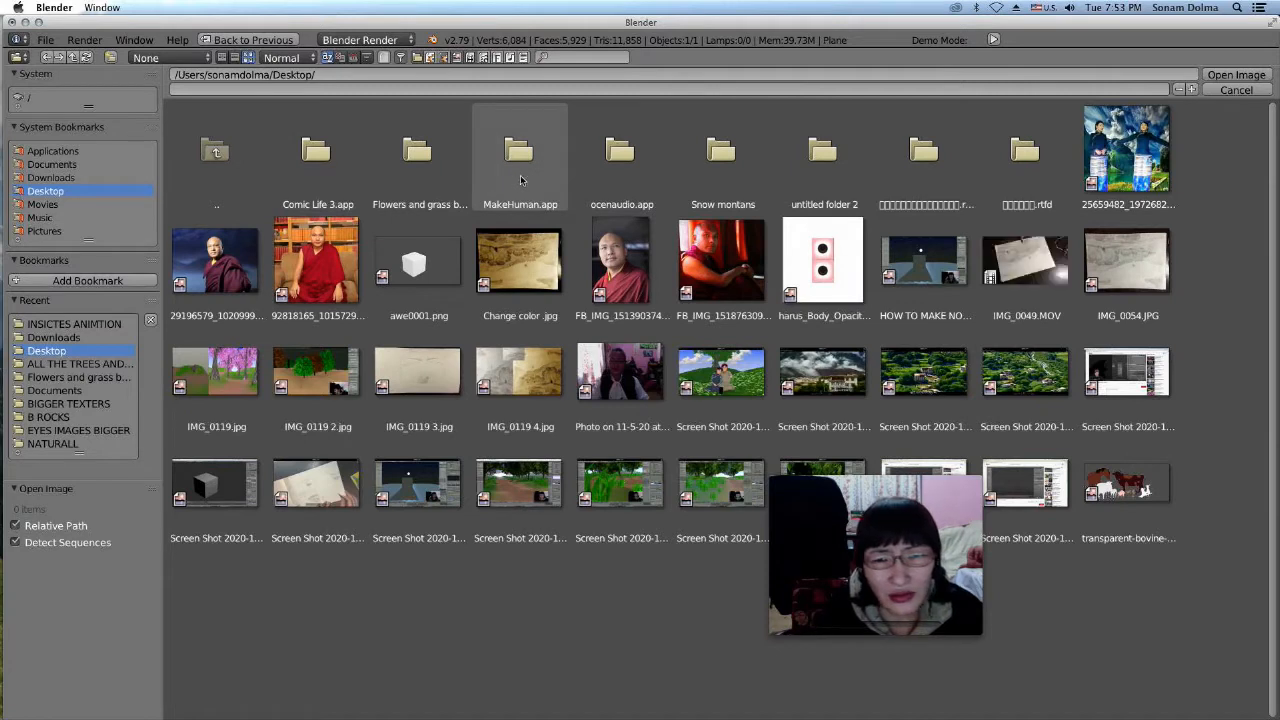
pyautogui.click(721, 192)
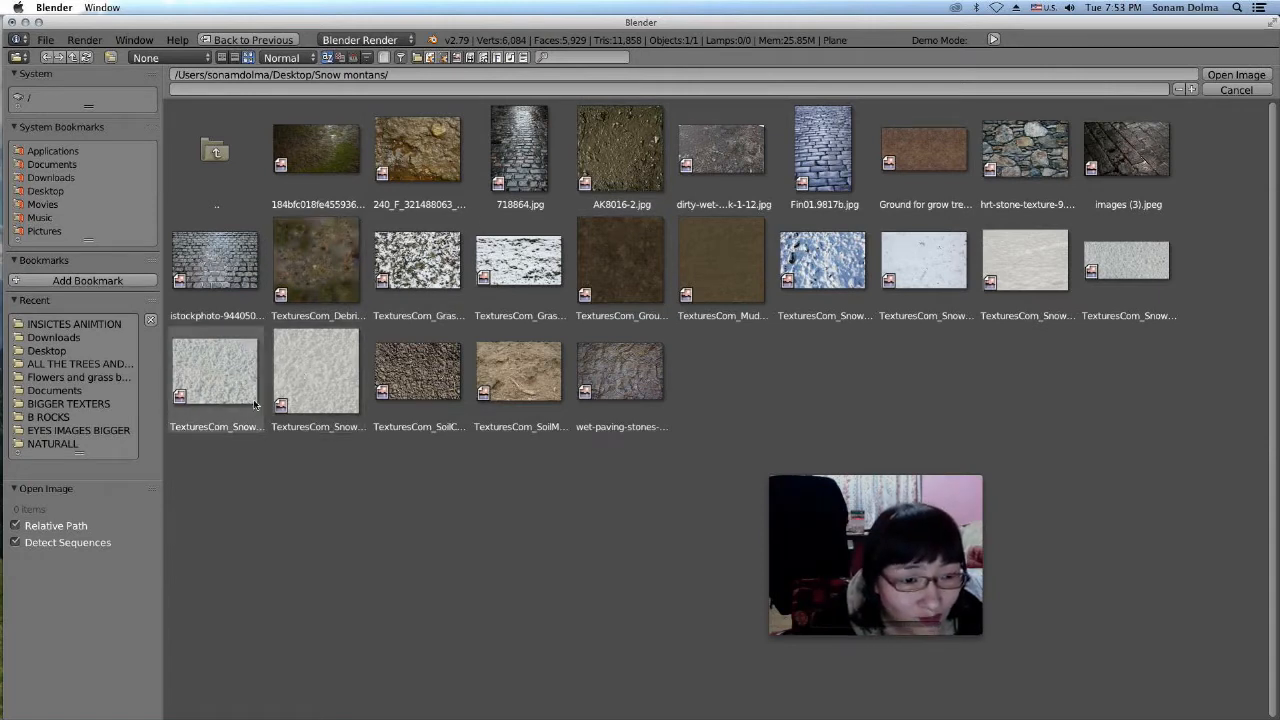
pyautogui.click(316, 368)
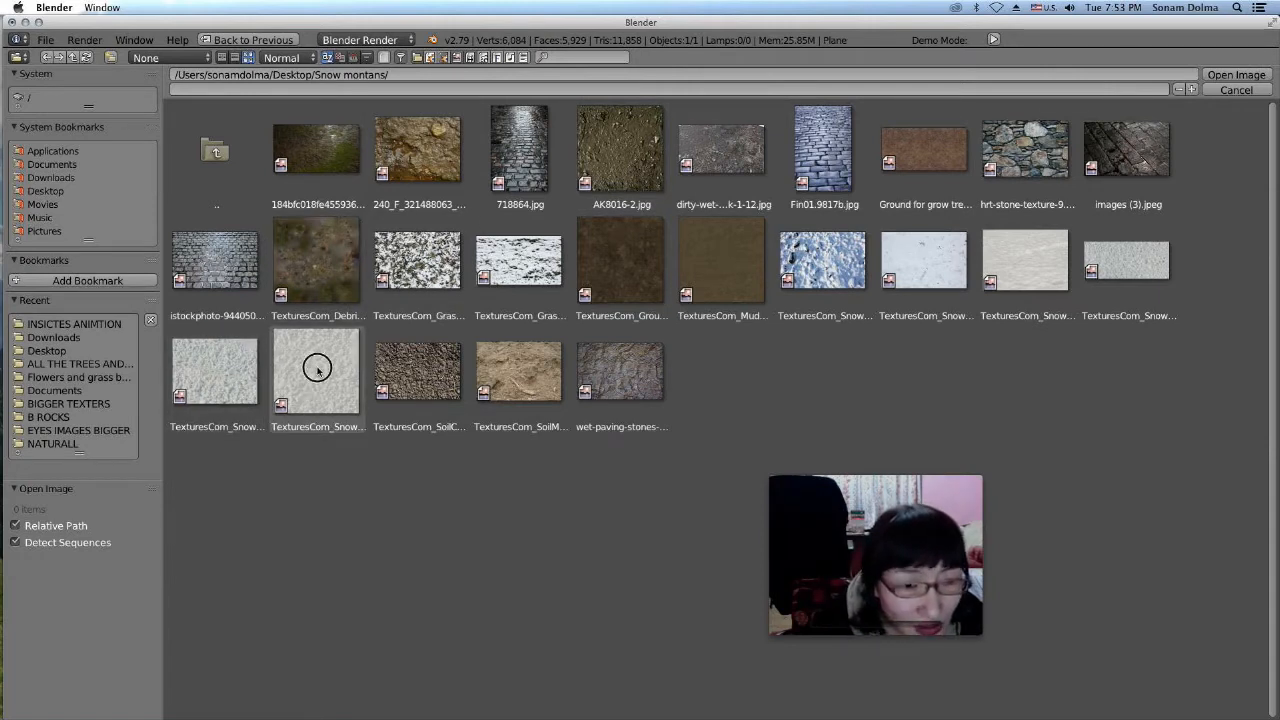
pyautogui.click(1249, 74)
# Split the 3D view vertically, turn the new area into an image editor and display the loaded snow image in it
pyautogui.moveTo(449, 466); pyautogui.dragTo(455, 545, button='middle')
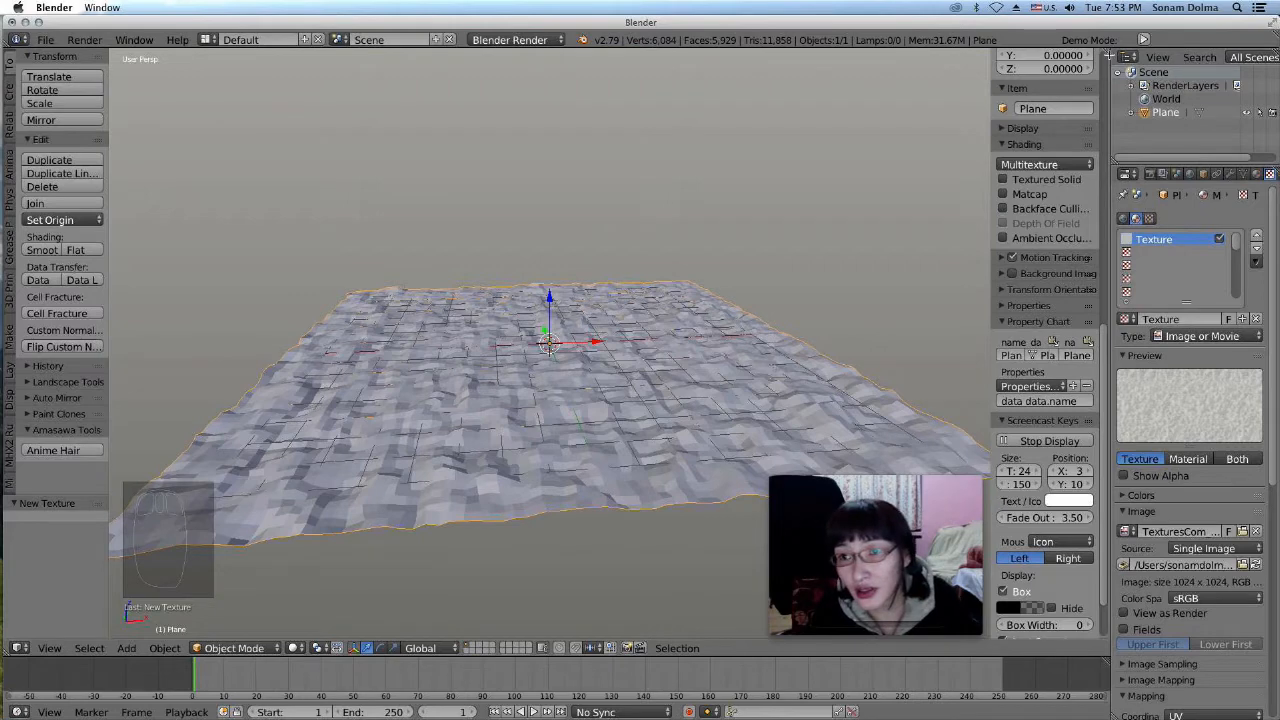
pyautogui.moveTo(1107, 54); pyautogui.dragTo(530, 258)
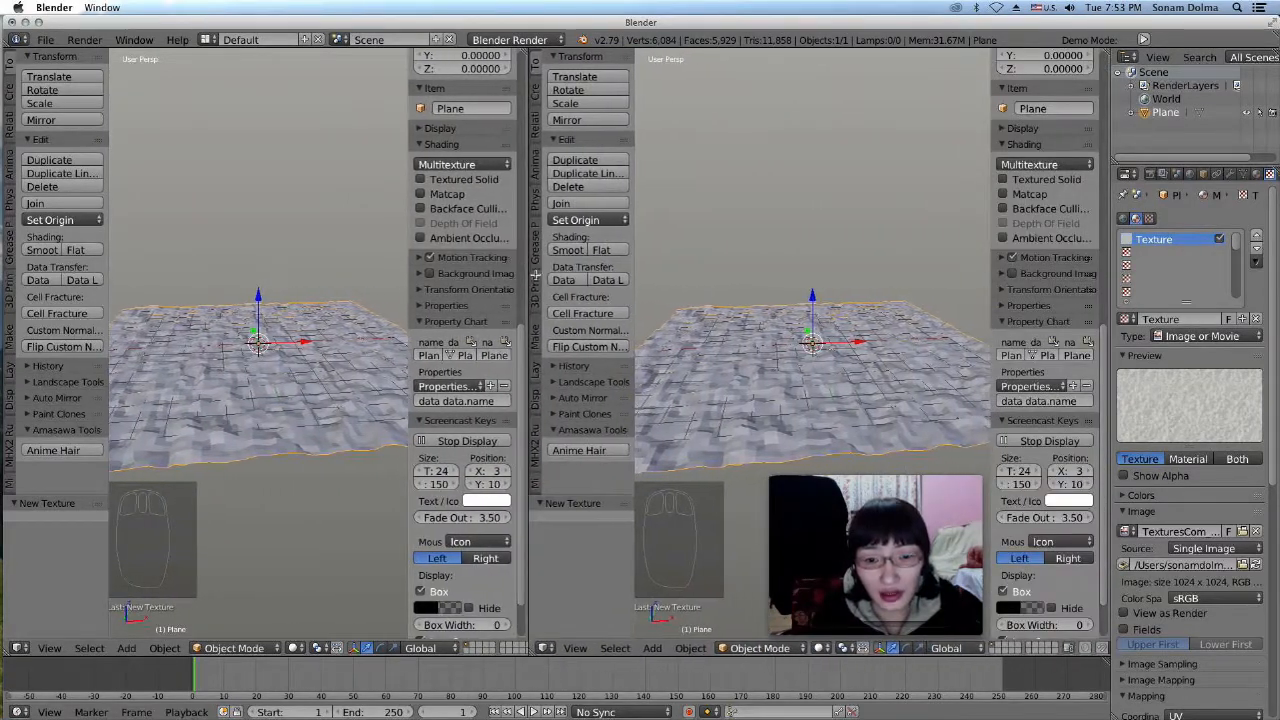
pyautogui.click(546, 648)
pyautogui.click(588, 545)
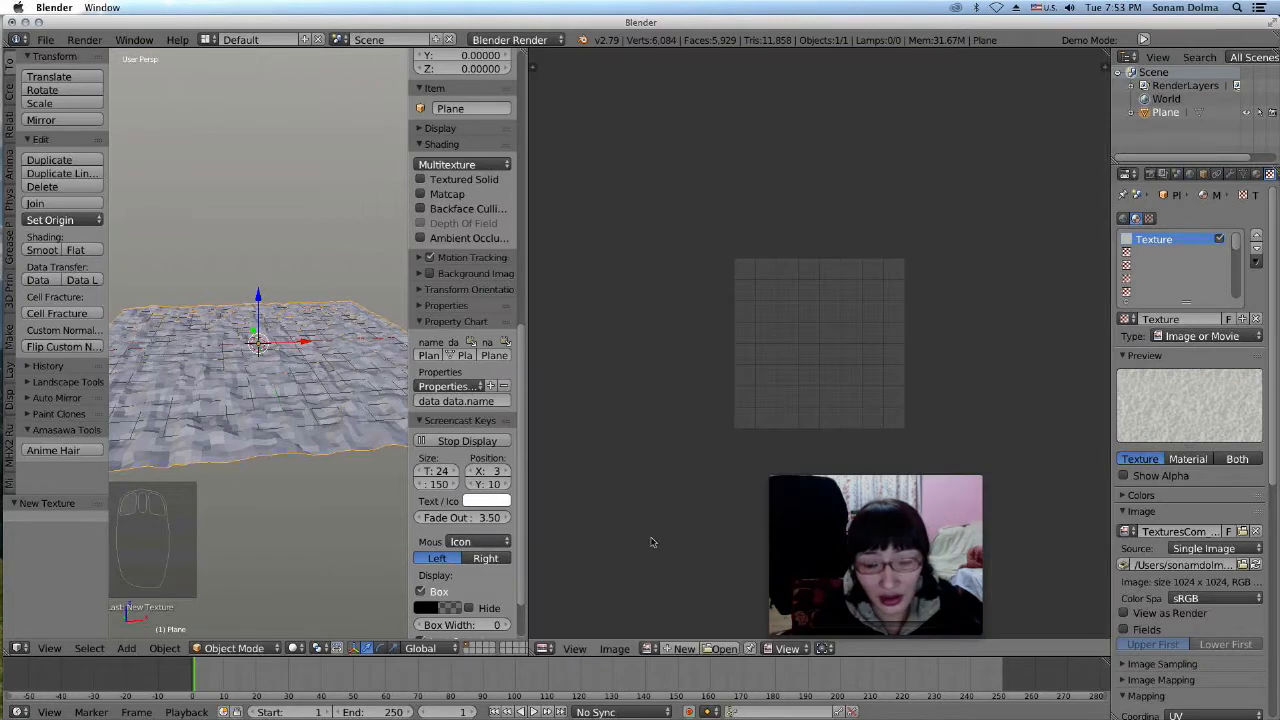
pyautogui.click(648, 649)
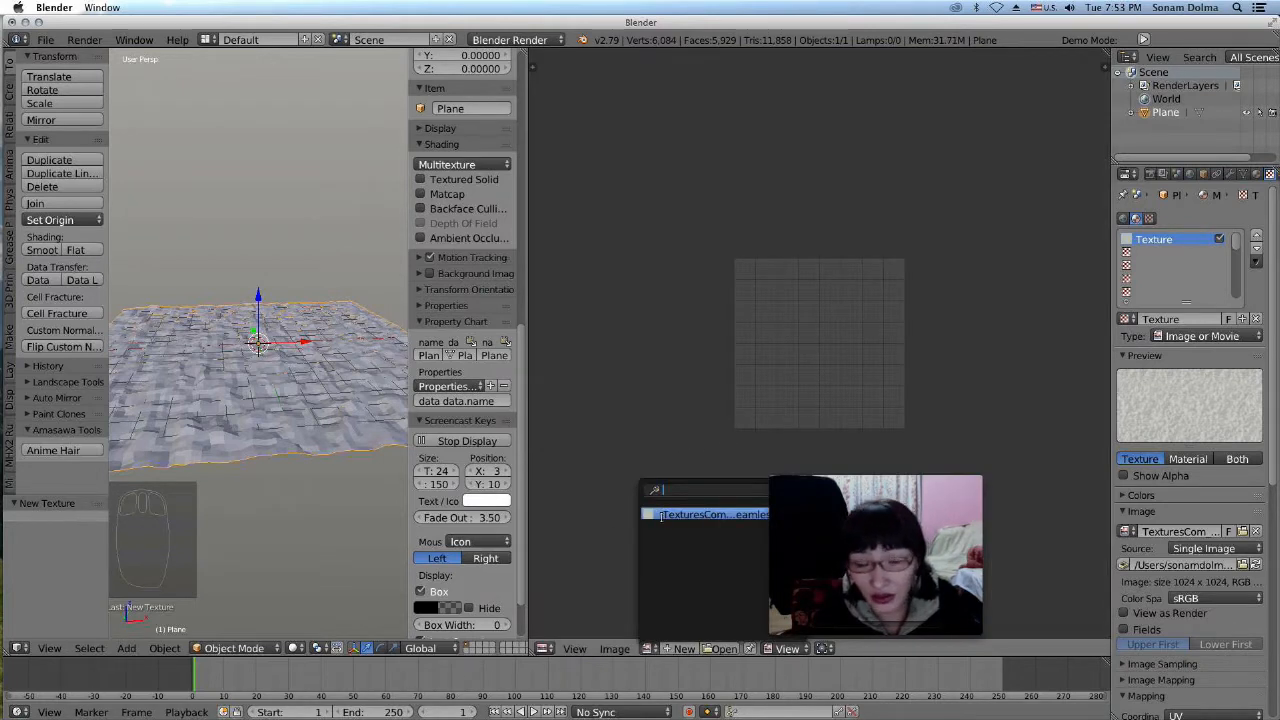
pyautogui.click(662, 514)
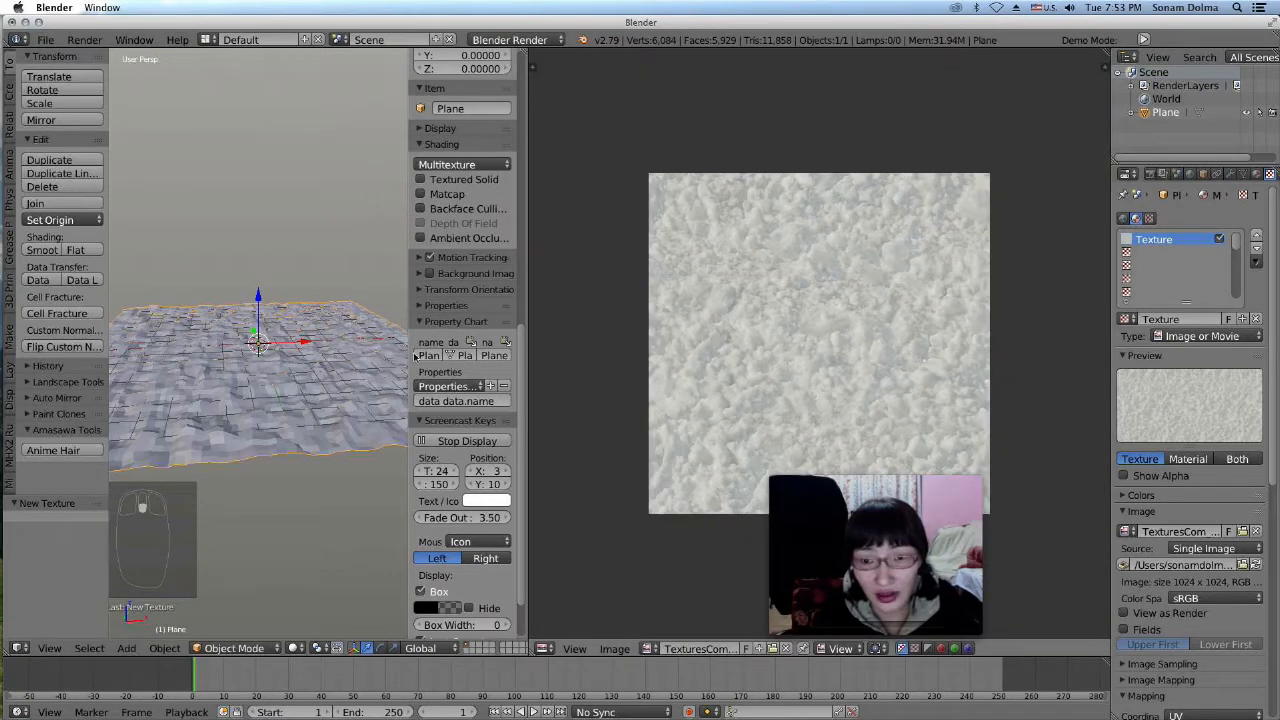
# Put the terrain plane in Edit Mode and unwrap its whole mesh with the standard Unwrap method
pyautogui.click(234, 648)
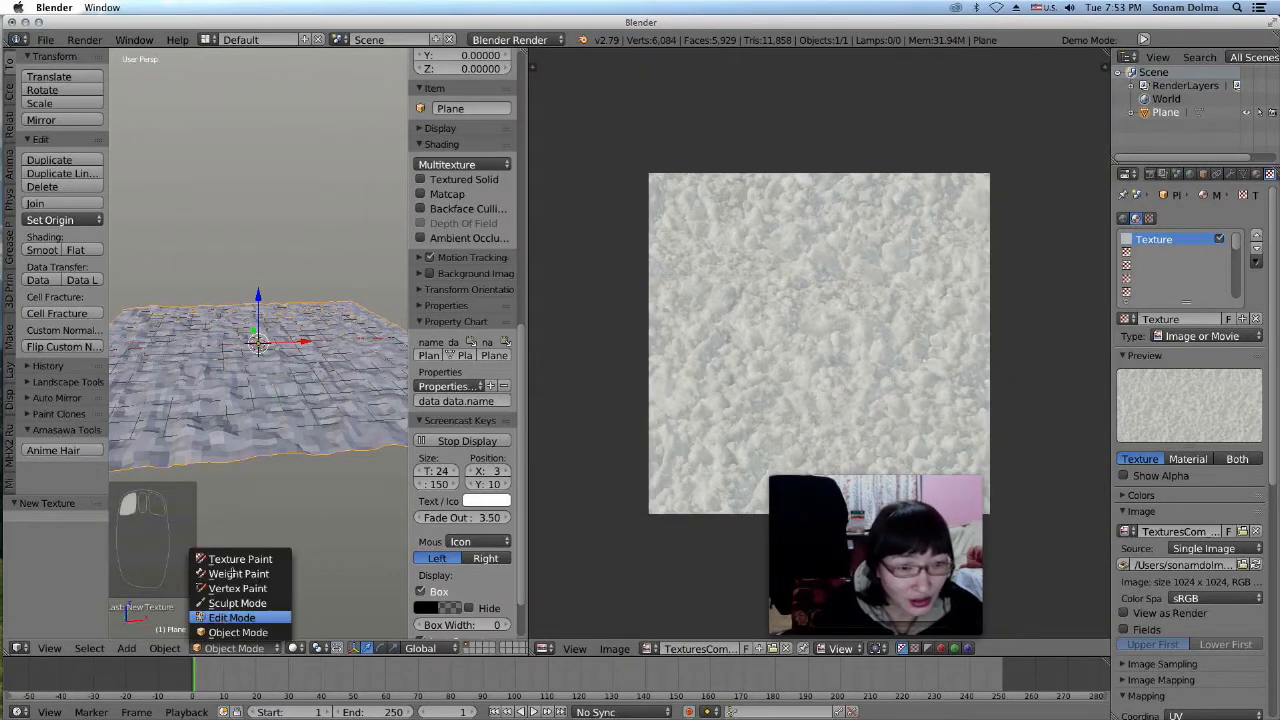
pyautogui.click(231, 617)
pyautogui.press('u')
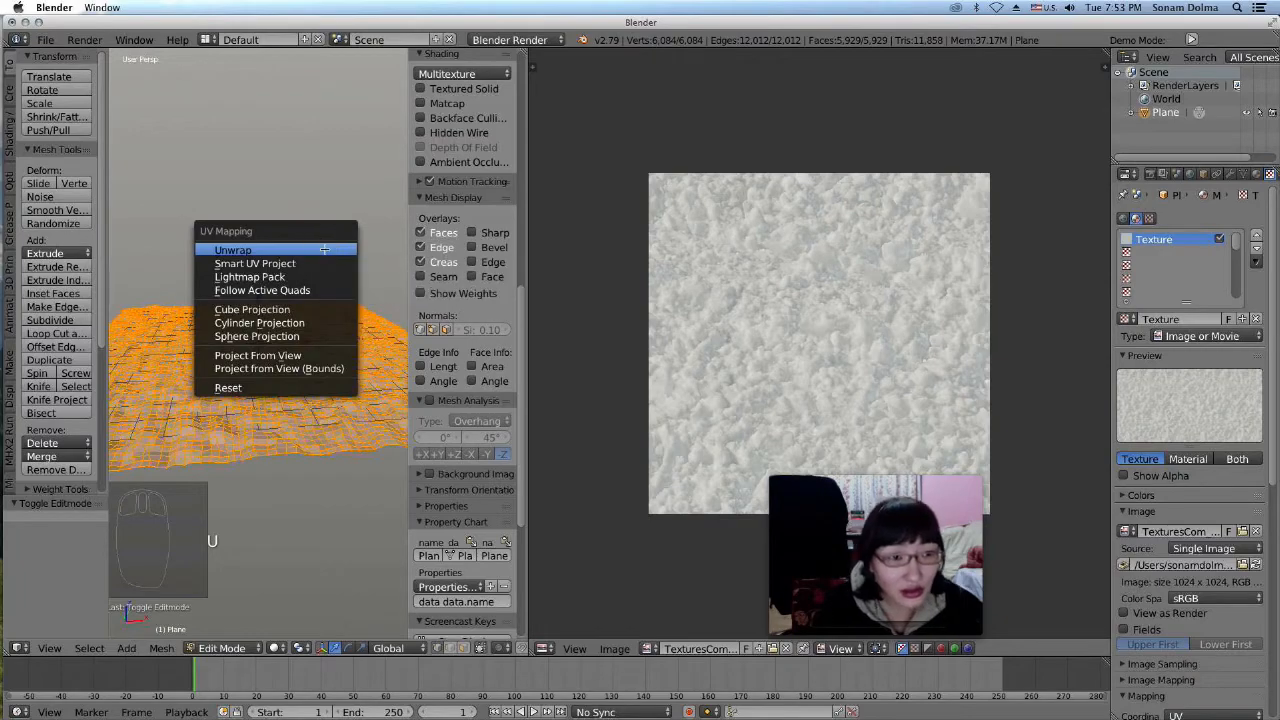
# Scale the terrain's UV layout up by 1.760 so that it extends beyond the snow image
pyautogui.scroll(-2, 888, 375)
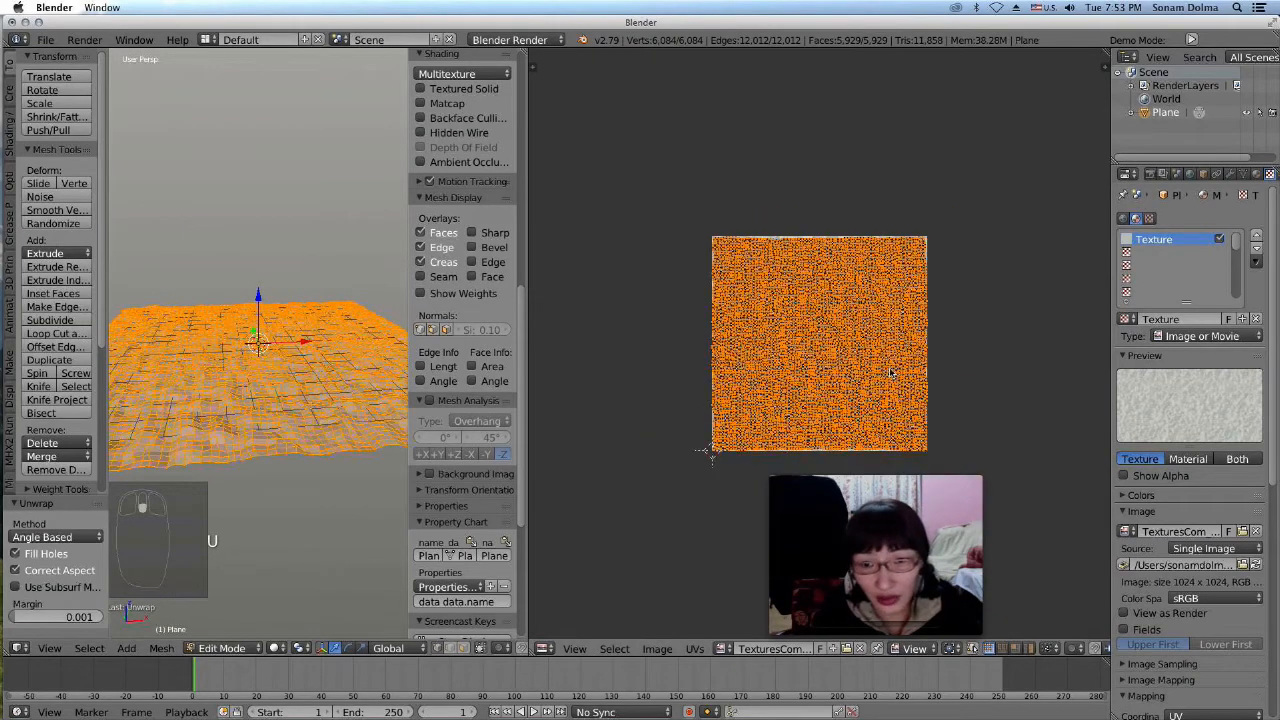
pyautogui.press('s')
pyautogui.click(955, 402)
pyautogui.scroll(3, 312, 393)
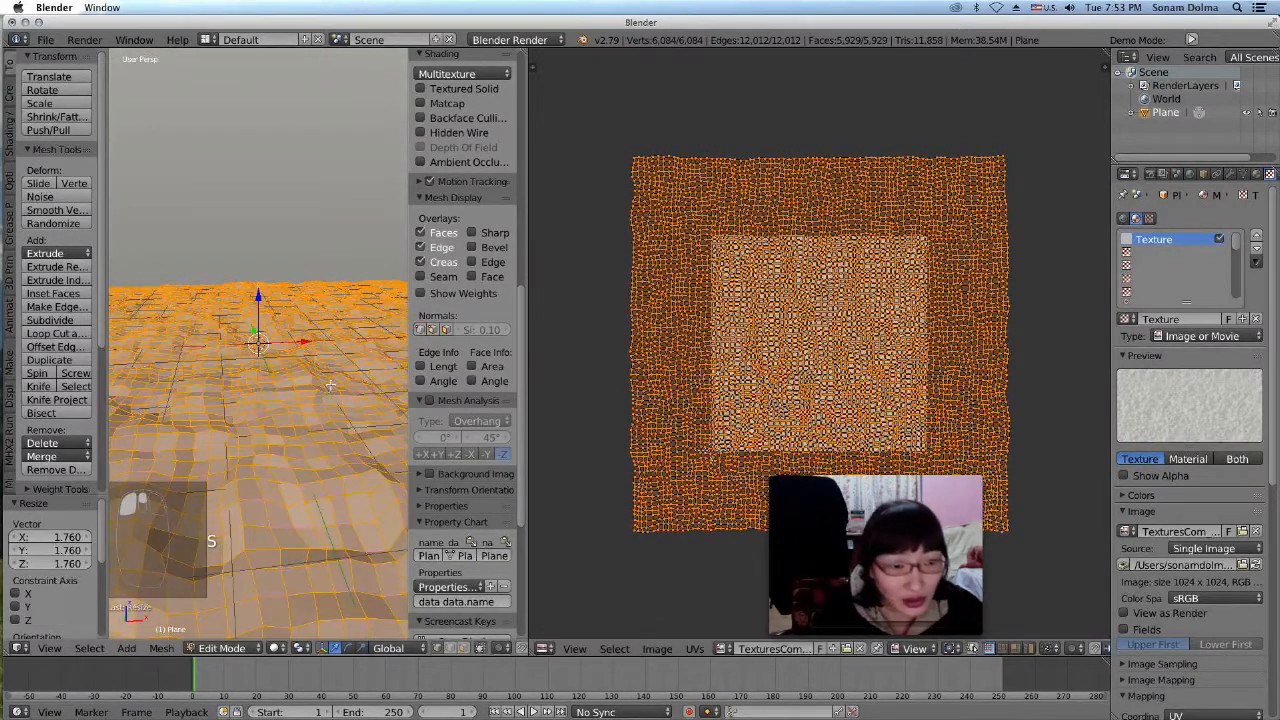
pyautogui.moveTo(312, 393); pyautogui.dragTo(312, 382, button='middle')
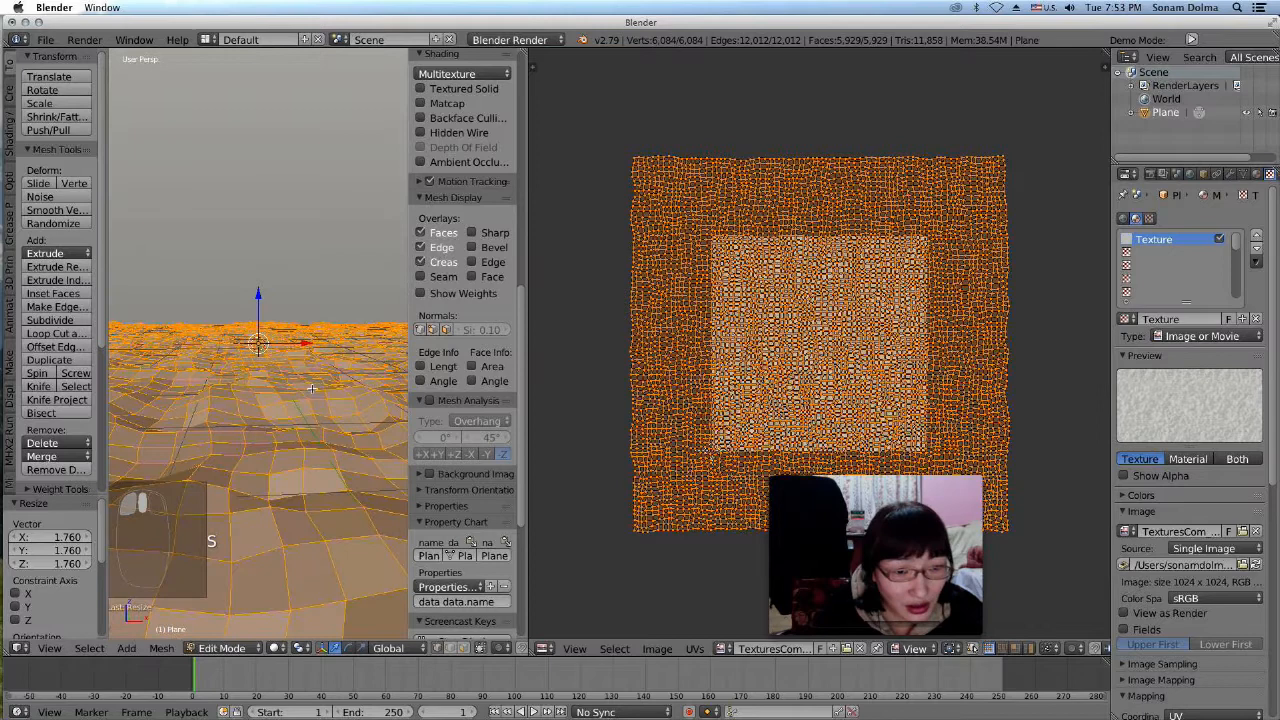
# Enable Environment Lighting, Paper Sky and Blend Sky in the world settings
pyautogui.click(1257, 174)
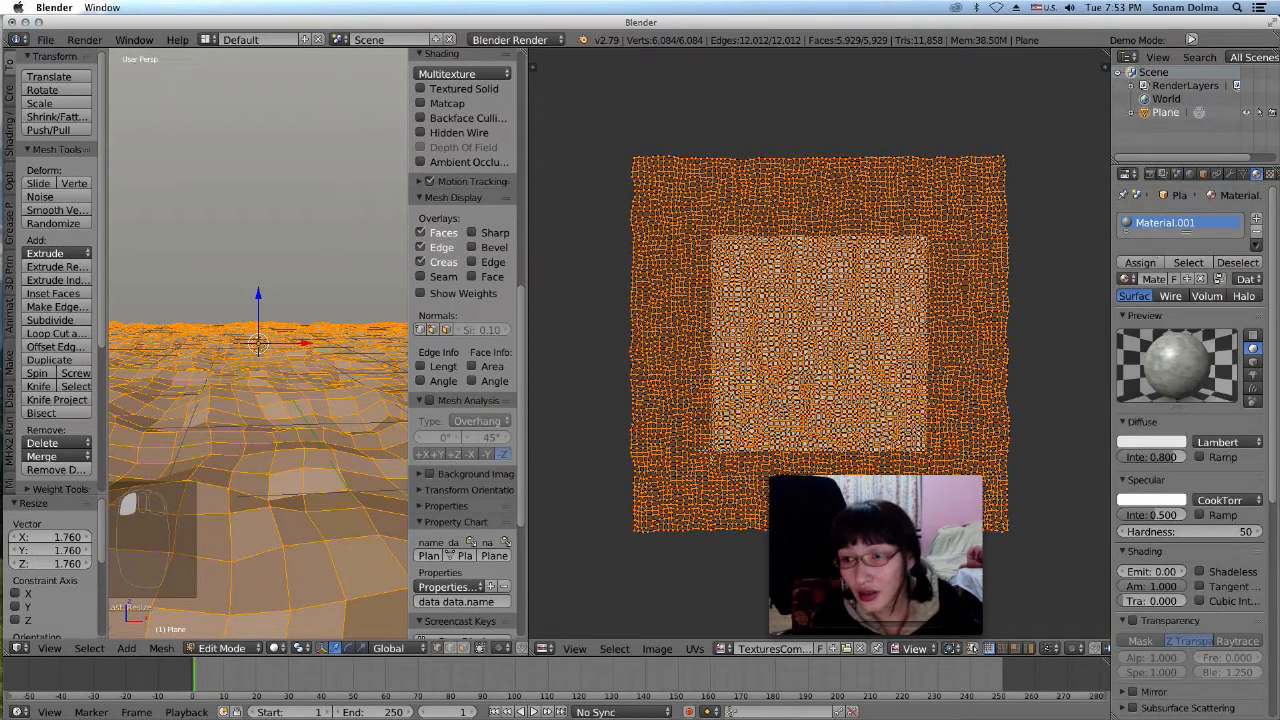
pyautogui.click(1190, 174)
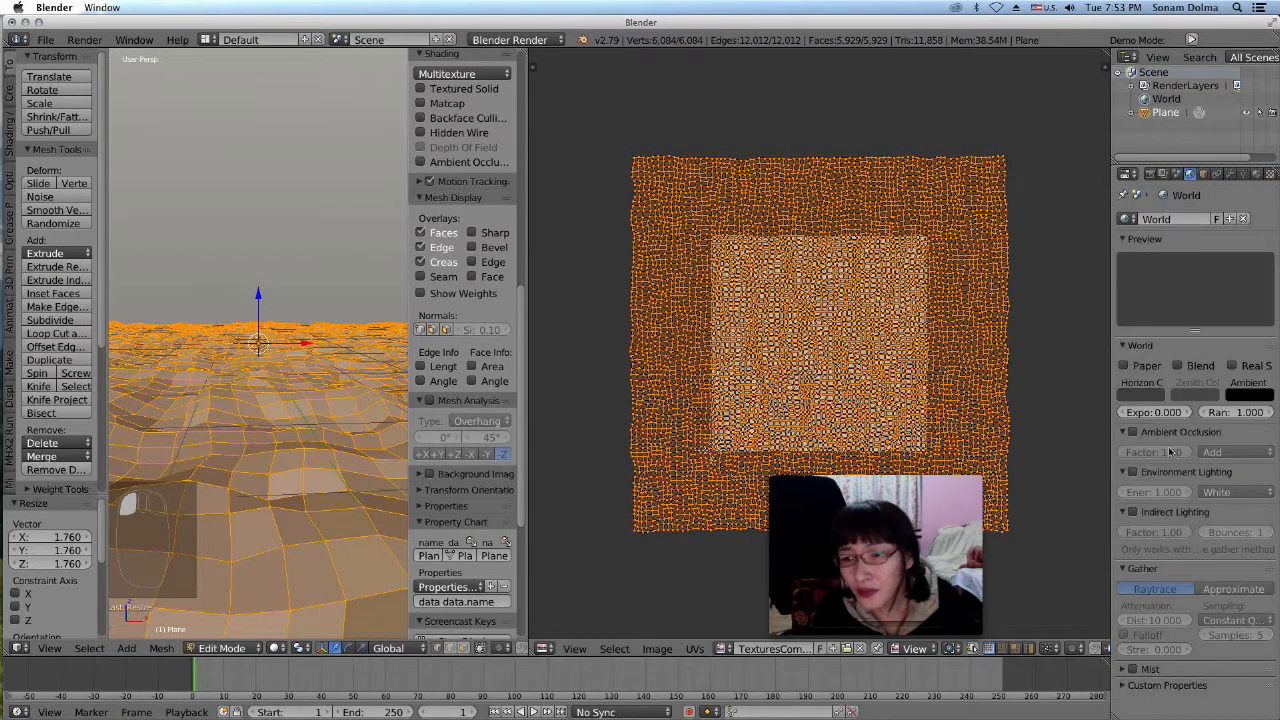
pyautogui.click(1133, 473)
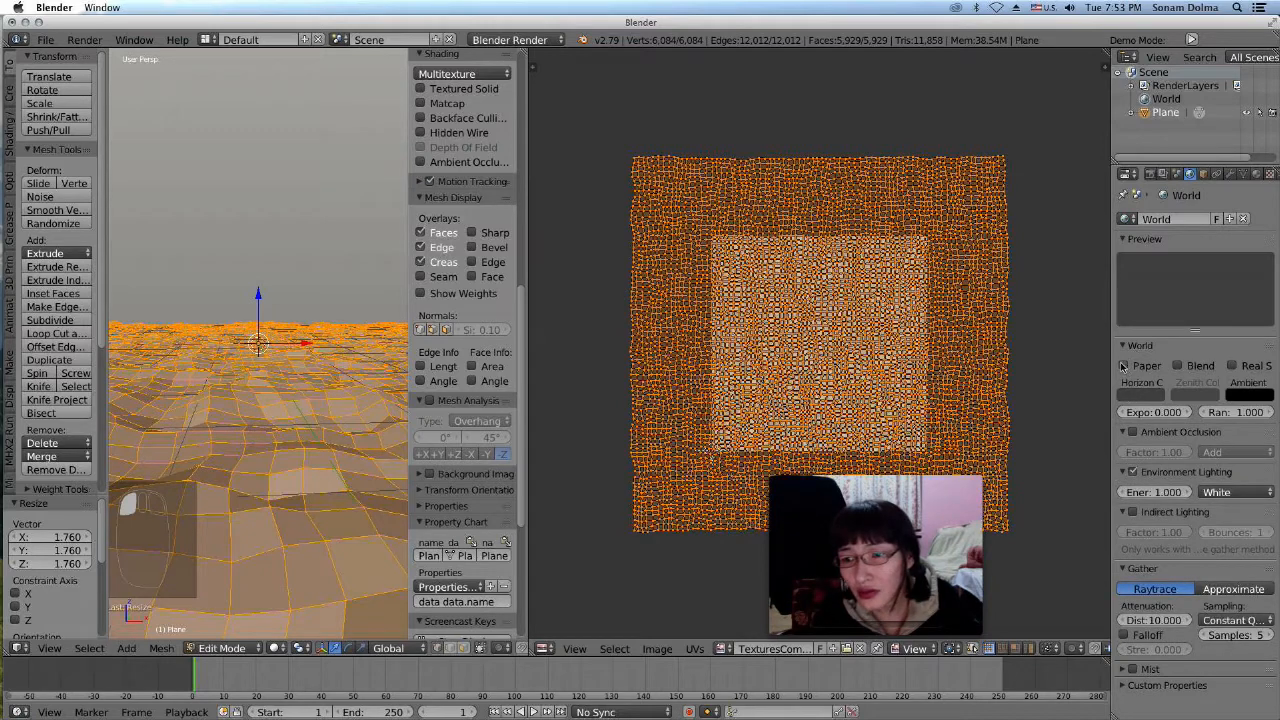
pyautogui.click(1178, 366)
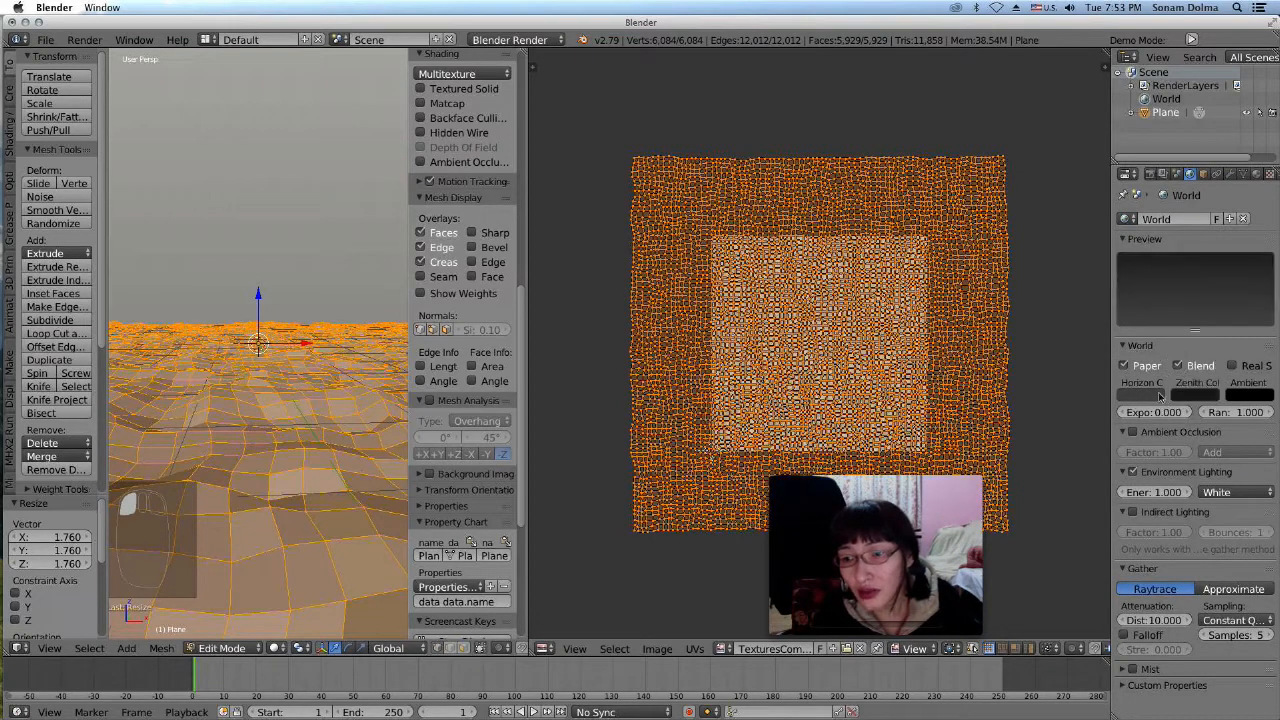
# Set the world's horizon colour to a very pale cyan
pyautogui.click(1155, 396)
pyautogui.click(1155, 221)
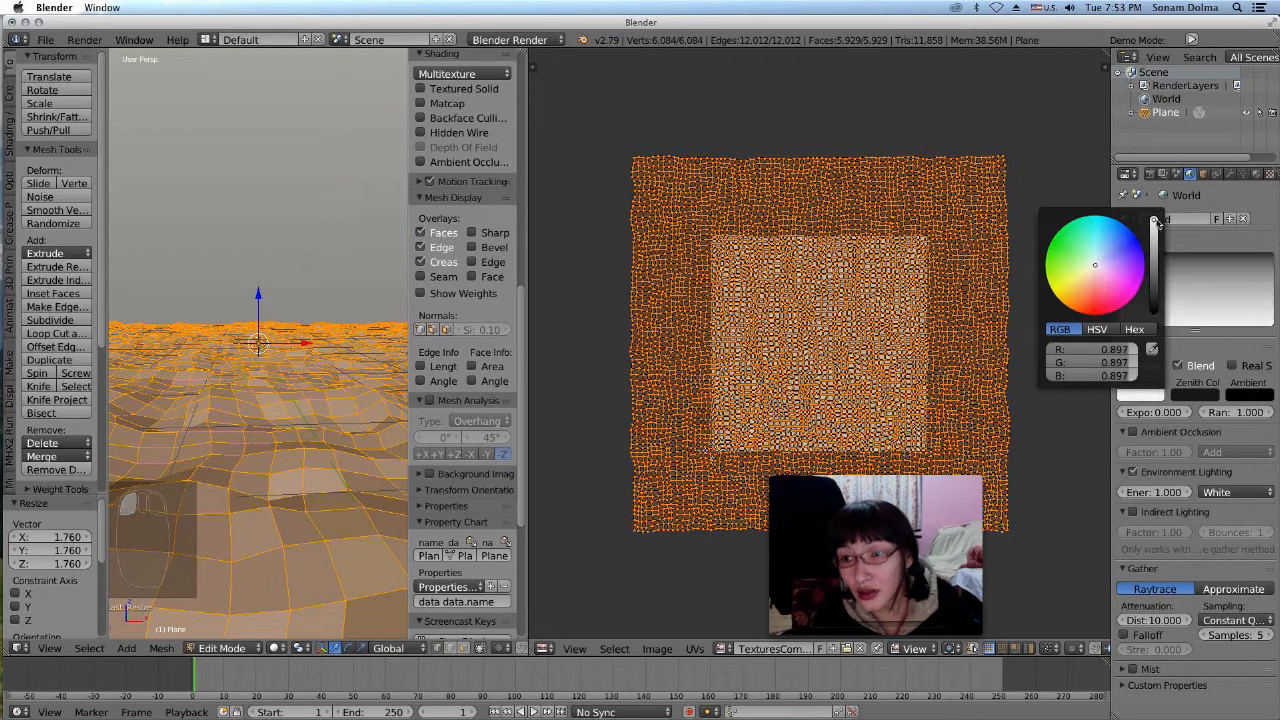
pyautogui.click(1092, 264)
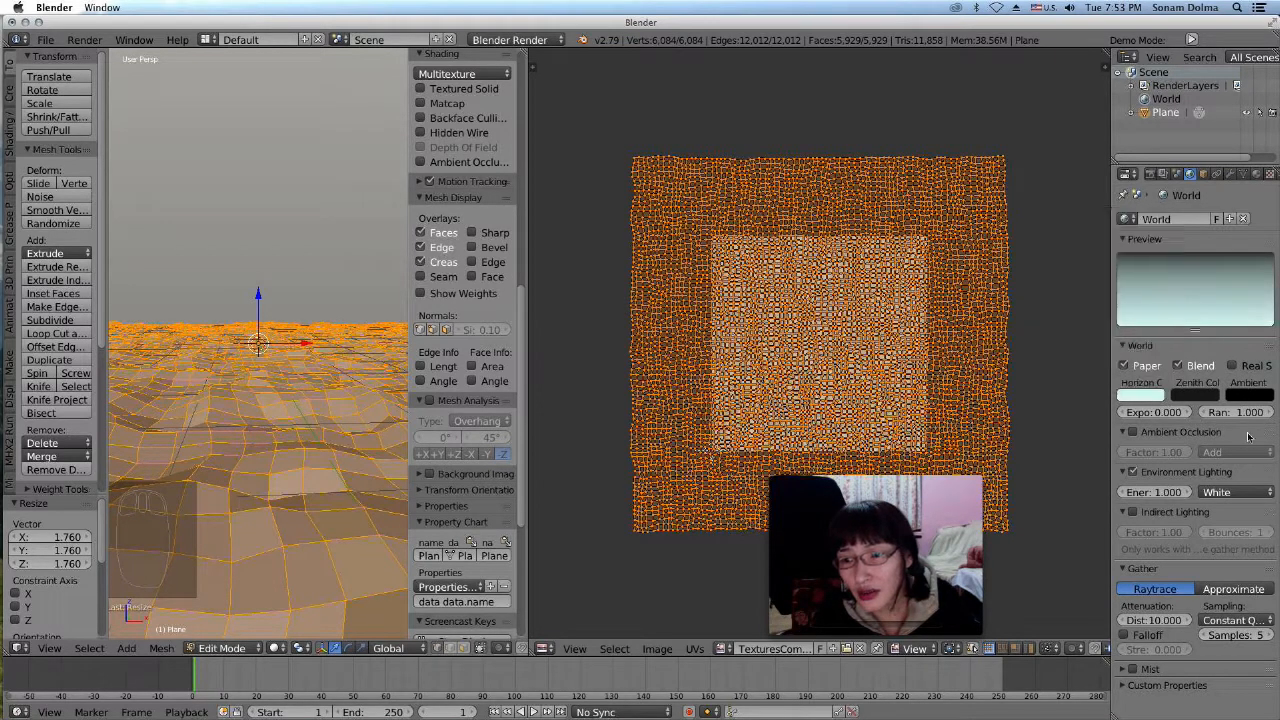
# Set the world's zenith colour to a bright blue and enable Real Sky
pyautogui.click(1195, 396)
pyautogui.click(1209, 222)
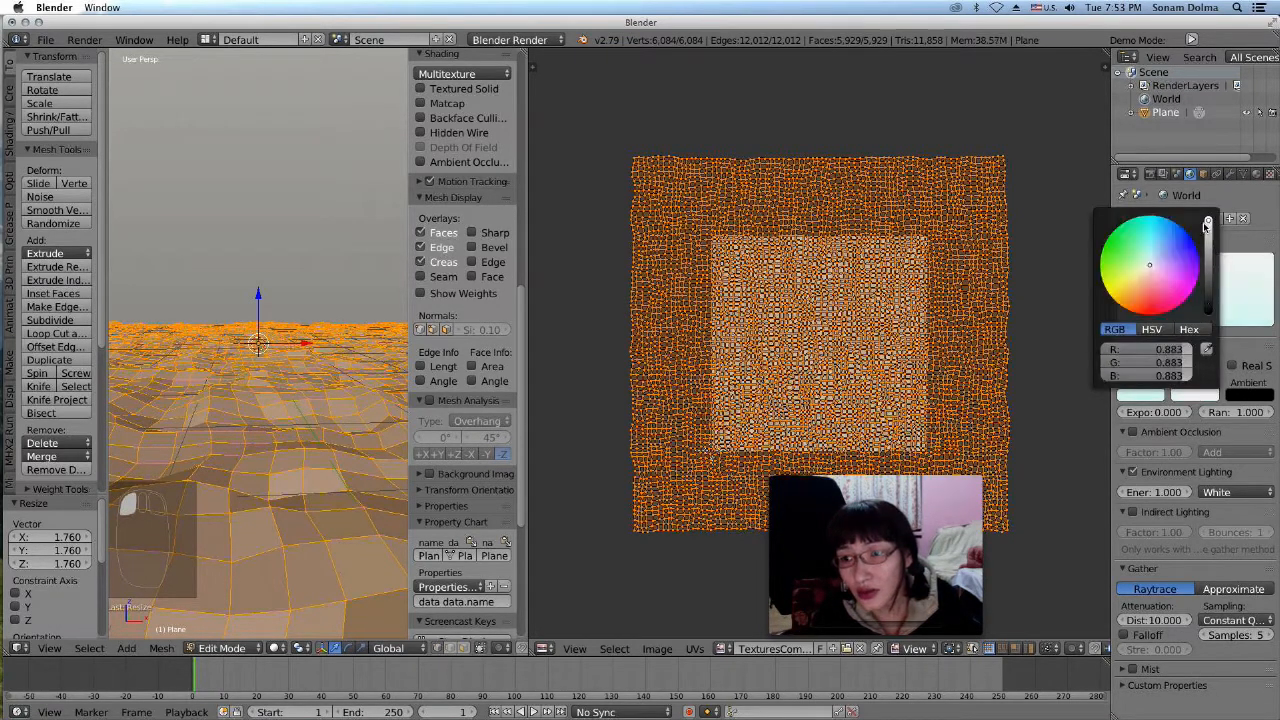
pyautogui.click(1179, 242)
pyautogui.moveTo(1177, 238); pyautogui.dragTo(1180, 227)
pyautogui.click(1235, 368)
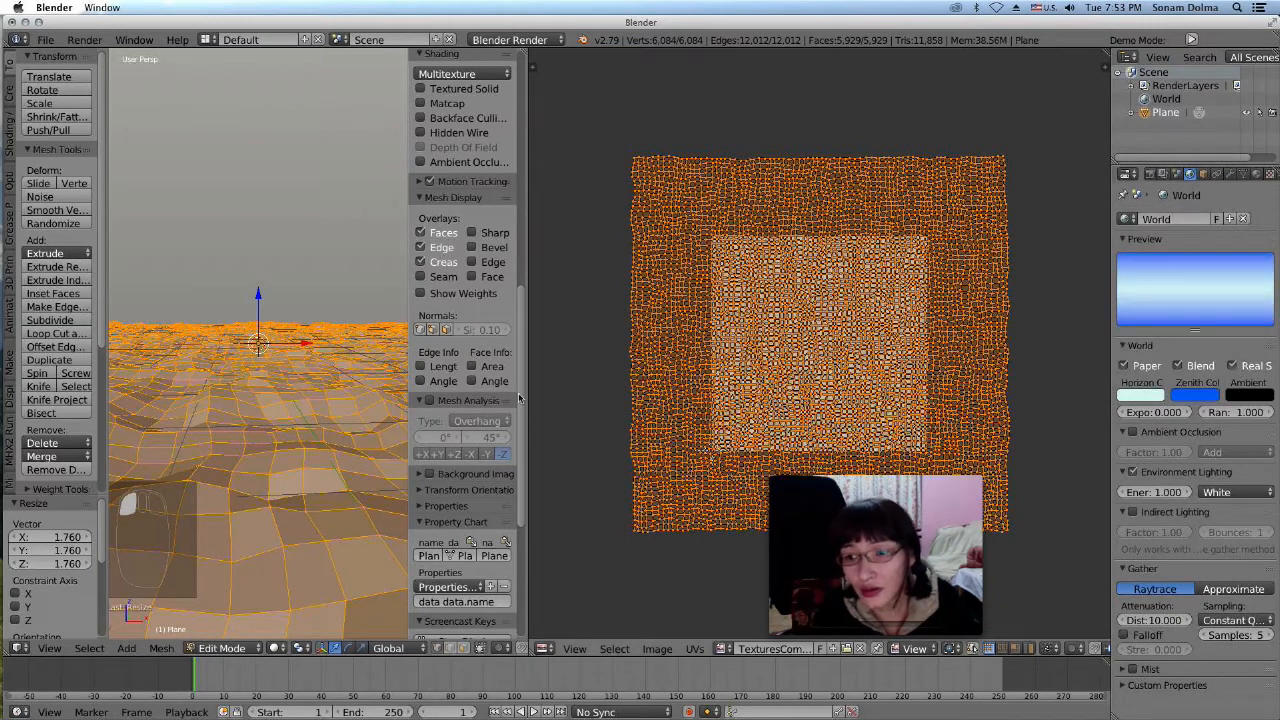
# Return the terrain to Object Mode and display it with Material viewport shading to check the snow texture
pyautogui.click(220, 648)
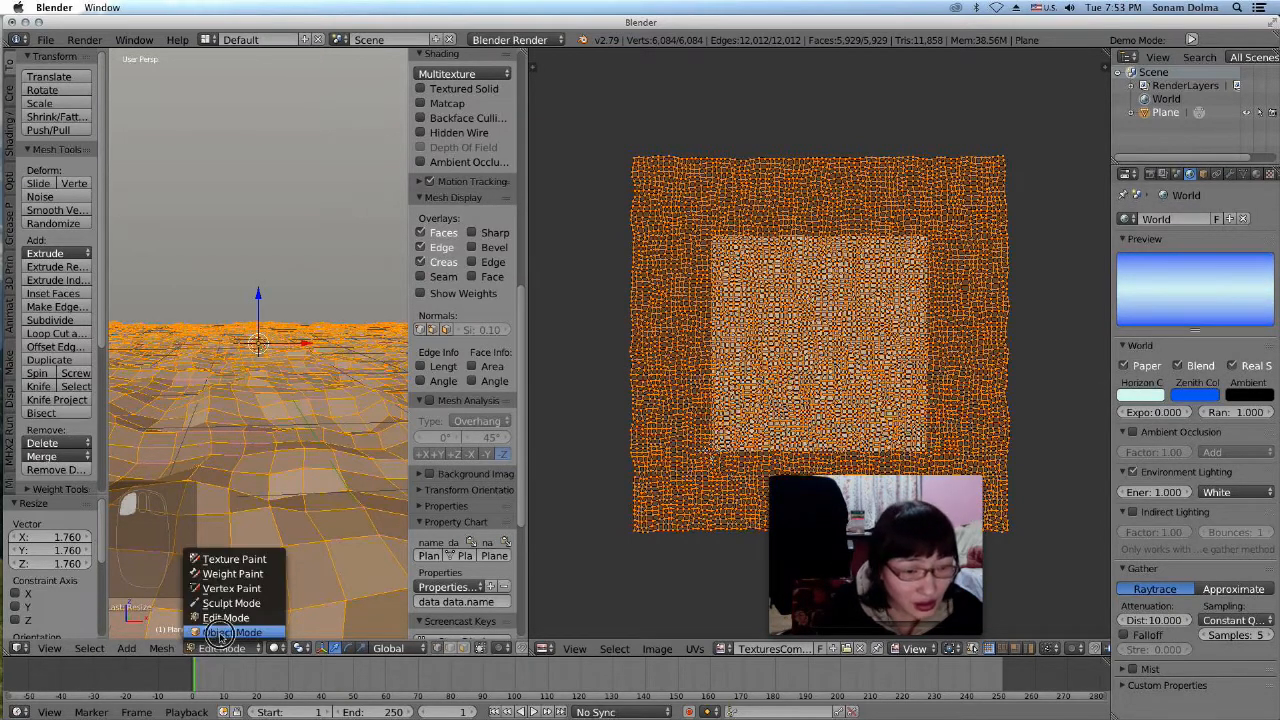
pyautogui.click(232, 632)
pyautogui.click(293, 648)
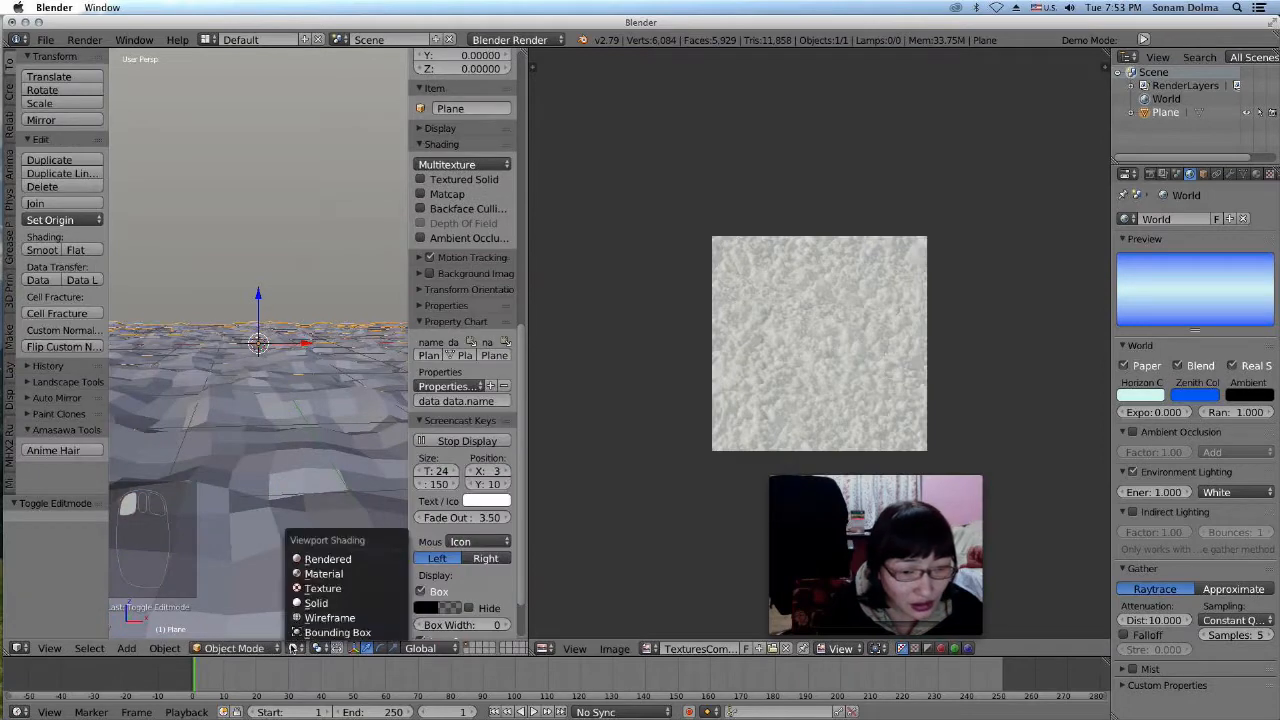
pyautogui.click(318, 574)
pyautogui.moveTo(300, 468)
pyautogui.mouseDown(button='middle')
pyautogui.moveTo(334, 517)
pyautogui.moveTo(359, 468)
pyautogui.moveTo(318, 473)
pyautogui.mouseUp(button='middle')
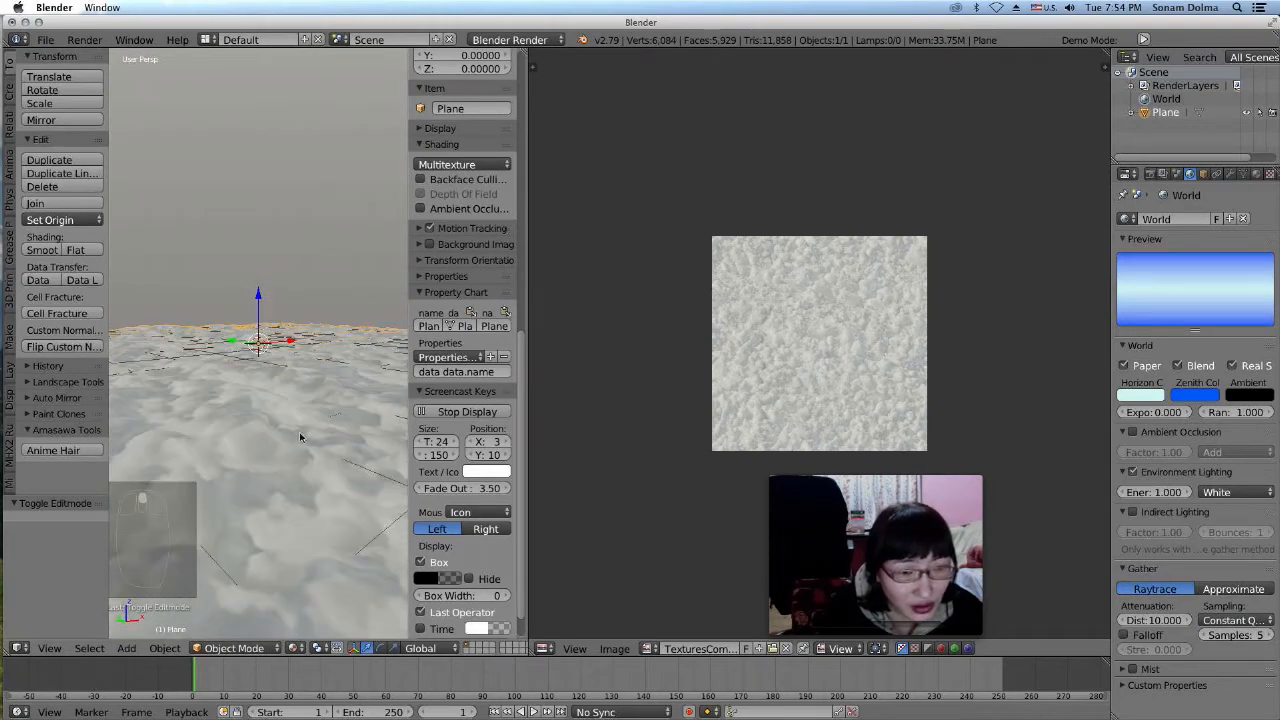
pyautogui.moveTo(290, 404); pyautogui.dragTo(298, 436, button='middle')
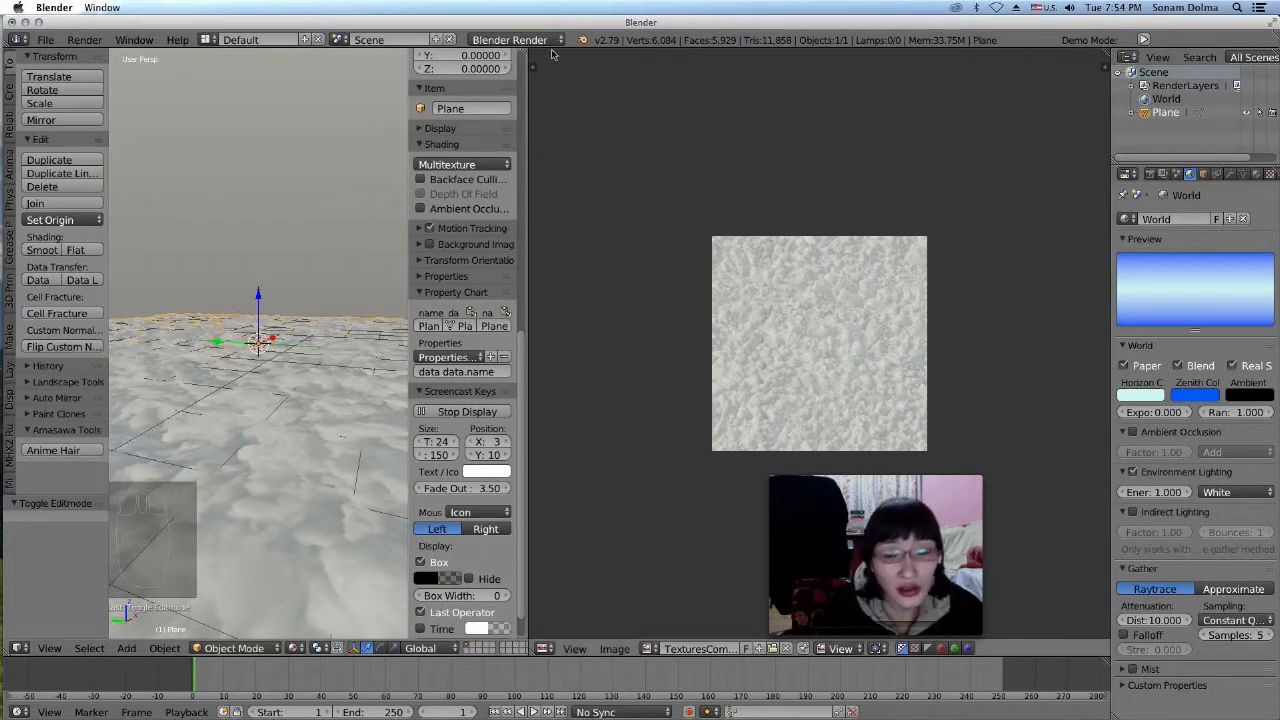
# Save the snow image as TexturesCom_Snow0157_3_seamless_S.jpg in the Documents folder
pyautogui.click(616, 649)
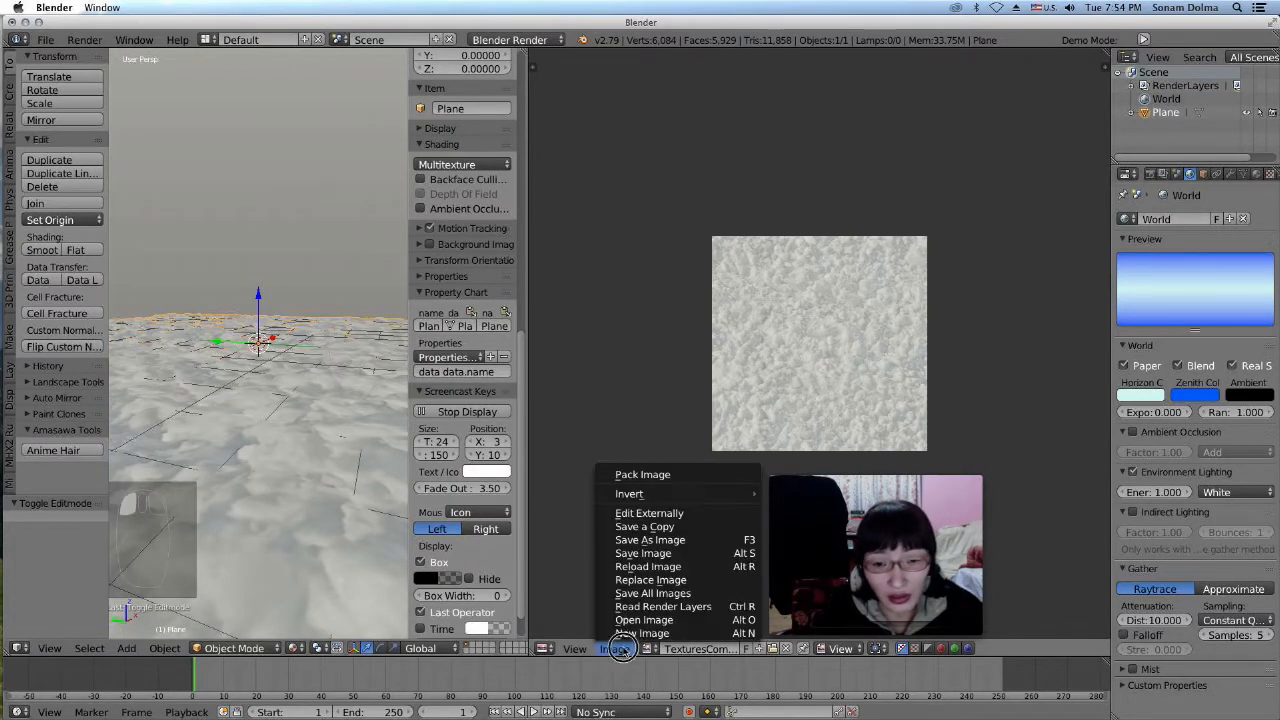
pyautogui.click(687, 540)
pyautogui.click(80, 177)
pyautogui.click(71, 165)
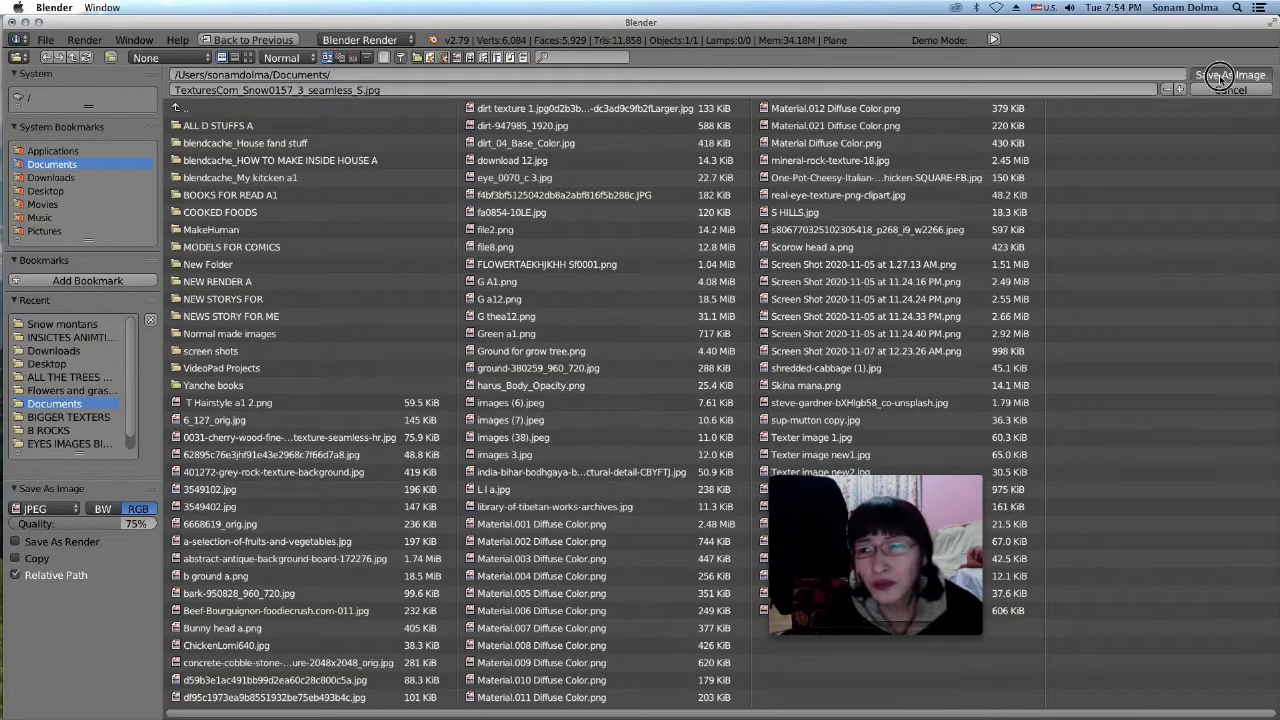
pyautogui.click(1219, 78)
# Merge the image editor area back into the 3D view so the textured terrain fills the full width
pyautogui.moveTo(522, 55); pyautogui.dragTo(560, 62)
pyautogui.scroll(4, 560, 470)
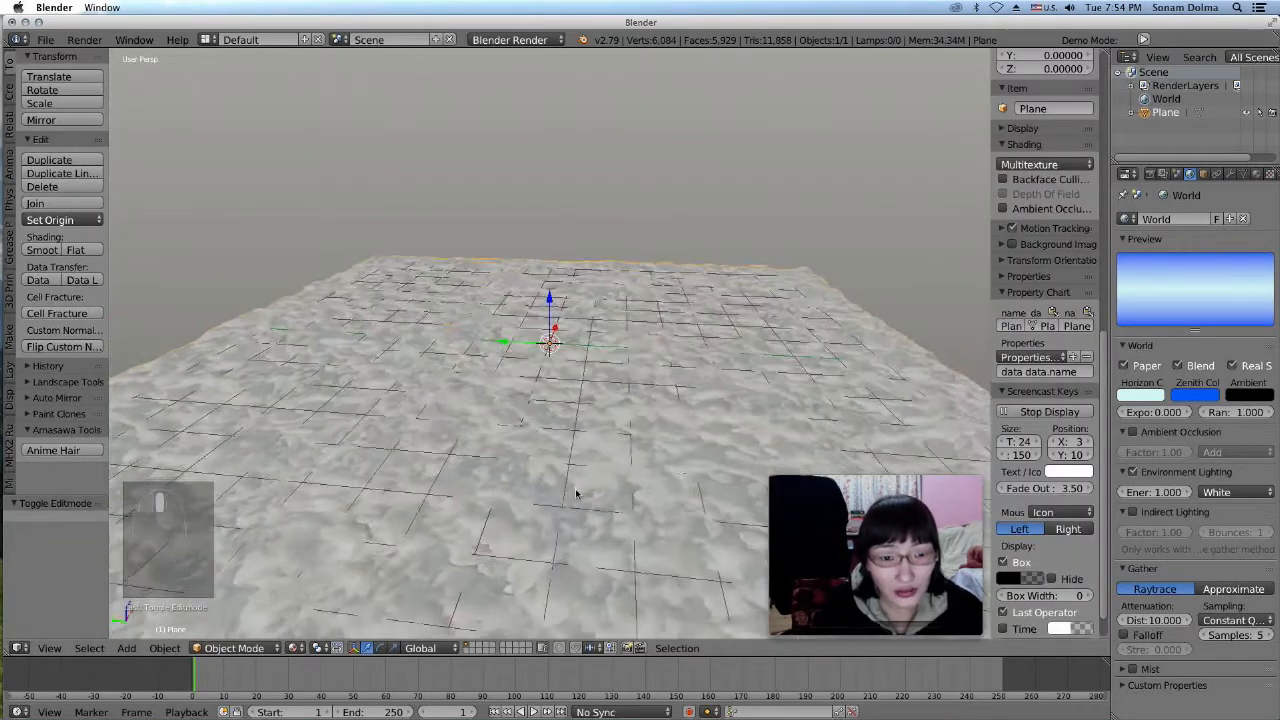
pyautogui.moveTo(576, 493); pyautogui.dragTo(587, 488, button='middle')
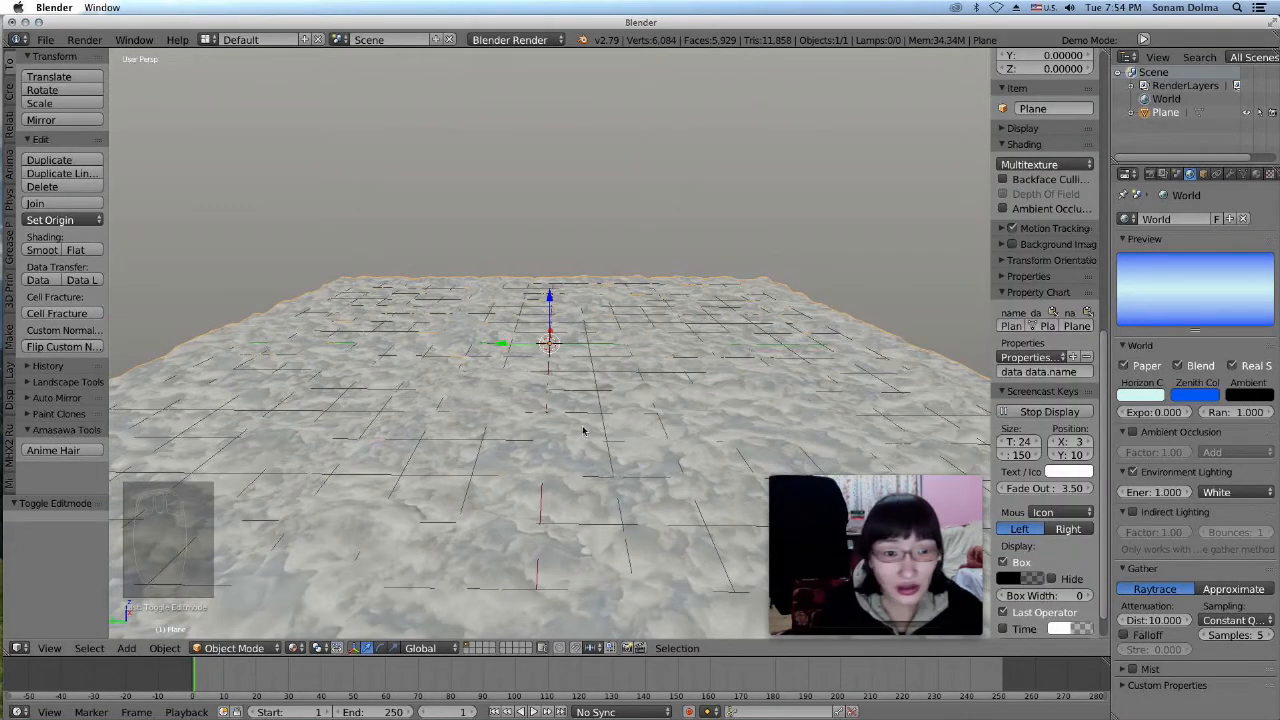
pyautogui.scroll(-3, 585, 426)
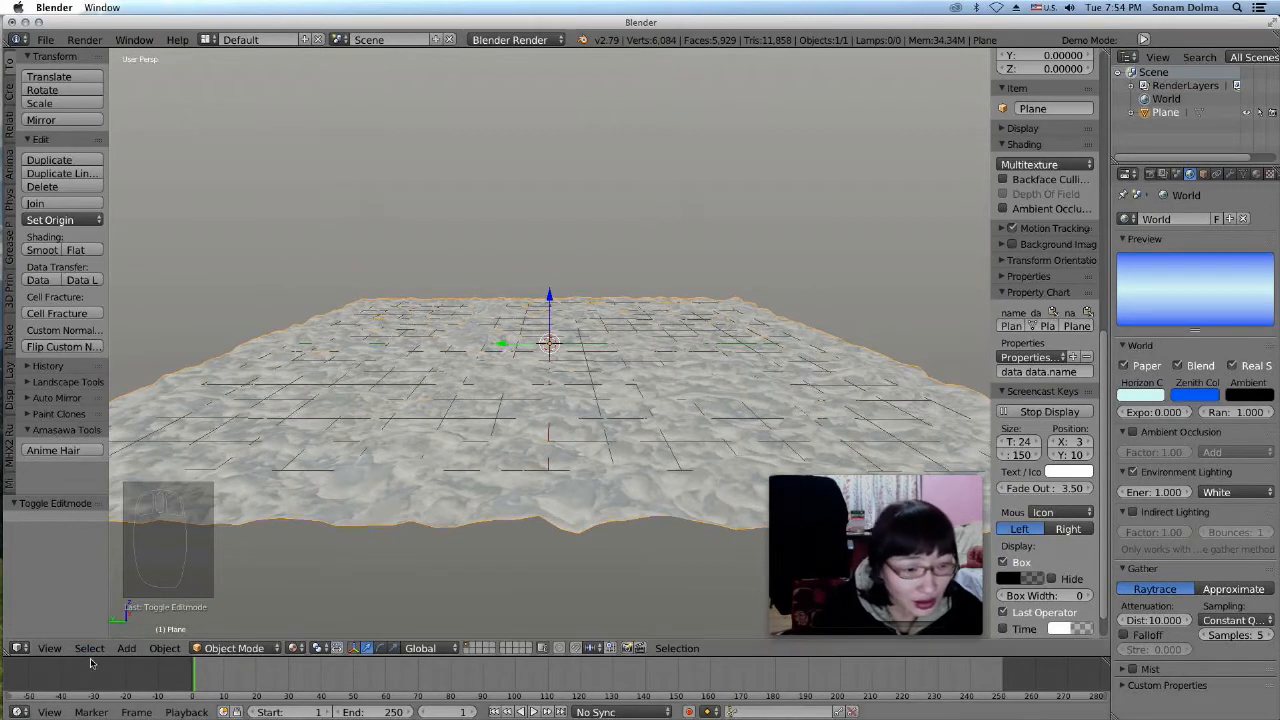
# Switch the terrain to Edit Mode and reduce the selection to a single vertex near its front-left corner
pyautogui.click(49, 648)
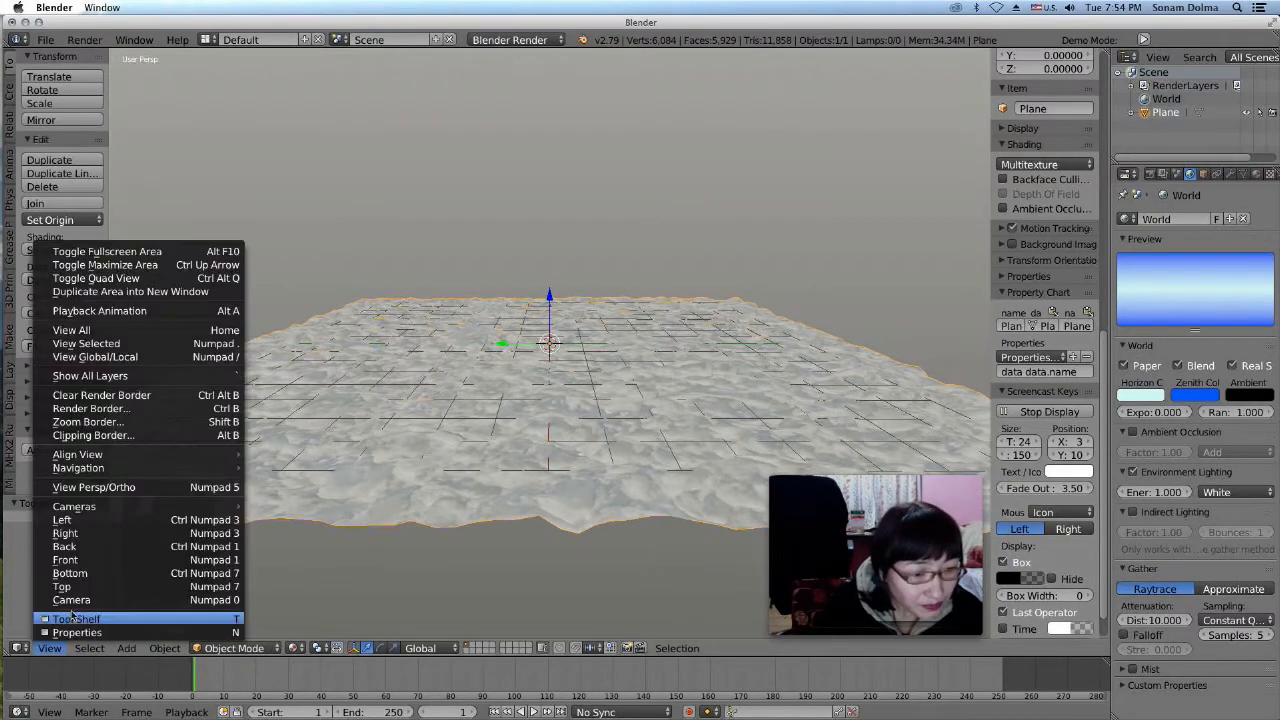
pyautogui.click(240, 640)
pyautogui.click(243, 614)
pyautogui.moveTo(440, 470); pyautogui.dragTo(469, 526, button='middle')
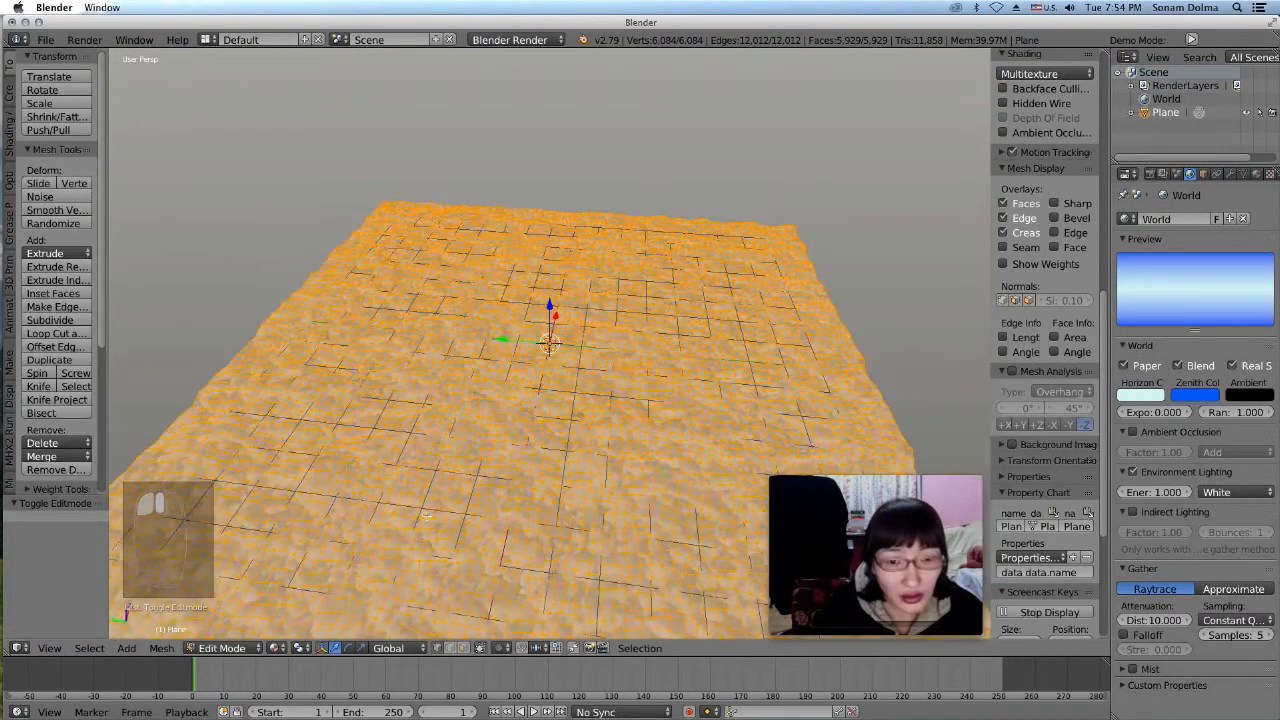
pyautogui.rightClick(274, 535)
pyautogui.scroll(-3, 145, 505)
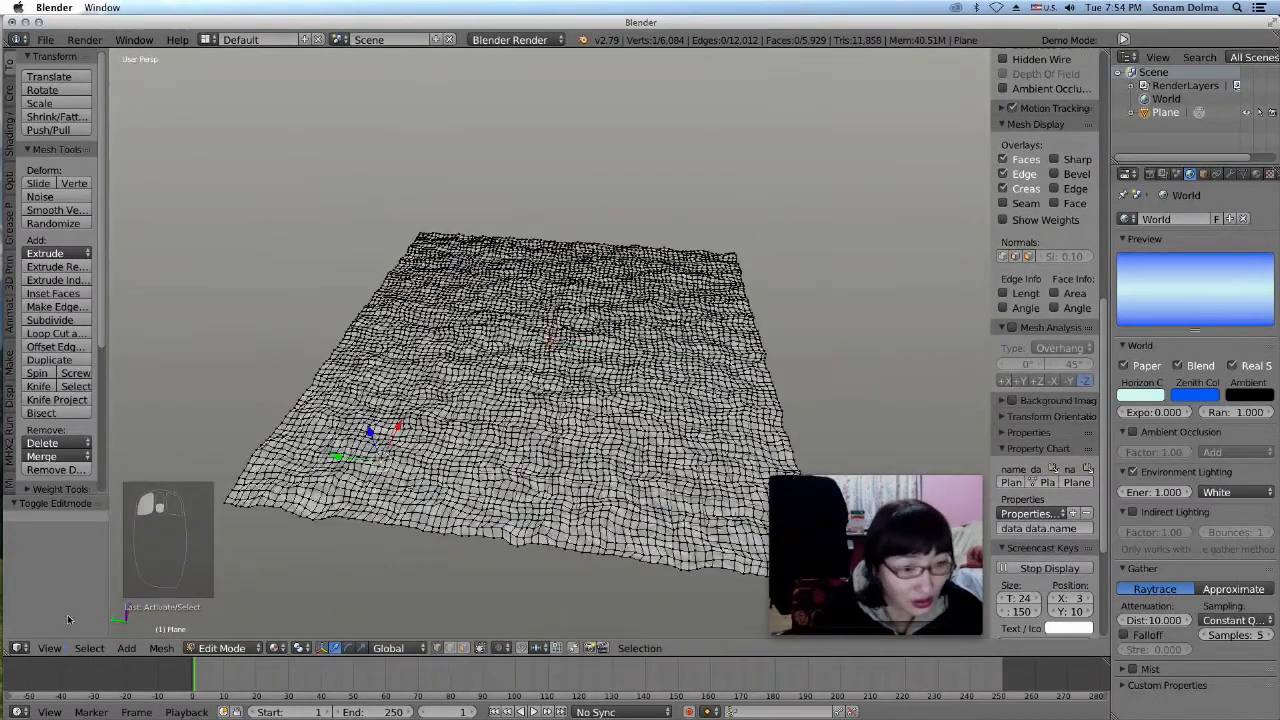
# From the top view, select five scattered vertices across the terrain mesh as starting points for hills
pyautogui.click(49, 648)
pyautogui.click(68, 587)
pyautogui.scroll(-2, 549, 343)
pyautogui.click(489, 218)
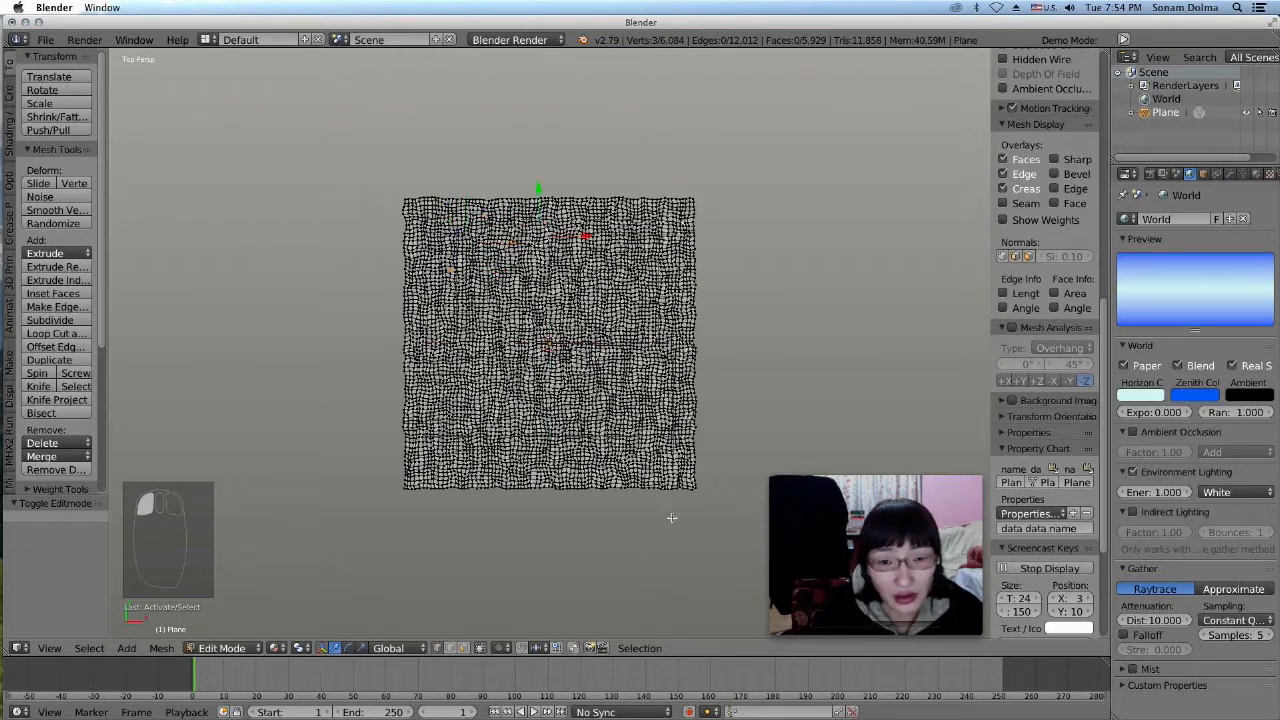
pyautogui.keyDown('shift'); pyautogui.click(647, 442); pyautogui.keyUp('shift')
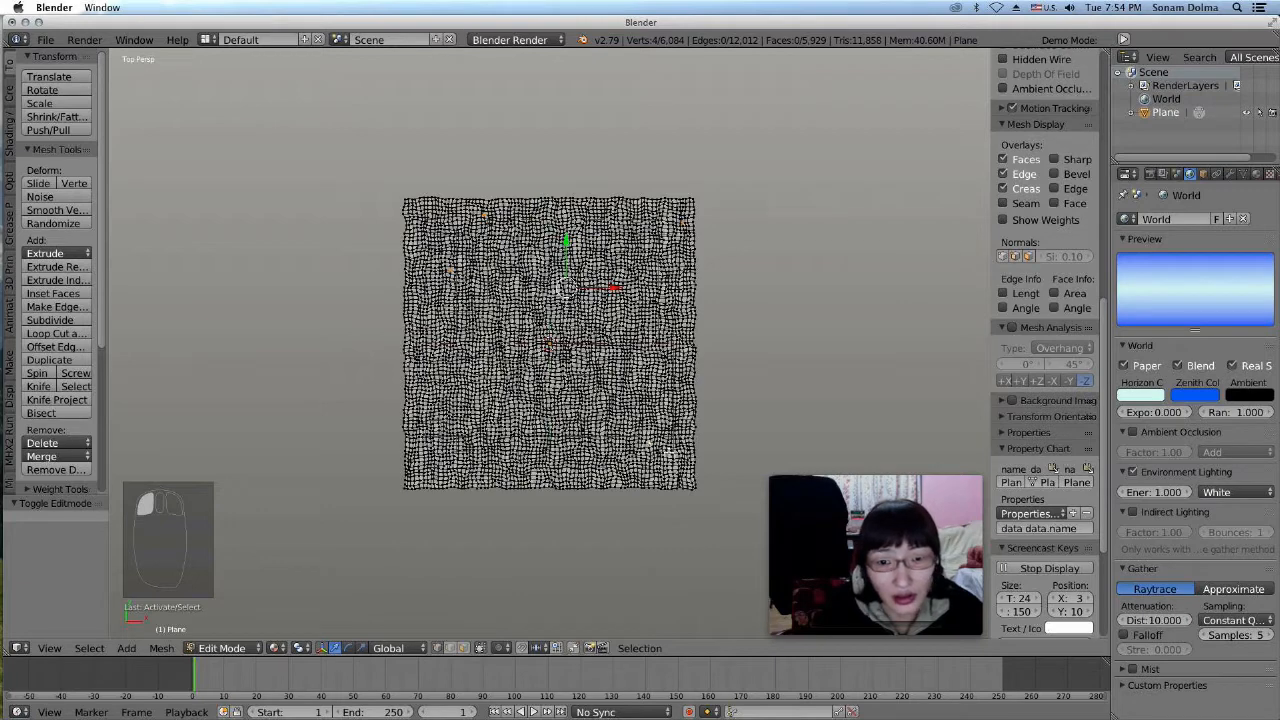
pyautogui.press('c')
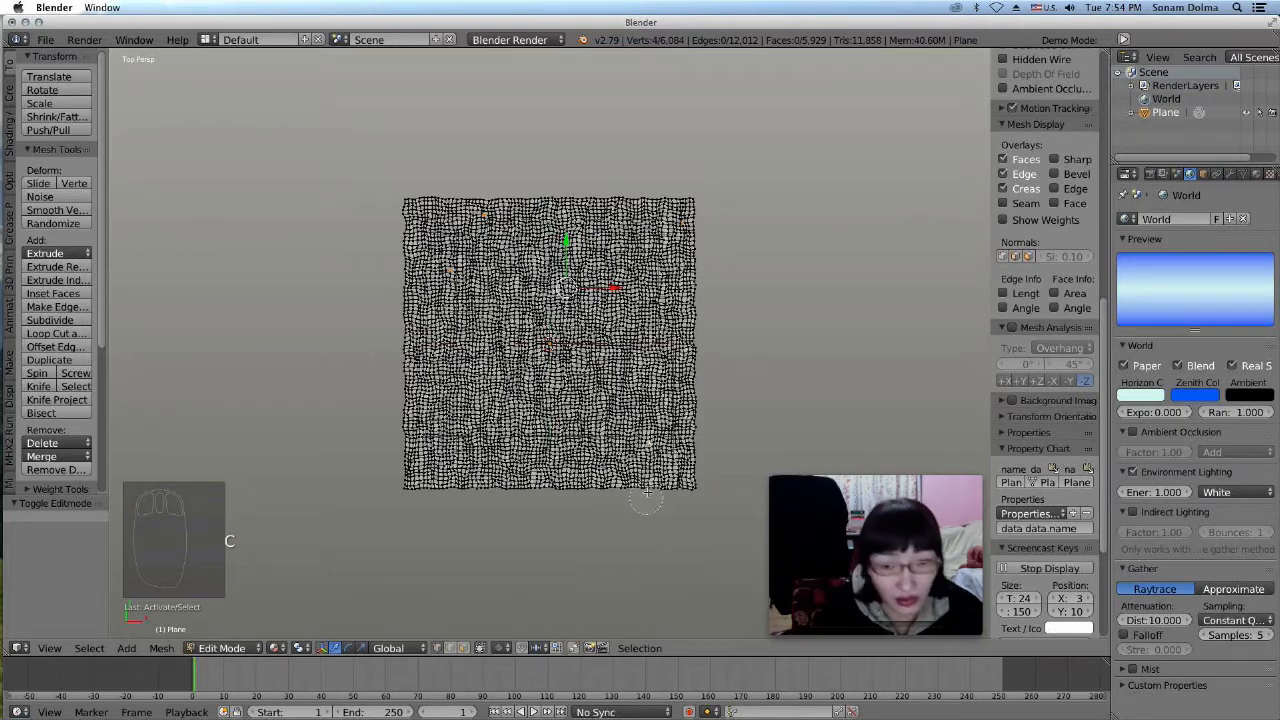
pyautogui.keyDown('shift'); pyautogui.click(437, 353); pyautogui.keyUp('shift')
# Turn on smooth proportional editing and raise the selected vertices by about 0.67 along Z to form hills
pyautogui.moveTo(574, 424); pyautogui.dragTo(574, 276, button='middle')
pyautogui.scroll(4, 574, 276)
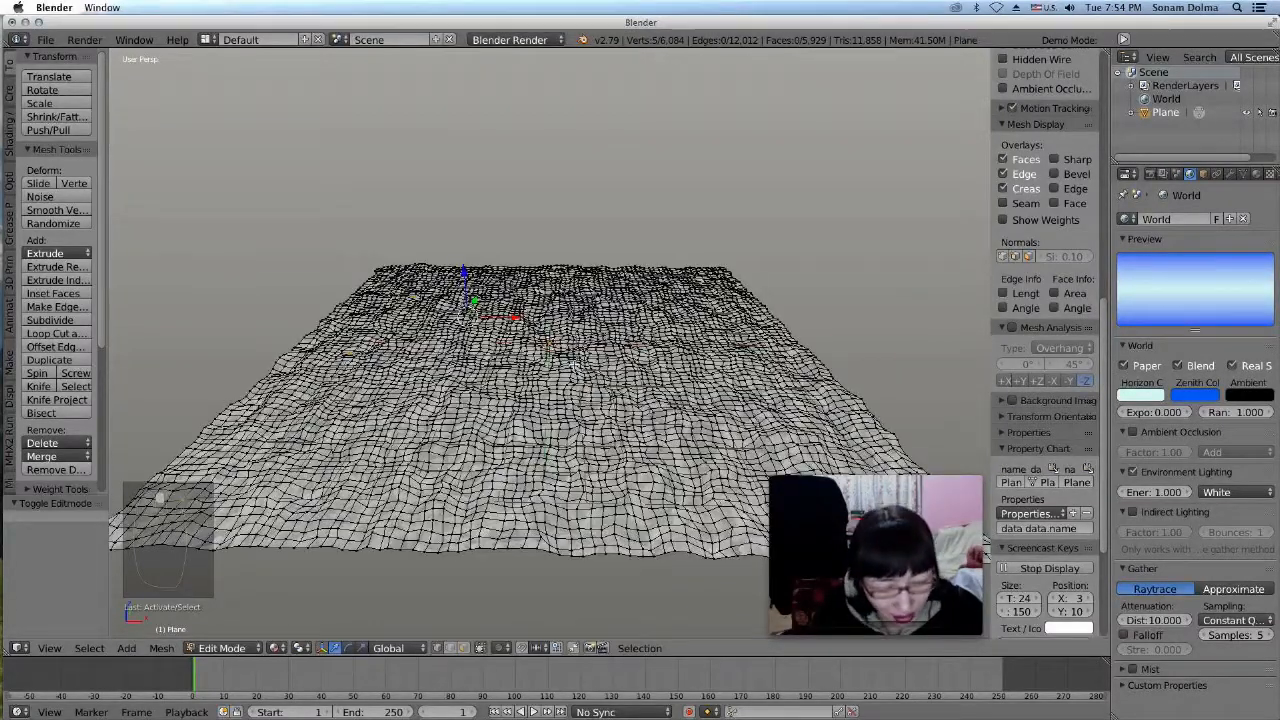
pyautogui.press('z')
pyautogui.press('g')
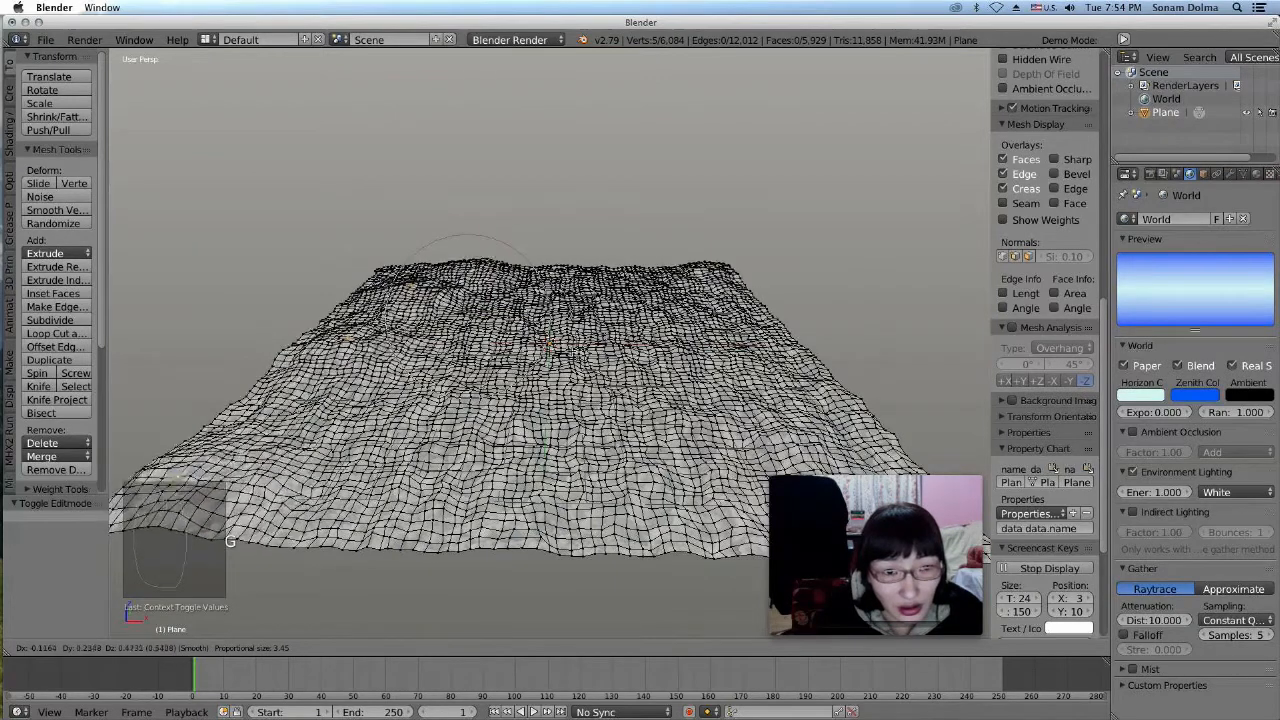
pyautogui.click(572, 347)
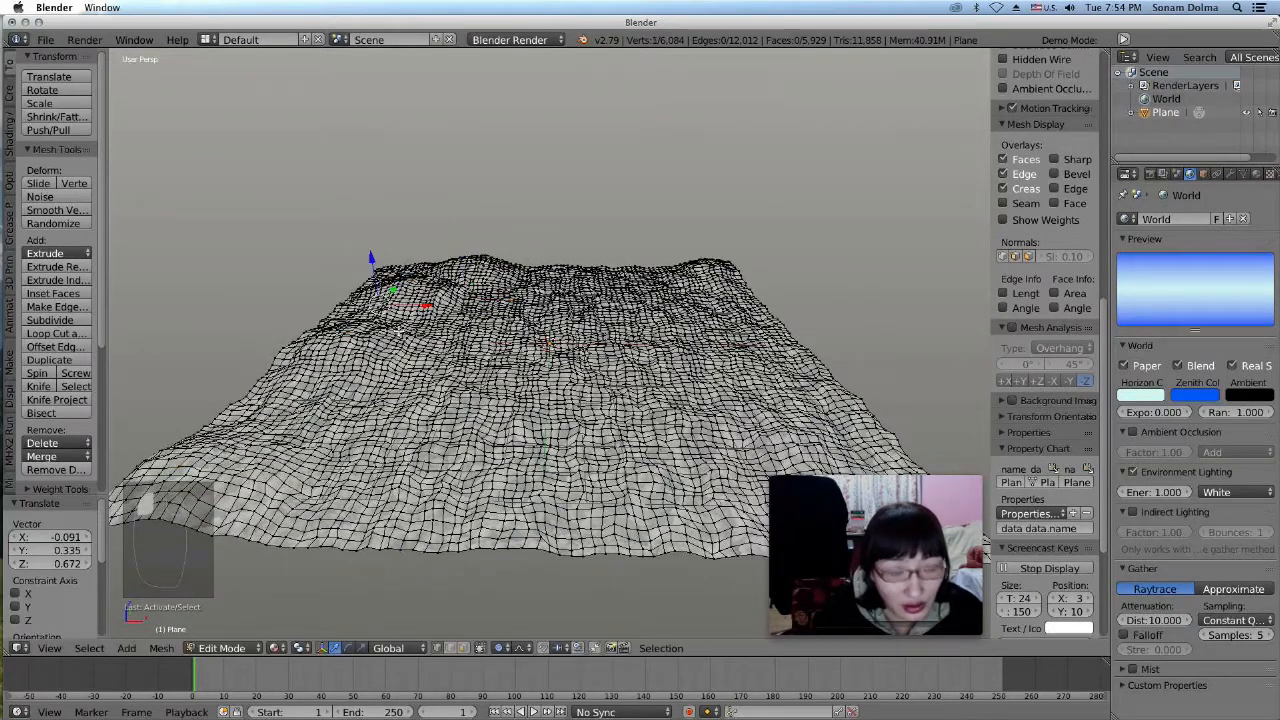
# Raise two points at the terrain's back-left side proportionally, by about 0.72 and 0.38 along Z
pyautogui.press('g')
pyautogui.click(391, 315)
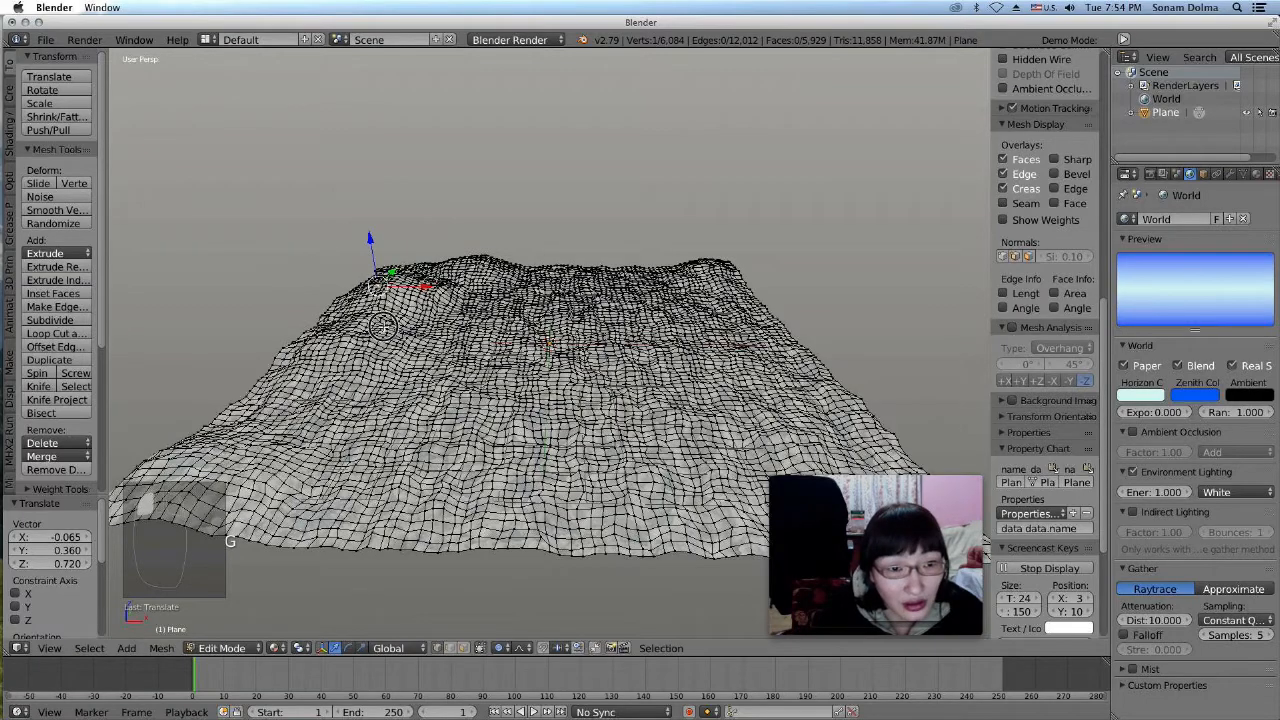
pyautogui.click(384, 327)
pyautogui.press('g')
pyautogui.click(383, 311)
# Pull one vertex on the terrain's far ridge and another near its far-right edge upward with proportional editing
pyautogui.moveTo(490, 359); pyautogui.dragTo(424, 348, button='middle')
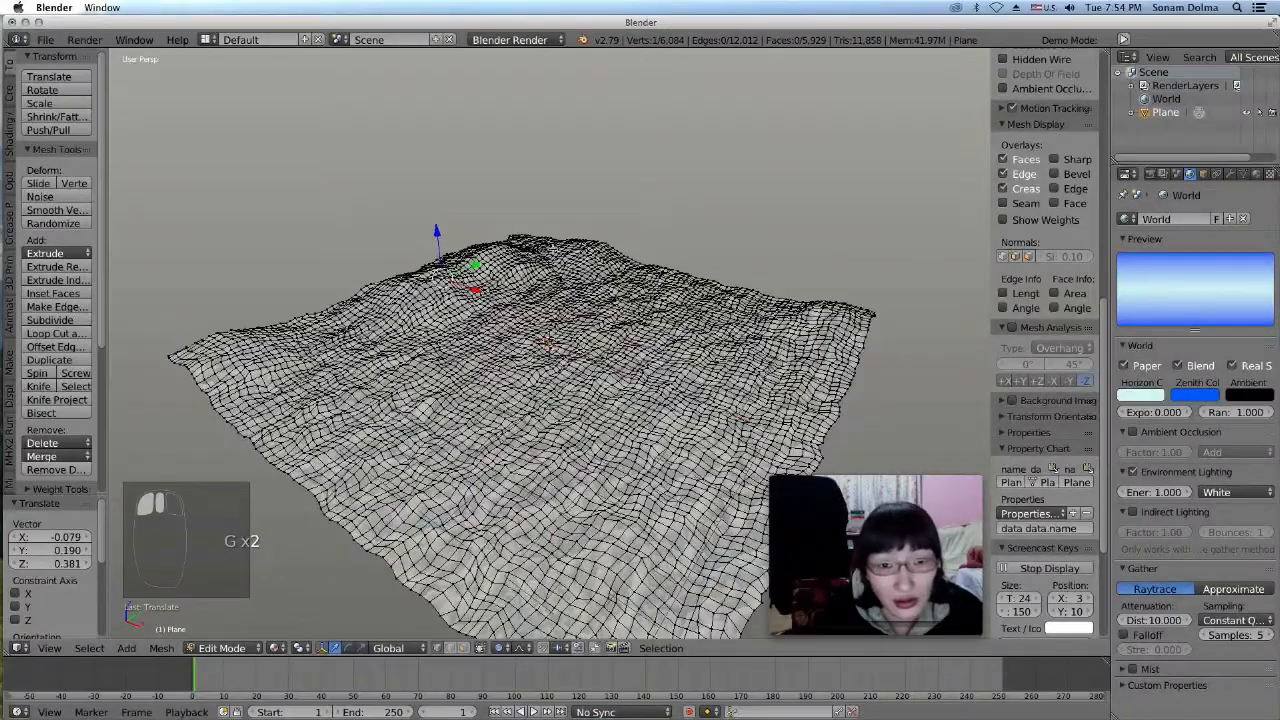
pyautogui.click(555, 250)
pyautogui.press('g')
pyautogui.click(565, 232)
pyautogui.click(776, 303)
pyautogui.press('g')
pyautogui.click(784, 289)
# Reshape the right side of the terrain by moving two of its points, raising the last about 0.55 along Z
pyautogui.scroll(-3, 745, 320)
pyautogui.moveTo(610, 408); pyautogui.dragTo(689, 378, button='middle')
pyautogui.click(698, 326)
pyautogui.press('g')
pyautogui.click(703, 333)
pyautogui.press('g')
pyautogui.click(691, 366)
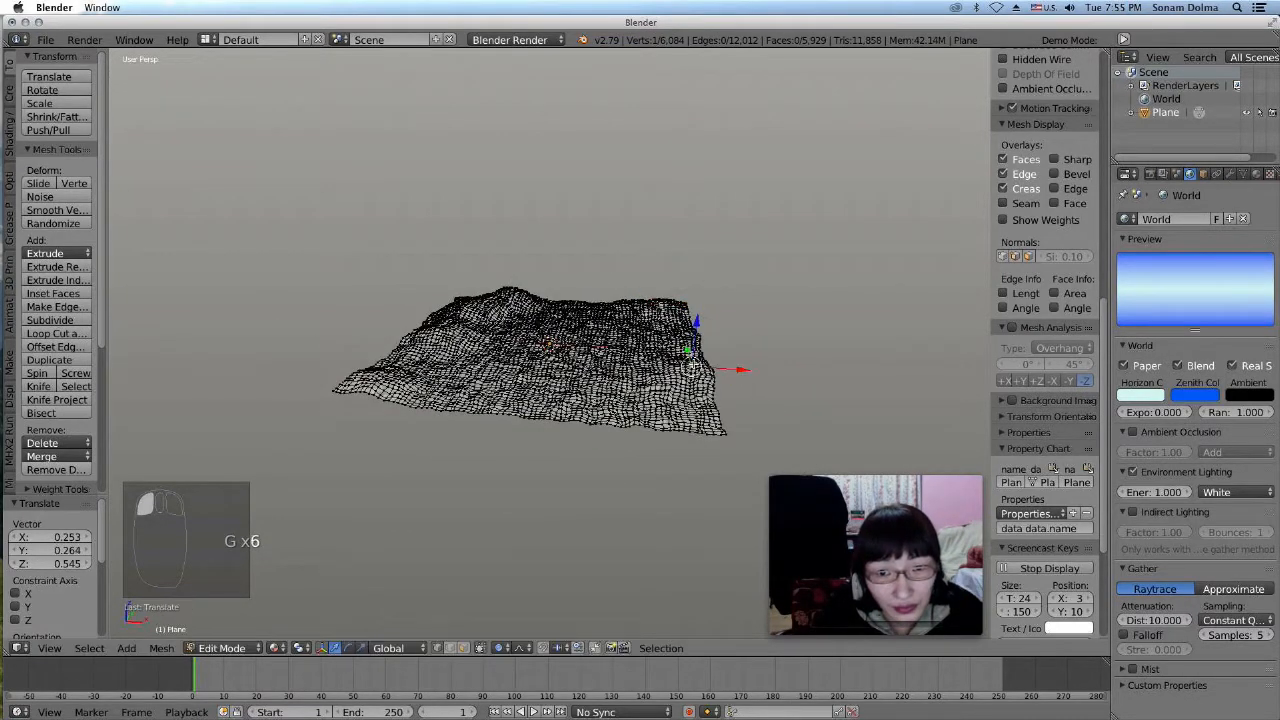
# Pull two points on the terrain's left edge outward and up, moving the second about -1.13 in X and 0.46 in Z
pyautogui.click(397, 328)
pyautogui.press('g')
pyautogui.click(390, 320)
pyautogui.click(414, 365)
pyautogui.press('g')
pyautogui.click(391, 356)
# From the top view, circle-select a winding strip of vertices through the terrain's middle from the front edge to the back
pyautogui.scroll(6, 622, 454)
pyautogui.moveTo(646, 456); pyautogui.dragTo(665, 438, button='middle')
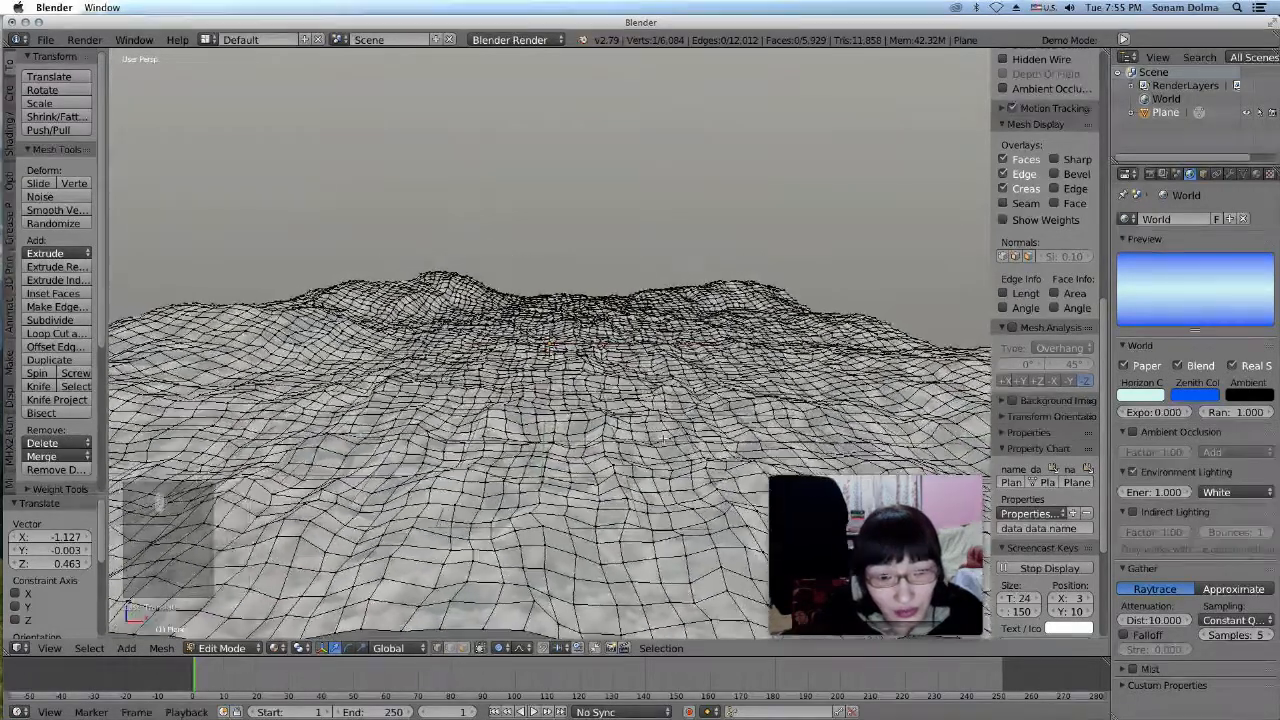
pyautogui.click(49, 648)
pyautogui.click(60, 598)
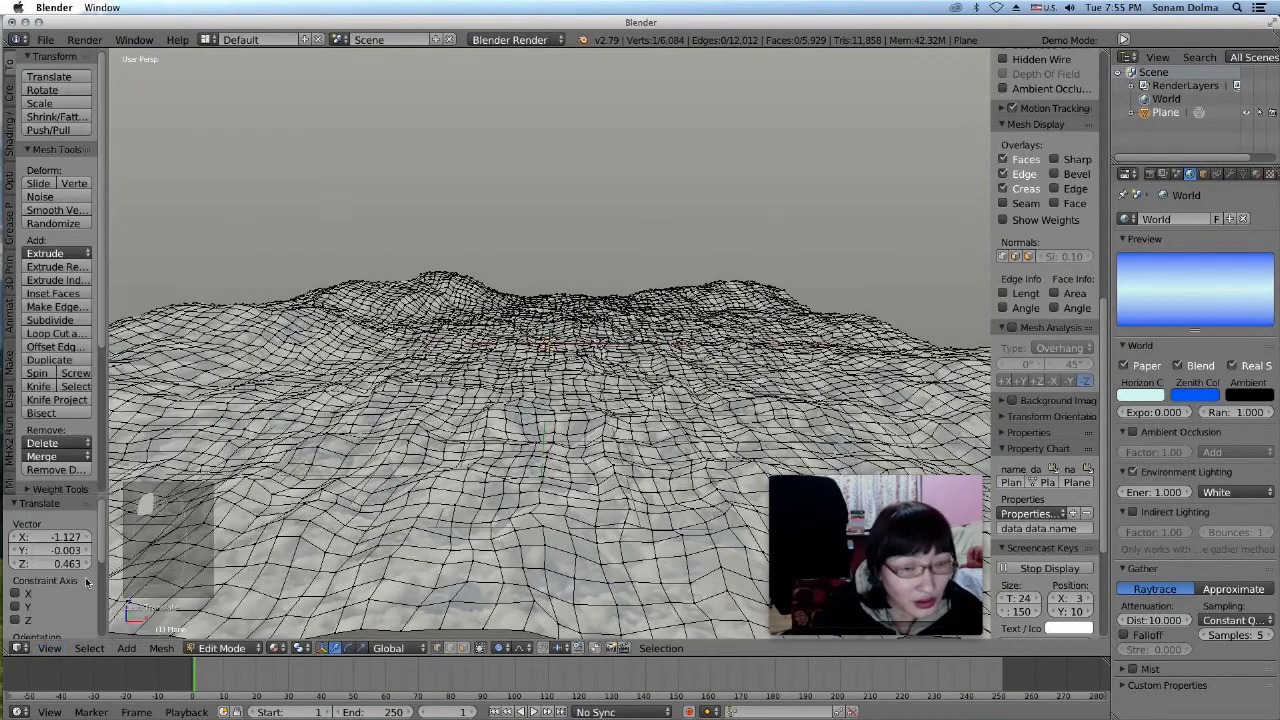
pyautogui.scroll(-2, 586, 378)
pyautogui.rightClick(582, 358)
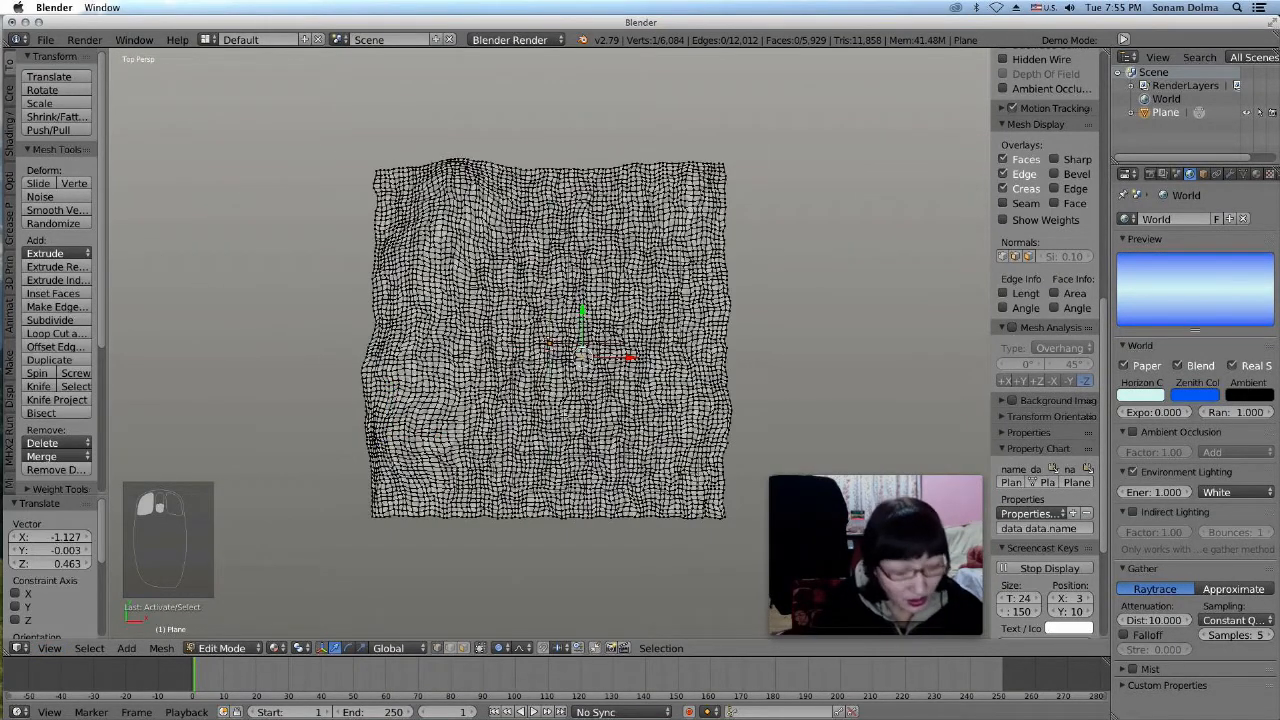
pyautogui.press('c')
pyautogui.moveTo(582, 352)
pyautogui.mouseDown()
pyautogui.moveTo(566, 346)
pyautogui.moveTo(531, 506)
pyautogui.moveTo(579, 484)
pyautogui.mouseUp()
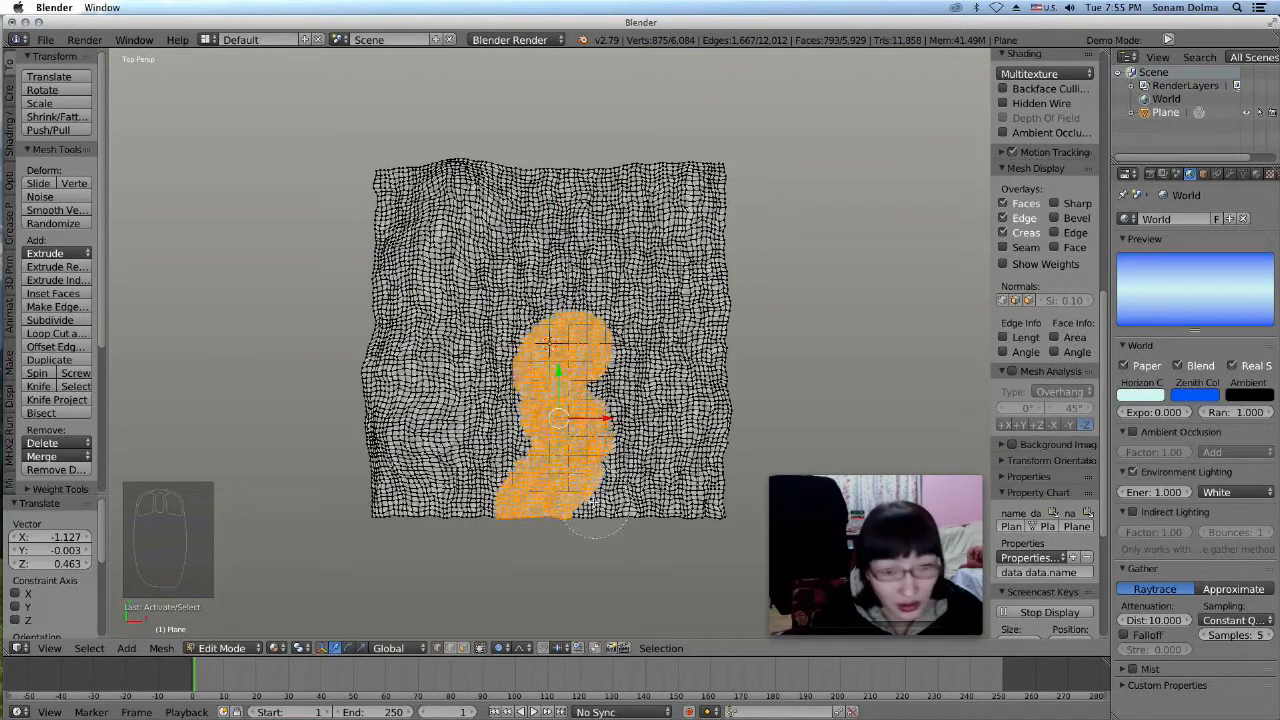
pyautogui.moveTo(570, 314); pyautogui.dragTo(570, 175)
# Trim the edges of the selected strip with circle deselection so it forms a narrower path
pyautogui.moveTo(560, 347)
pyautogui.mouseDown(button='middle')
pyautogui.moveTo(605, 390)
pyautogui.moveTo(578, 515)
pyautogui.mouseUp(button='middle')
pyautogui.moveTo(624, 324)
pyautogui.mouseDown(button='middle')
pyautogui.moveTo(637, 187)
pyautogui.moveTo(608, 255)
pyautogui.moveTo(620, 235)
pyautogui.moveTo(610, 193)
pyautogui.moveTo(604, 244)
pyautogui.mouseUp(button='middle')
pyautogui.rightClick(608, 310)
# Flatten the selected path by scaling it along Z to about -0.15 with smooth proportional editing
pyautogui.moveTo(603, 430)
pyautogui.mouseDown(button='middle')
pyautogui.moveTo(608, 311)
pyautogui.moveTo(550, 315)
pyautogui.mouseUp(button='middle')
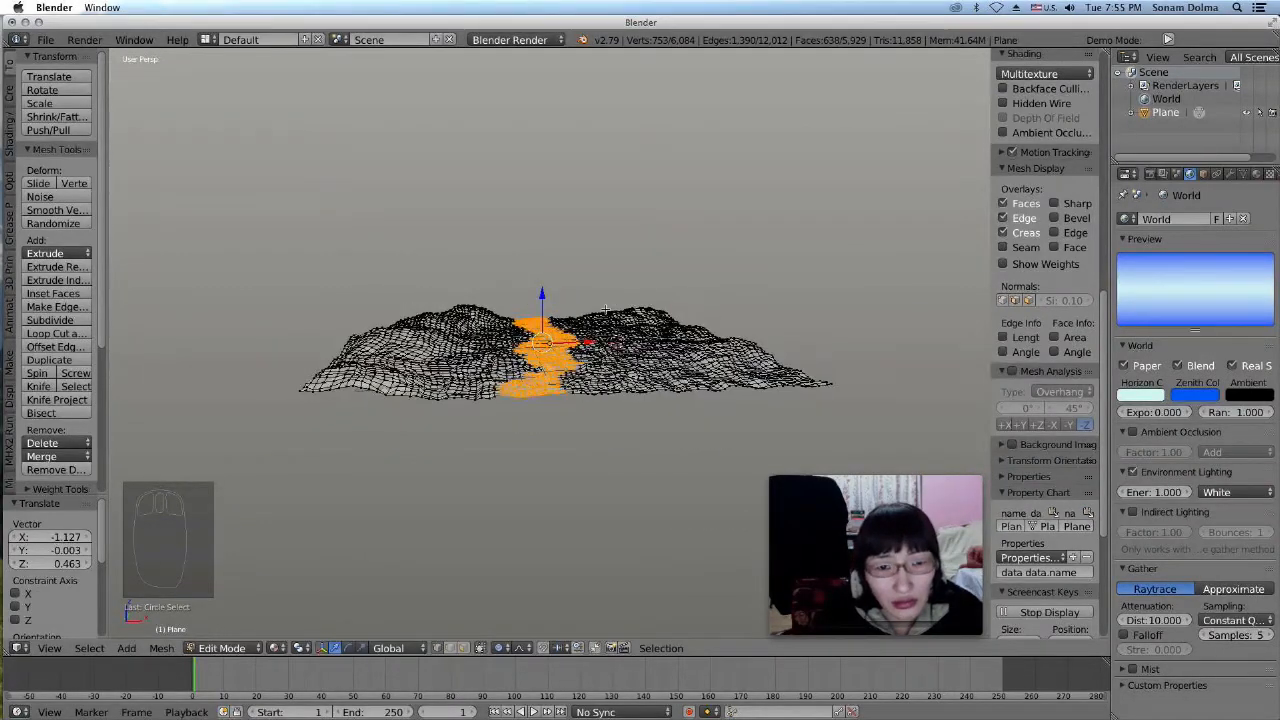
pyautogui.scroll(3, 550, 315)
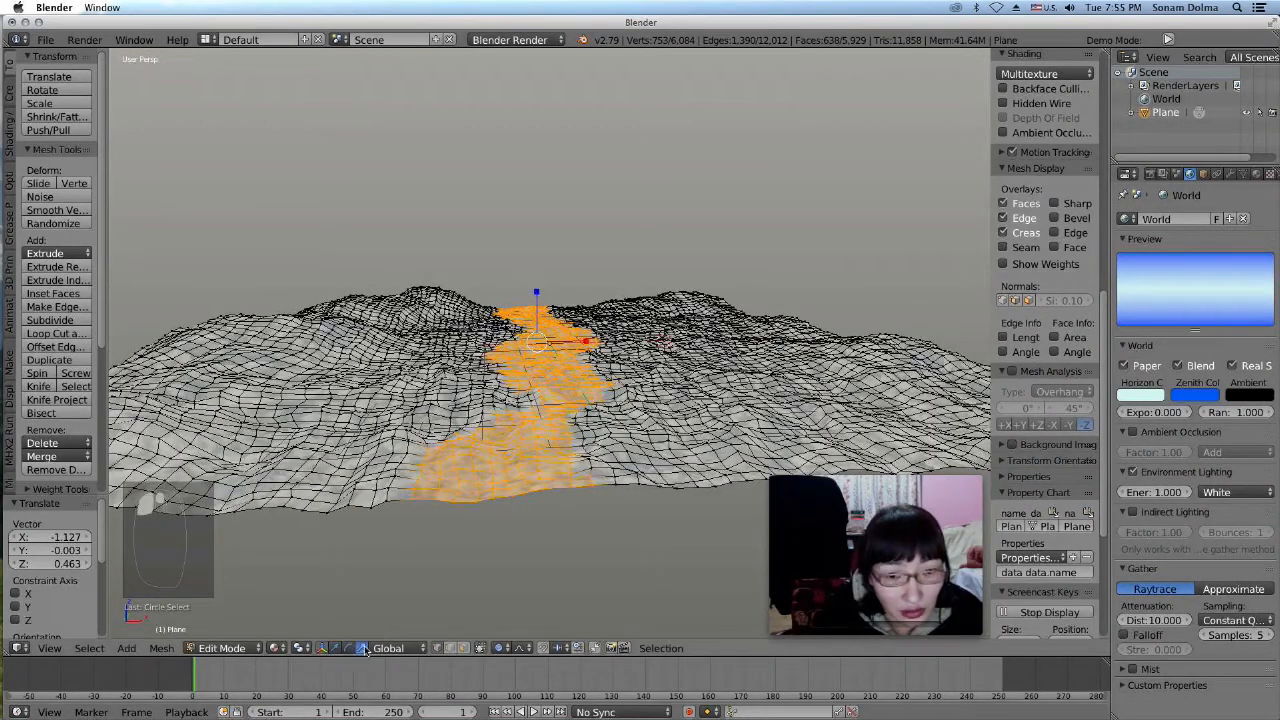
pyautogui.press('s')
pyautogui.press('z')
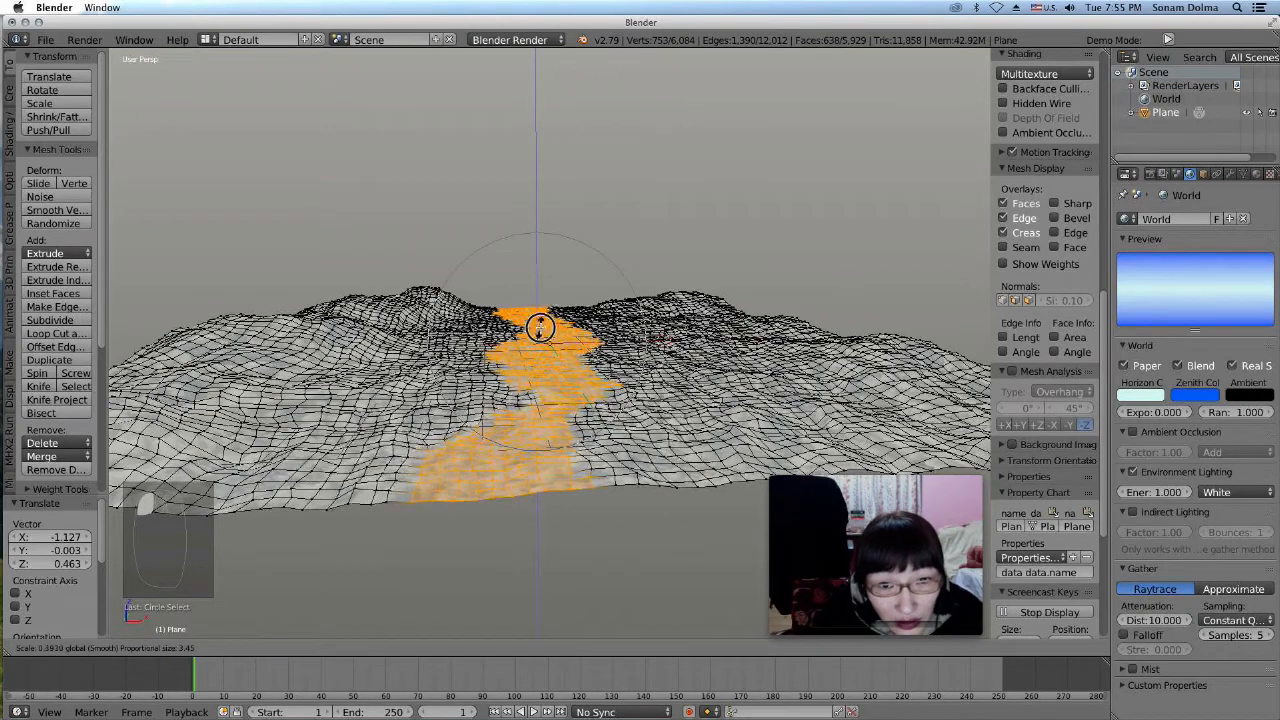
pyautogui.click(537, 349)
# Flatten the path further by scaling it along Z to about 0.75 with proportional editing
pyautogui.scroll(5, 535, 335)
pyautogui.moveTo(535, 333); pyautogui.dragTo(533, 316, button='middle')
pyautogui.press('s')
pyautogui.press('z')
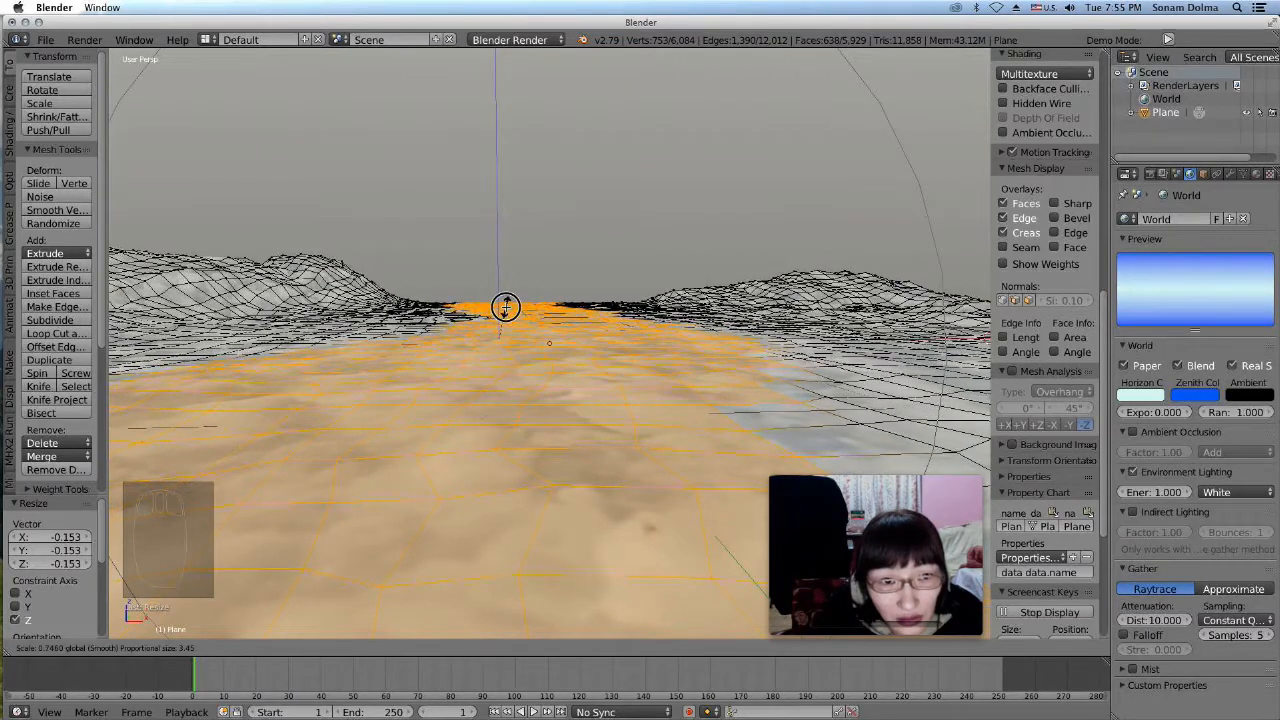
pyautogui.click(505, 307)
# Turn off proportional editing and scale only the selected path along Z to about 0.745
pyautogui.press('o')
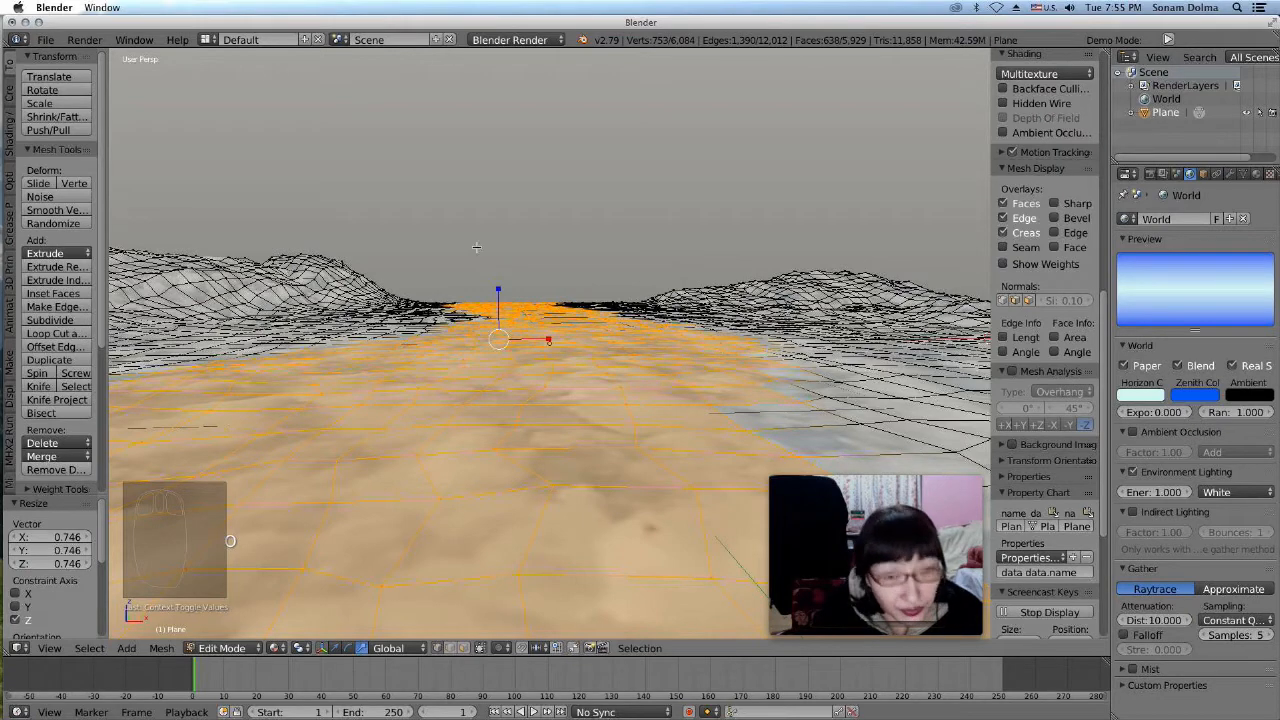
pyautogui.moveTo(496, 286); pyautogui.dragTo(496, 299)
pyautogui.scroll(-2, 531, 303)
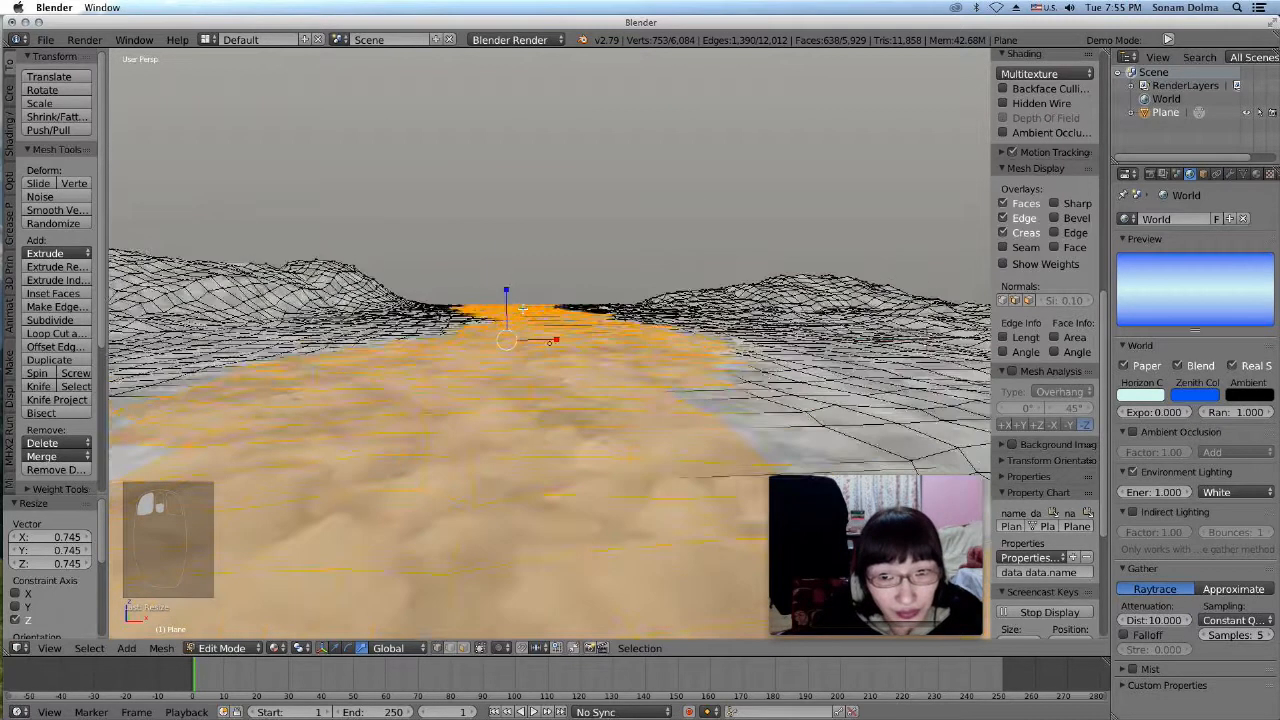
# Lower the path by about 0.07 along Z and slightly adjust its vertical scale
pyautogui.scroll(-1, 533, 300)
pyautogui.press('g')
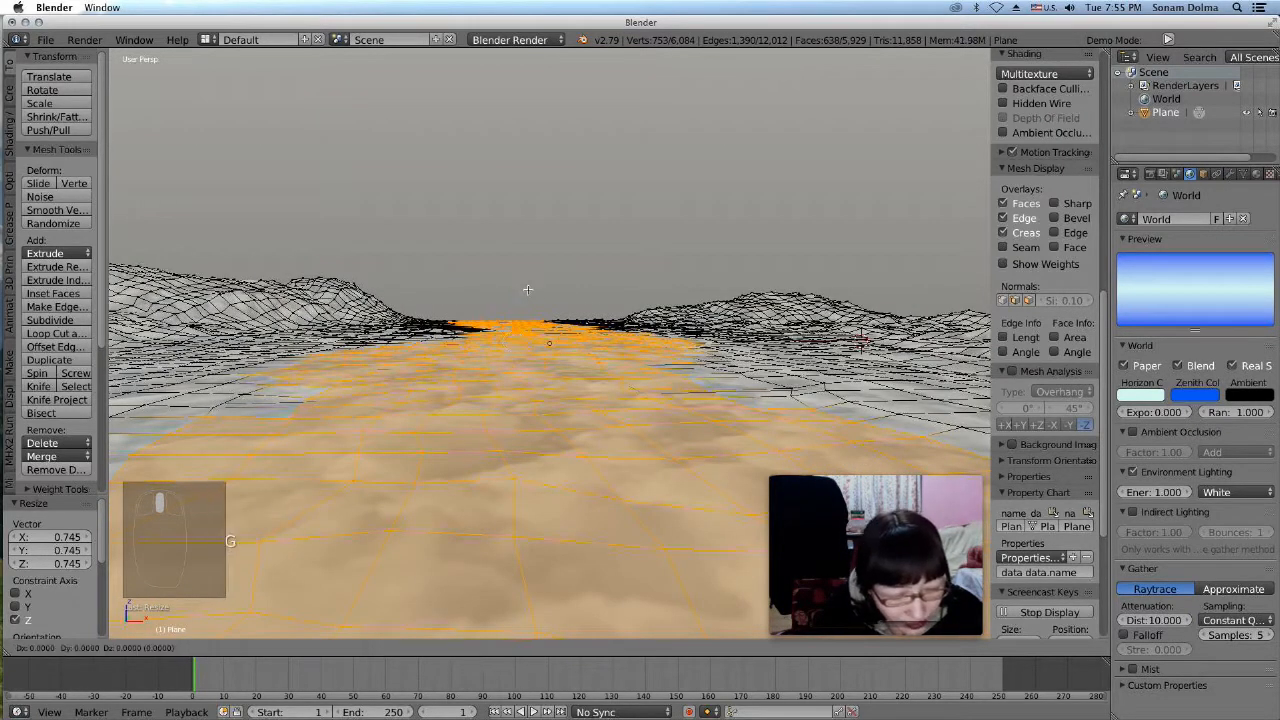
pyautogui.press('z')
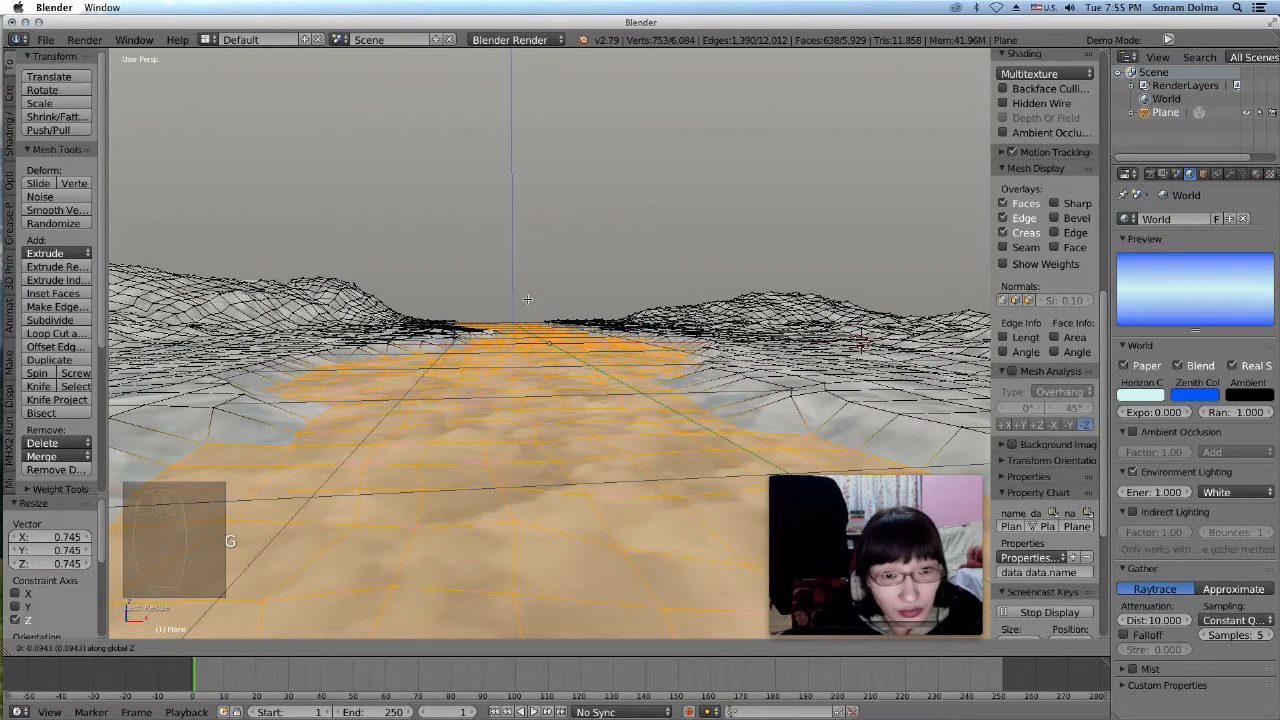
pyautogui.click(525, 333)
pyautogui.moveTo(538, 351); pyautogui.dragTo(546, 365, button='middle')
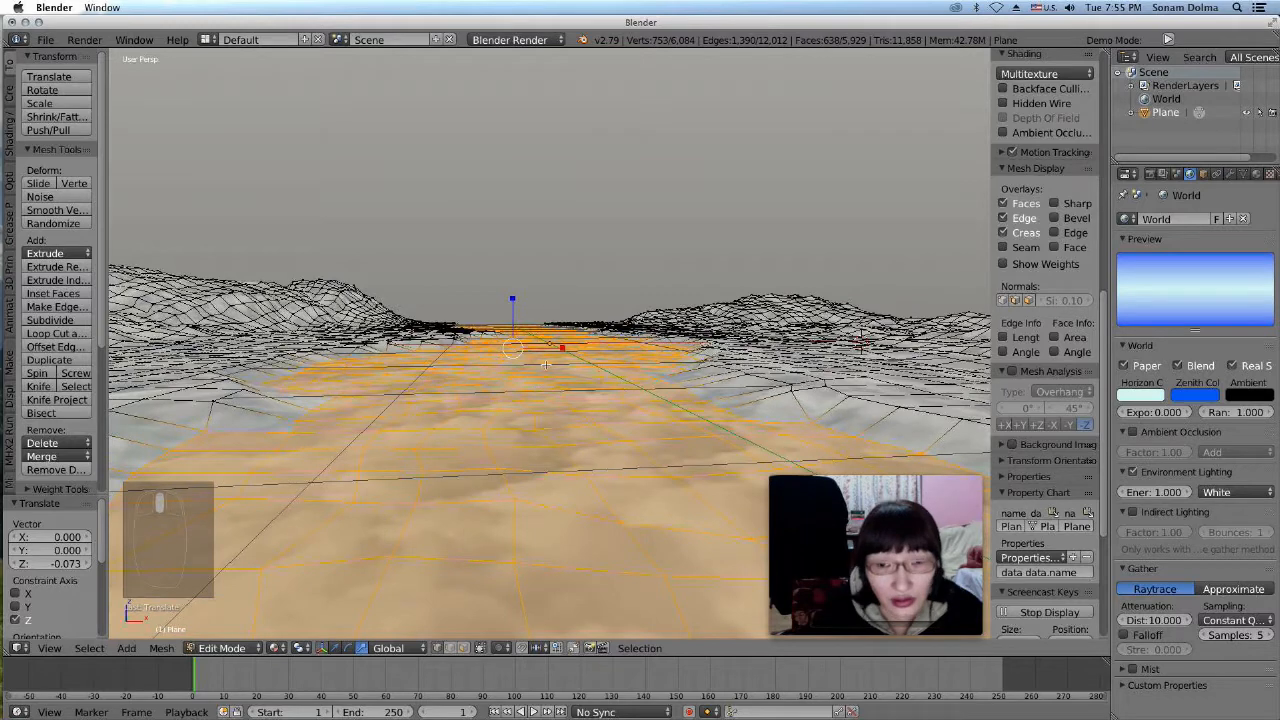
pyautogui.moveTo(510, 316); pyautogui.dragTo(511, 308)
# Return the terrain to Object Mode and examine the snowy surface from a low angle
pyautogui.click(234, 648)
pyautogui.click(228, 644)
pyautogui.moveTo(497, 444); pyautogui.dragTo(184, 460, button='middle')
pyautogui.moveTo(475, 430); pyautogui.dragTo(538, 380, button='middle')
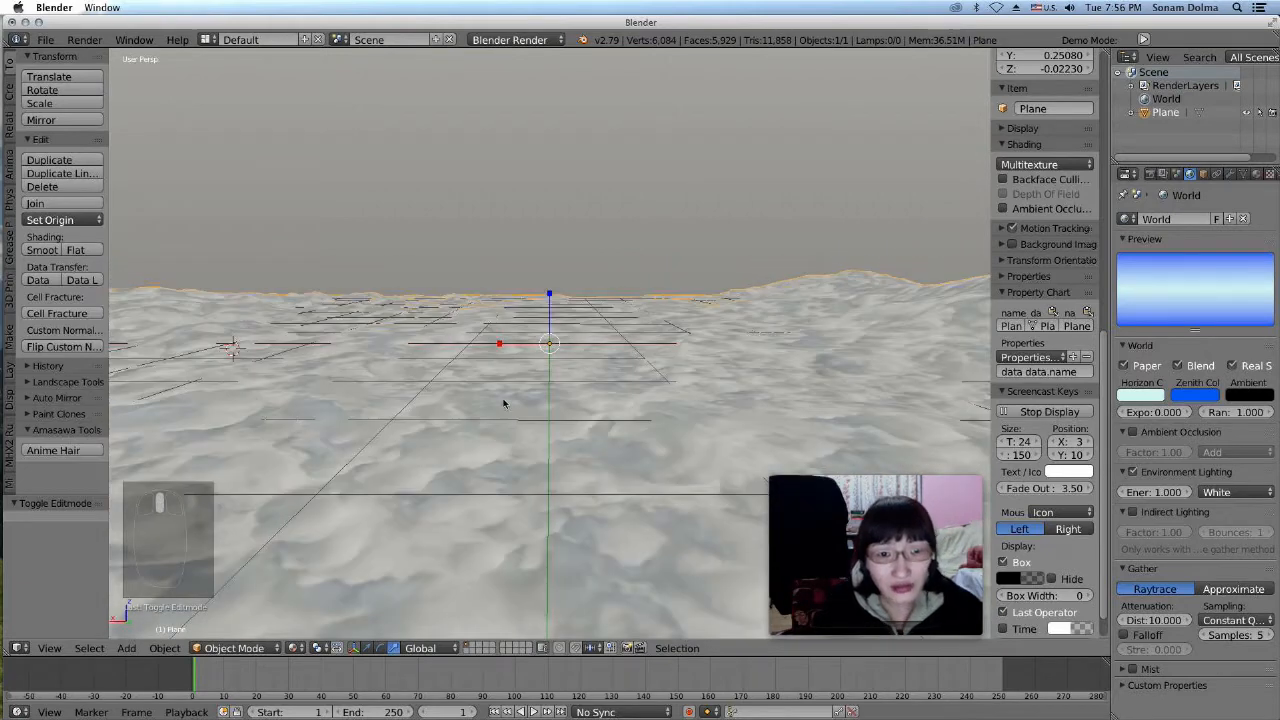
# Raise the whole terrain object by about 0.28 along Z
pyautogui.press('g')
pyautogui.press('z')
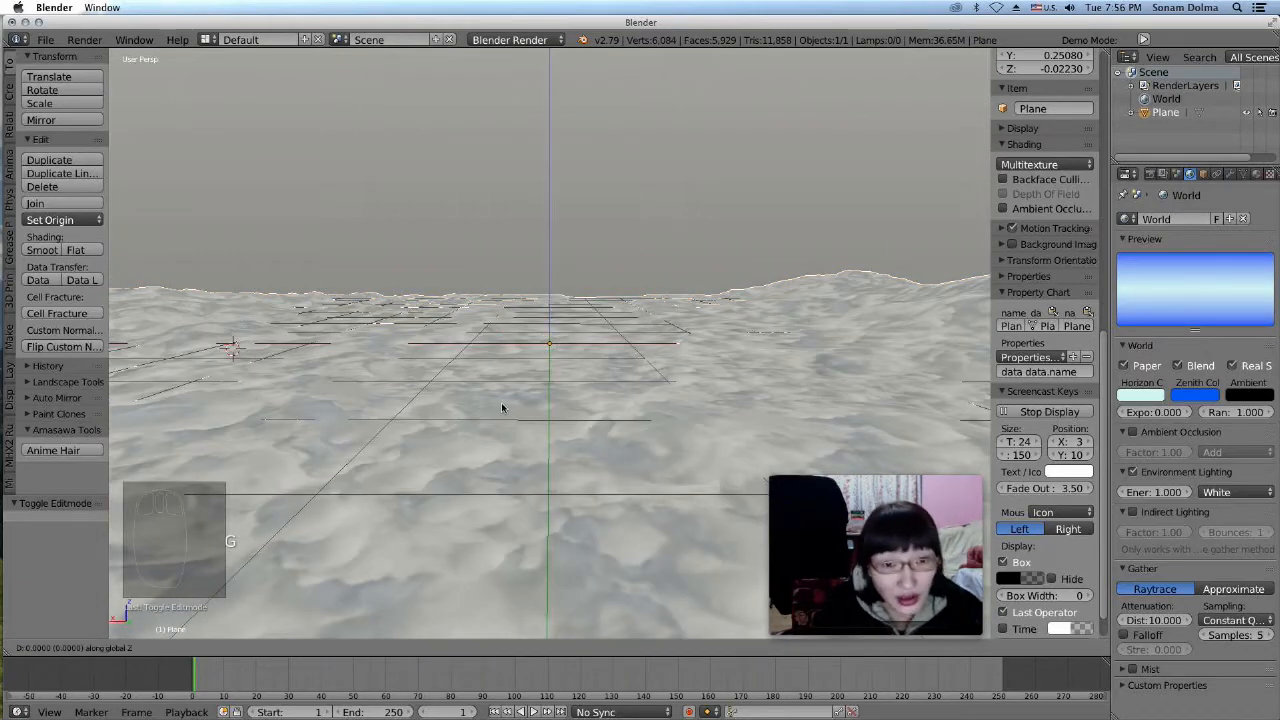
pyautogui.click(507, 388)
pyautogui.moveTo(507, 388); pyautogui.dragTo(855, 418, button='middle')
pyautogui.moveTo(490, 440); pyautogui.dragTo(316, 569, button='middle')
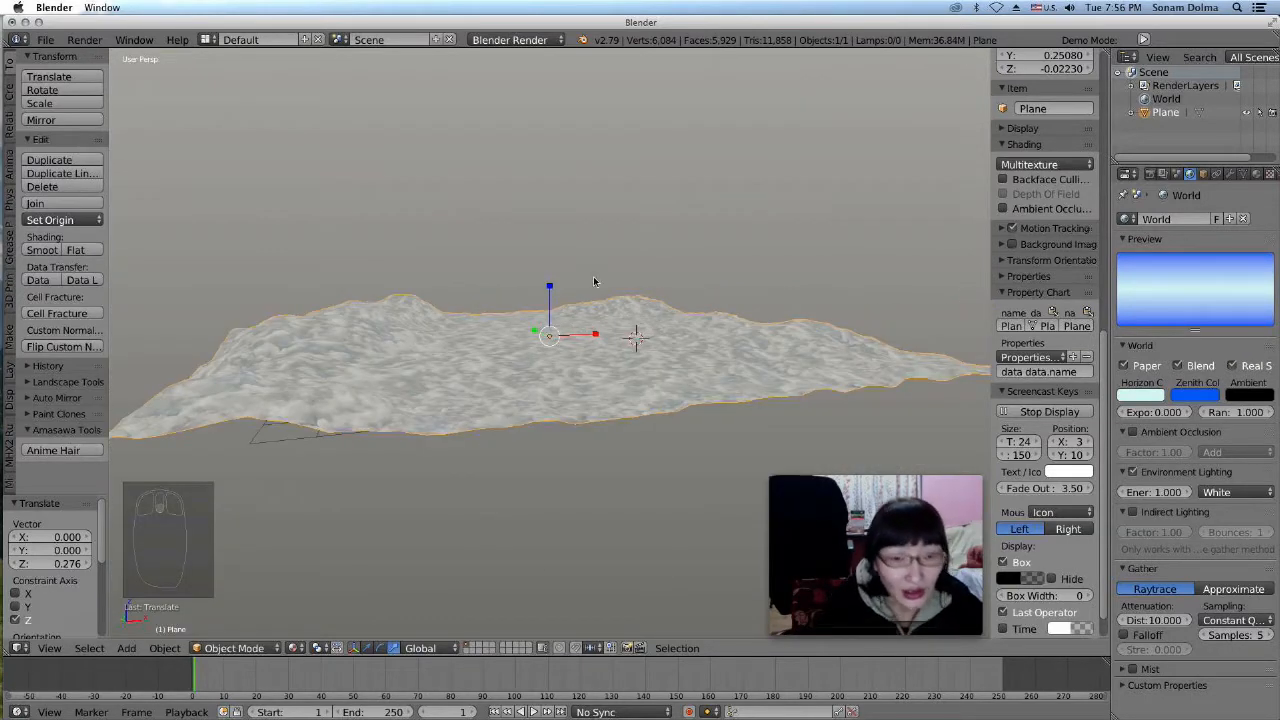
# Add a new plane mesh and scale it up to about 4.66 times its size
pyautogui.hotkey('shift', 'a')
pyautogui.moveTo(492, 337)
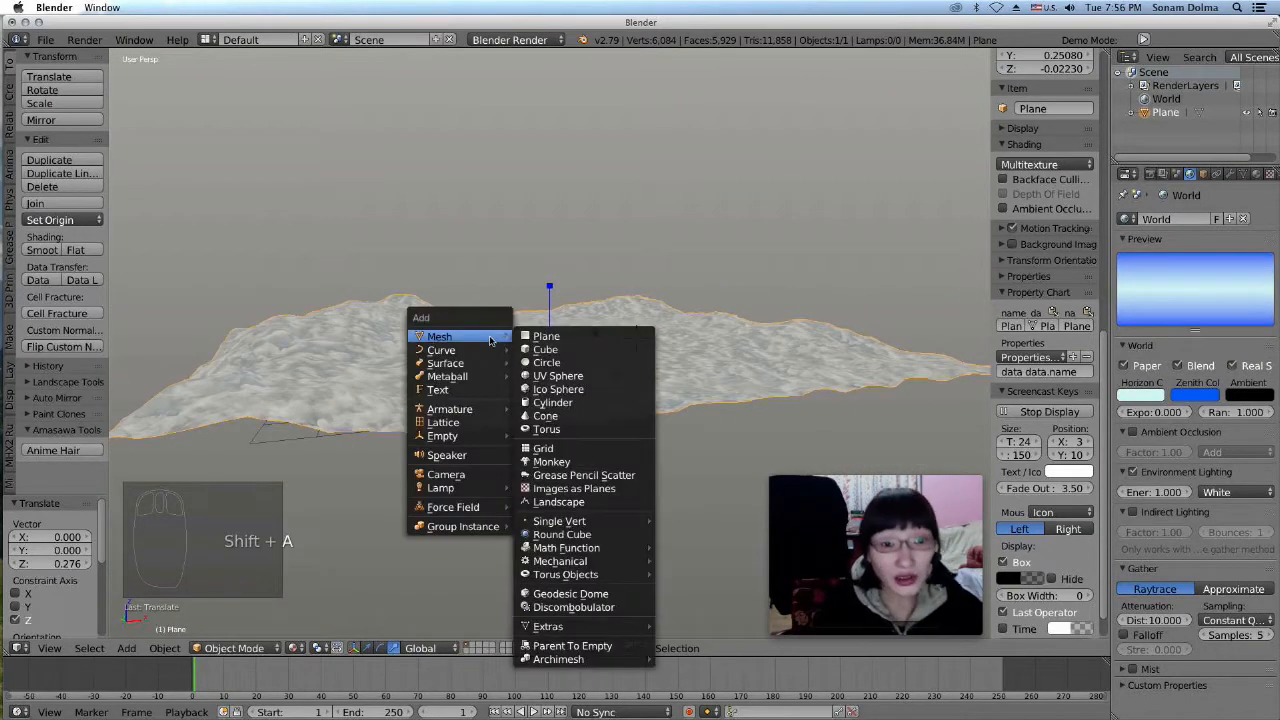
pyautogui.click(548, 338)
pyautogui.scroll(-3, 650, 380)
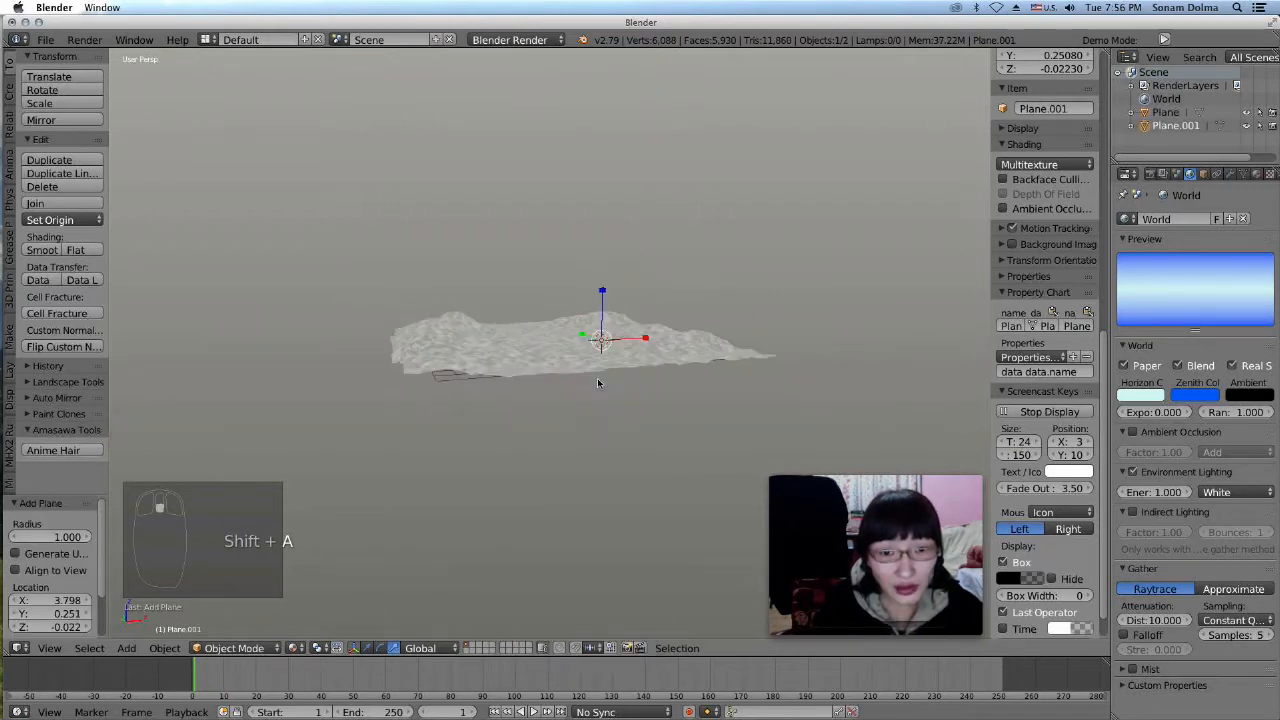
pyautogui.press('s')
pyautogui.click(712, 394)
# Lift the new plane well above the terrain and enlarge it by about 2.7 times so it overhangs the mountains
pyautogui.press('g')
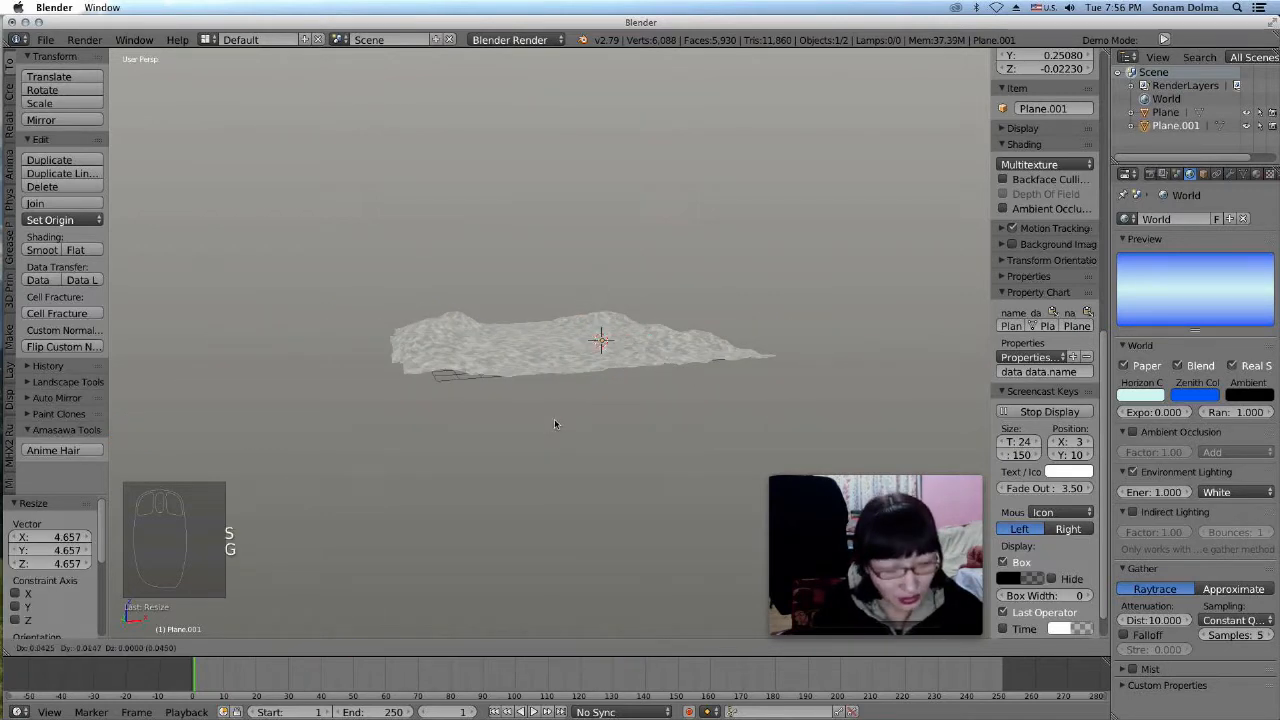
pyautogui.click(472, 366)
pyautogui.press('s')
pyautogui.click(398, 422)
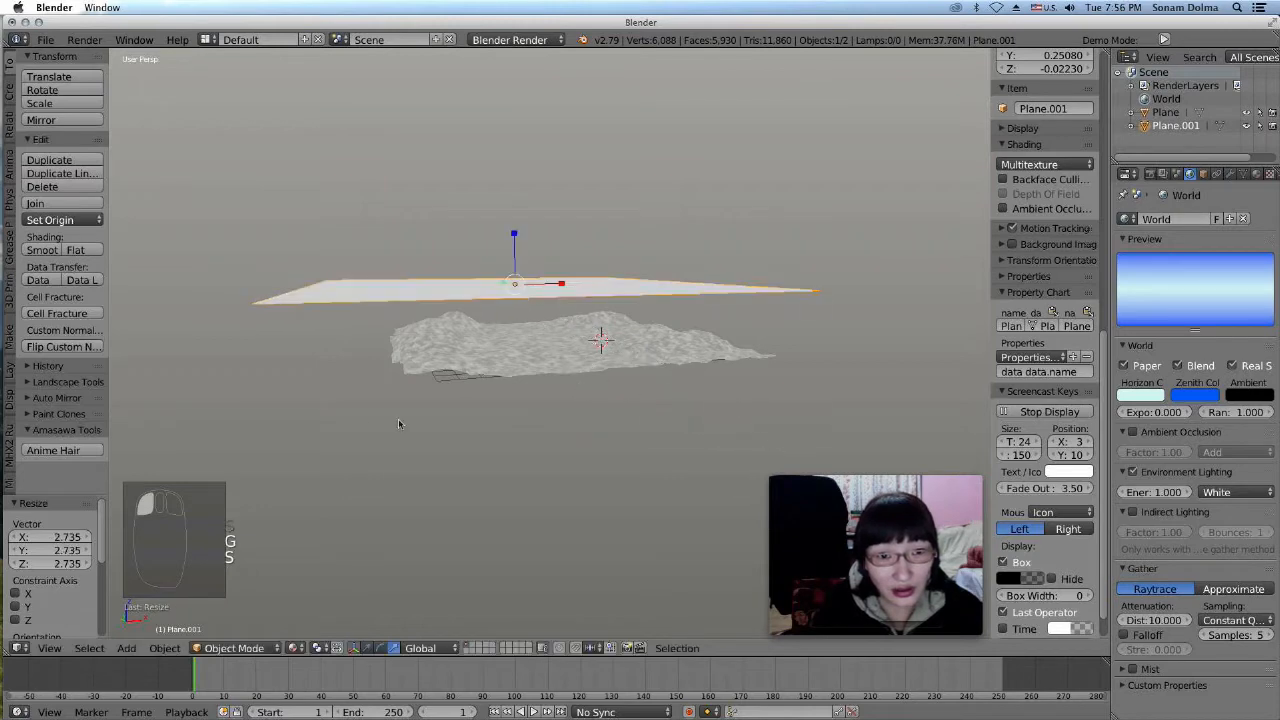
pyautogui.press('g')
pyautogui.click(661, 367)
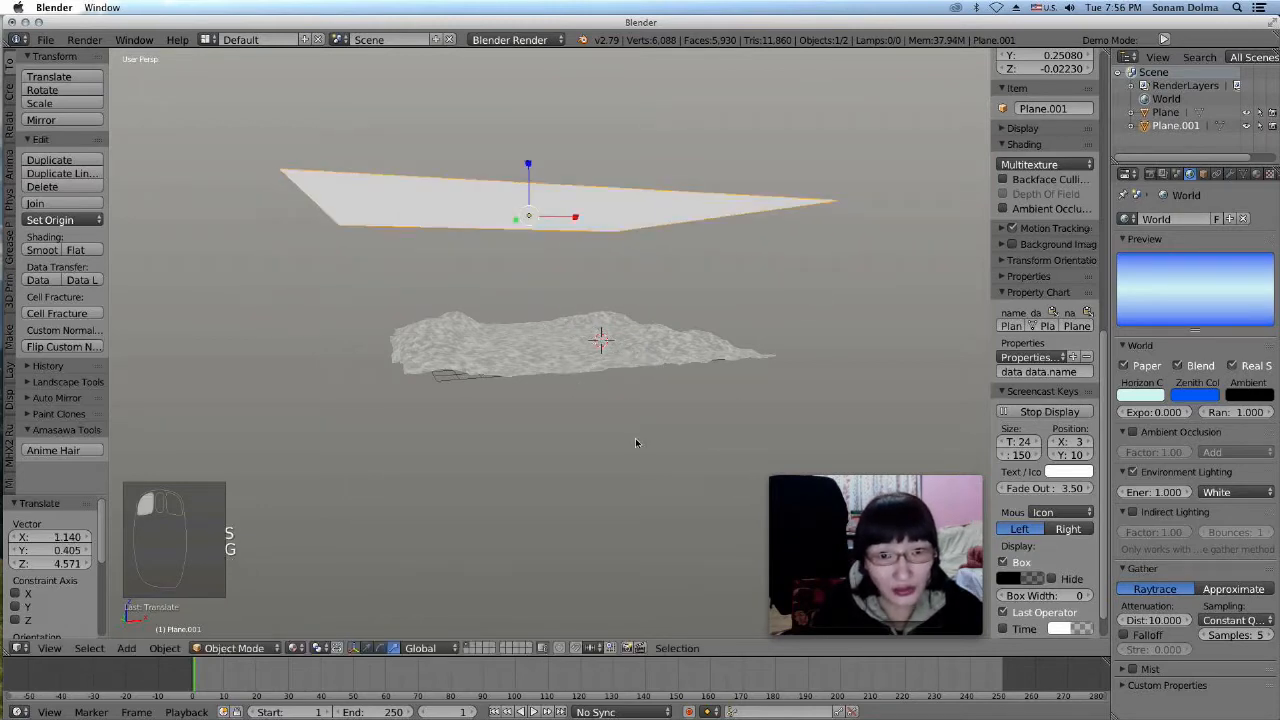
# Switch to an empty layer and add a UV sphere mesh
pyautogui.scroll(3, 635, 443)
pyautogui.click(475, 648)
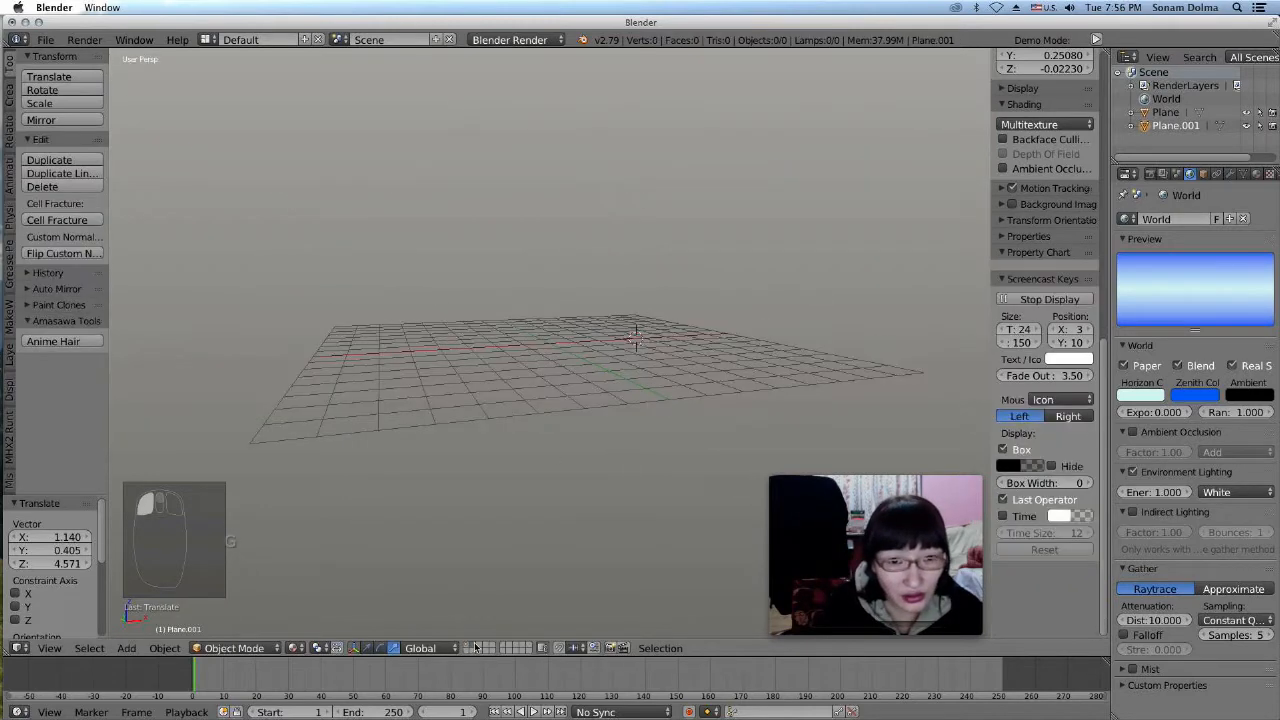
pyautogui.hotkey('shift', 'a')
pyautogui.moveTo(558, 354)
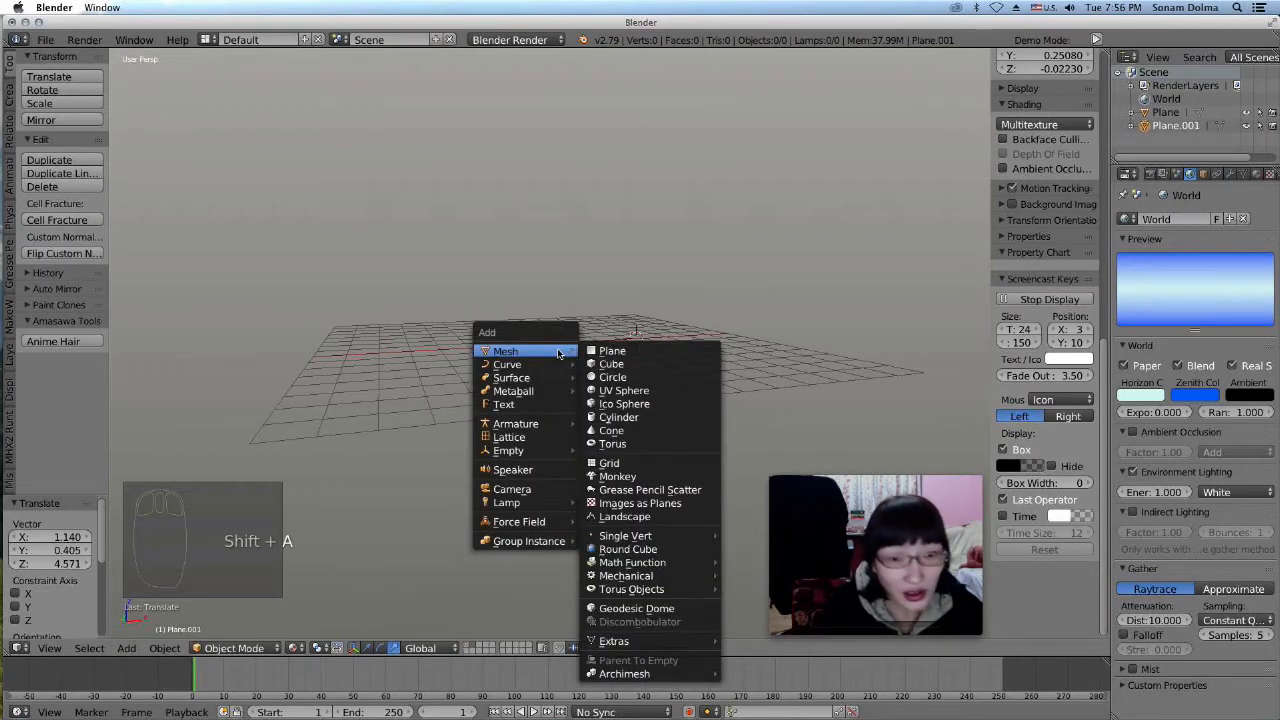
pyautogui.click(598, 387)
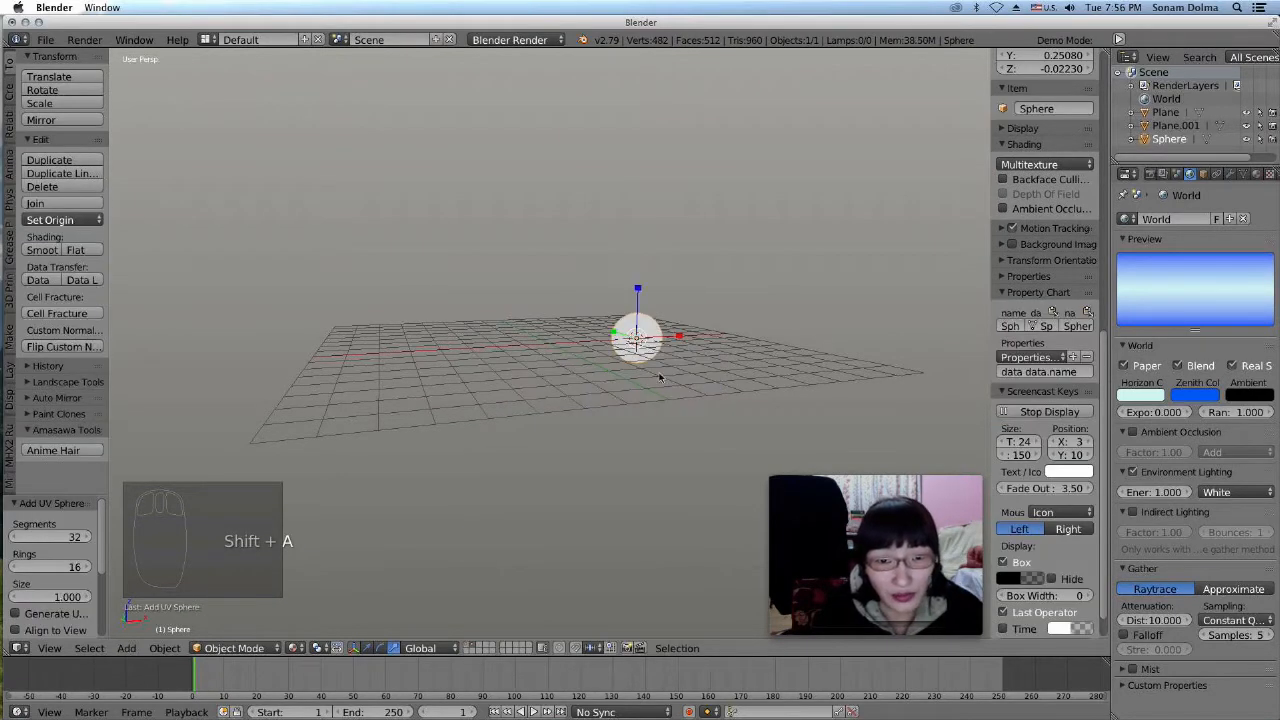
# Move the sphere near the grid's centre in top view, by about -3.61 along X and -0.35 along Y
pyautogui.click(49, 648)
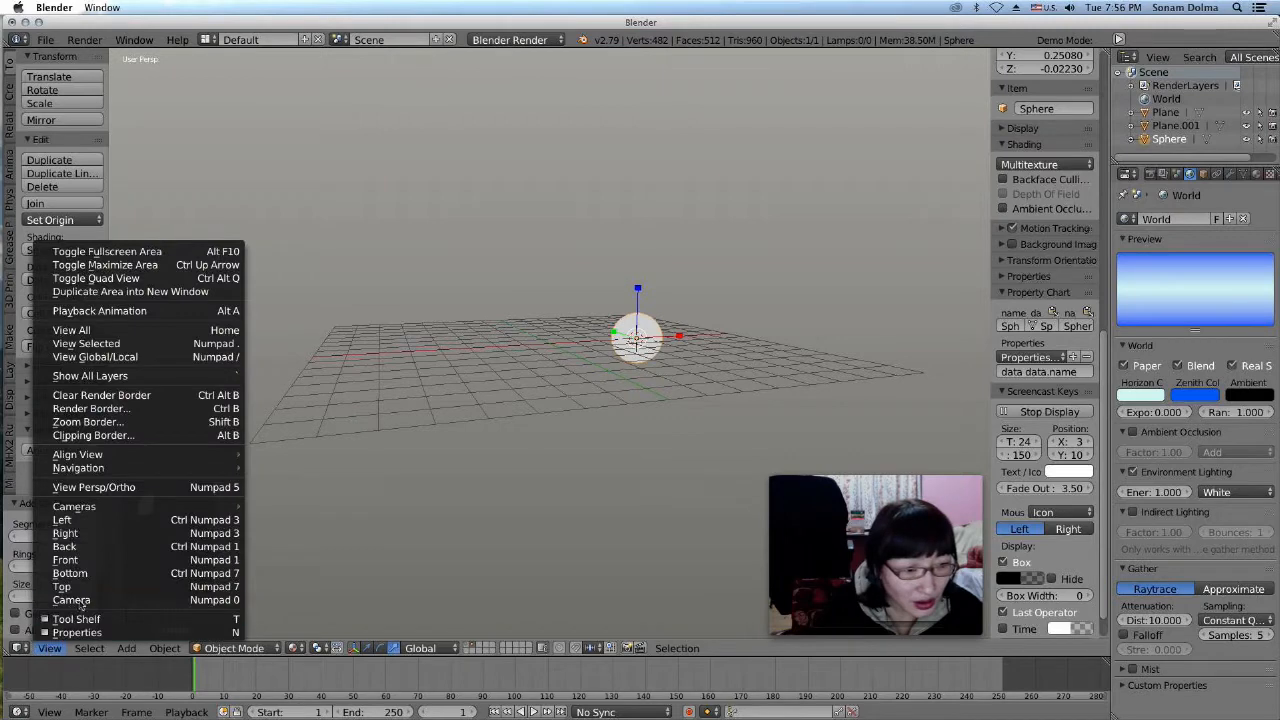
pyautogui.click(80, 588)
pyautogui.press('g')
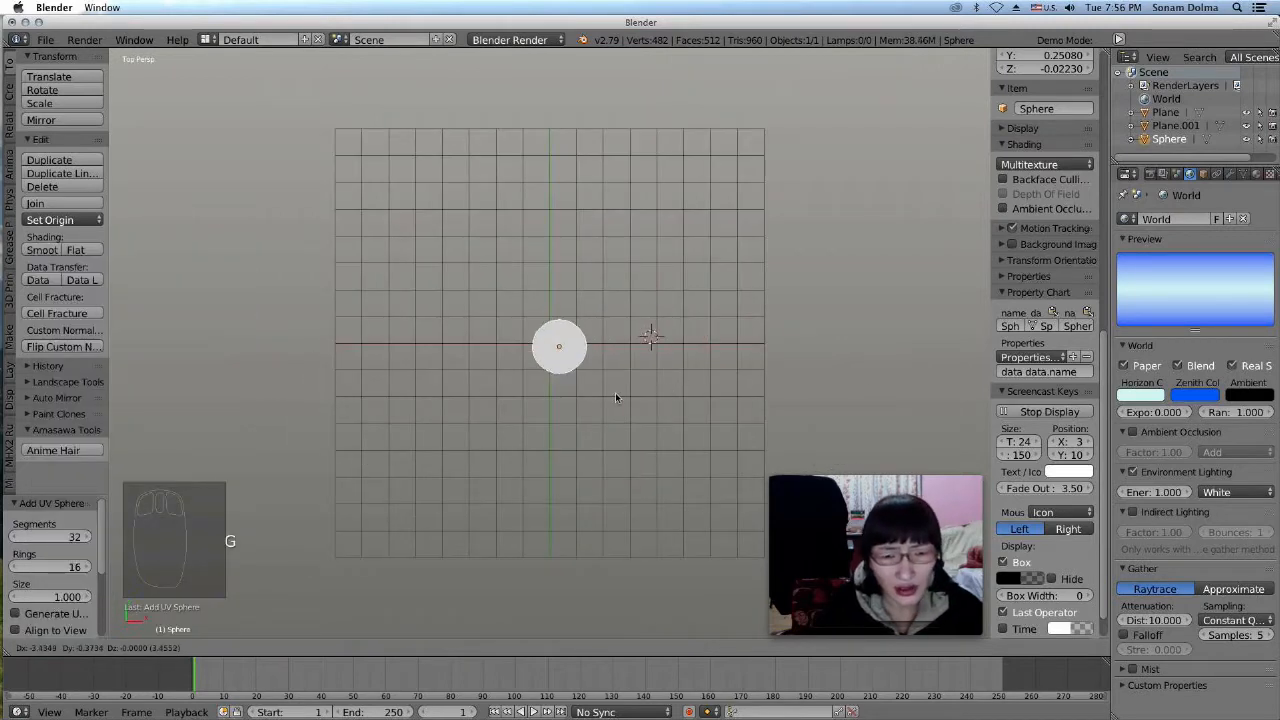
pyautogui.click(612, 398)
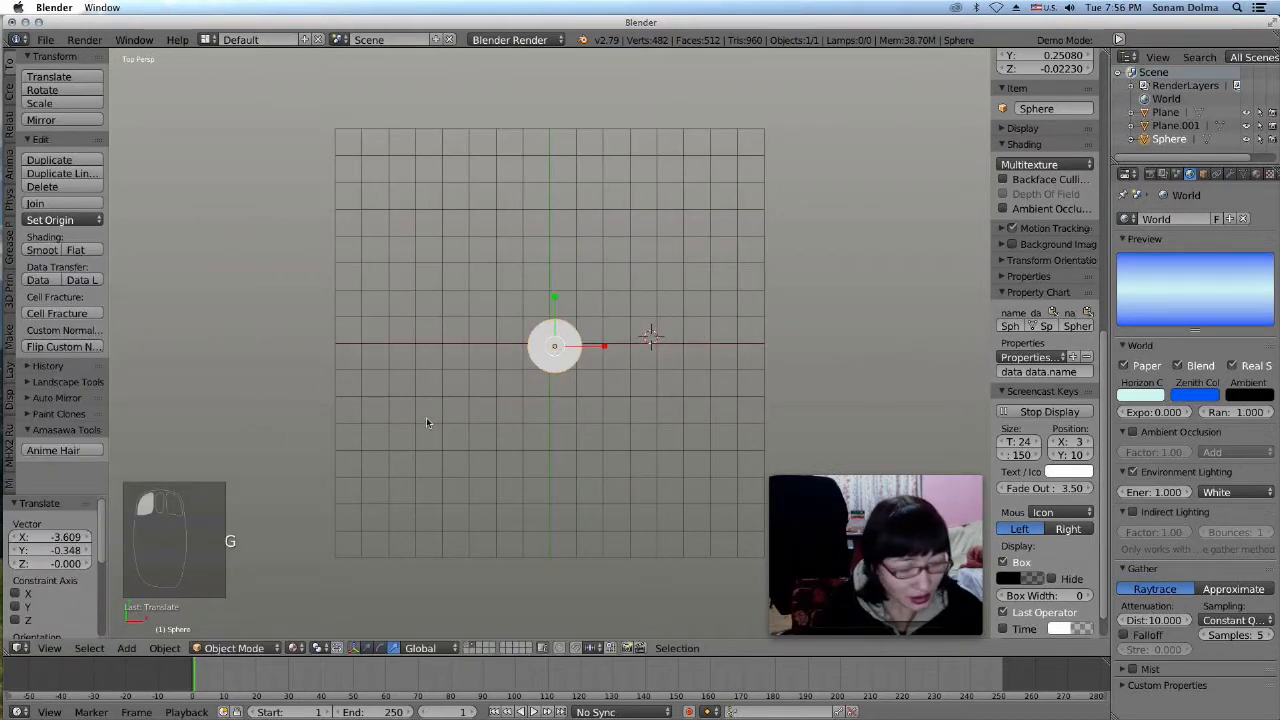
# Snap the 3D cursor to the scene centre and snap the sphere onto the cursor
pyautogui.hotkey('shift', 's')
pyautogui.click(391, 494)
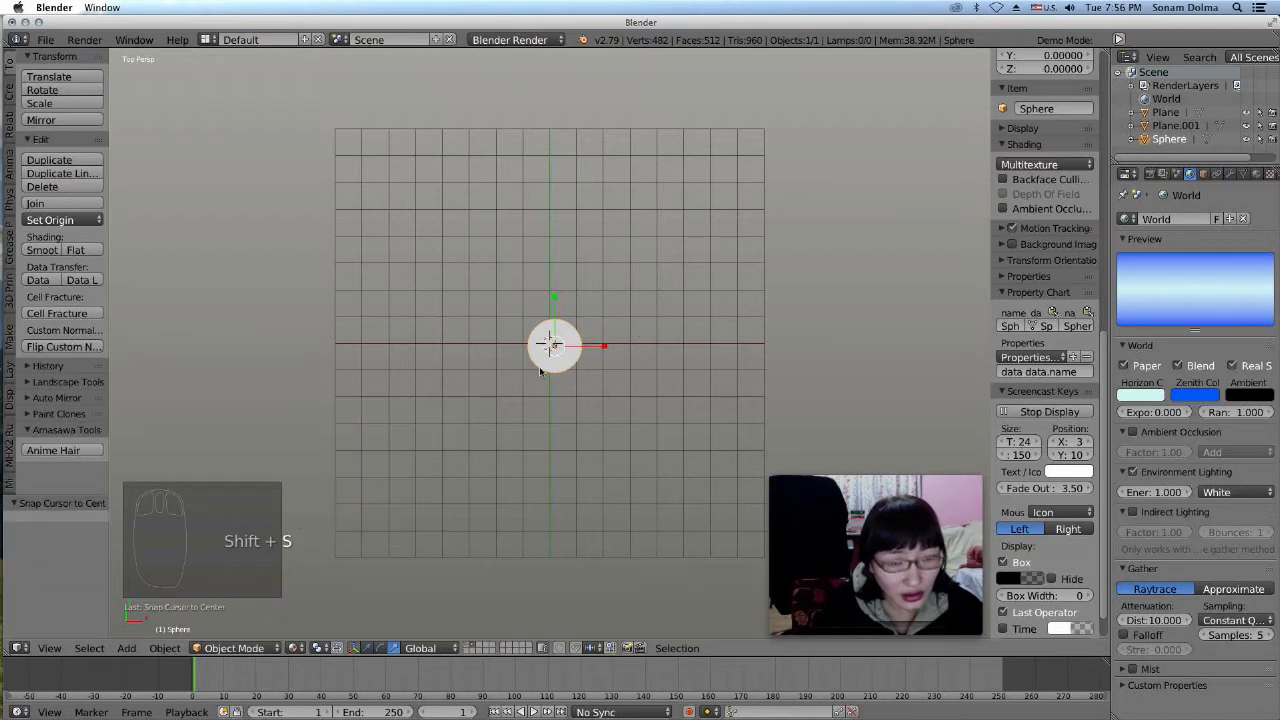
pyautogui.hotkey('shift', 's')
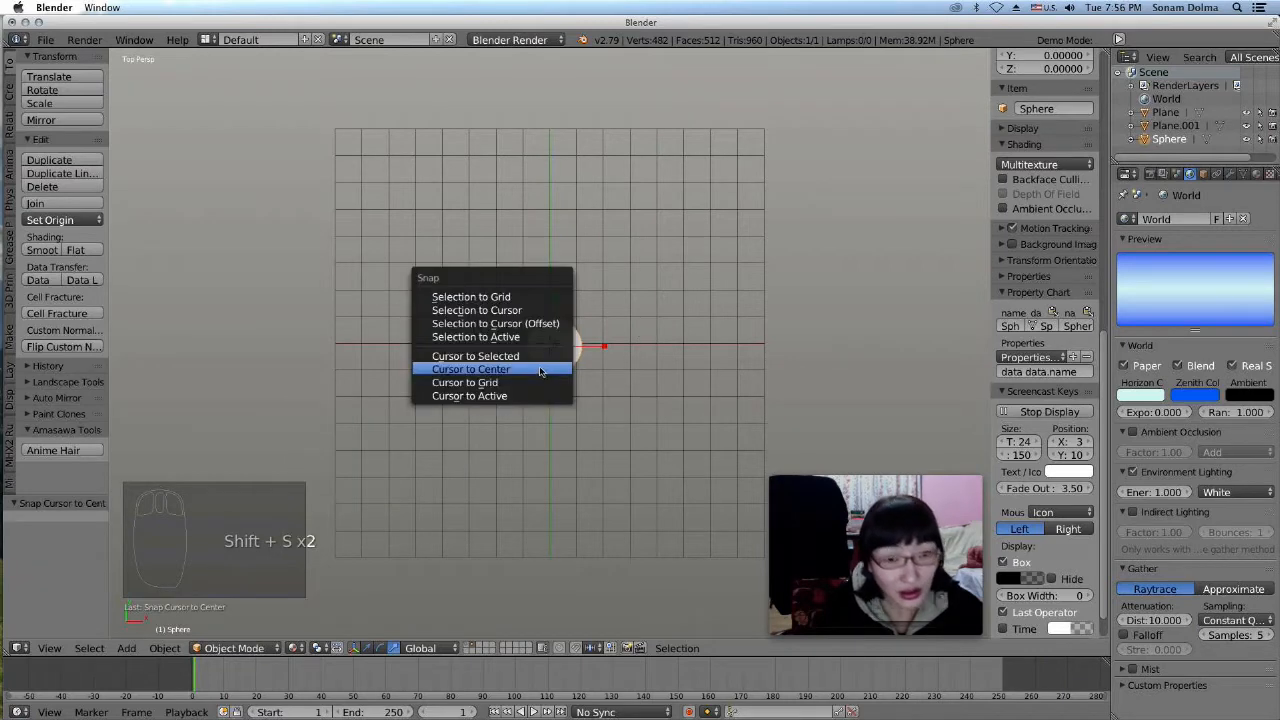
pyautogui.click(520, 311)
pyautogui.moveTo(550, 358); pyautogui.dragTo(560, 565, button='middle')
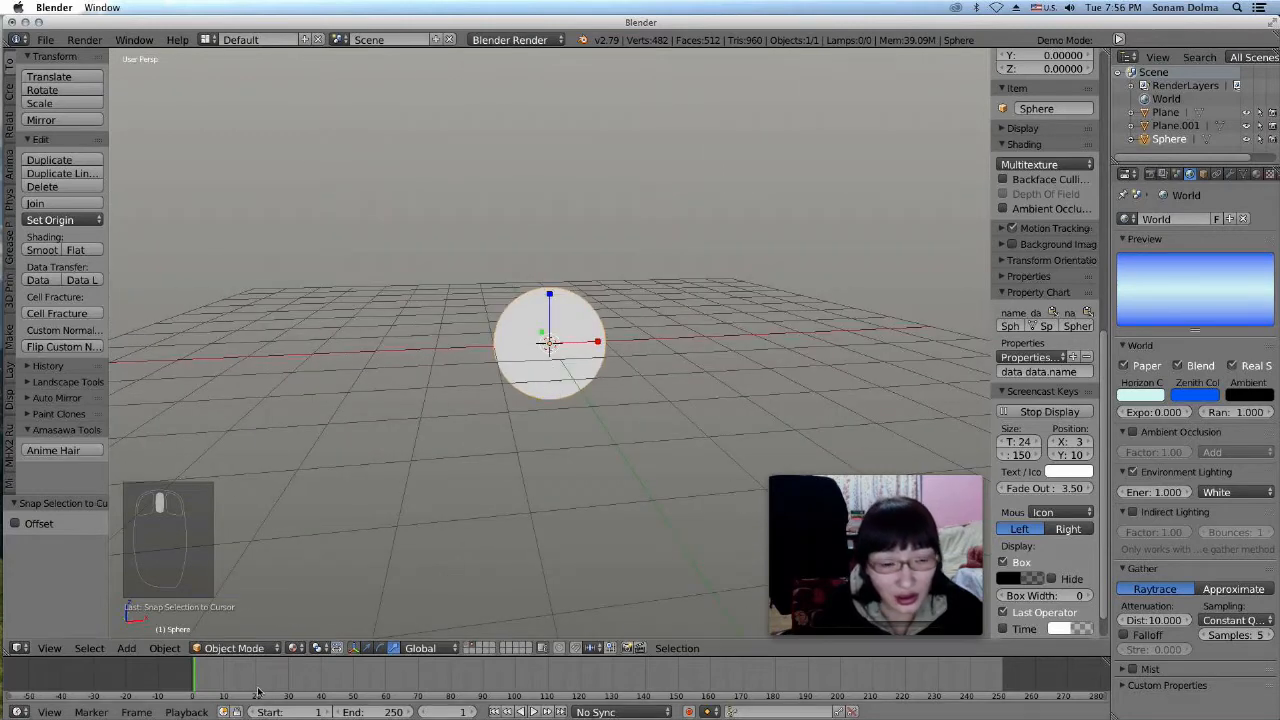
# Enter Edit Mode on the sphere and, with proportional editing enabled, push an upper side vertex inward by about -0.25 X and -0.18 Z
pyautogui.click(234, 648)
pyautogui.click(232, 618)
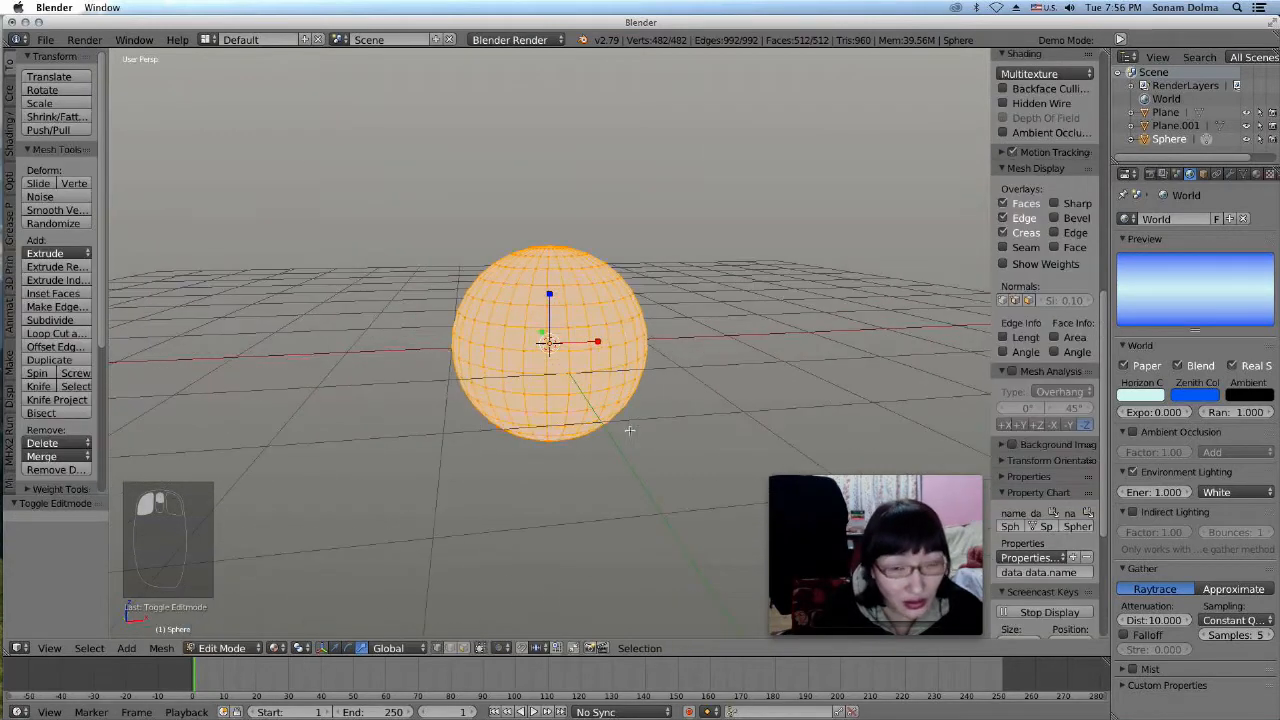
pyautogui.click(631, 299)
pyautogui.press('g')
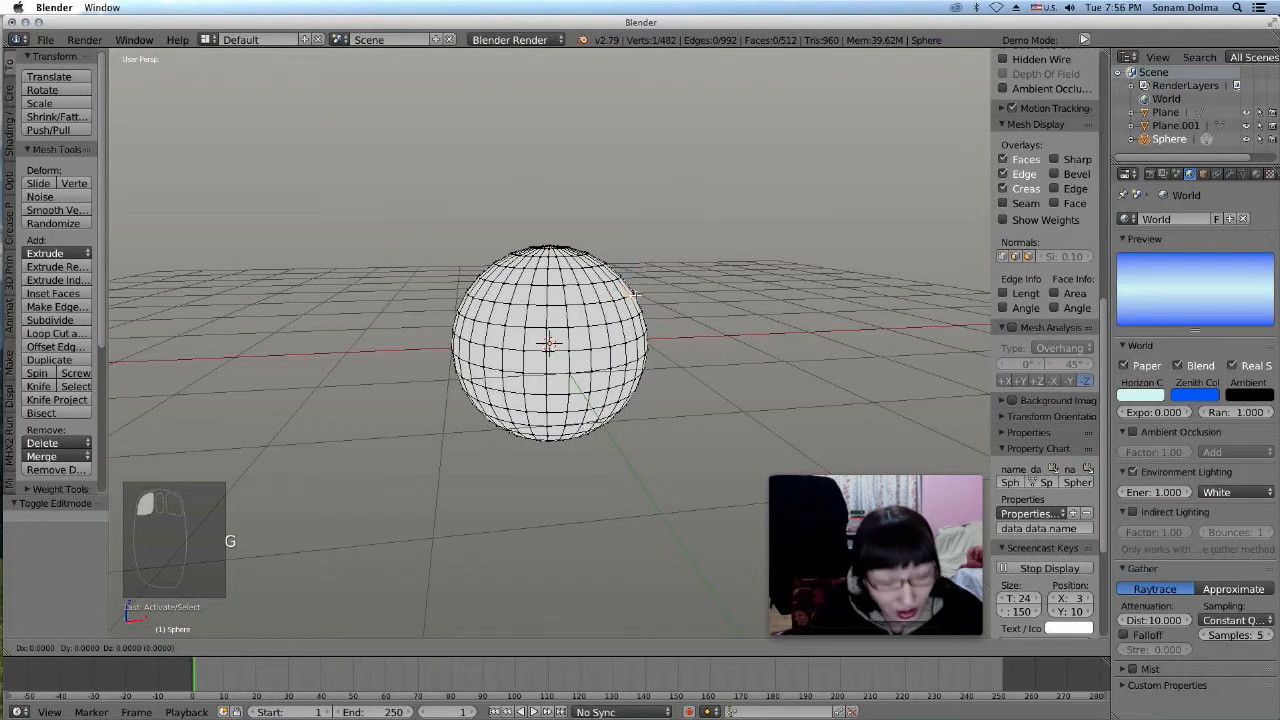
pyautogui.rightClick(632, 300)
pyautogui.press('p')
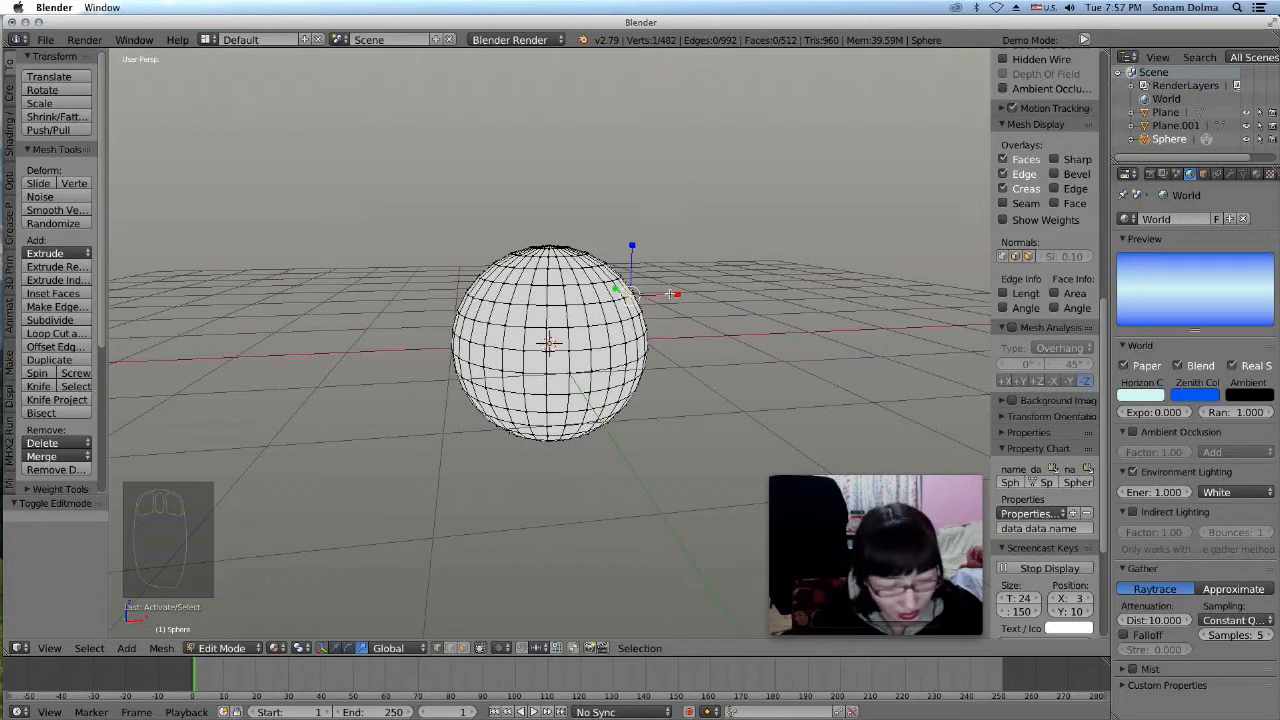
pyautogui.press('o')
pyautogui.press('g')
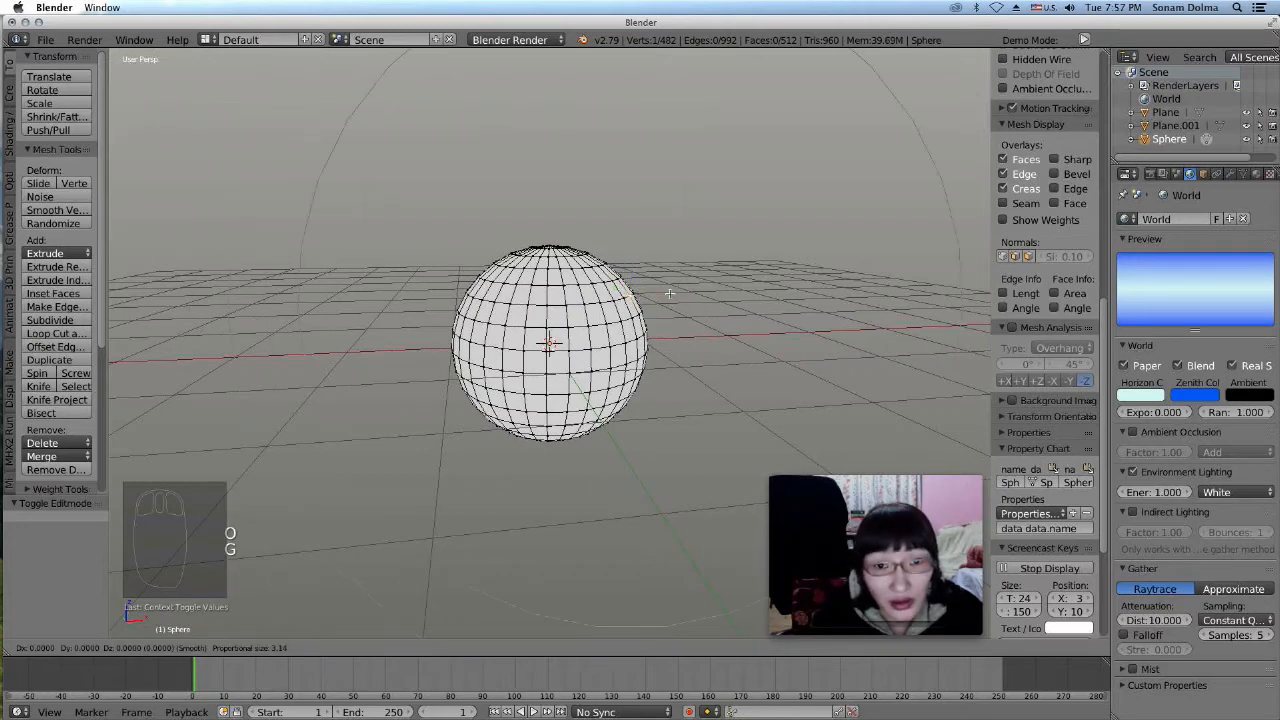
pyautogui.click(643, 314)
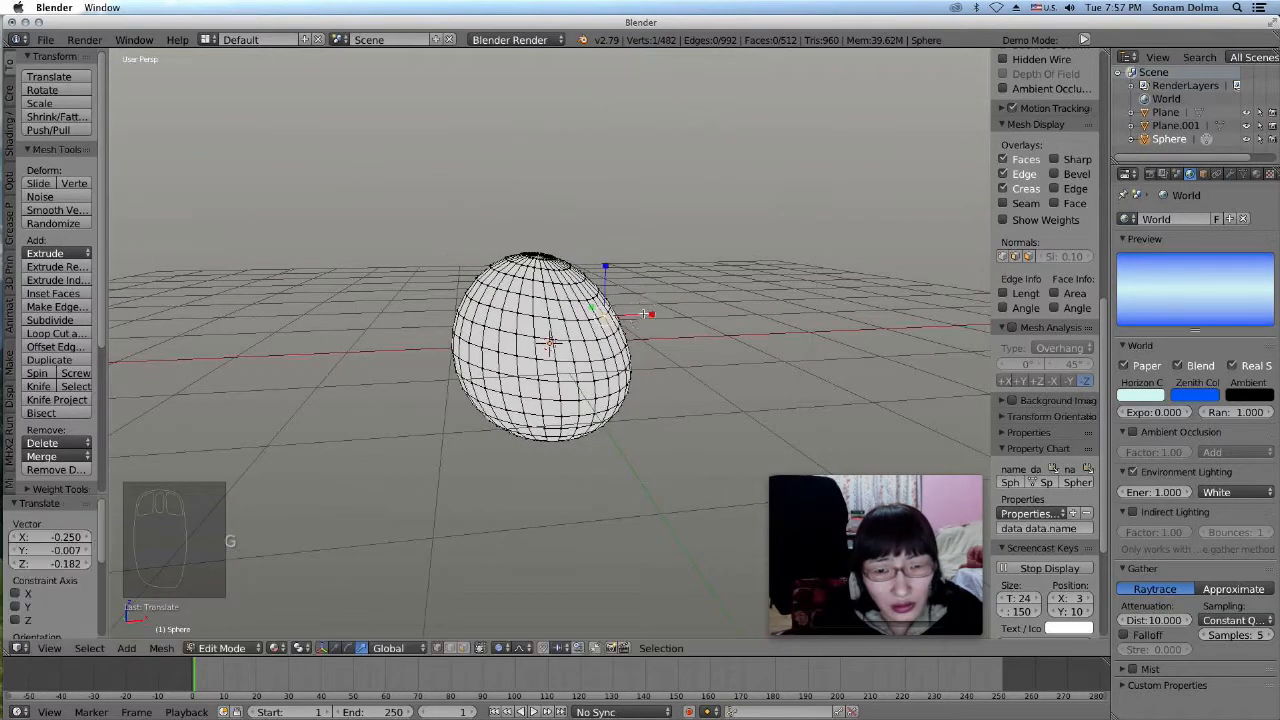
# Pull the sphere's opposite side outward by about 0.46 along X and stretch a vertex near the top by about 0.50 X and 0.21 Z
pyautogui.click(556, 358)
pyautogui.press('g')
pyautogui.click(411, 305)
pyautogui.click(502, 266)
pyautogui.press('g')
pyautogui.press('g')
pyautogui.press('g')
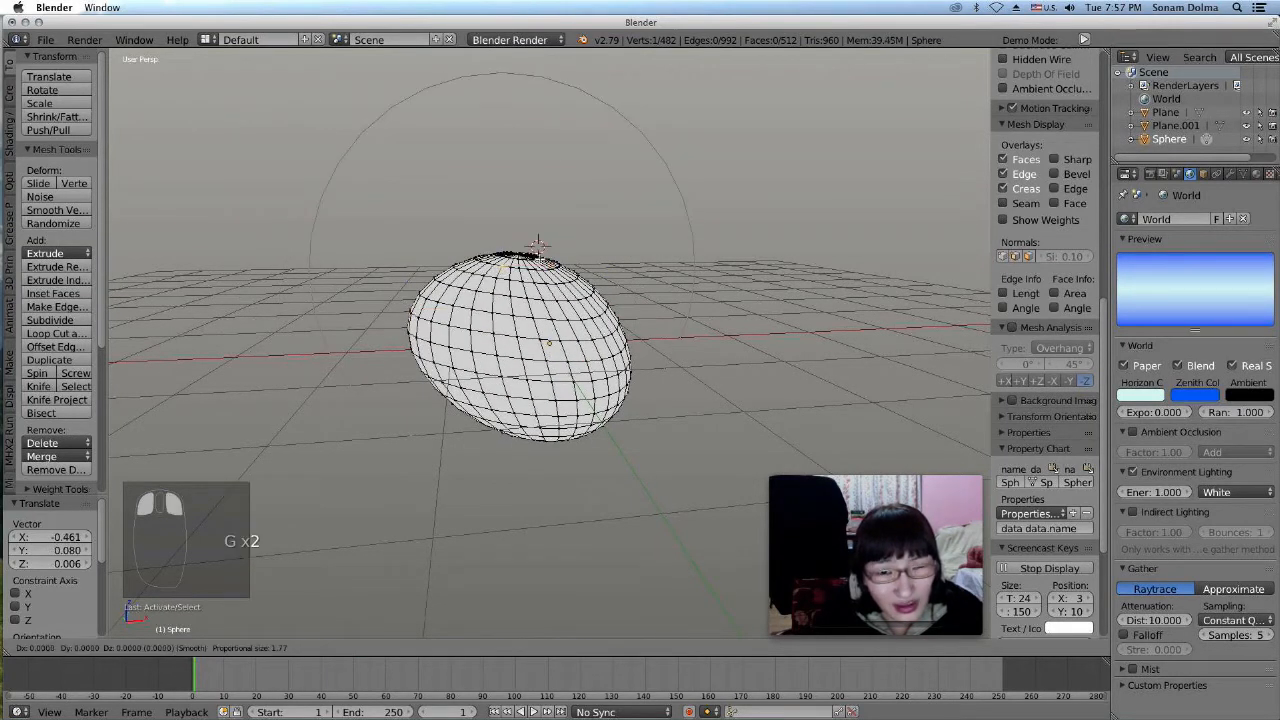
pyautogui.scroll(5, 580, 240)
pyautogui.click(593, 237)
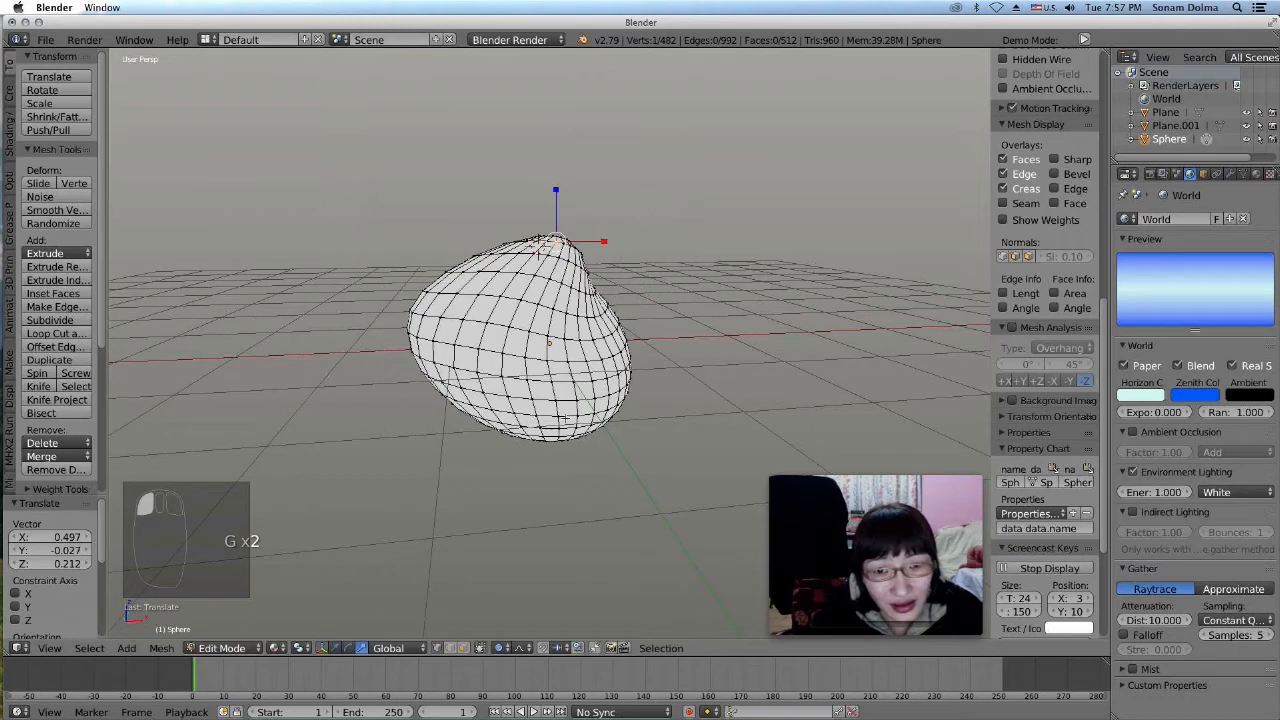
# Bulge the sphere's side outward by about 0.52 along Y and pull a lower vertex out by about 0.31 Y and -0.31 Z
pyautogui.press('g')
pyautogui.click(582, 443)
pyautogui.moveTo(660, 363); pyautogui.dragTo(446, 394, button='middle')
pyautogui.press('g')
pyautogui.click(706, 341)
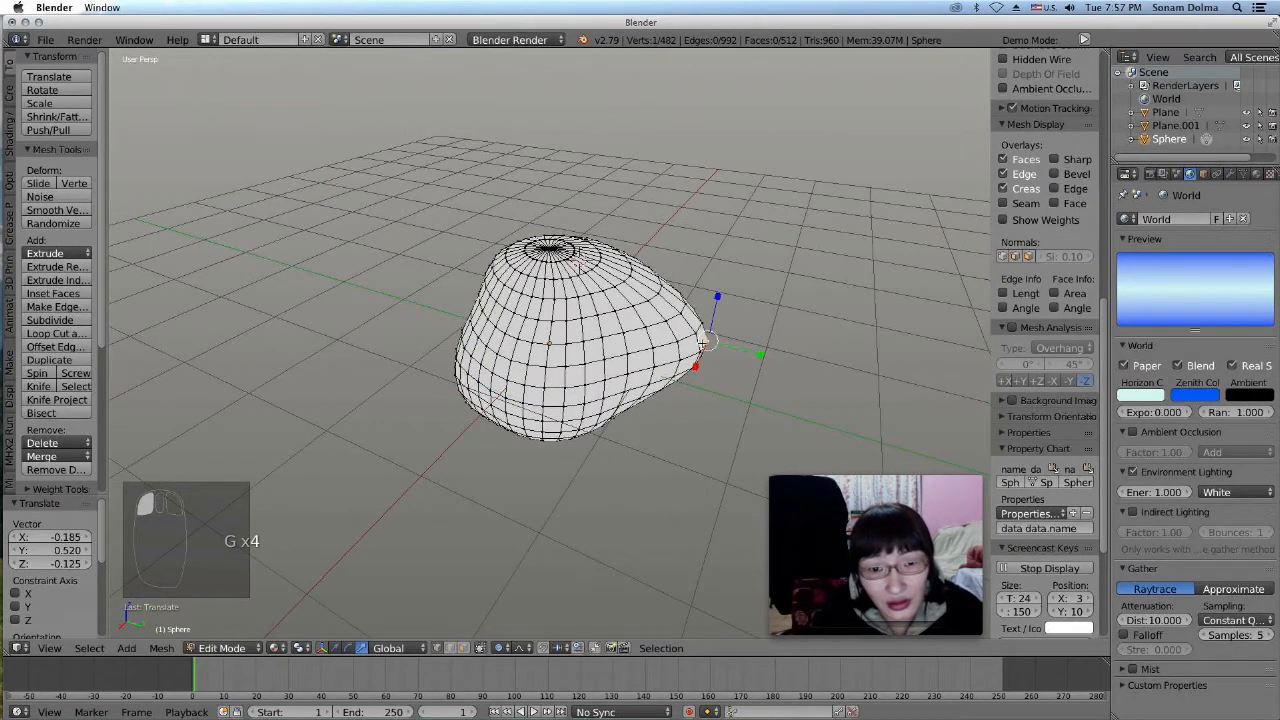
pyautogui.rightClick(582, 426)
pyautogui.press('g')
pyautogui.click(604, 470)
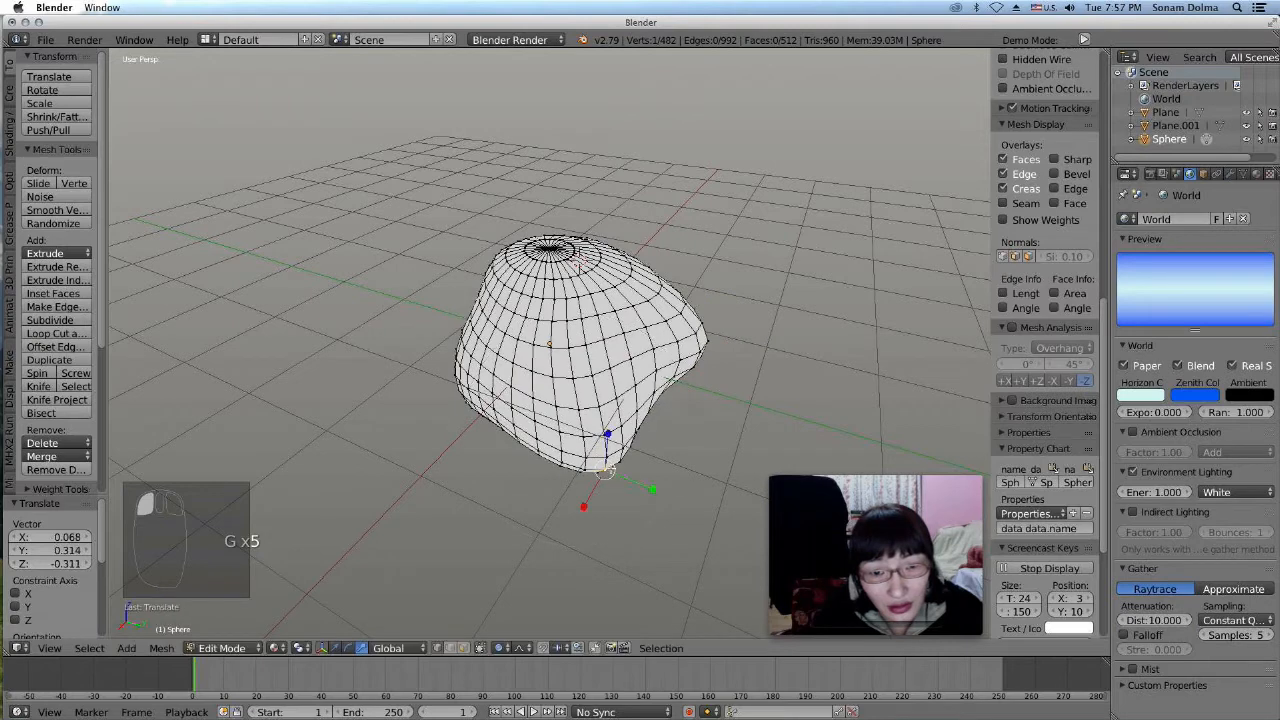
# Raise an upper vertex of the blob by about 0.20 along Z and shift another upper vertex by about -0.20 X and -0.32 Y
pyautogui.rightClick(621, 273)
pyautogui.press('g')
pyautogui.click(637, 231)
pyautogui.moveTo(645, 315); pyautogui.dragTo(463, 295, button='middle')
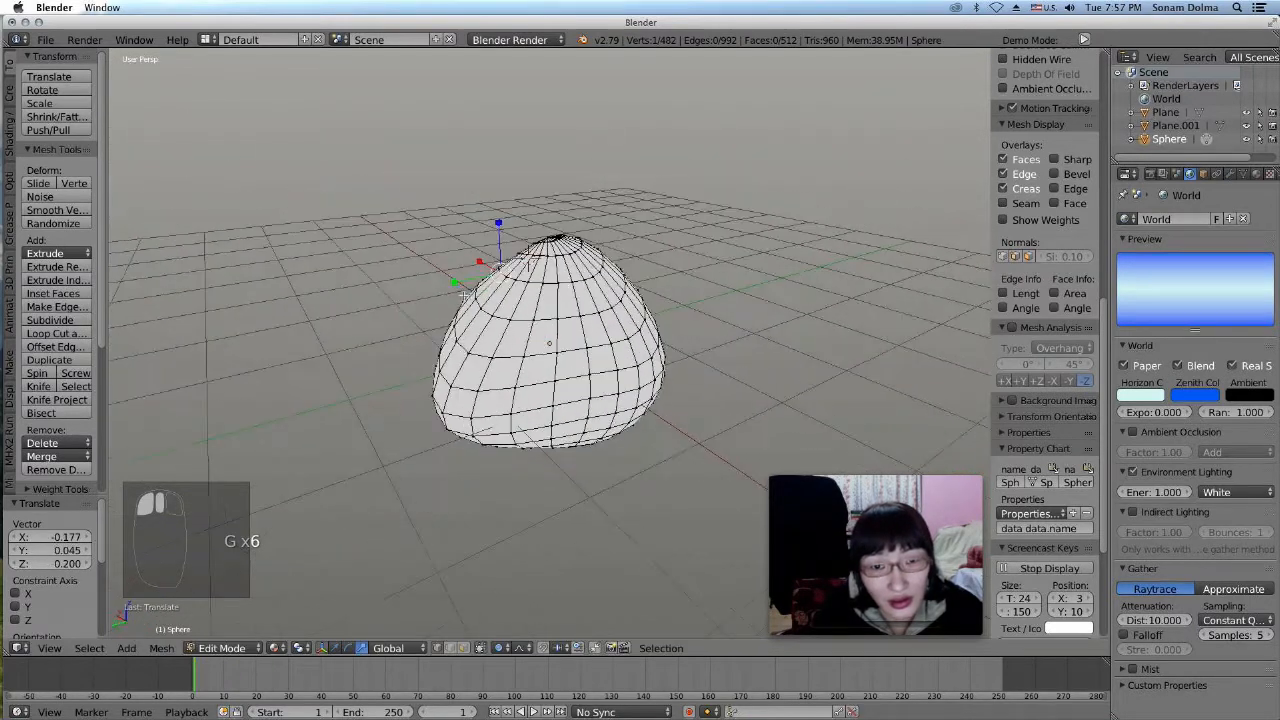
pyautogui.click(574, 282)
pyautogui.press('g')
pyautogui.click(635, 277)
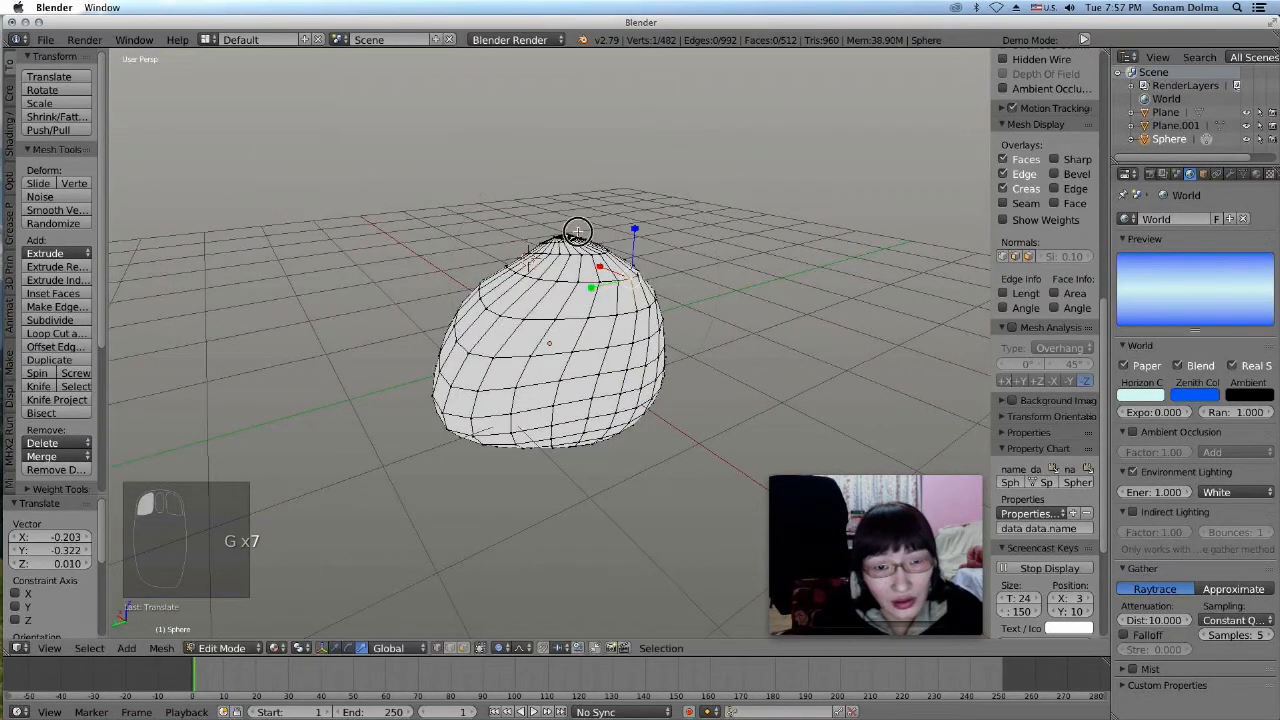
# Reshape the top of the blob with small proportional vertex moves, the last about 0.16 up along Z
pyautogui.click(575, 234)
pyautogui.press('g')
pyautogui.click(572, 266)
pyautogui.press('g')
pyautogui.click(573, 237)
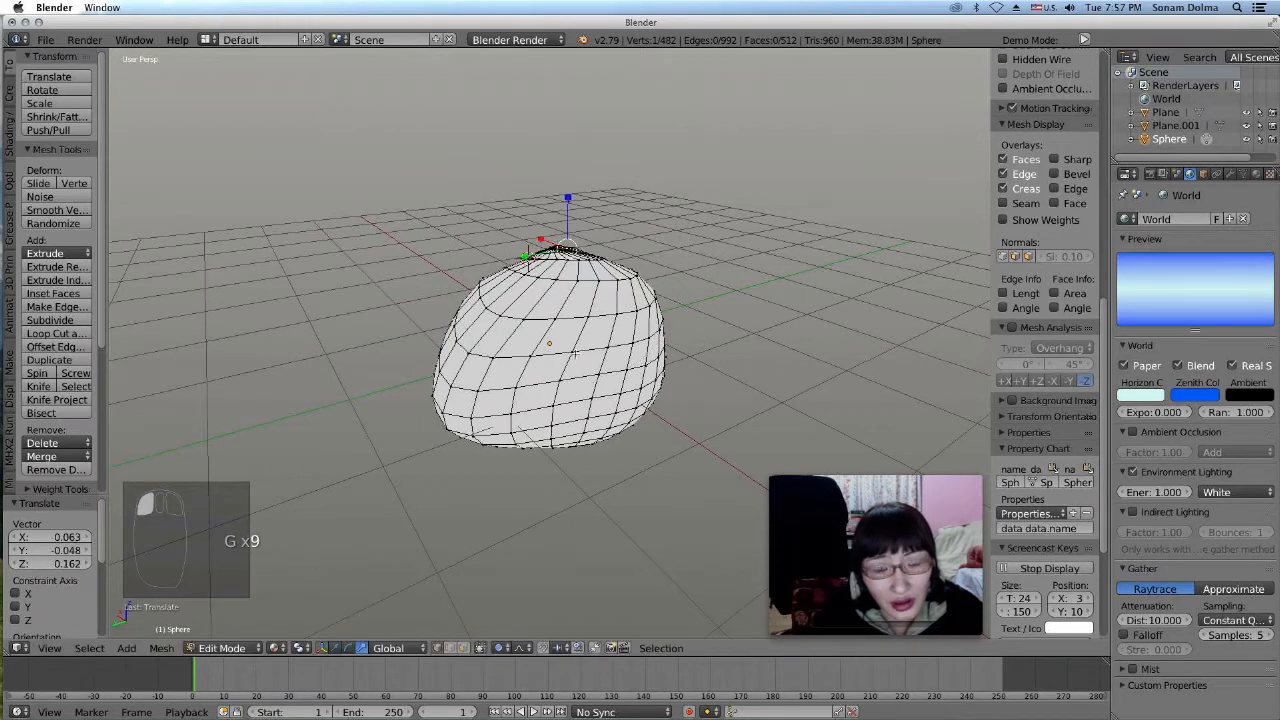
# Push the blob's underside up by about 0.18 along Z and shift a side vertex by about -0.22 Y and -0.19 Z
pyautogui.moveTo(574, 351); pyautogui.dragTo(564, 308, button='middle')
pyautogui.click(567, 422)
pyautogui.press('g')
pyautogui.click(567, 422)
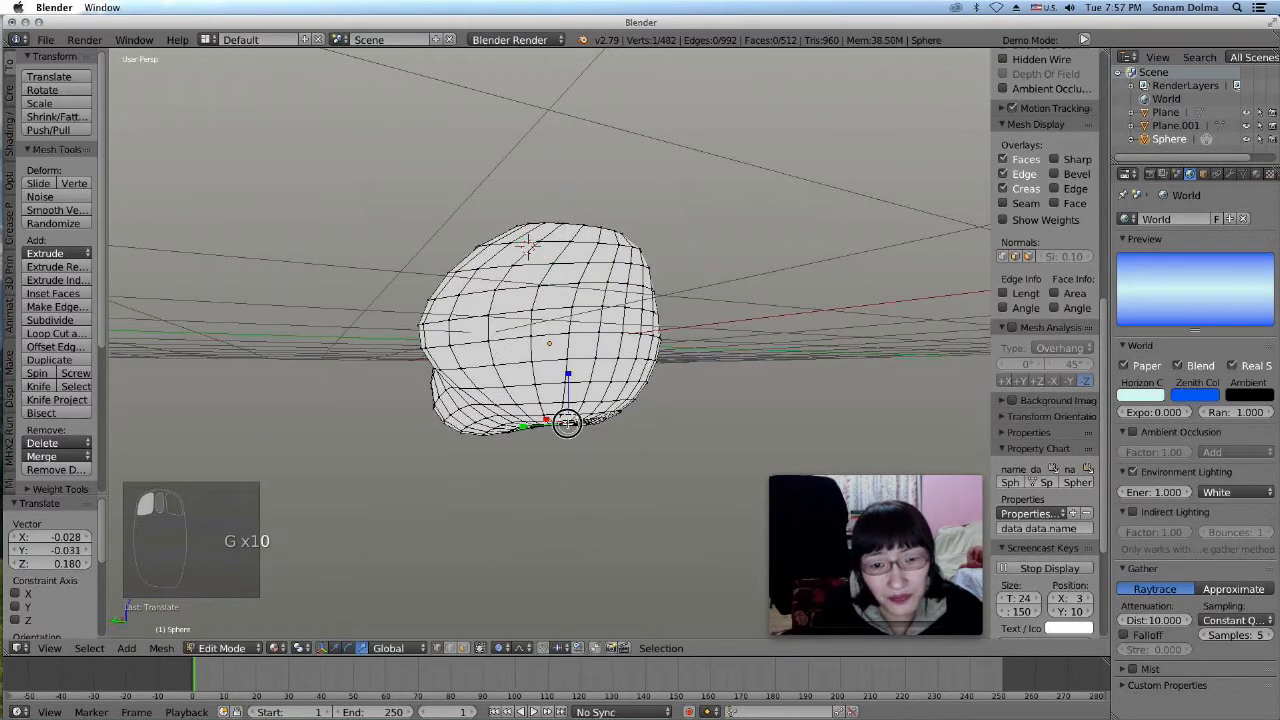
pyautogui.press('g')
pyautogui.click(693, 323)
# Pull a lower edge vertex outward by about -0.29 Y and 0.18 Z and raise an upper side vertex by about 0.11 along Z
pyautogui.moveTo(693, 323)
pyautogui.mouseDown(button='middle')
pyautogui.moveTo(779, 404)
pyautogui.moveTo(720, 400)
pyautogui.mouseUp(button='middle')
pyautogui.click(466, 421)
pyautogui.press('g')
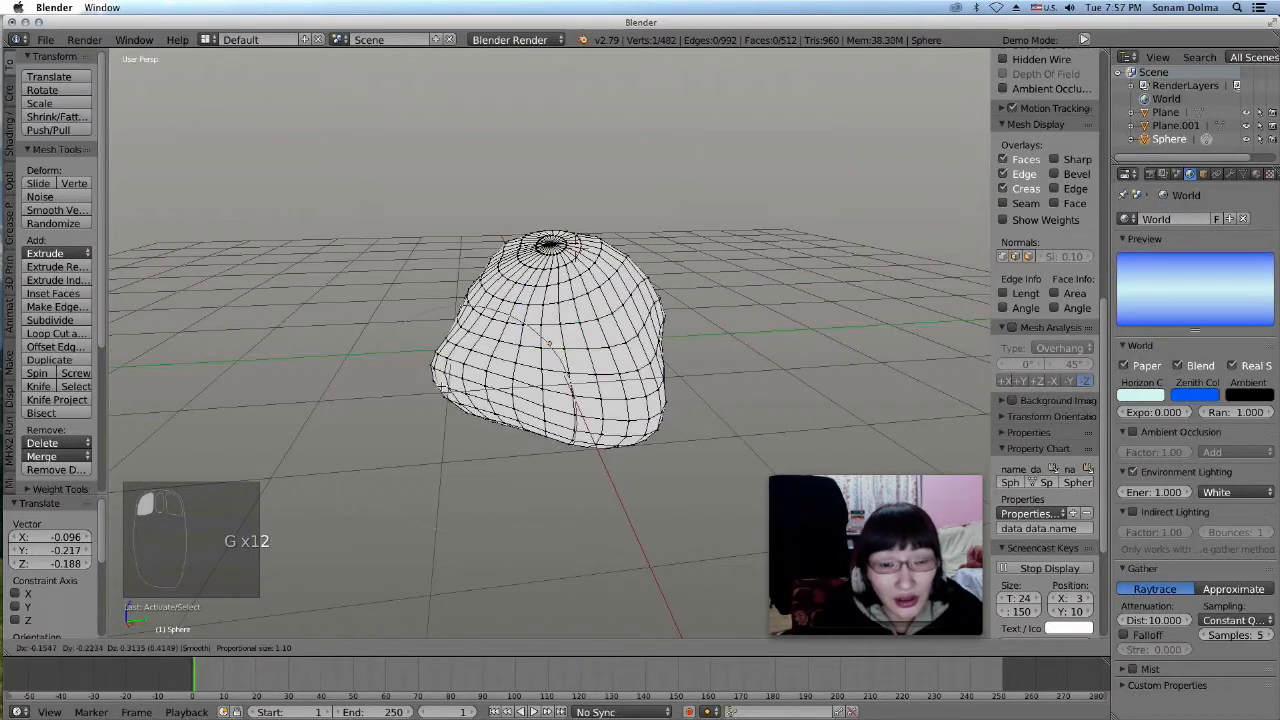
pyautogui.click(431, 398)
pyautogui.click(501, 286)
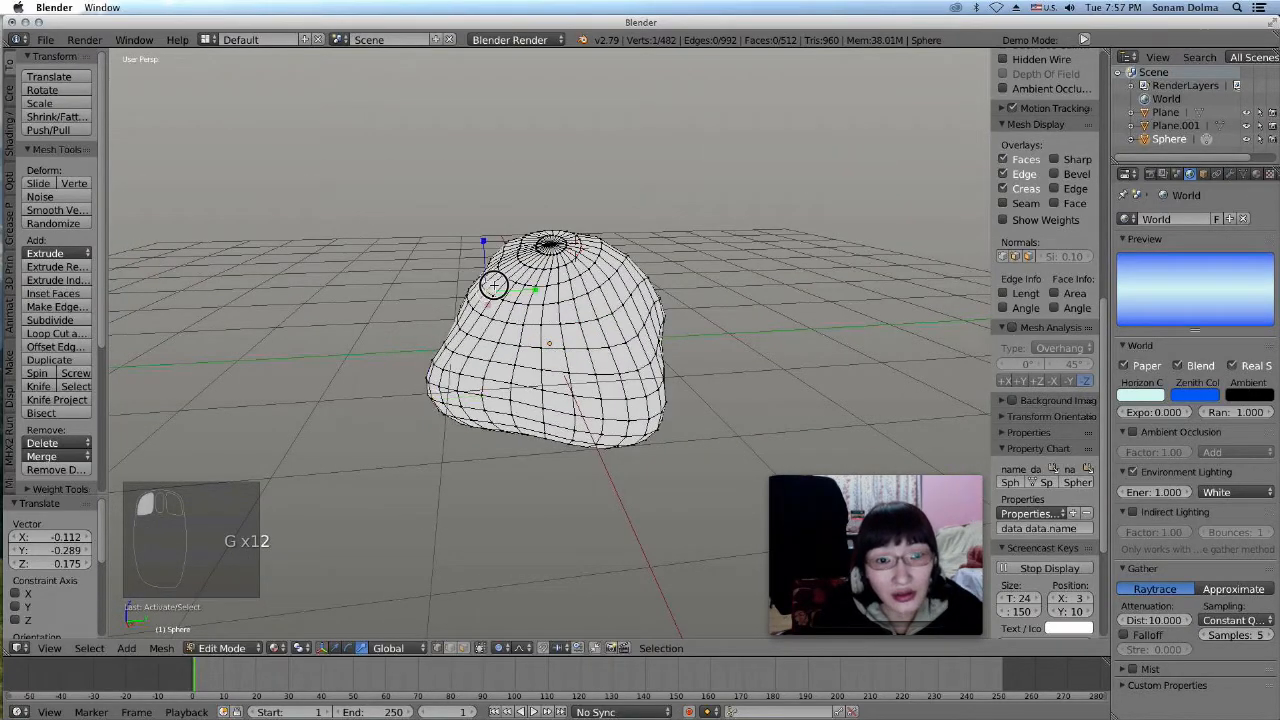
pyautogui.press('g')
pyautogui.click(530, 285)
pyautogui.moveTo(593, 375)
pyautogui.mouseDown(button='middle')
pyautogui.moveTo(575, 252)
pyautogui.moveTo(325, 540)
pyautogui.mouseUp(button='middle')
# Return the blob to Object Mode and apply smooth shading
pyautogui.click(222, 648)
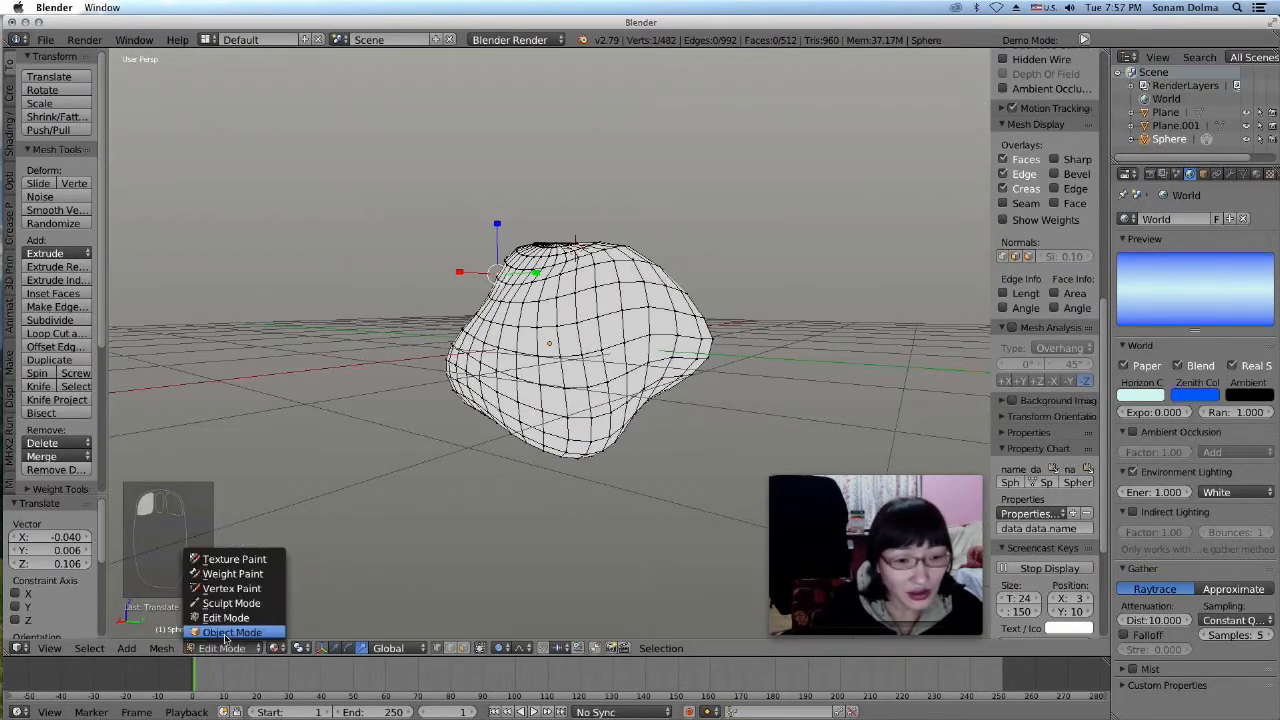
pyautogui.click(225, 645)
pyautogui.moveTo(642, 409)
pyautogui.mouseDown(button='middle')
pyautogui.moveTo(756, 424)
pyautogui.moveTo(640, 396)
pyautogui.mouseUp(button='middle')
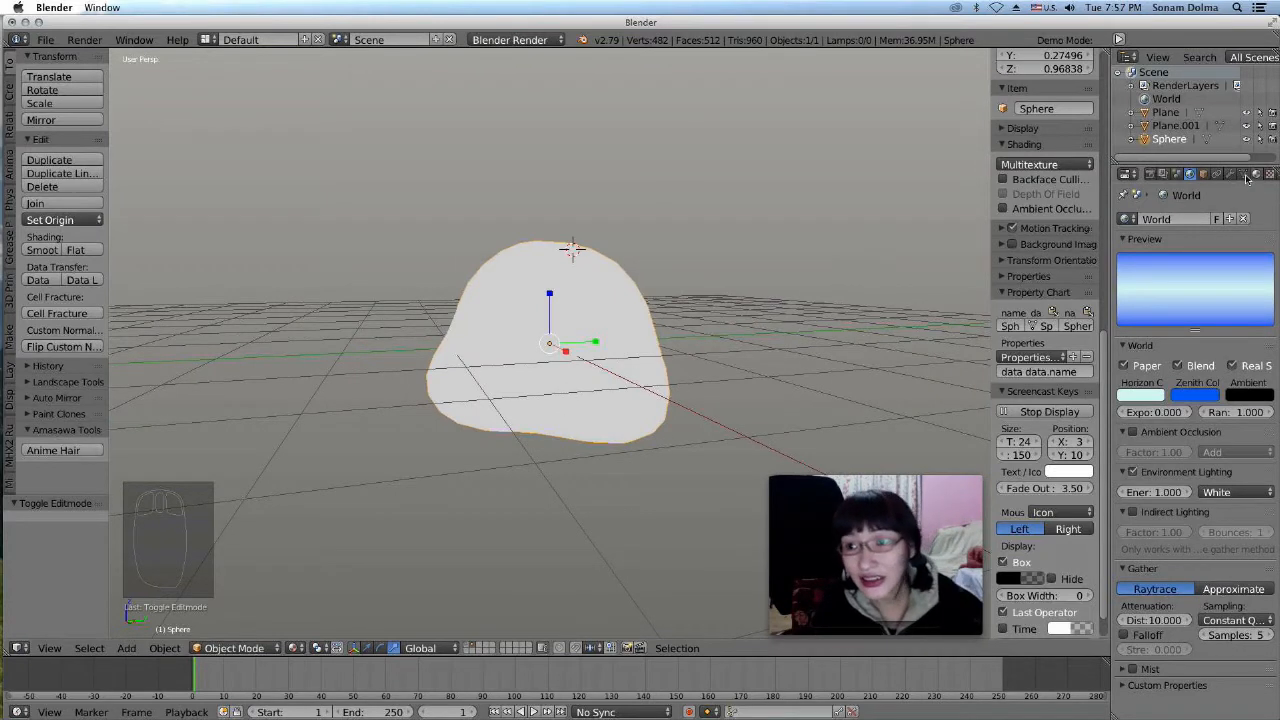
pyautogui.click(40, 251)
pyautogui.moveTo(828, 386); pyautogui.dragTo(756, 377, button='middle')
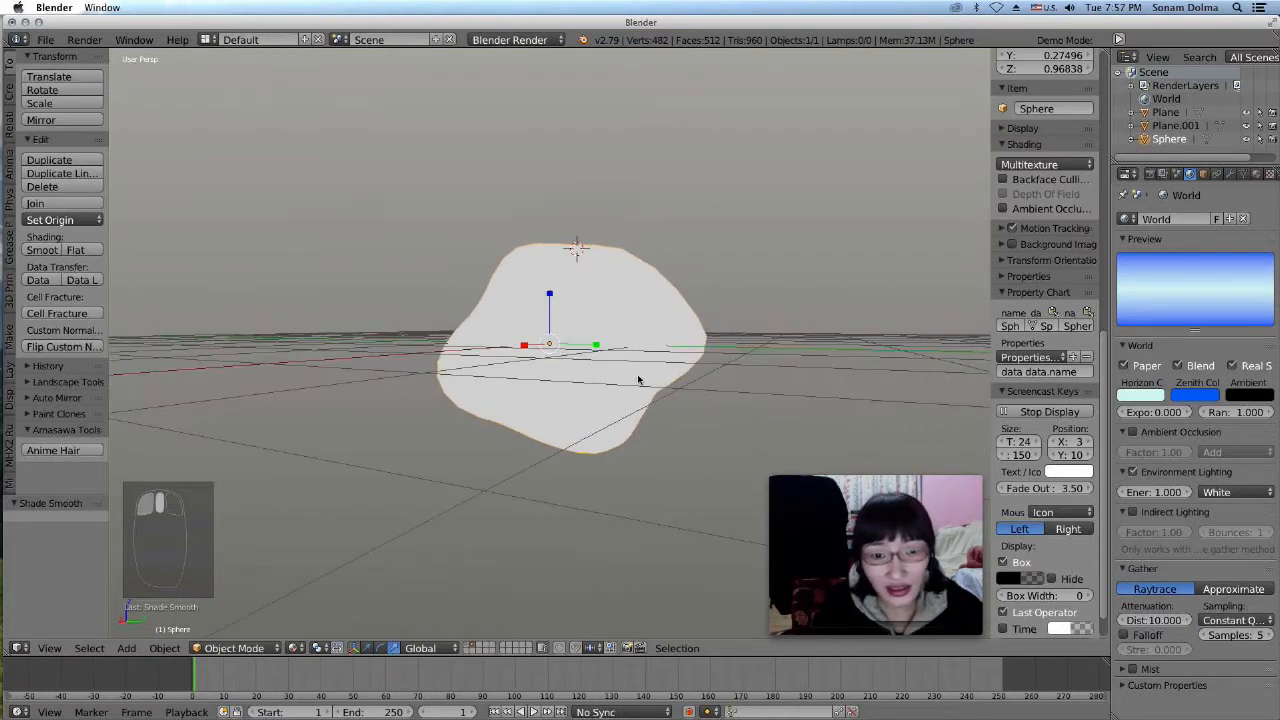
# Scale the blob down to 0.3 of its size and by a further factor of about 0.738
pyautogui.press('g')
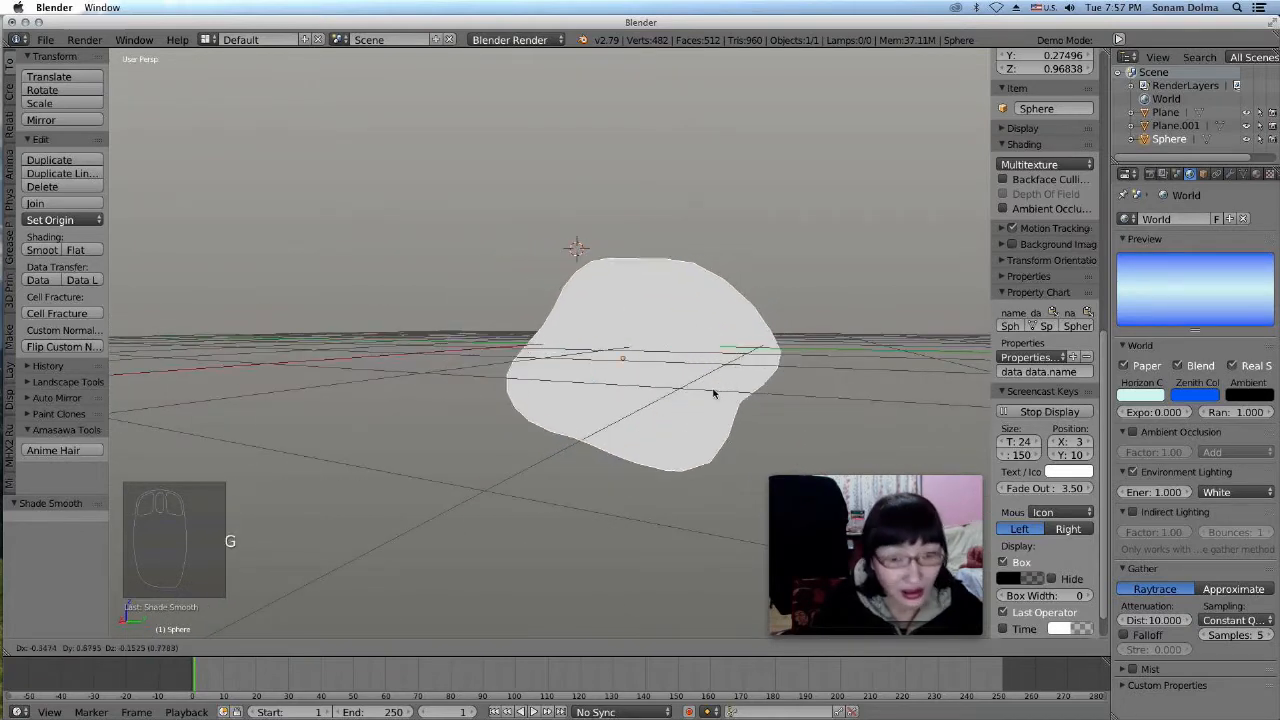
pyautogui.rightClick(714, 391)
pyautogui.press('s')
pyautogui.click(632, 373)
pyautogui.scroll(3, 616, 284)
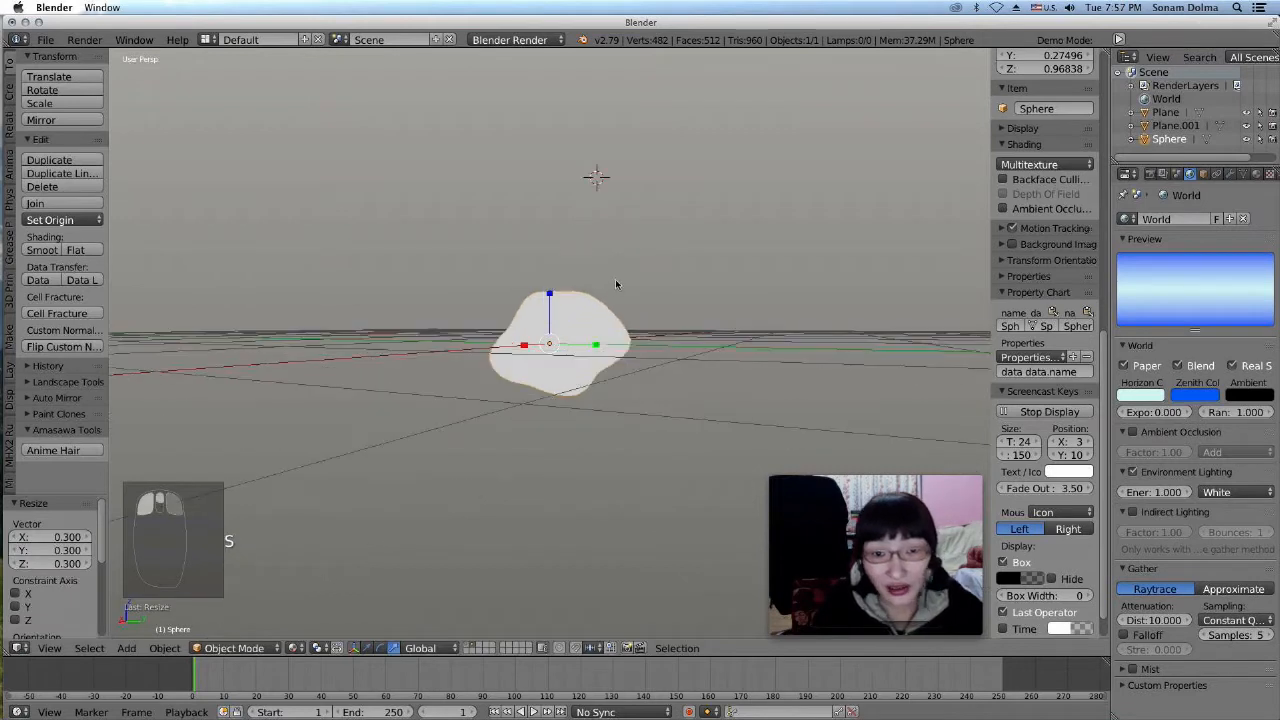
pyautogui.click(1256, 175)
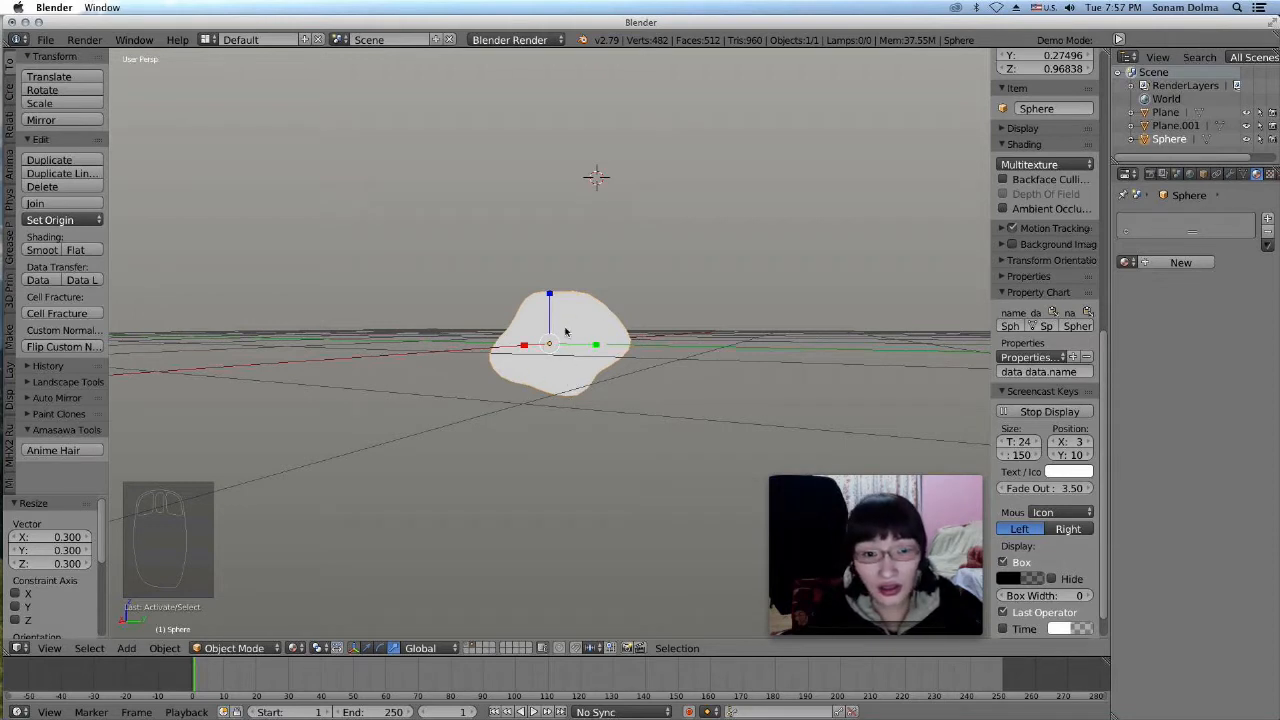
pyautogui.moveTo(550, 343); pyautogui.dragTo(576, 326, button='middle')
pyautogui.press('s')
pyautogui.click(700, 380)
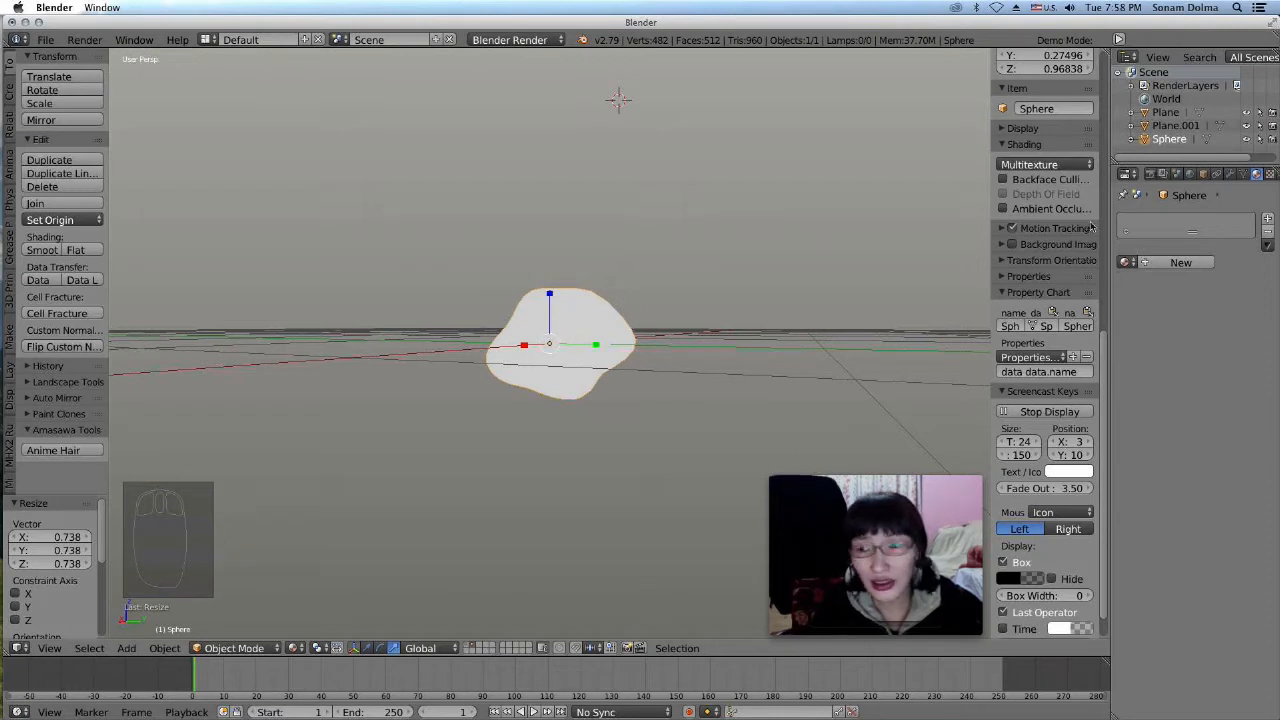
# Give the blob a new material with a white diffuse colour, specular intensity 0.219 and emit 2.00
pyautogui.click(1181, 262)
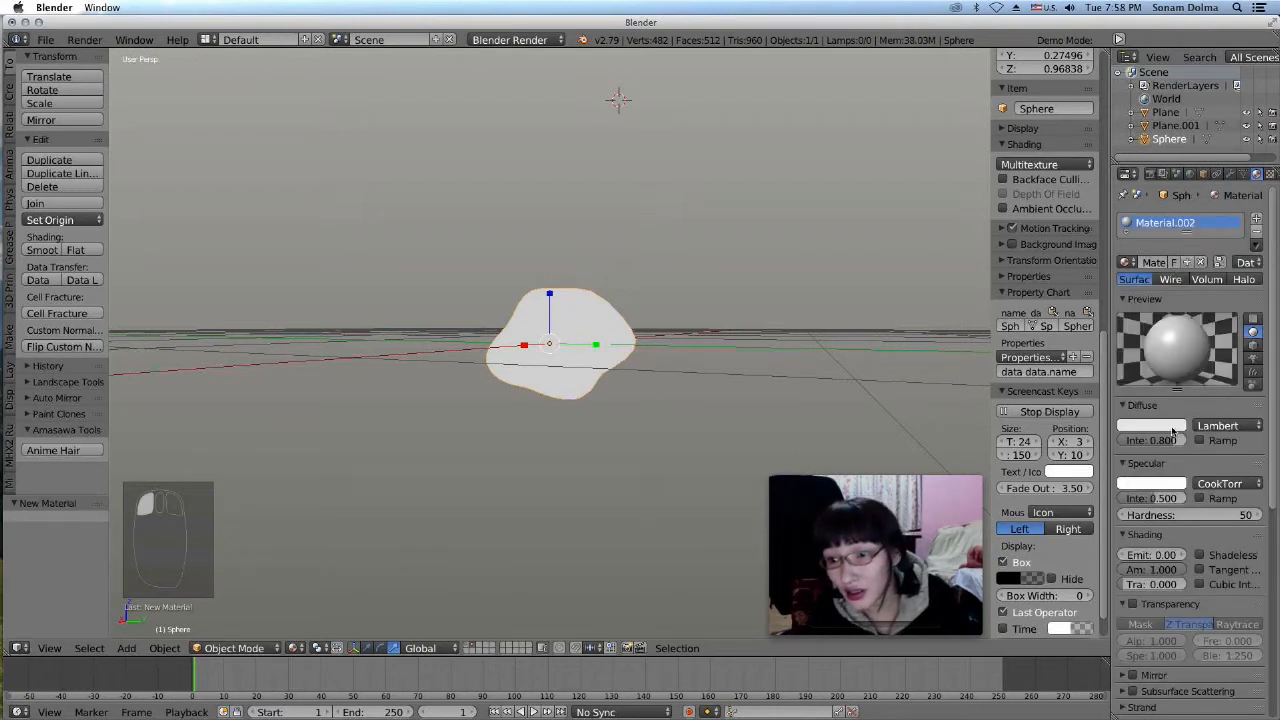
pyautogui.click(1173, 430)
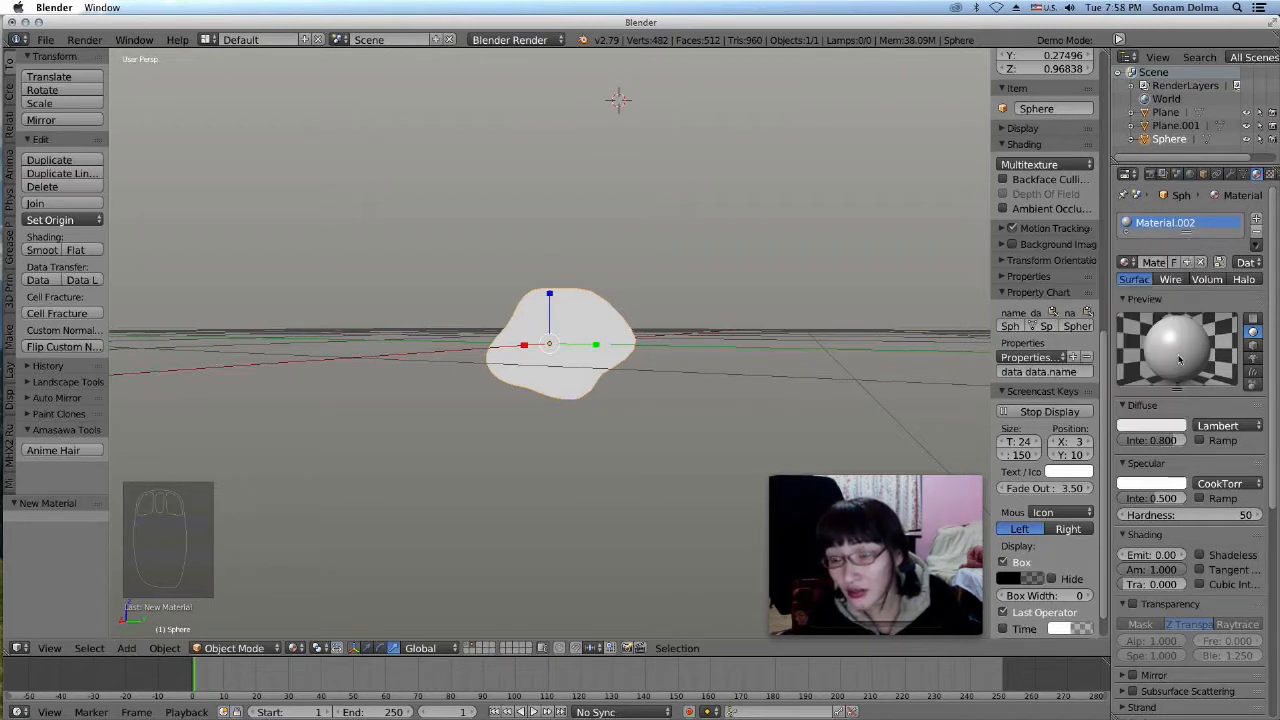
pyautogui.click(1156, 426)
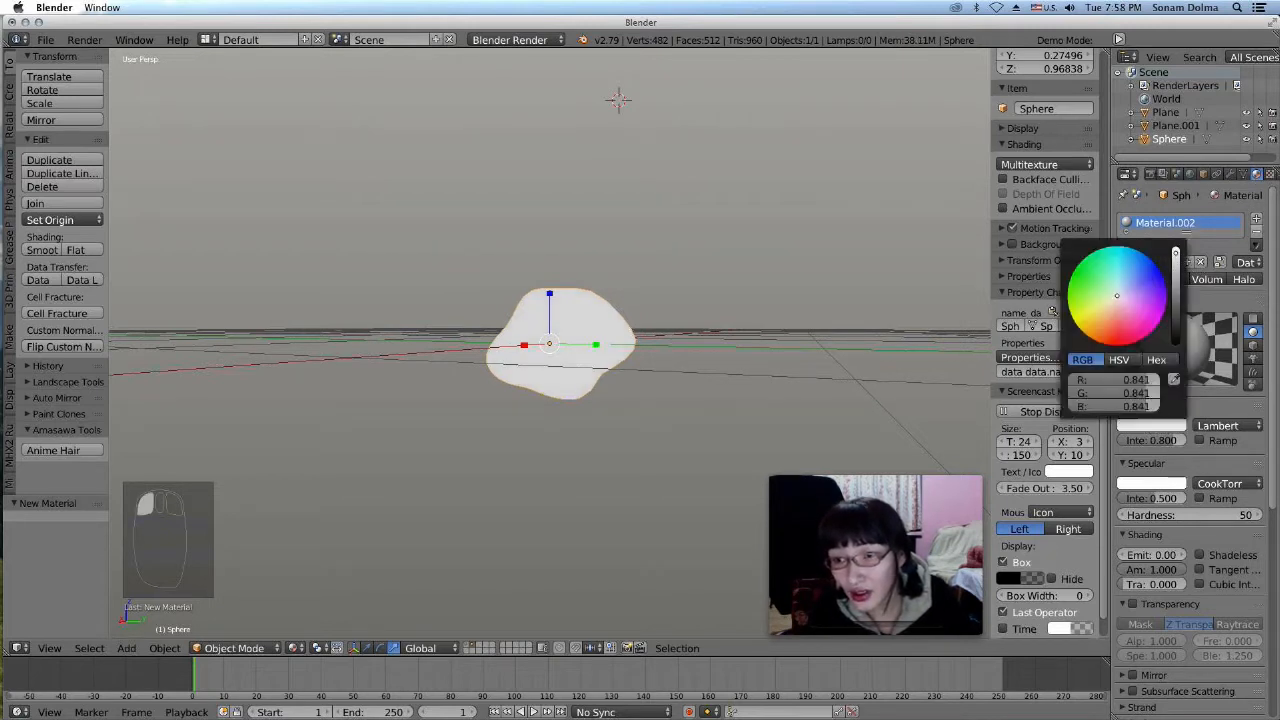
pyautogui.moveTo(1160, 500); pyautogui.dragTo(1146, 500)
pyautogui.scroll(-3, 1190, 400)
pyautogui.moveTo(1150, 448); pyautogui.dragTo(1200, 448)
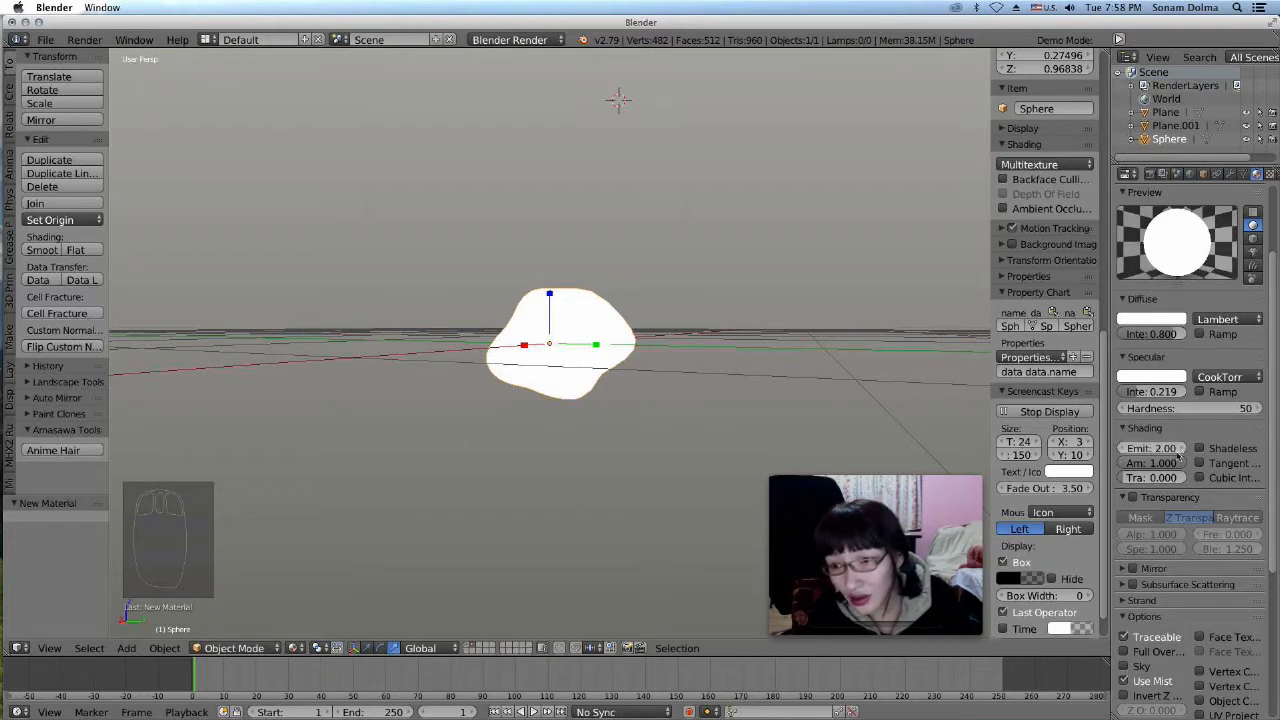
# Scale the blob by 0.372 and set its material's specular intensity to 0.385
pyautogui.moveTo(1127, 478)
pyautogui.mouseDown()
pyautogui.moveTo(1150, 478)
pyautogui.moveTo(1125, 478)
pyautogui.mouseUp()
pyautogui.moveTo(1138, 392); pyautogui.dragTo(1141, 392)
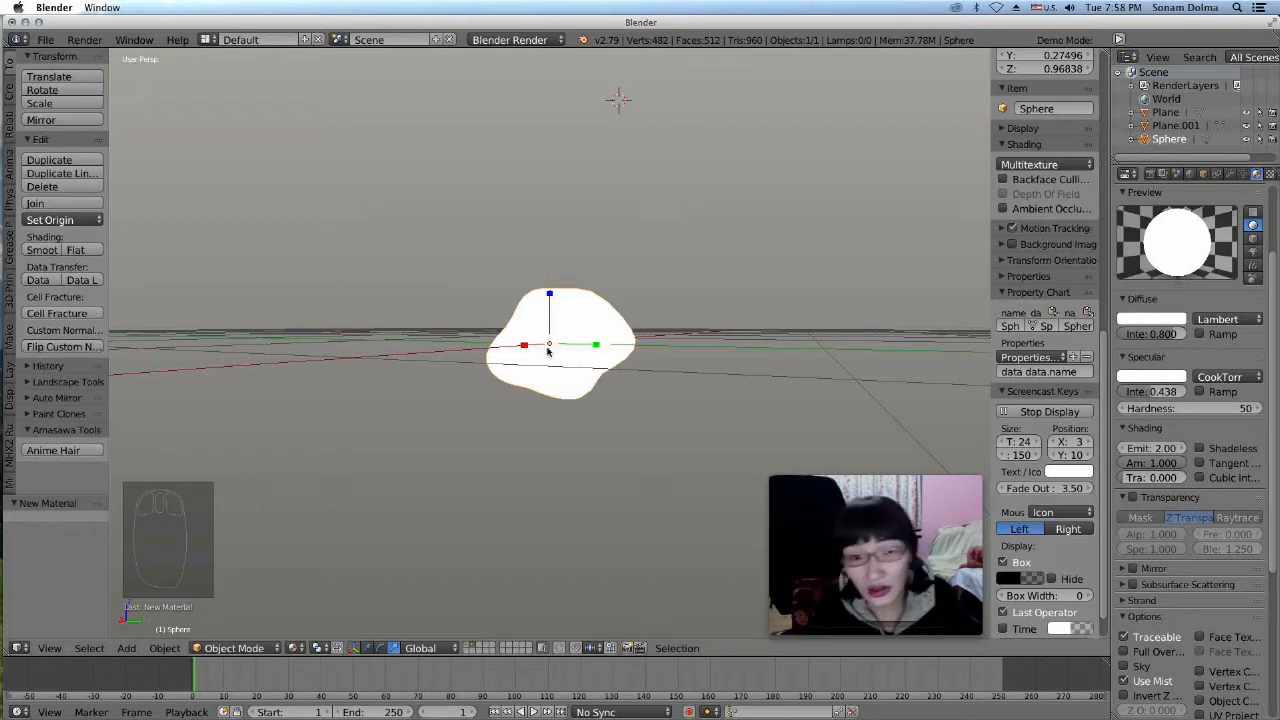
pyautogui.press('s')
pyautogui.click(646, 358)
pyautogui.scroll(5, 632, 380)
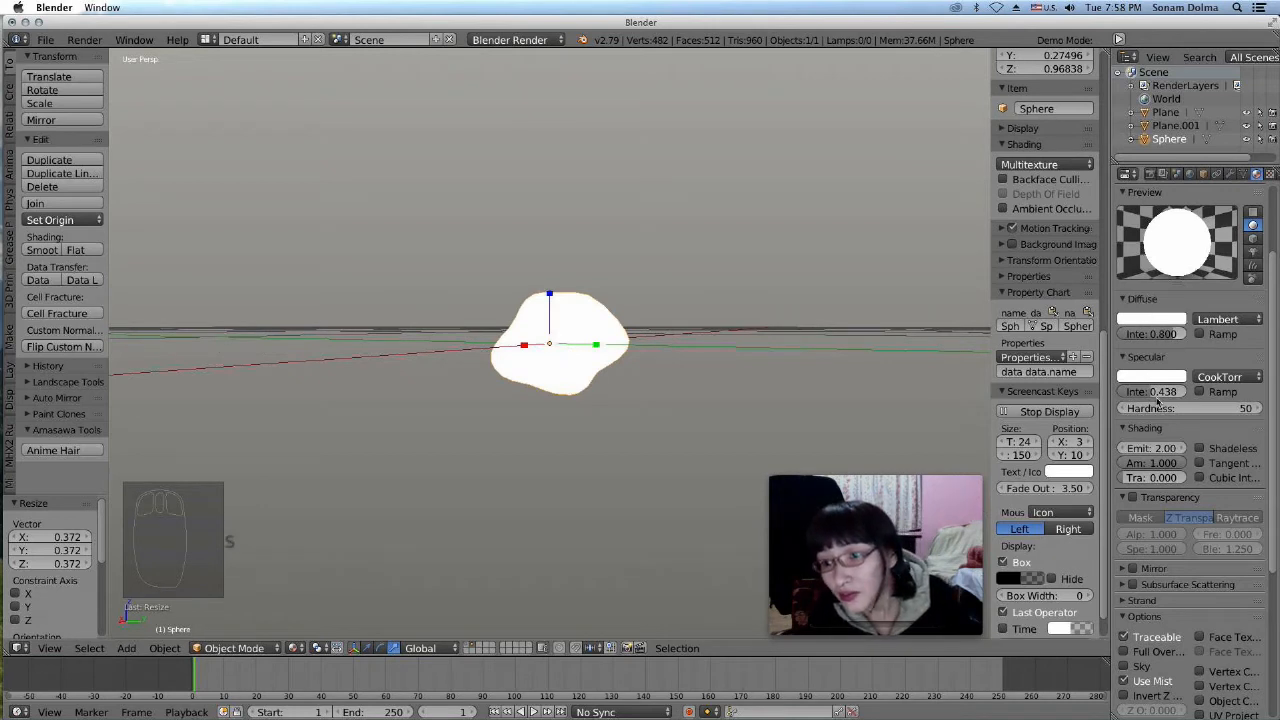
pyautogui.click(1156, 393)
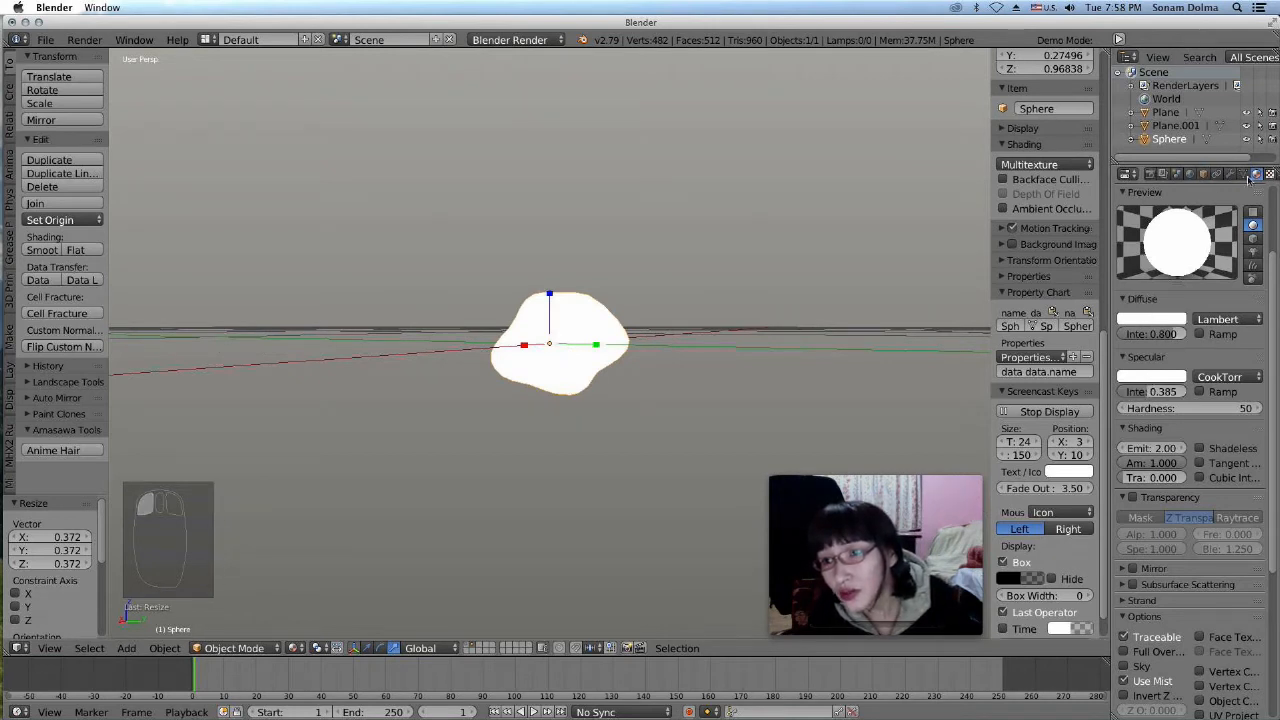
pyautogui.click(1190, 174)
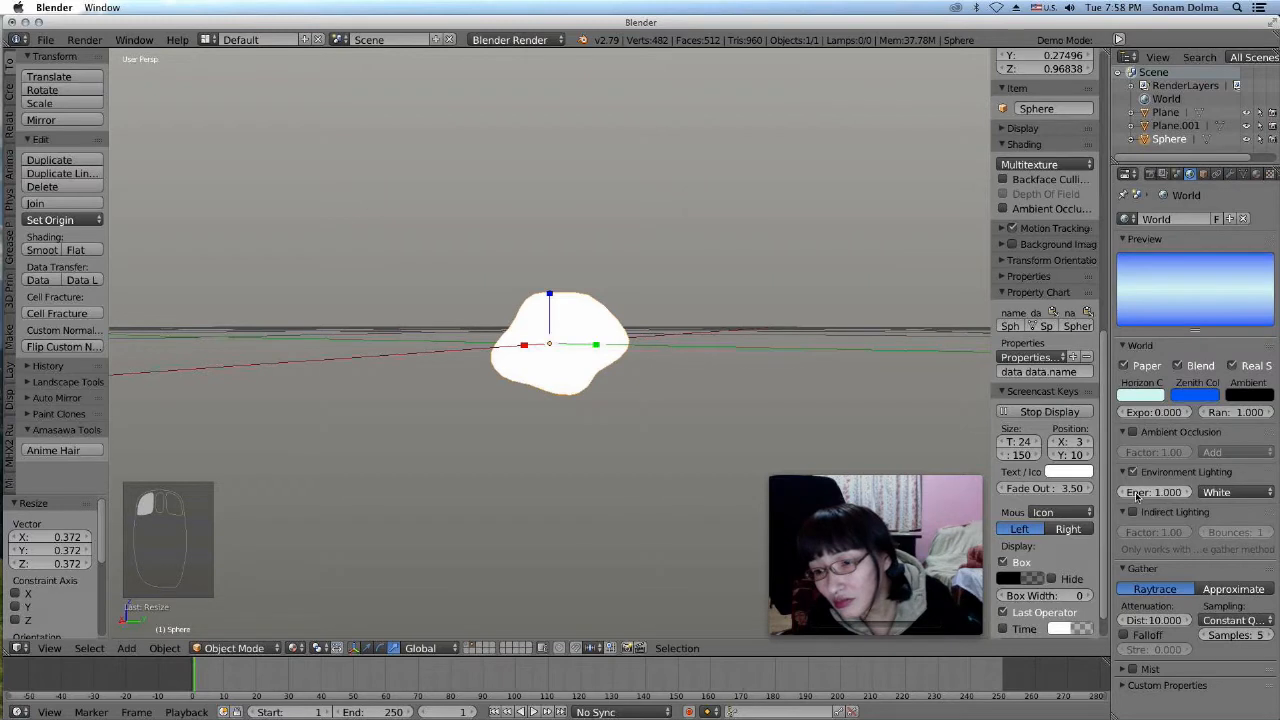
pyautogui.click(1133, 431)
pyautogui.click(1133, 431)
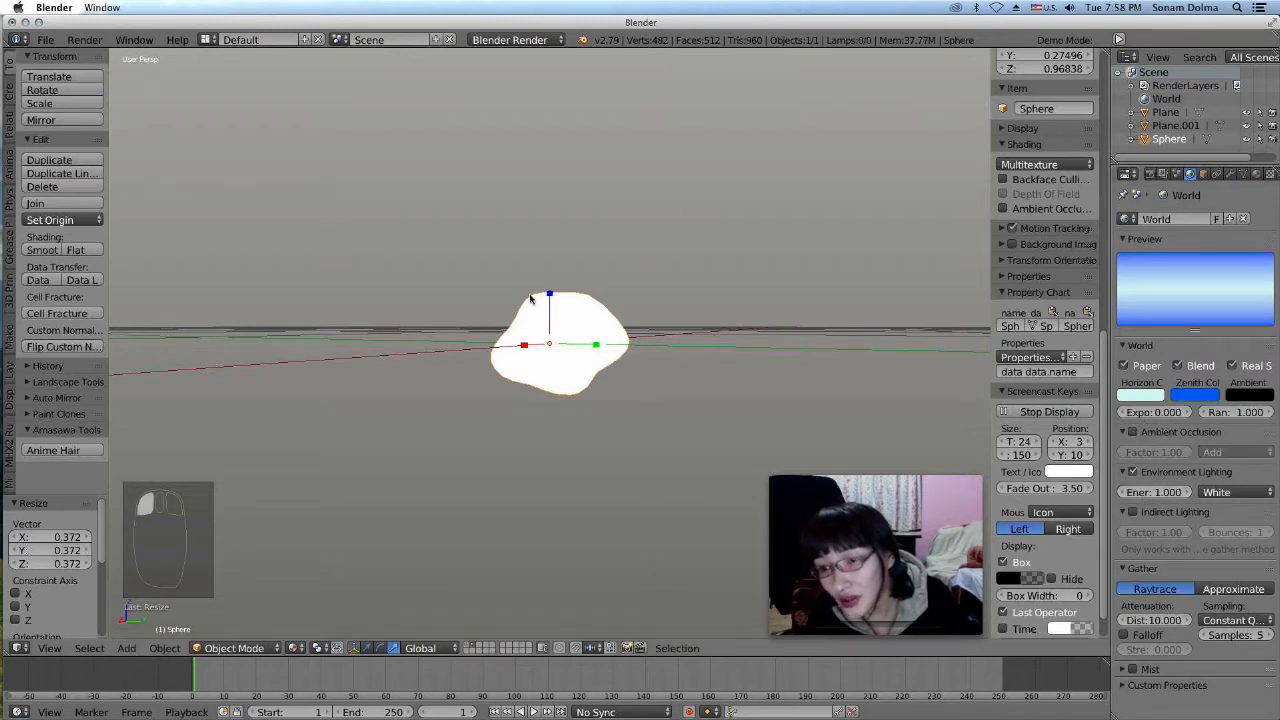
# Scale the blob down further by a factor of 0.478
pyautogui.moveTo(472, 319); pyautogui.dragTo(591, 367, button='middle')
pyautogui.press('s')
pyautogui.click(644, 365)
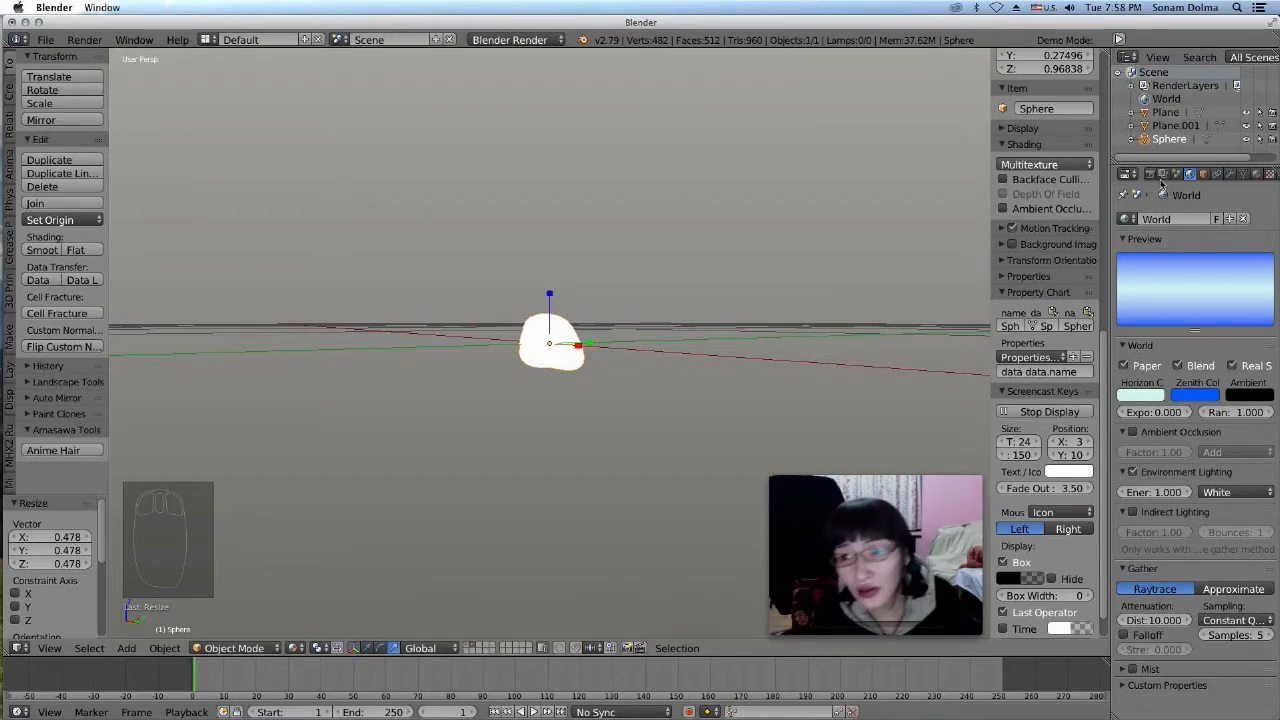
# Switch back to the terrain's layer and raise the specular intensity and emit of the terrain's material
pyautogui.click(468, 648)
pyautogui.scroll(-14, 518, 94)
pyautogui.moveTo(496, 169); pyautogui.dragTo(560, 201, button='middle')
pyautogui.scroll(-3, 568, 194)
pyautogui.moveTo(571, 264); pyautogui.dragTo(641, 413, button='middle')
pyautogui.rightClick(641, 413)
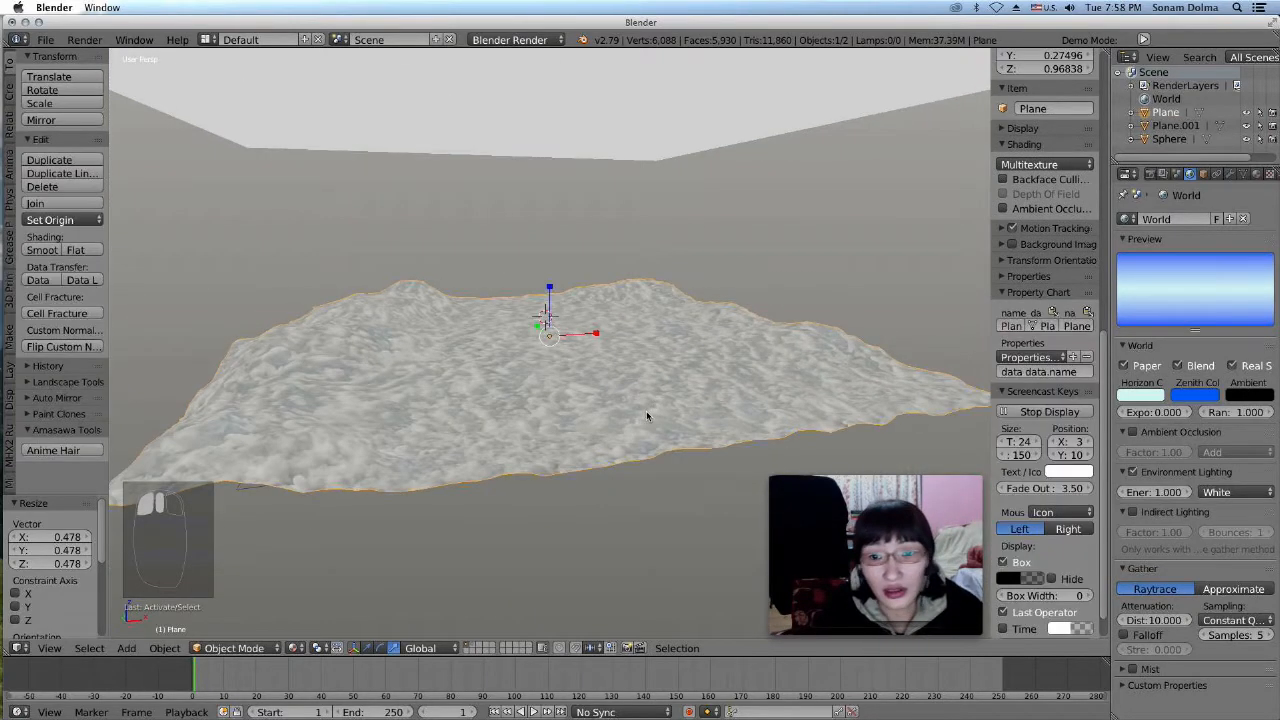
pyautogui.click(1256, 174)
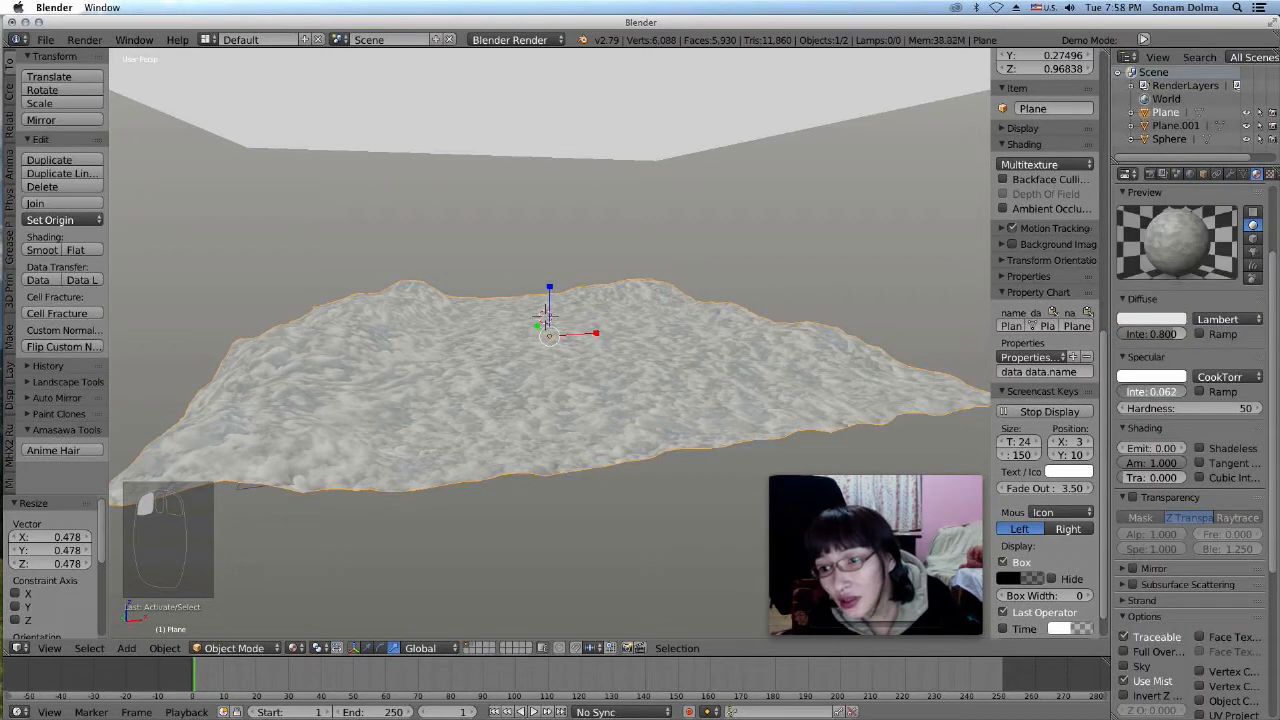
pyautogui.moveTo(1129, 392); pyautogui.dragTo(1139, 392)
pyautogui.moveTo(1140, 449); pyautogui.dragTo(1183, 449)
# Select the overhead plane and add a particle system to it, keeping the type as Emitter
pyautogui.moveTo(694, 366); pyautogui.dragTo(644, 370, button='middle')
pyautogui.rightClick(622, 104)
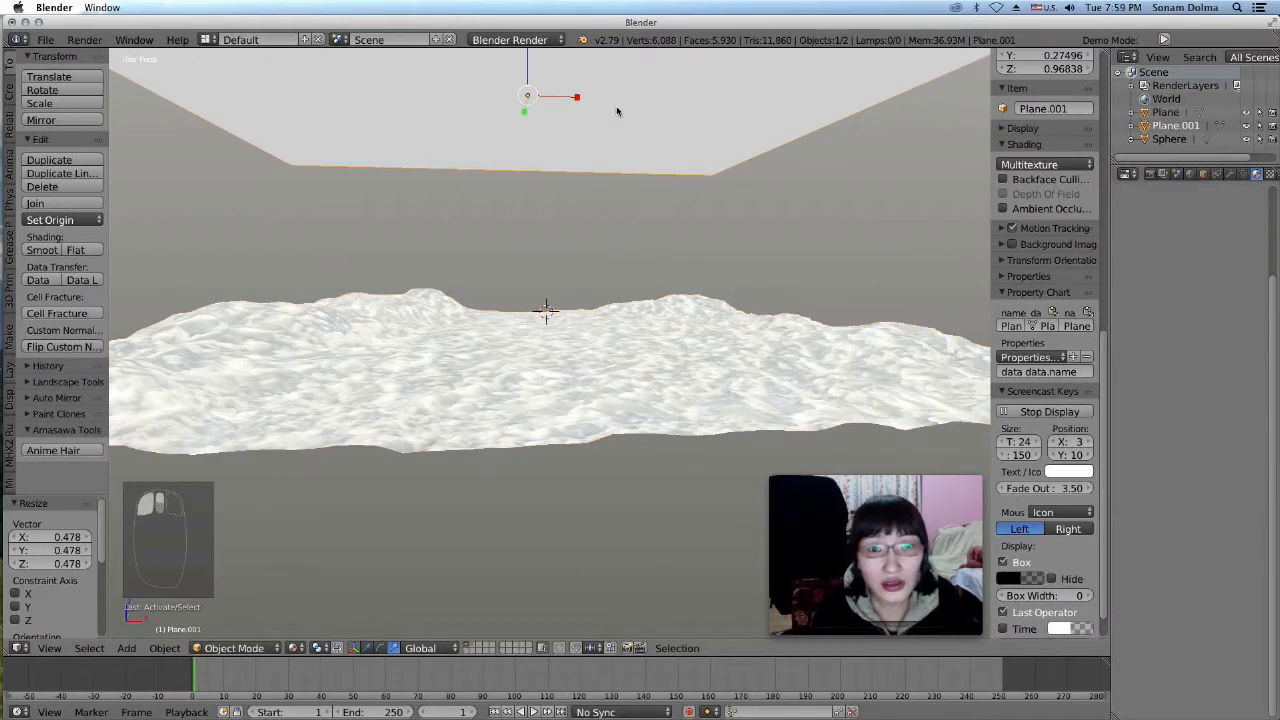
pyautogui.scroll(-4, 622, 160)
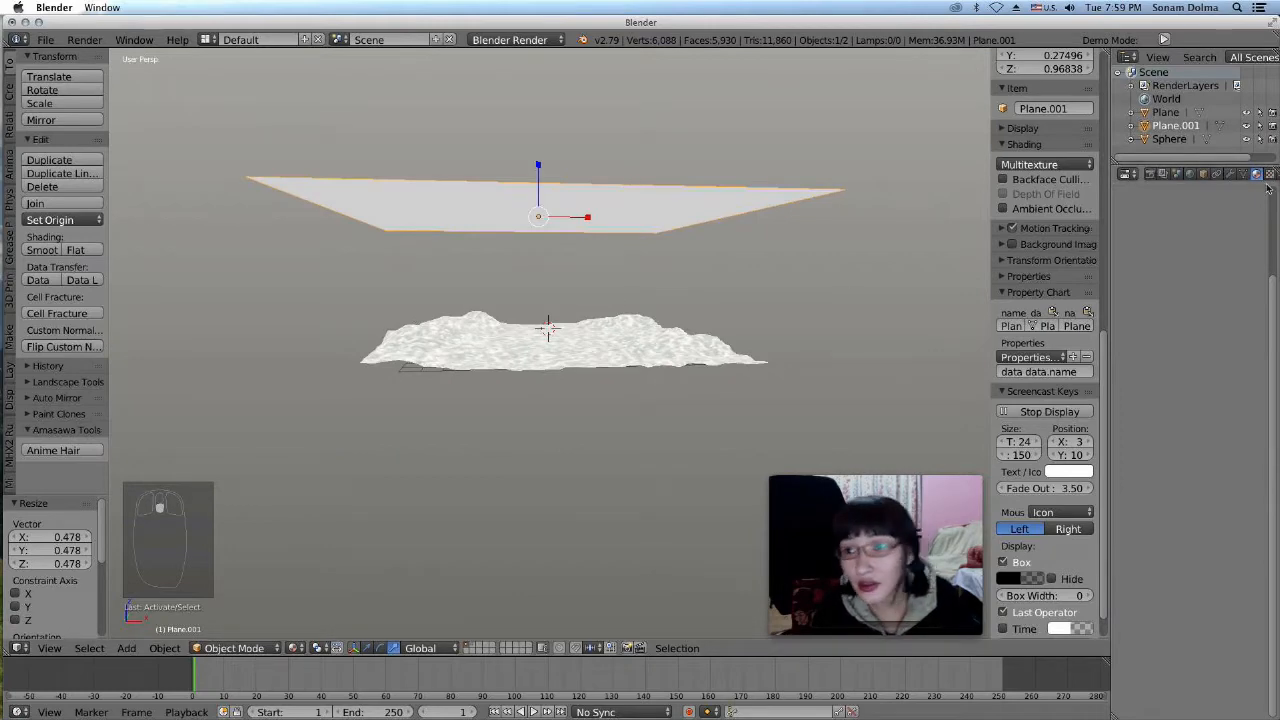
pyautogui.moveTo(1112, 221); pyautogui.dragTo(1042, 222)
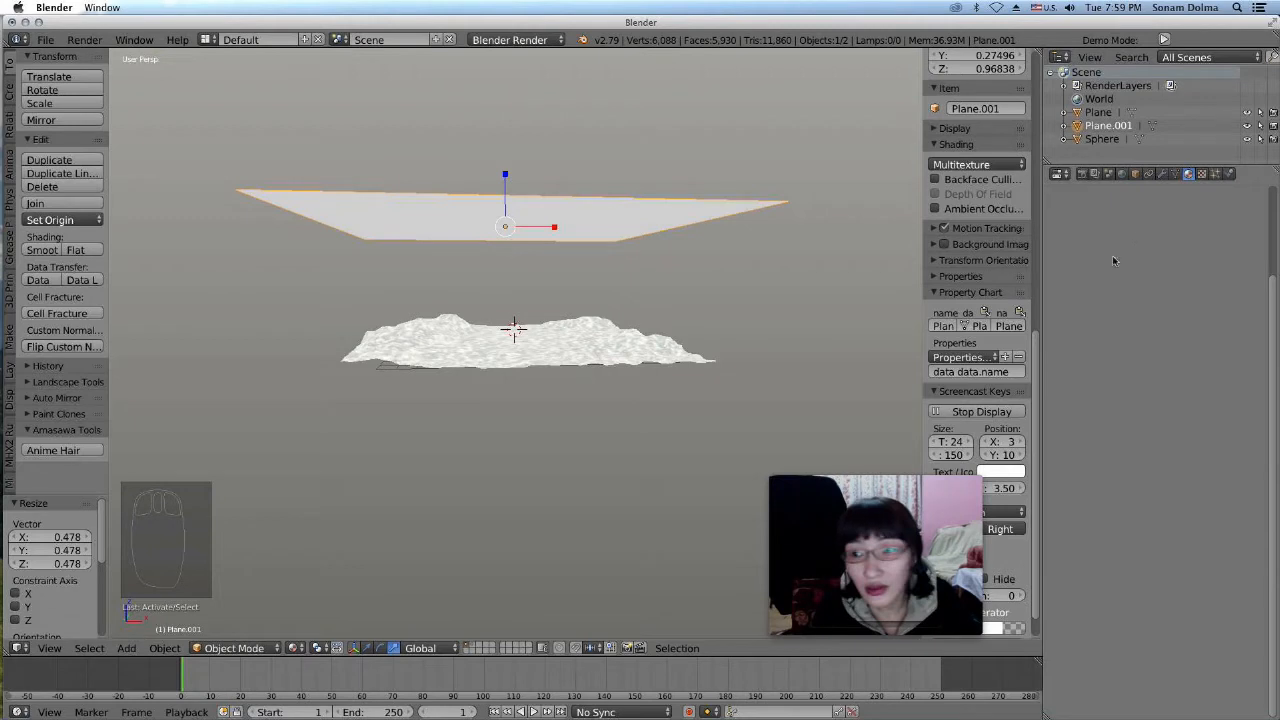
pyautogui.click(1216, 175)
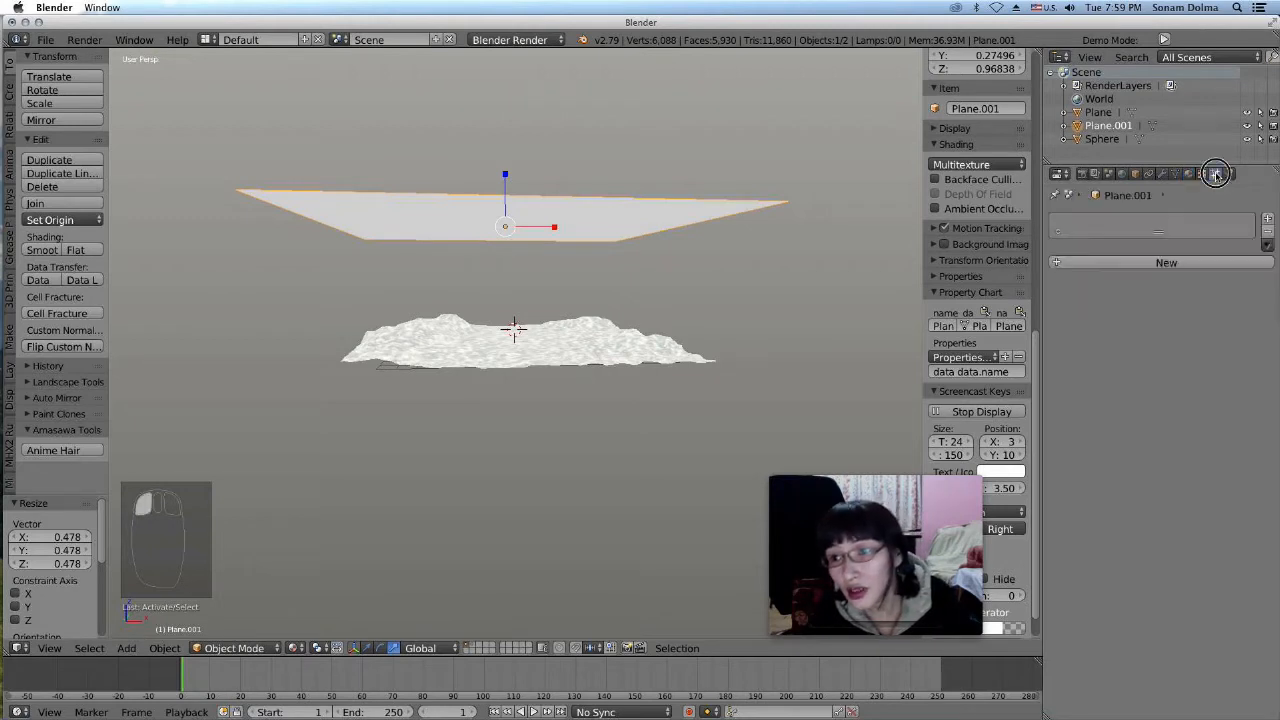
pyautogui.click(1183, 263)
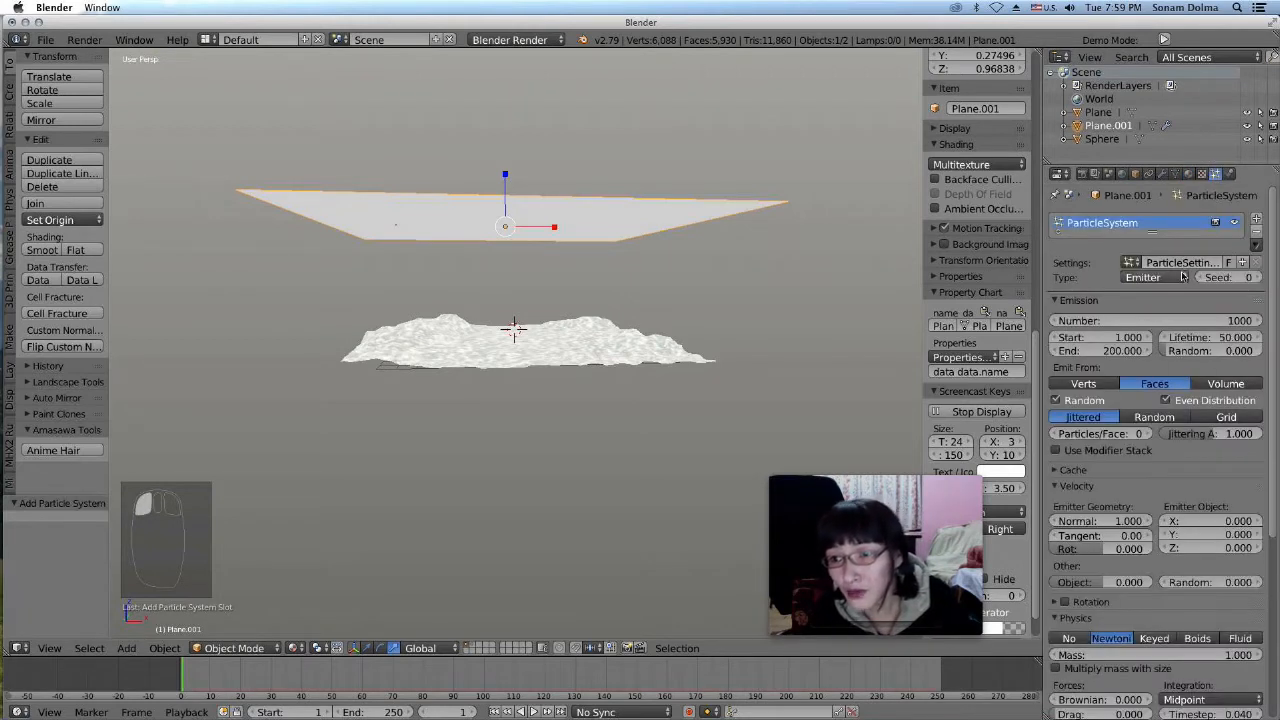
pyautogui.click(1152, 277)
pyautogui.click(1152, 278)
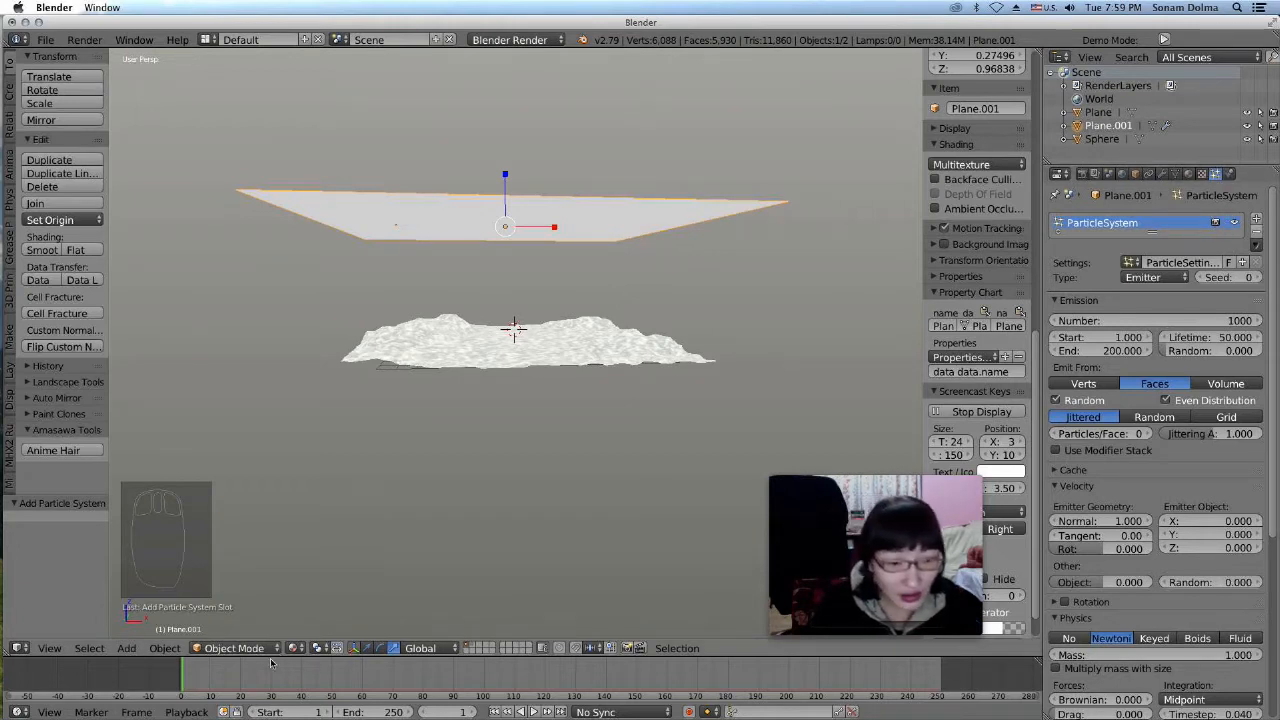
# Play the particle animation to check the fall onto the terrain, stop it and go to frame 75
pyautogui.click(532, 712)
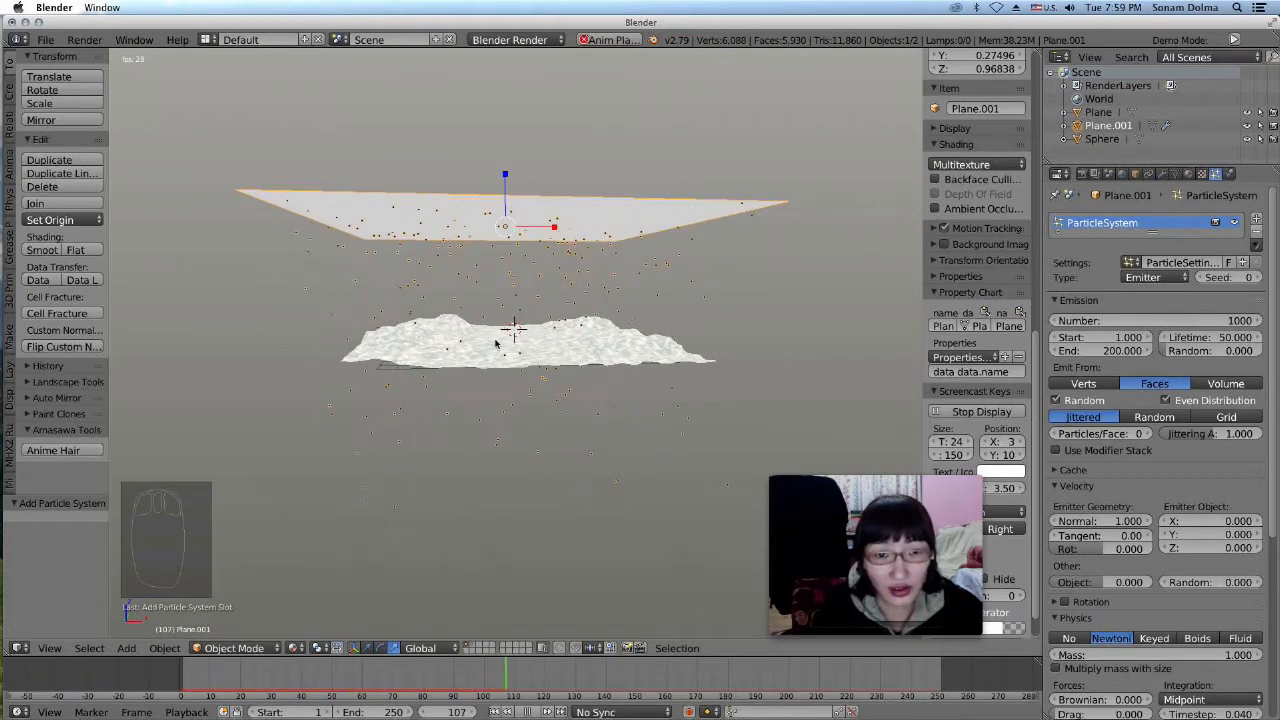
pyautogui.scroll(4, 581, 325)
pyautogui.scroll(3, 581, 330)
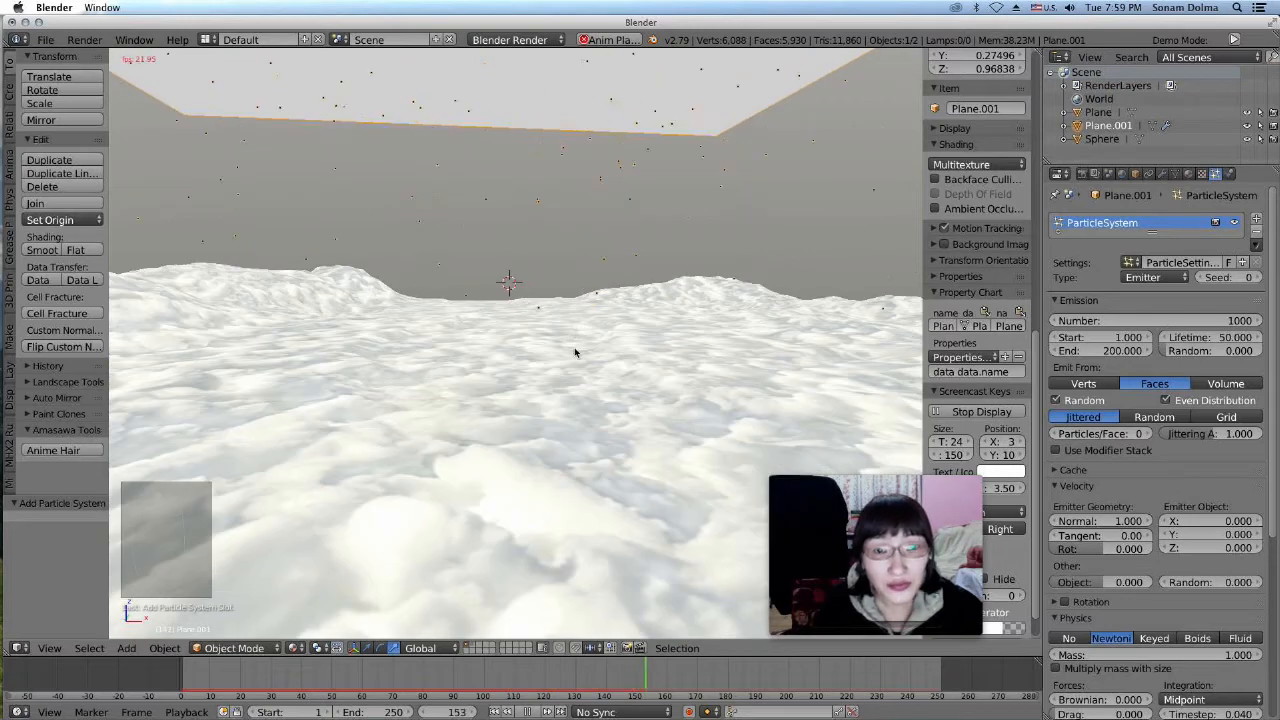
pyautogui.scroll(-3, 575, 350)
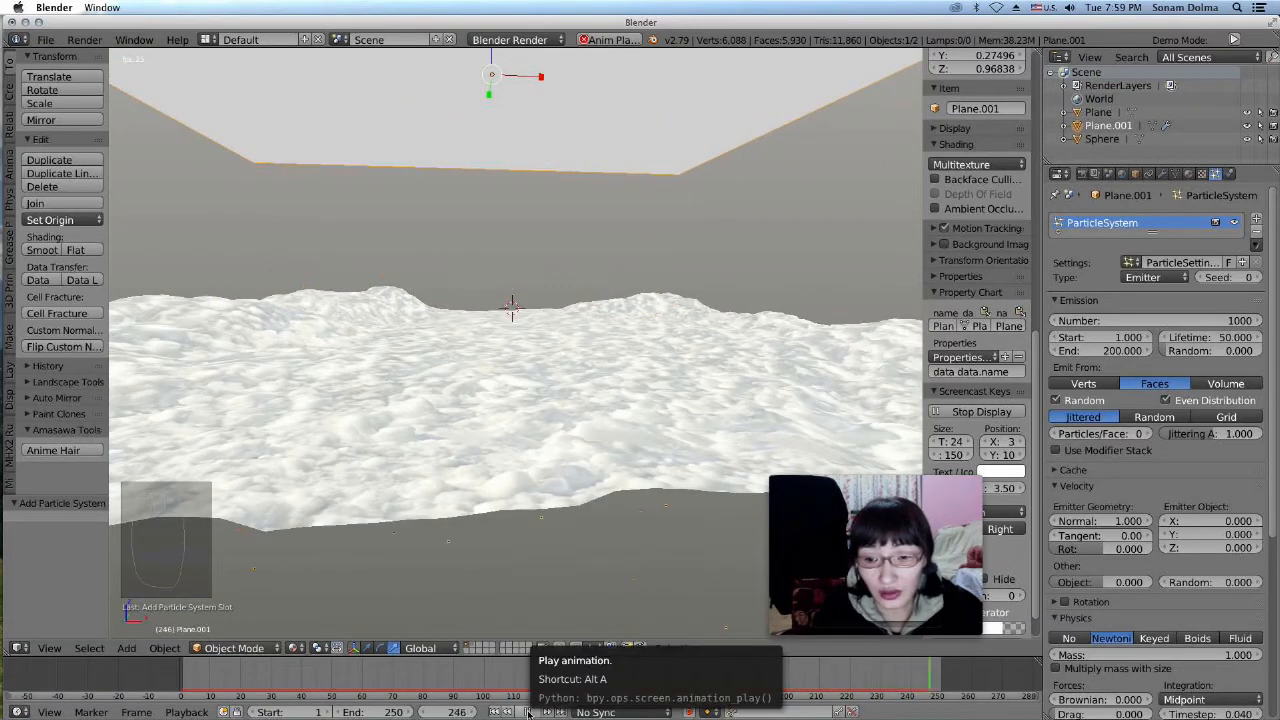
pyautogui.click(528, 712)
pyautogui.click(494, 712)
pyautogui.click(408, 692)
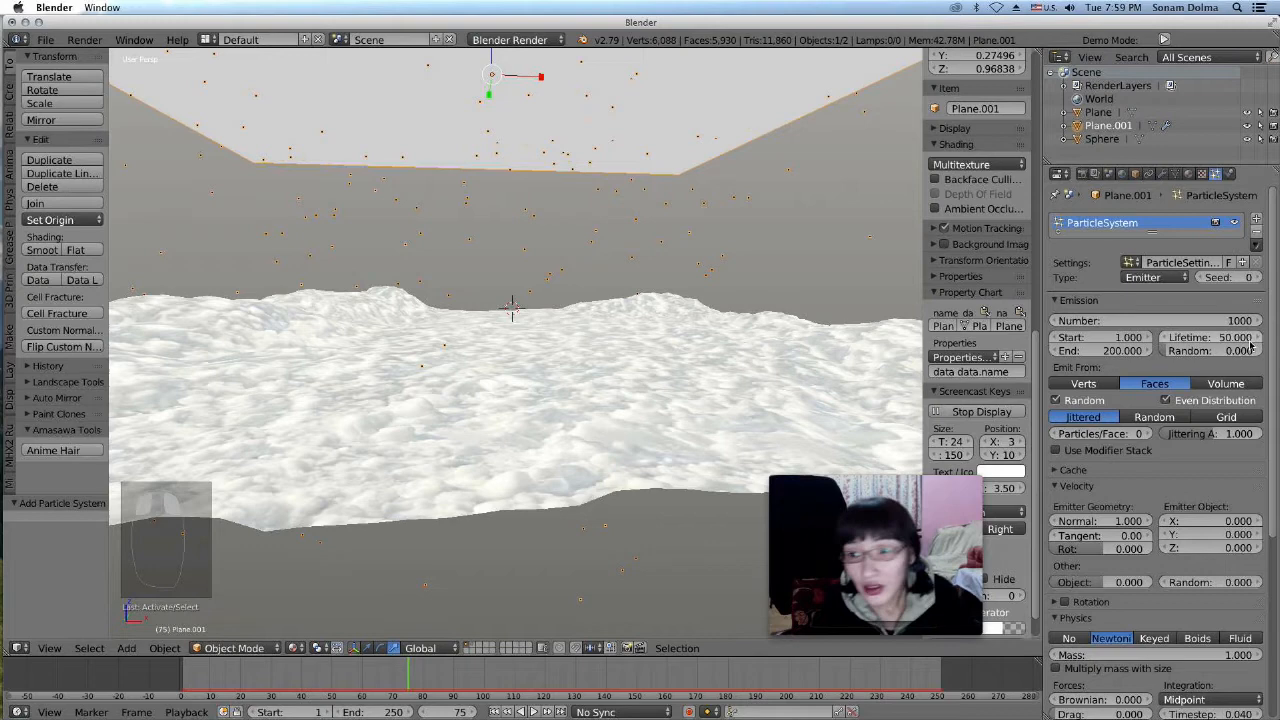
# Render the particles as an object, using Sphere as the dupli object
pyautogui.scroll(-8, 1195, 480)
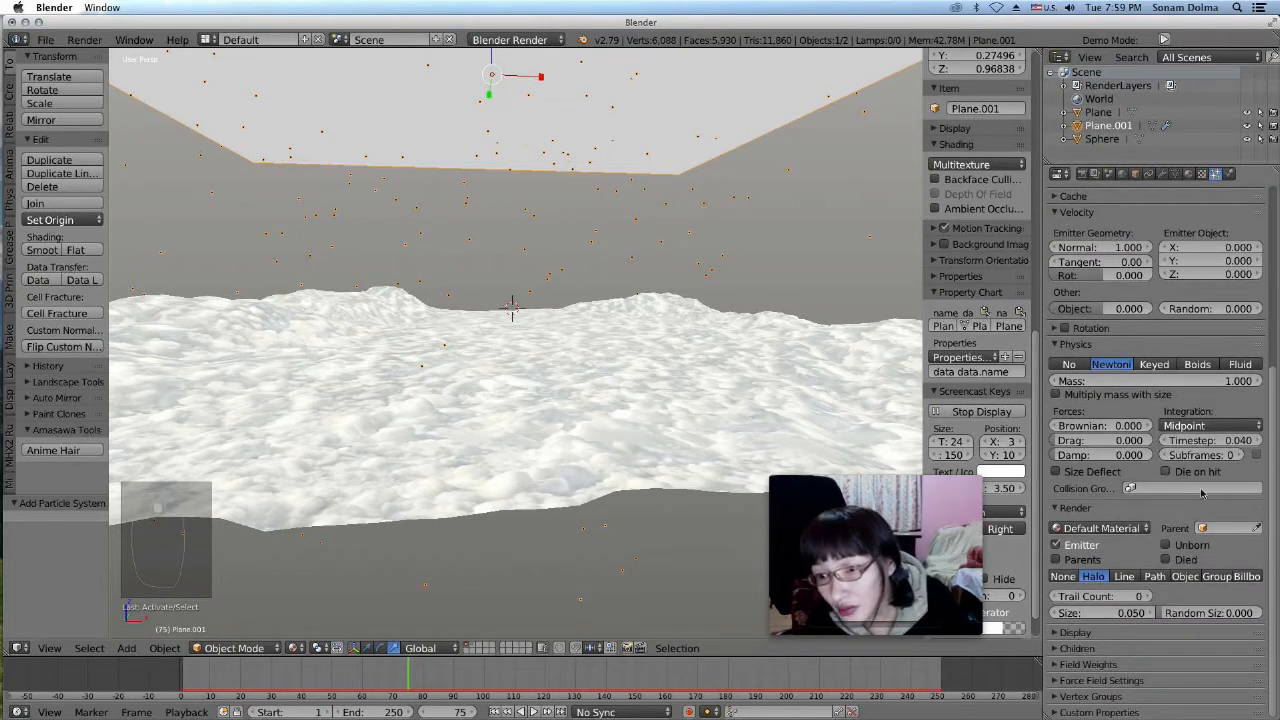
pyautogui.click(1184, 577)
pyautogui.scroll(-1, 1178, 582)
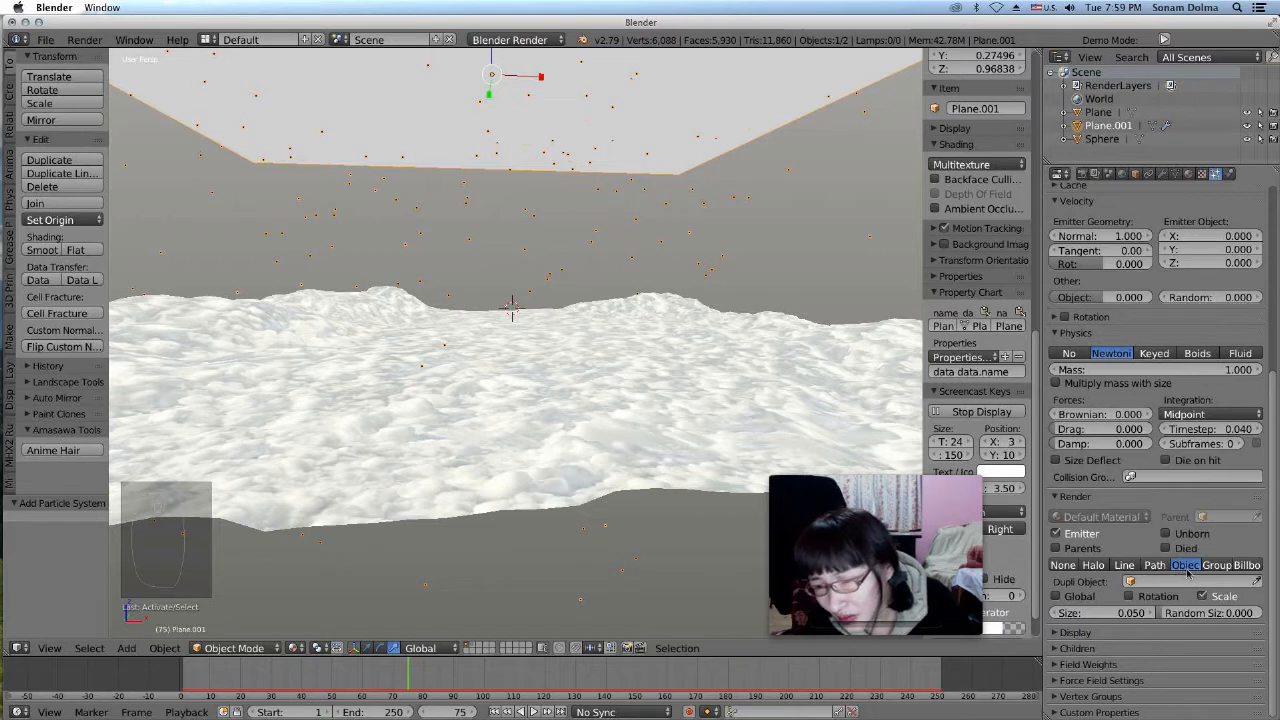
pyautogui.click(1173, 582)
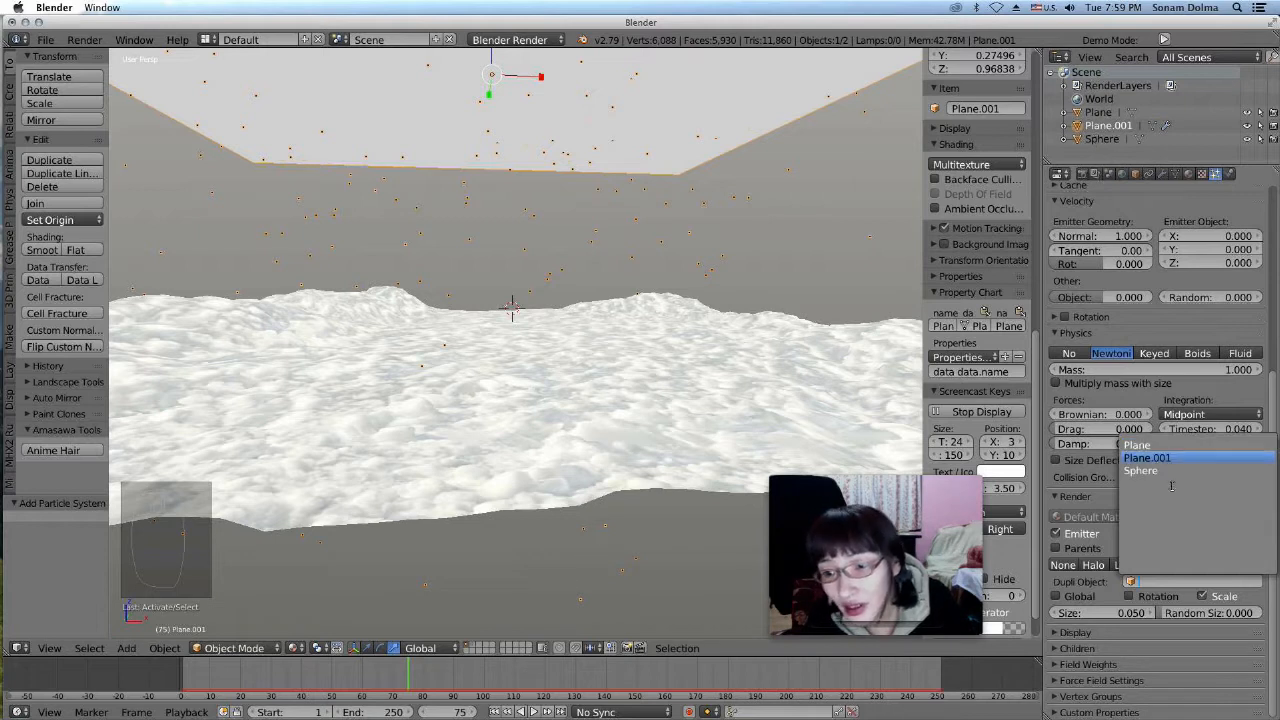
pyautogui.click(1143, 471)
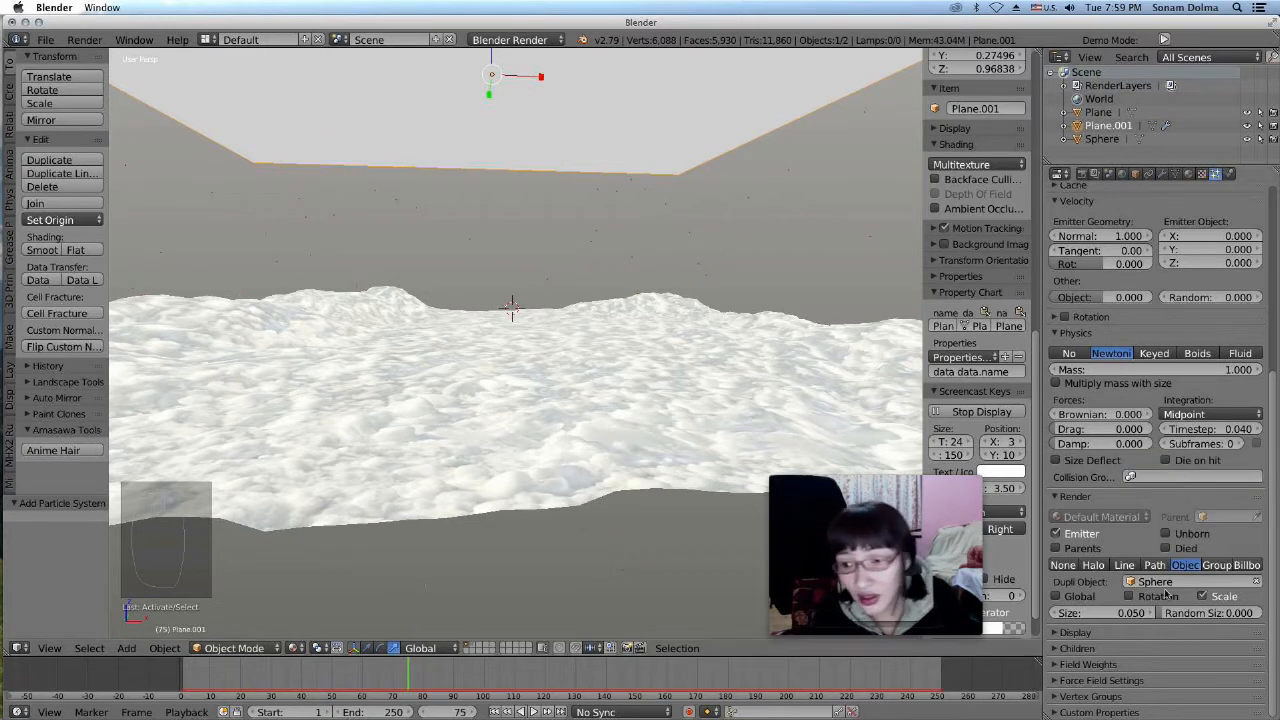
# Set the particles' random size to 0.351 and their size to 0.570
pyautogui.moveTo(1170, 613); pyautogui.dragTo(1195, 613)
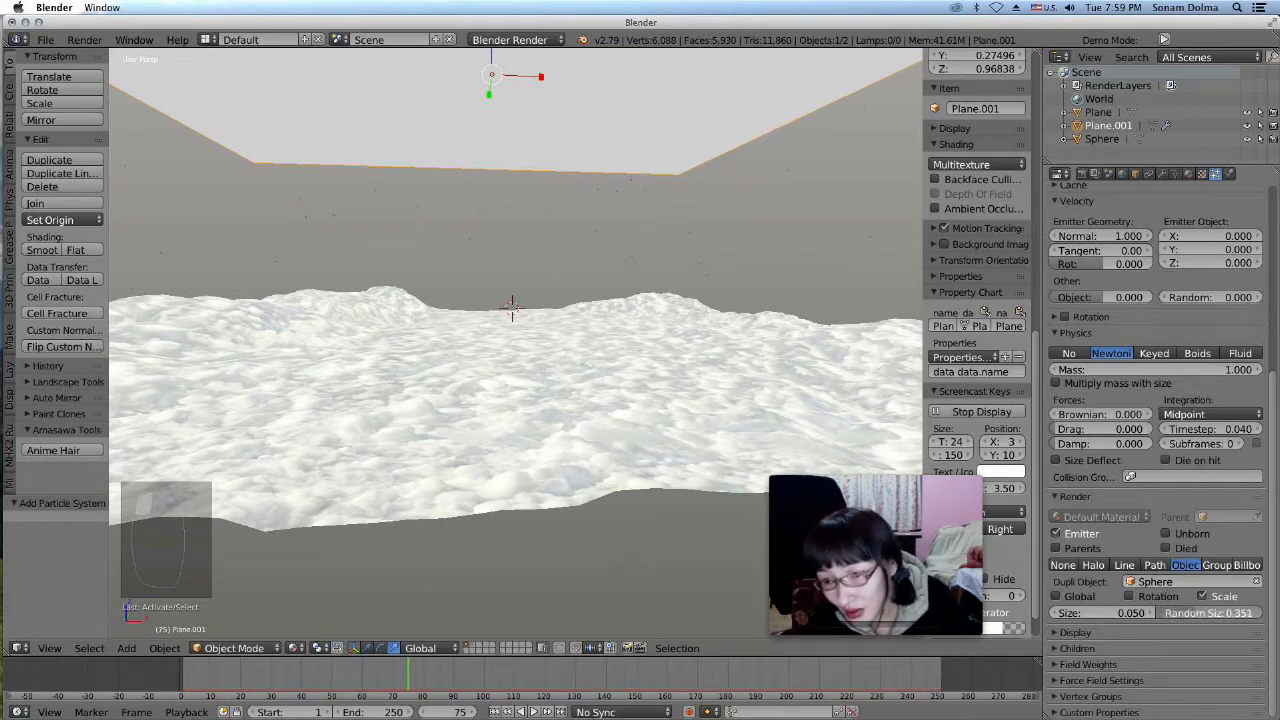
pyautogui.moveTo(1112, 613); pyautogui.dragTo(1124, 613)
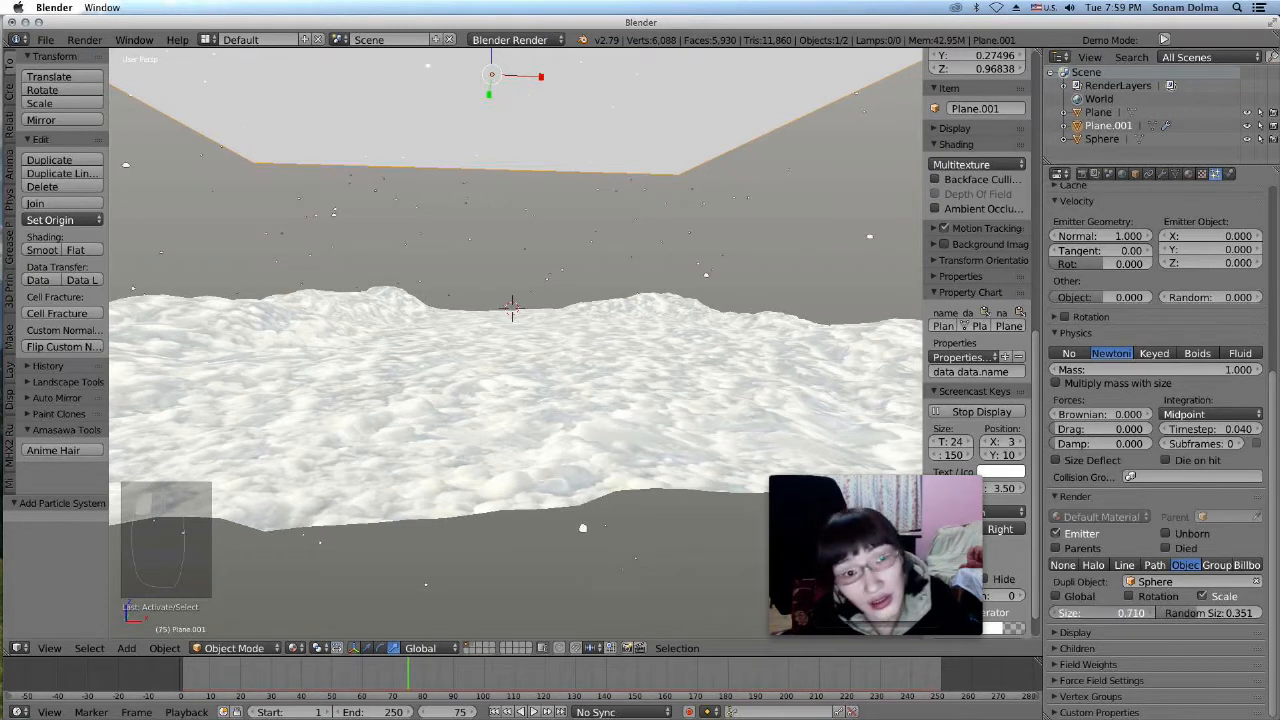
pyautogui.moveTo(1124, 613); pyautogui.dragTo(1130, 613)
pyautogui.scroll(-4, 618, 376)
pyautogui.moveTo(618, 376)
pyautogui.mouseDown(button='middle')
pyautogui.moveTo(648, 372)
pyautogui.moveTo(605, 386)
pyautogui.mouseUp(button='middle')
pyautogui.scroll(5, 605, 388)
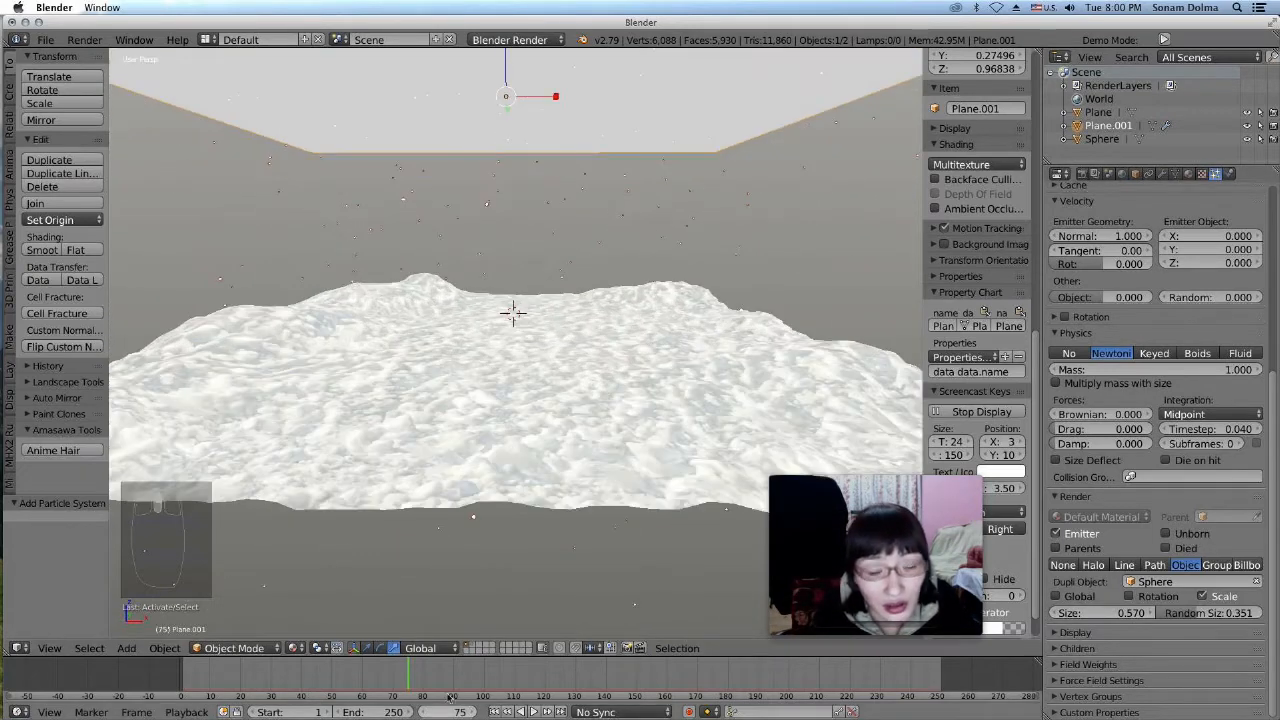
# Play the snowfall from the first frame, limit the viewport display to Only Render, then stop and rewind the animation
pyautogui.click(491, 711)
pyautogui.click(535, 711)
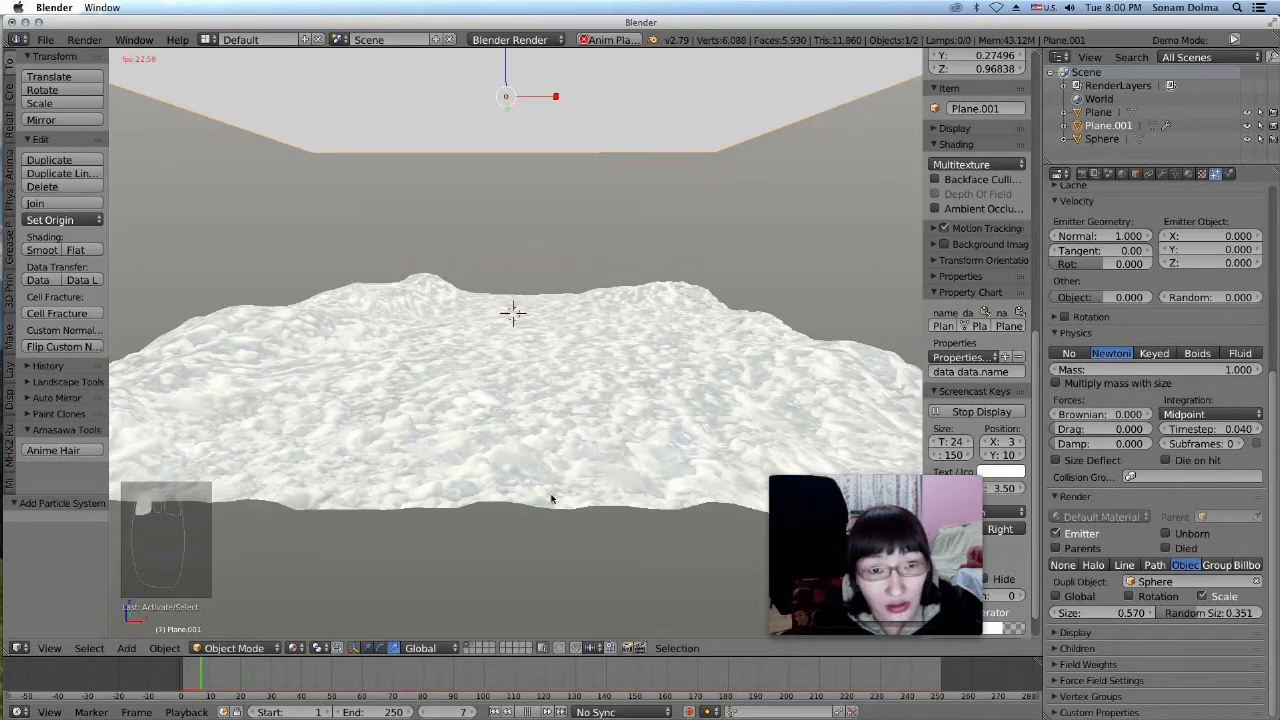
pyautogui.scroll(-3, 587, 347)
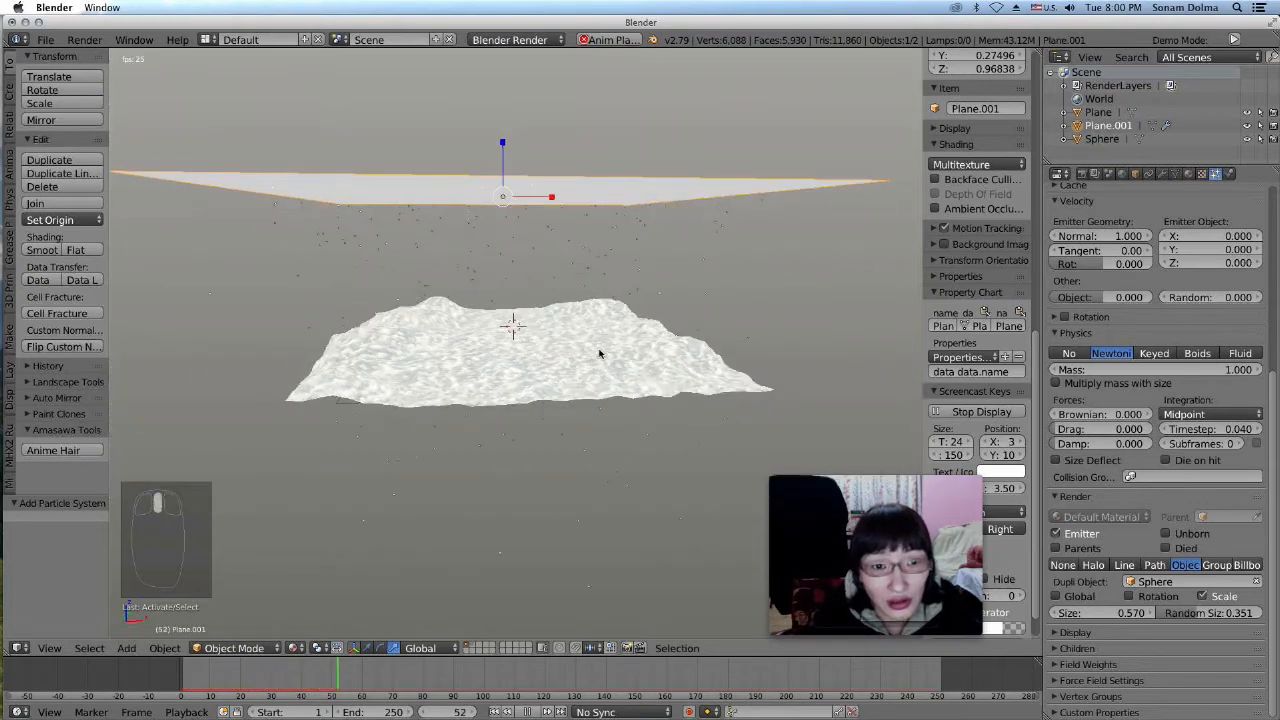
pyautogui.scroll(6, 598, 370)
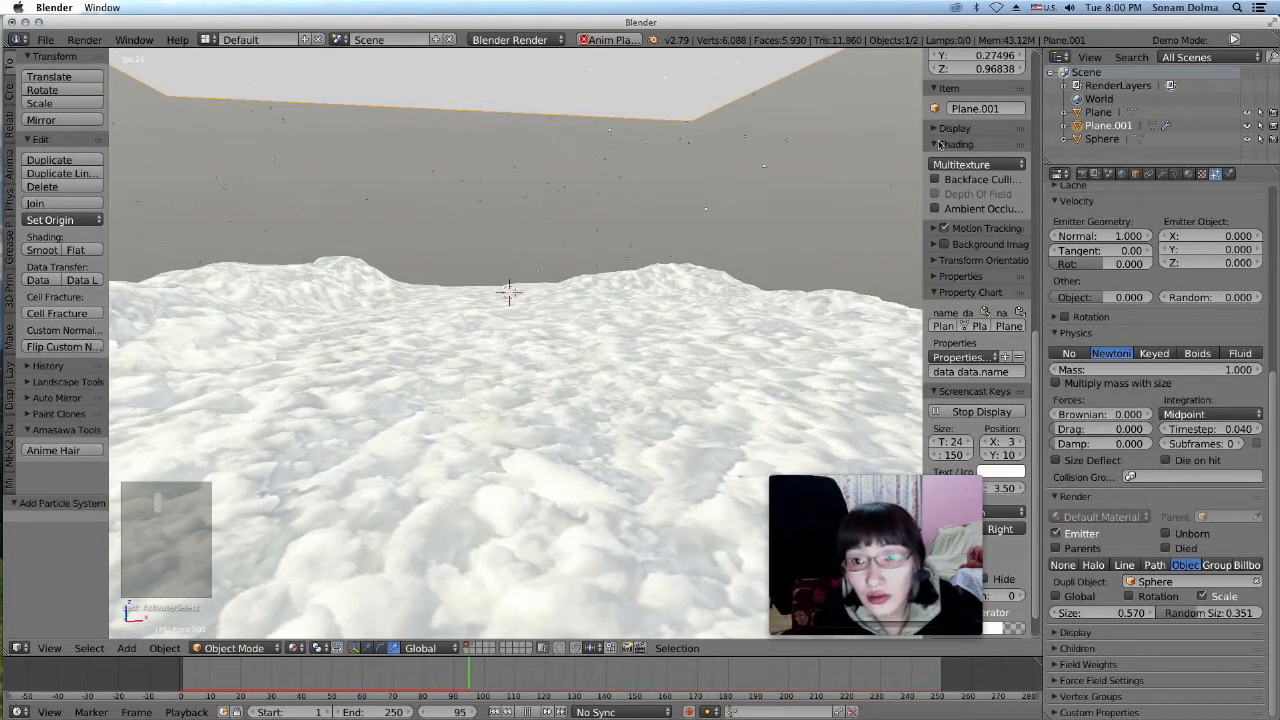
pyautogui.click(934, 128)
pyautogui.click(934, 149)
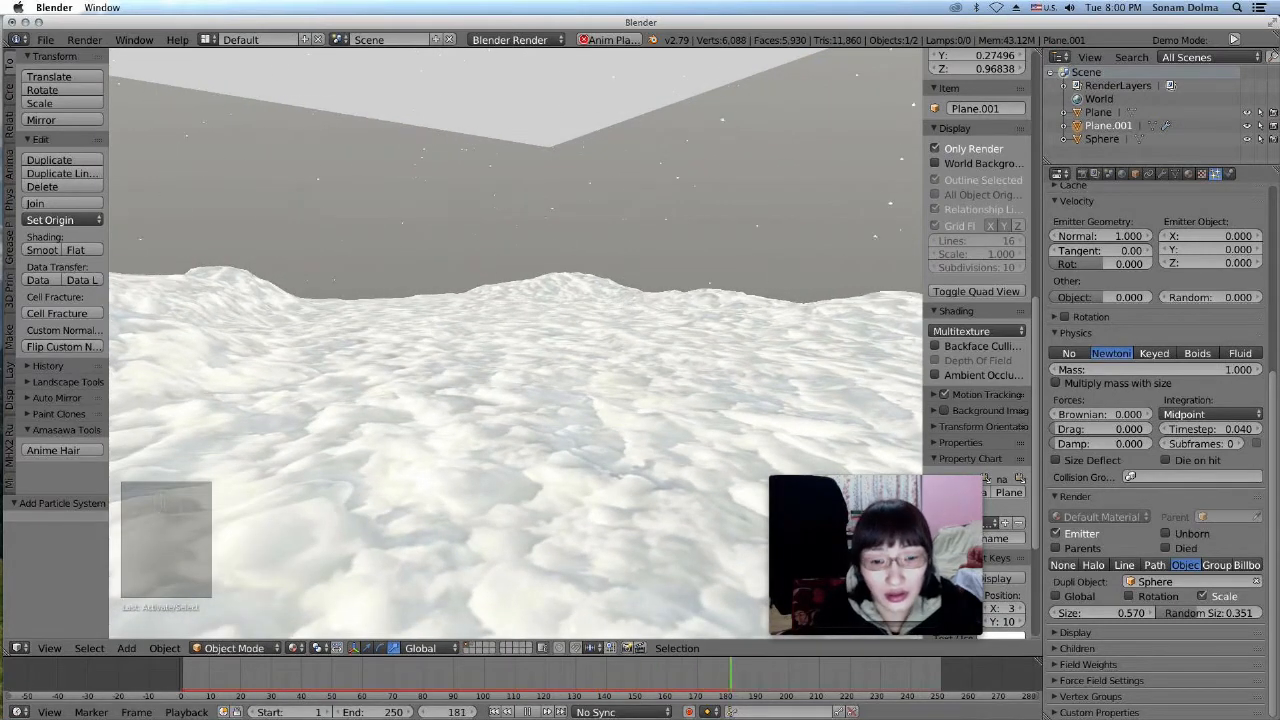
pyautogui.click(530, 712)
pyautogui.click(494, 712)
# Turn off the Only Render display in the viewport
pyautogui.moveTo(537, 371); pyautogui.dragTo(581, 391, button='middle')
pyautogui.click(617, 106)
pyautogui.scroll(-5, 528, 324)
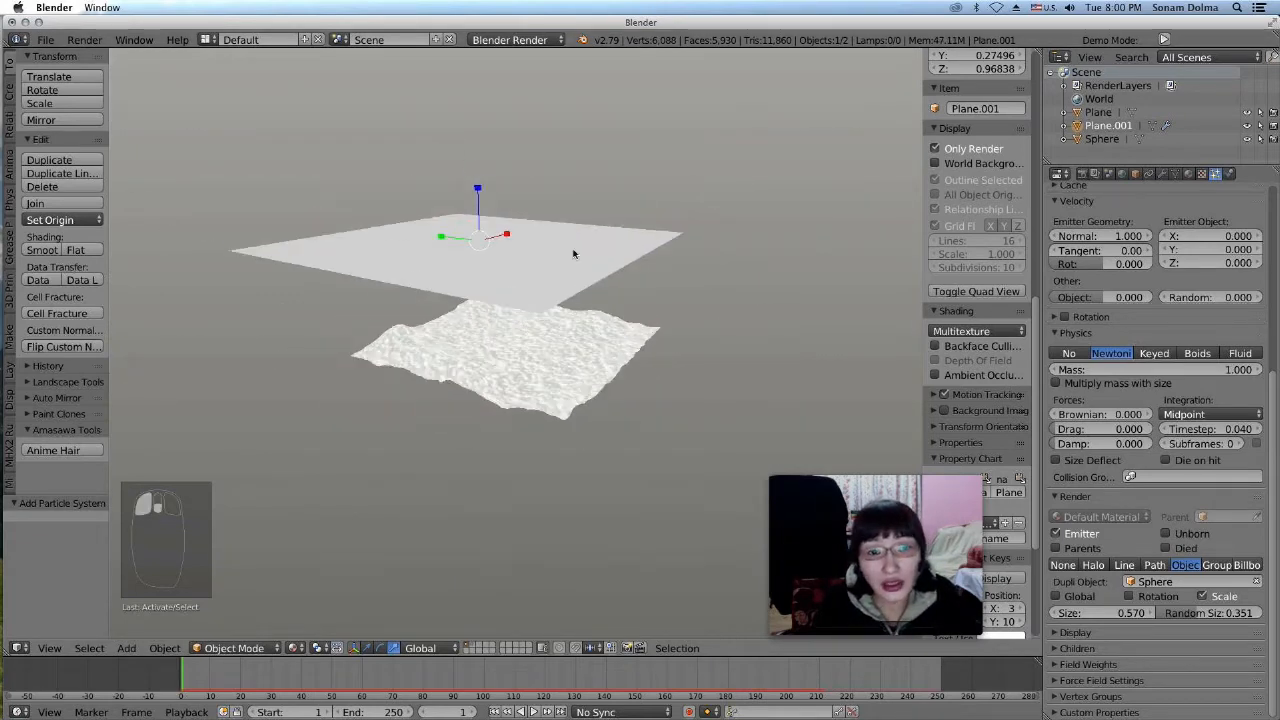
pyautogui.click(935, 148)
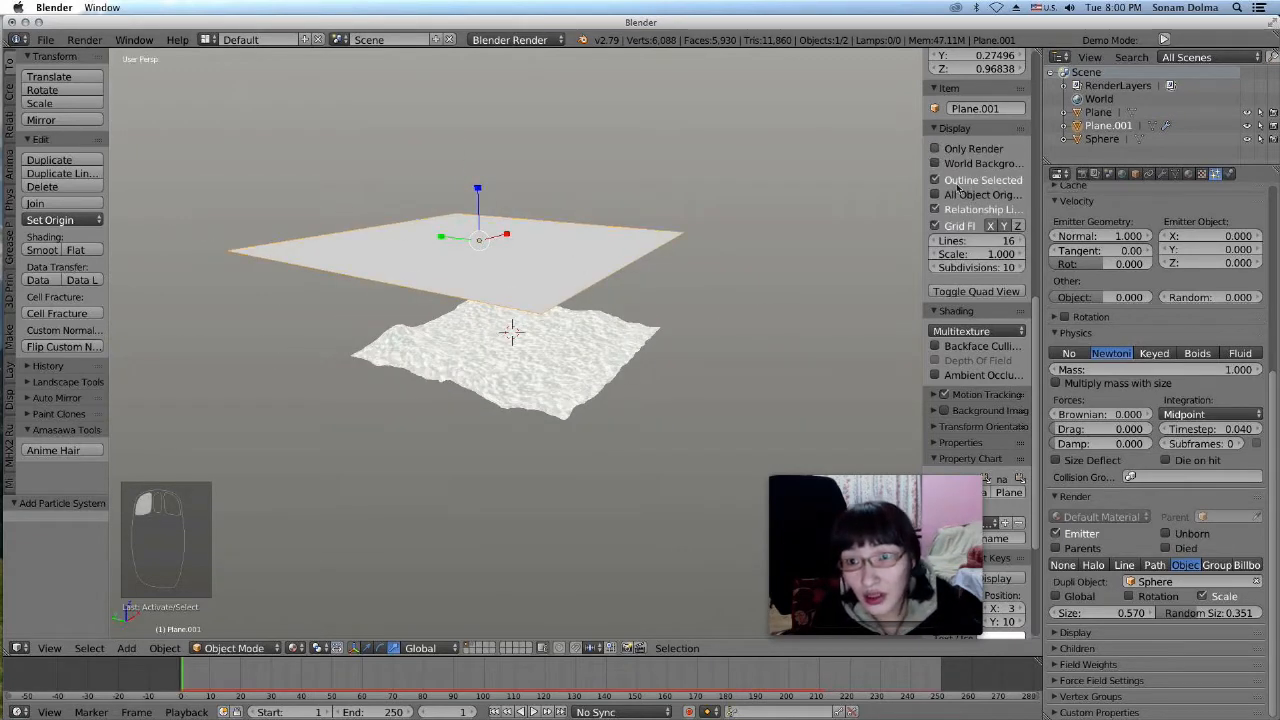
pyautogui.click(1229, 175)
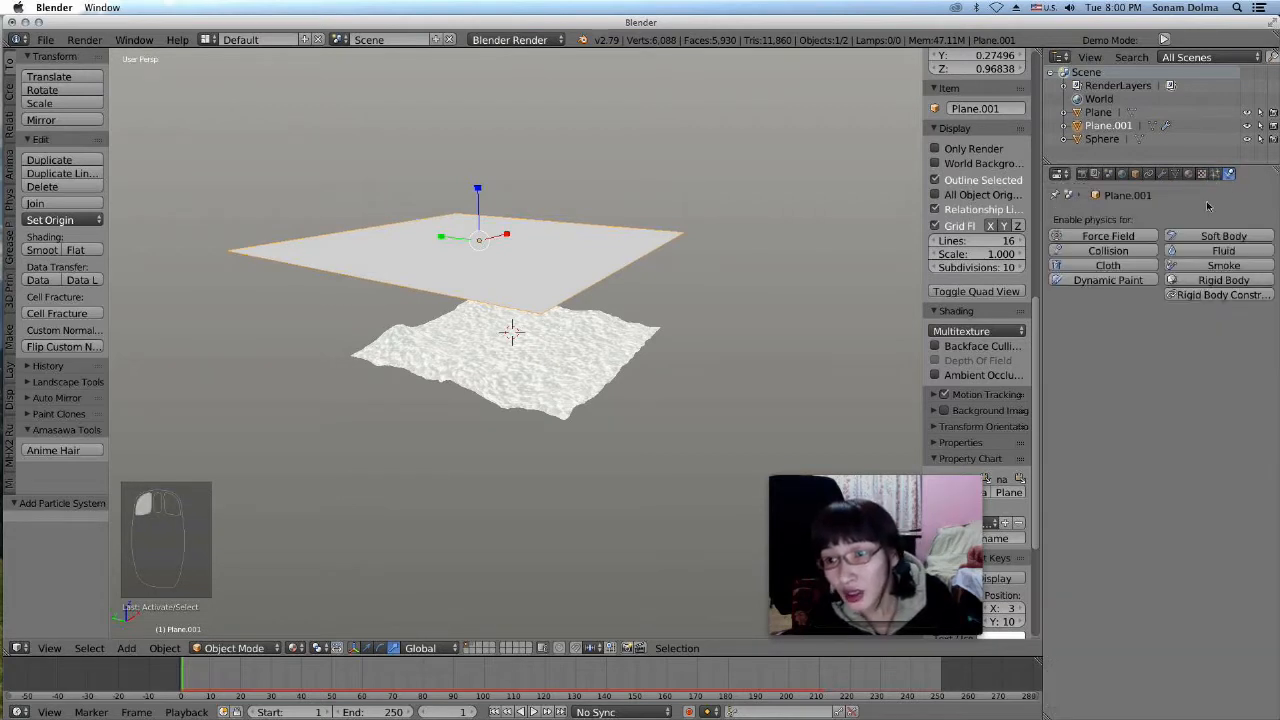
pyautogui.moveTo(576, 295); pyautogui.dragTo(604, 282, button='middle')
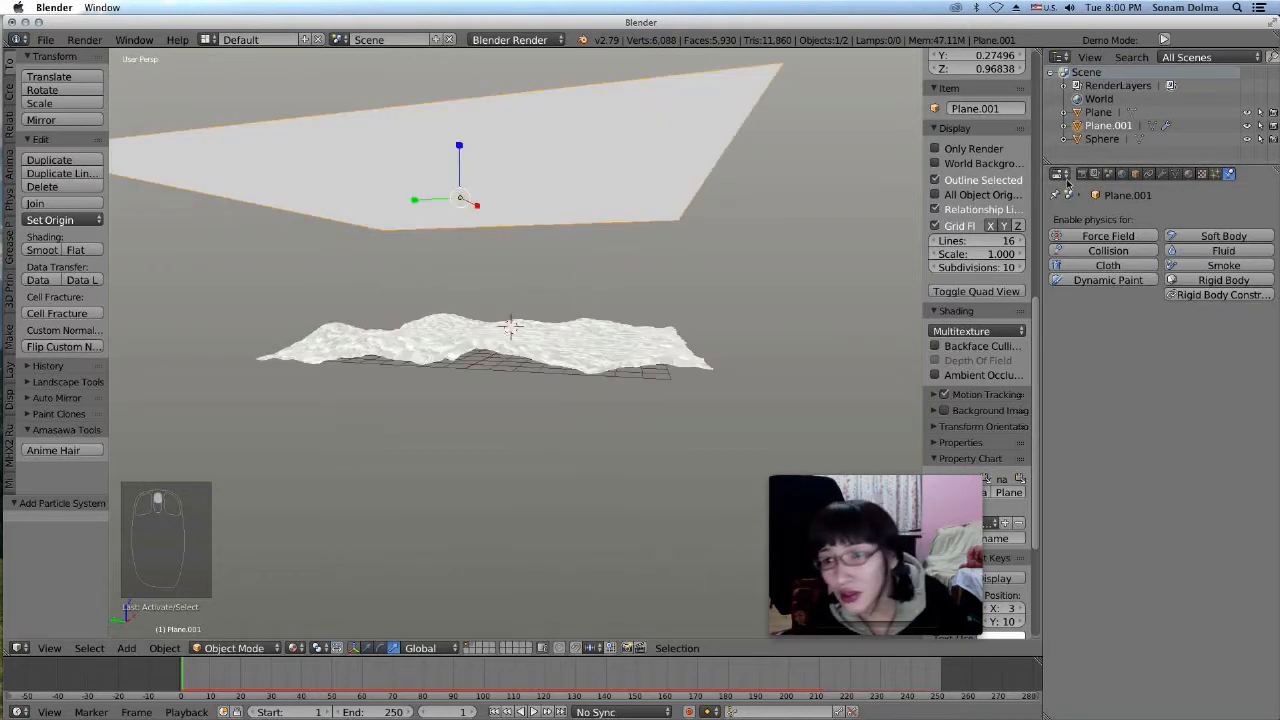
pyautogui.click(1174, 175)
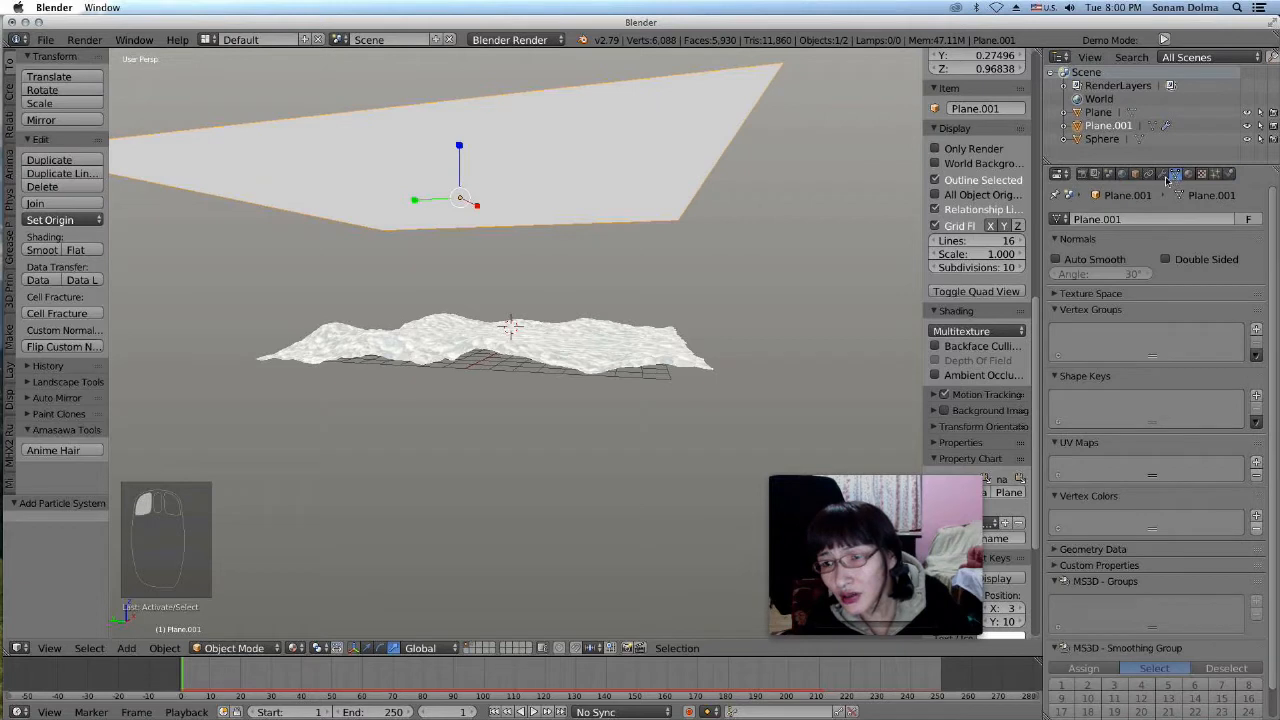
pyautogui.click(1162, 176)
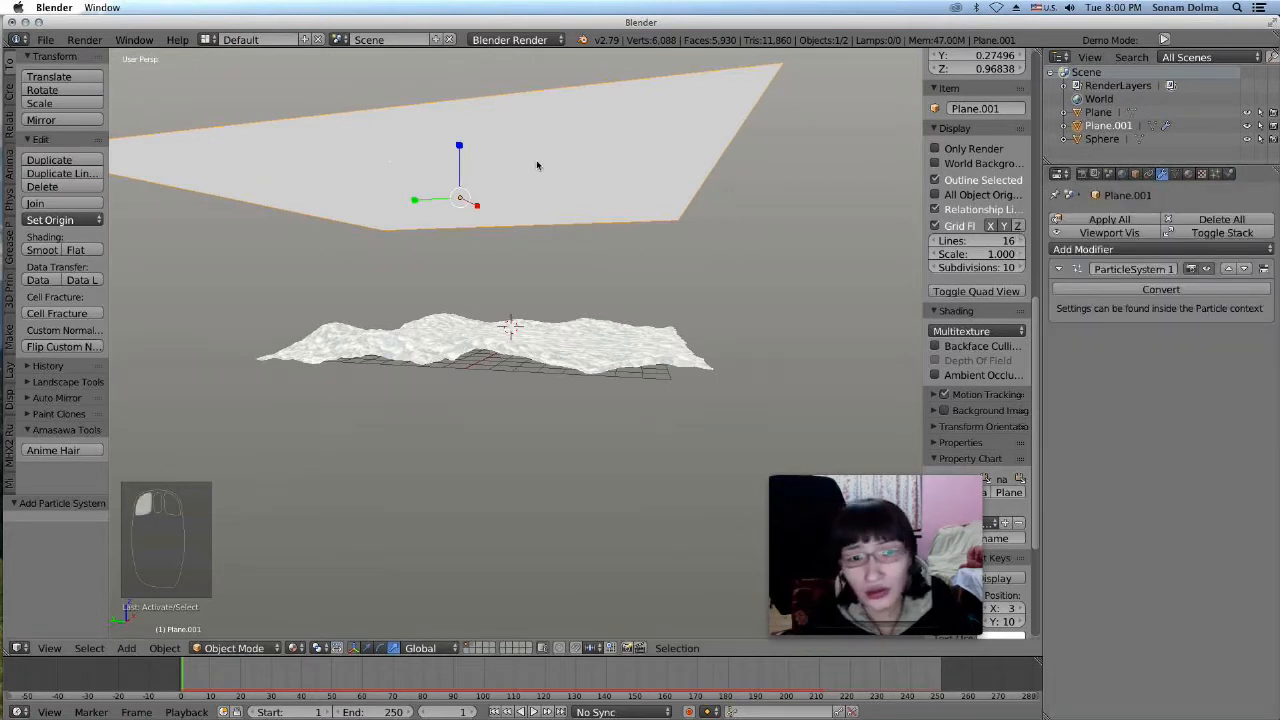
pyautogui.click(1229, 175)
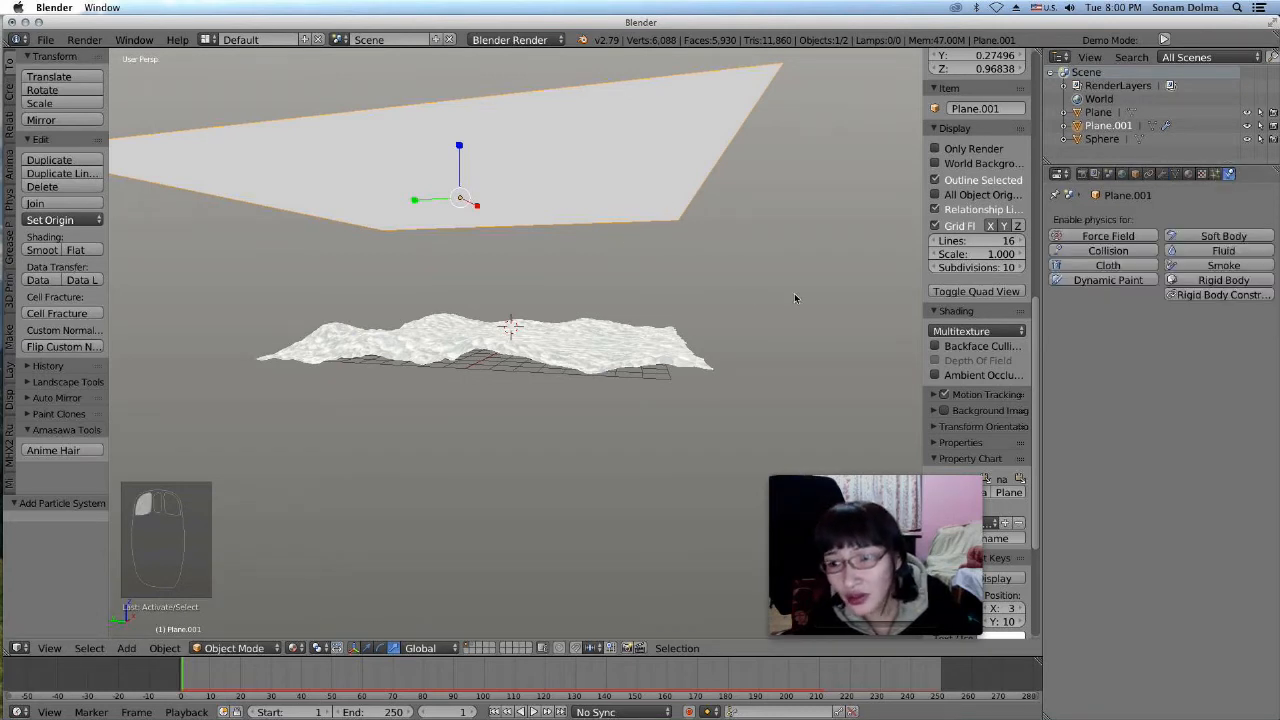
# Play the snowfall from a low side view of the terrain, then pause it partway to check how the particles fall
pyautogui.moveTo(574, 300); pyautogui.dragTo(575, 305, button='middle')
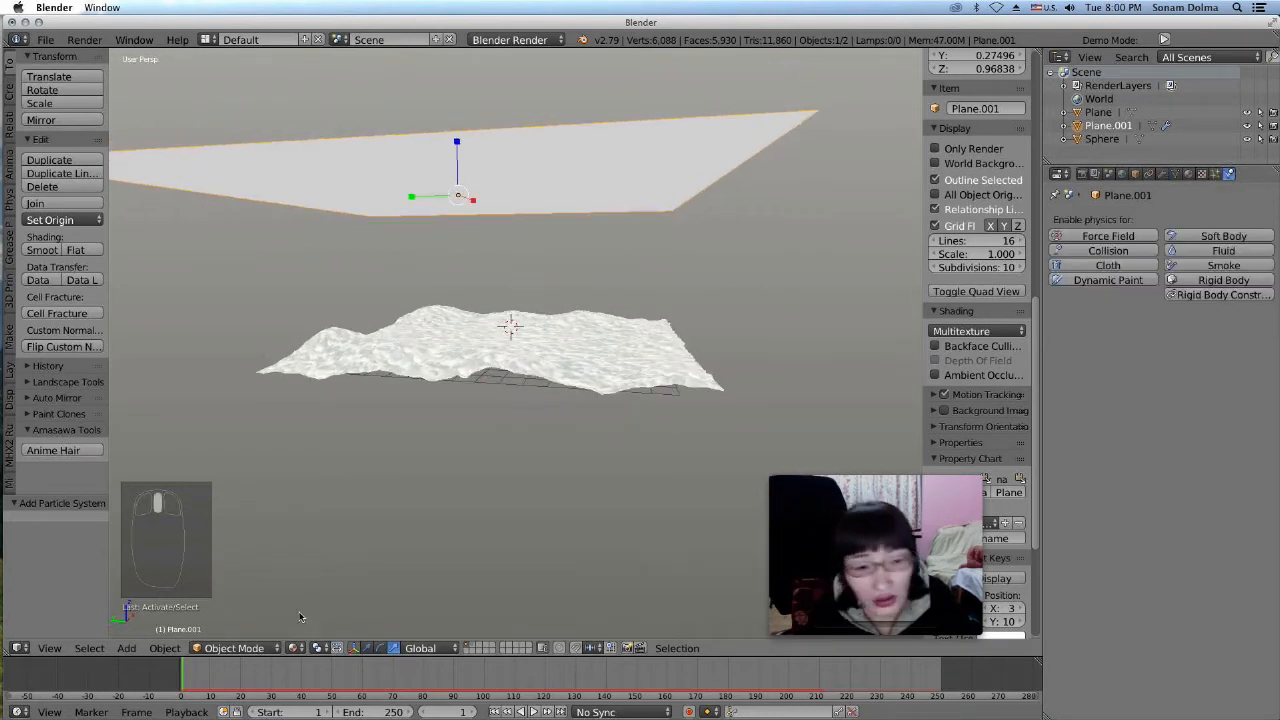
pyautogui.click(534, 711)
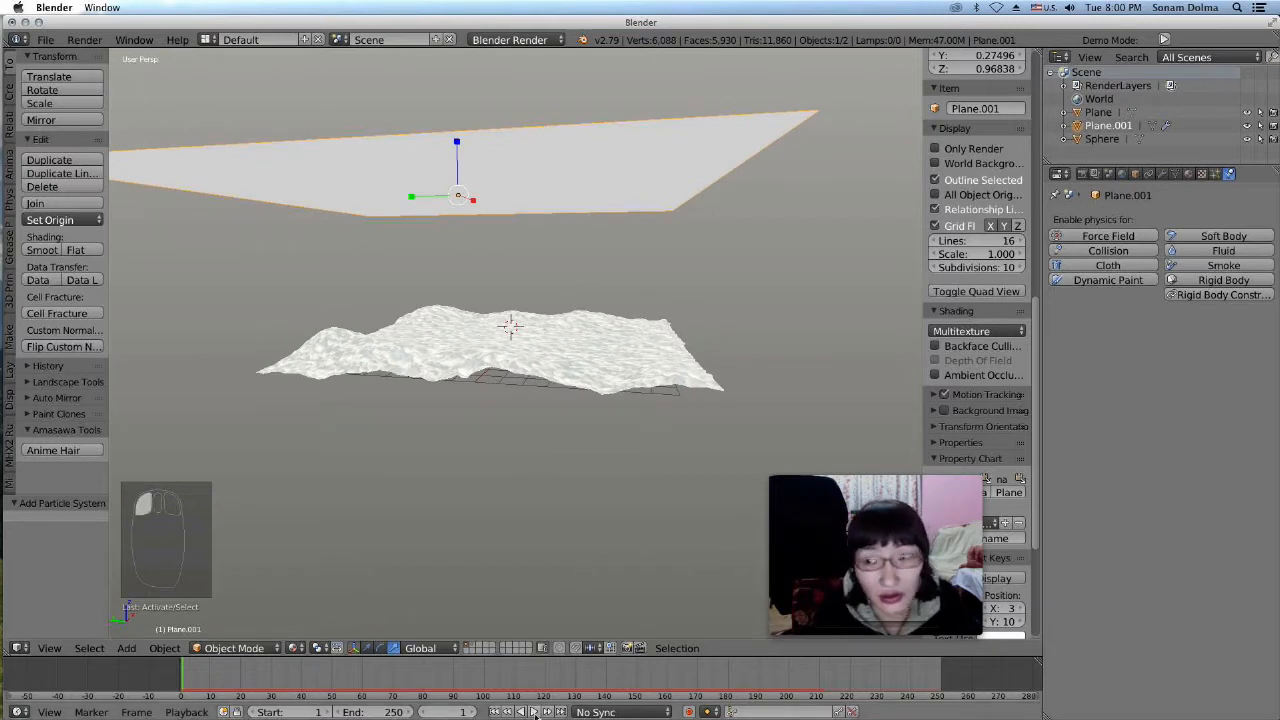
pyautogui.click(534, 712)
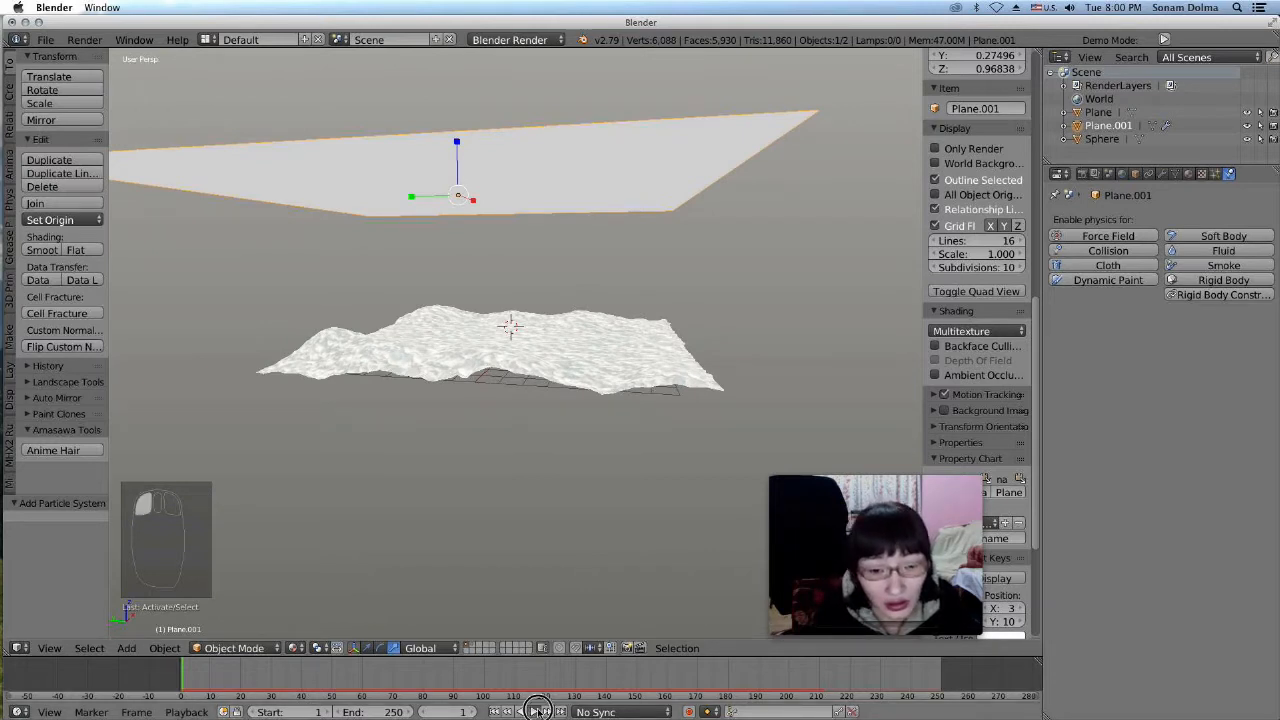
pyautogui.click(534, 712)
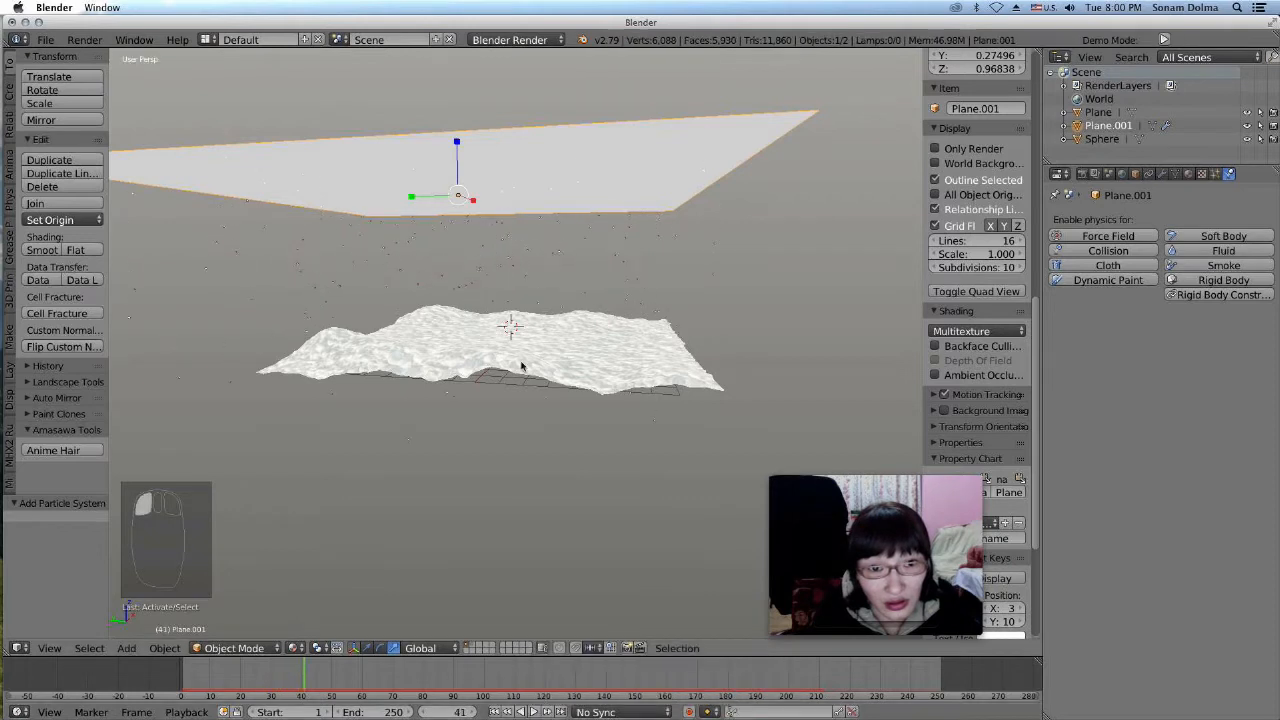
pyautogui.moveTo(547, 347); pyautogui.dragTo(558, 348, button='middle')
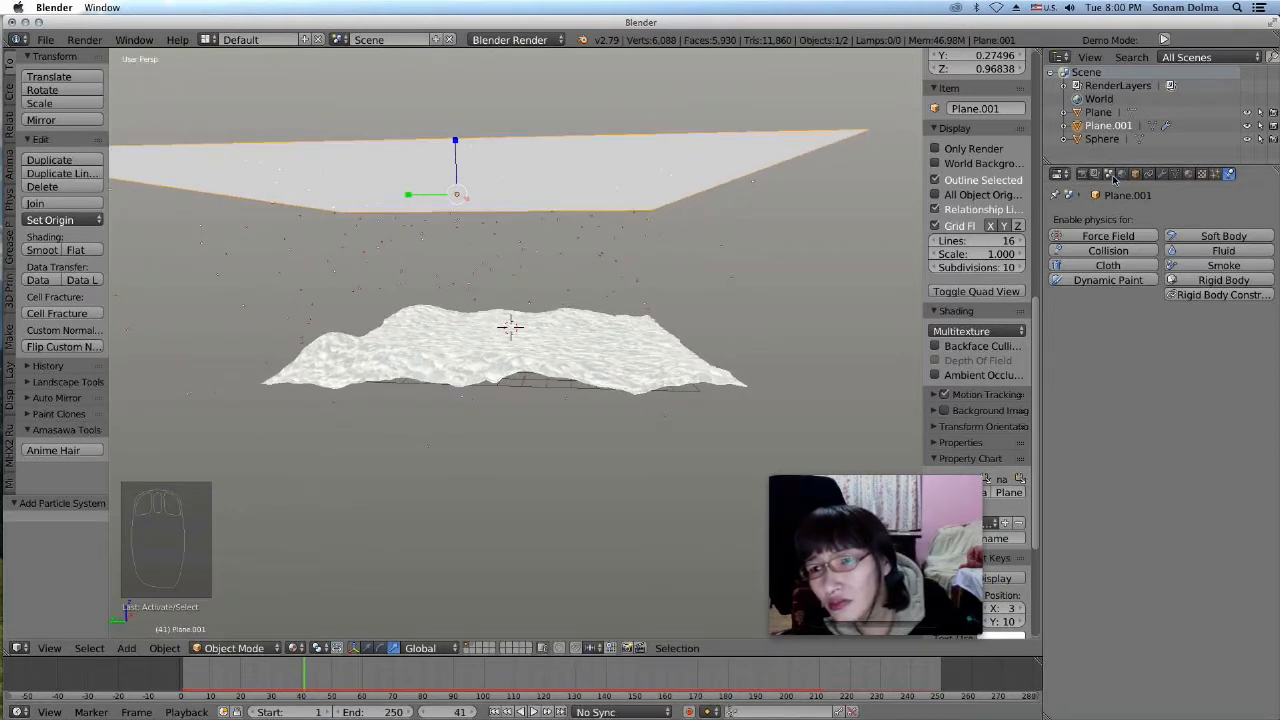
# Set the scene's Z gravity to -7.38, play the snowfall from the first frame, then stop and rewind it
pyautogui.click(1109, 175)
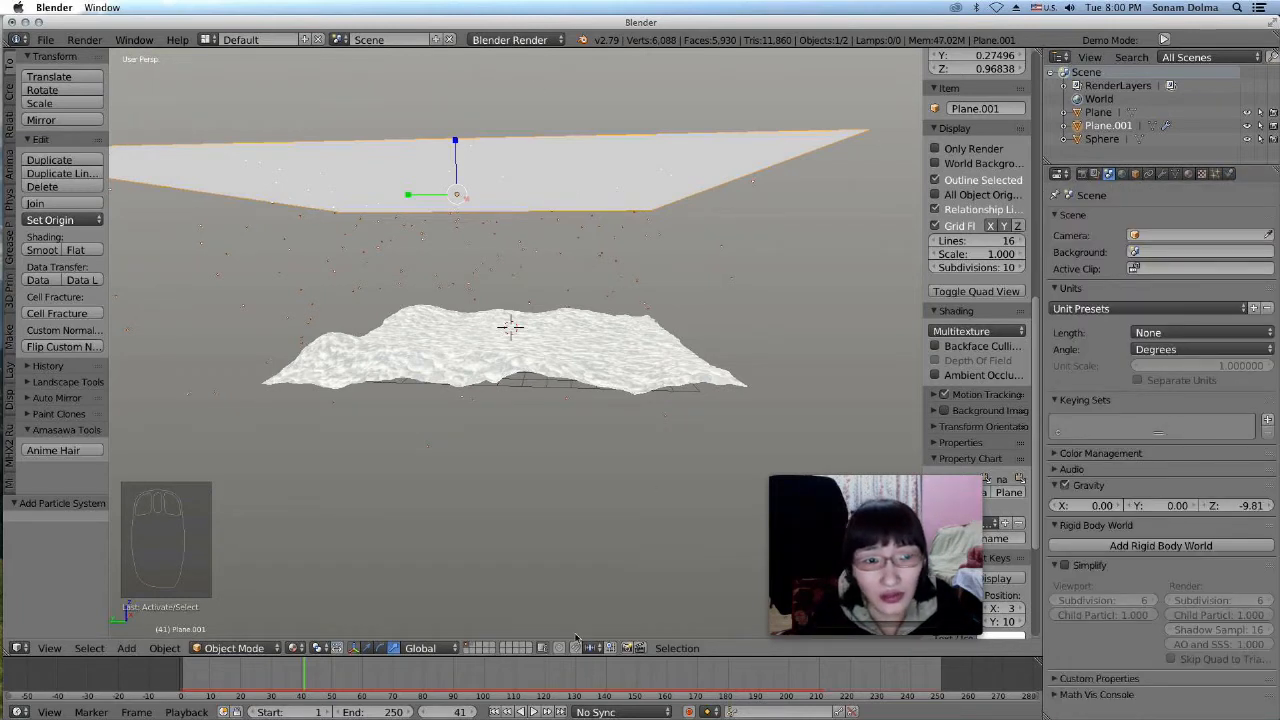
pyautogui.click(1237, 509)
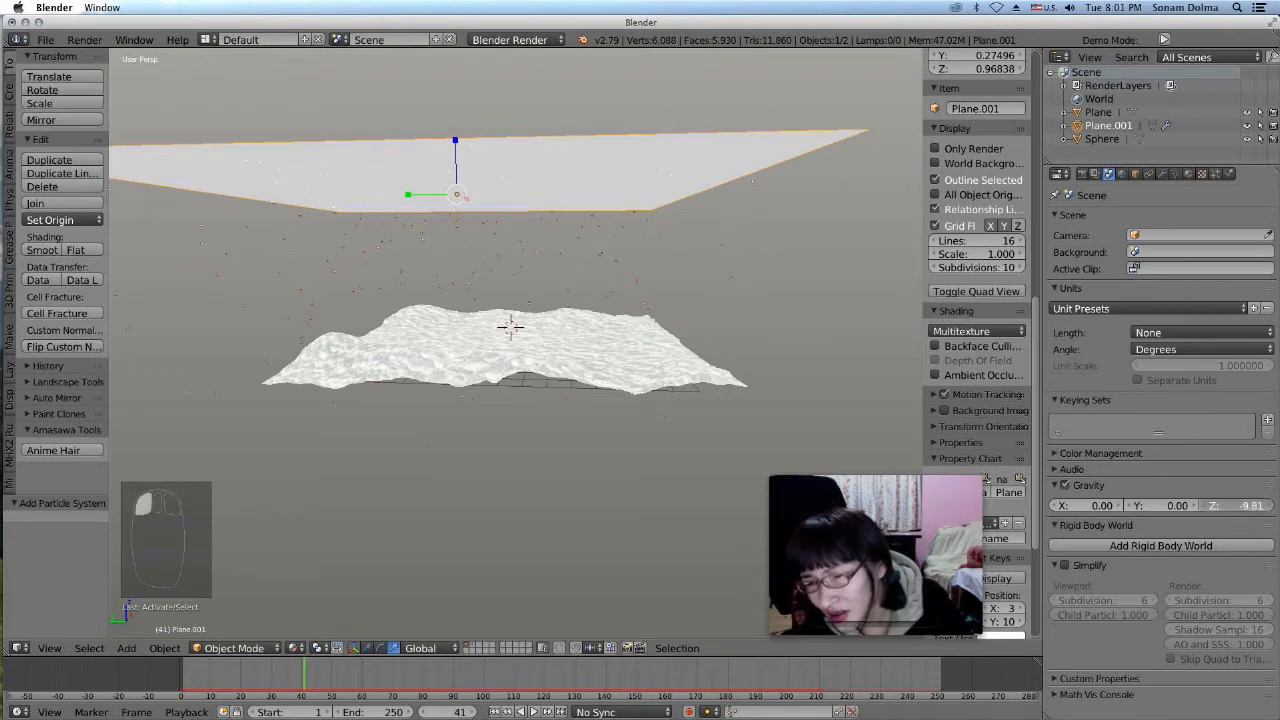
pyautogui.moveTo(1237, 505); pyautogui.dragTo(1228, 505)
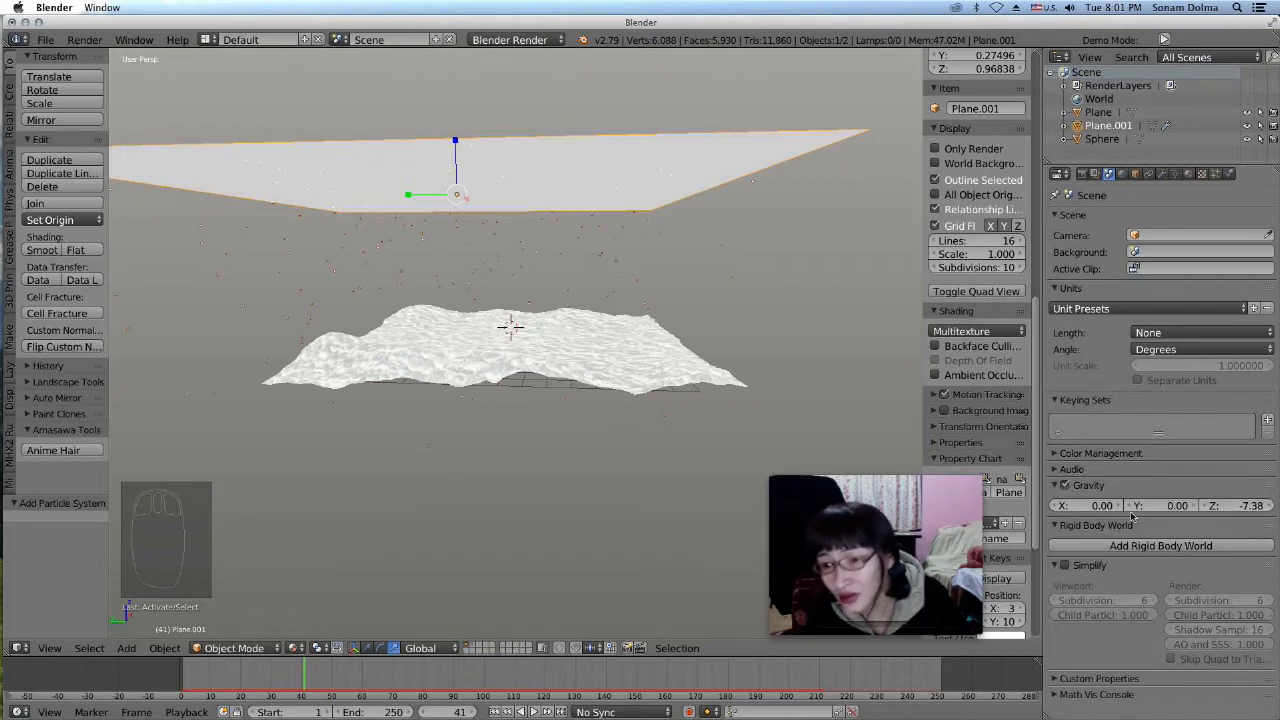
pyautogui.click(496, 713)
pyautogui.click(533, 712)
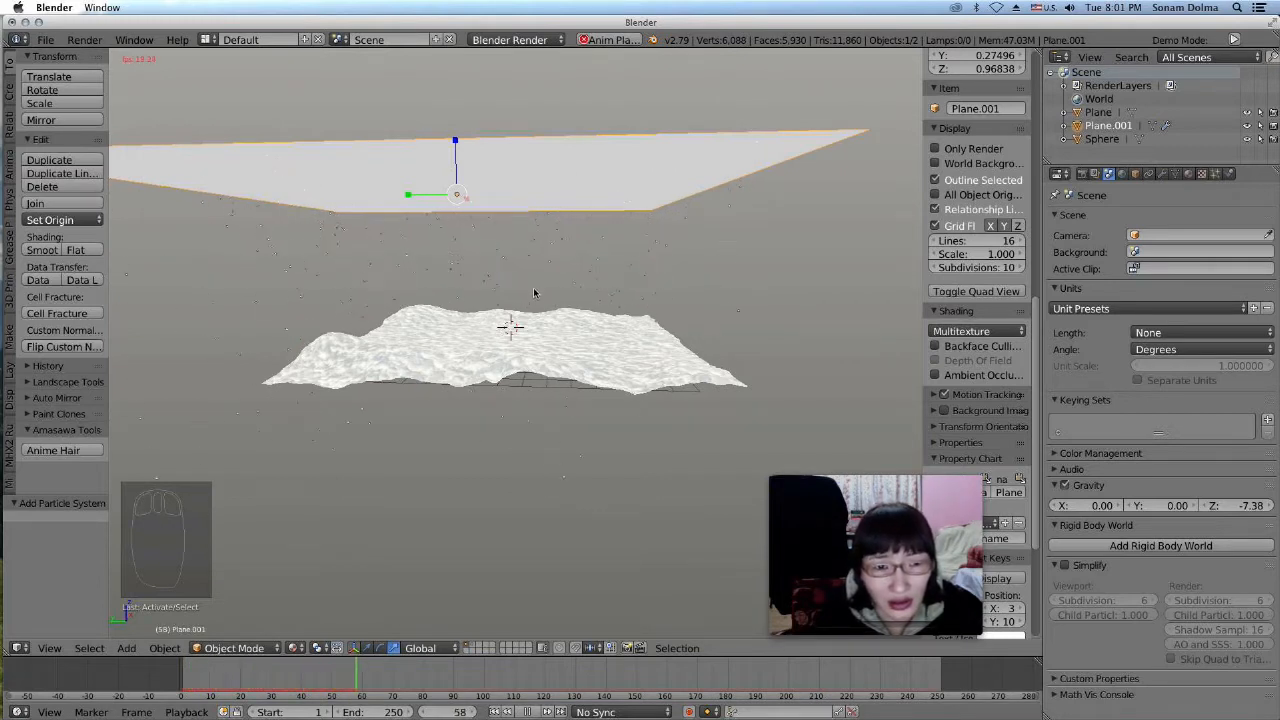
pyautogui.click(509, 712)
pyautogui.click(494, 712)
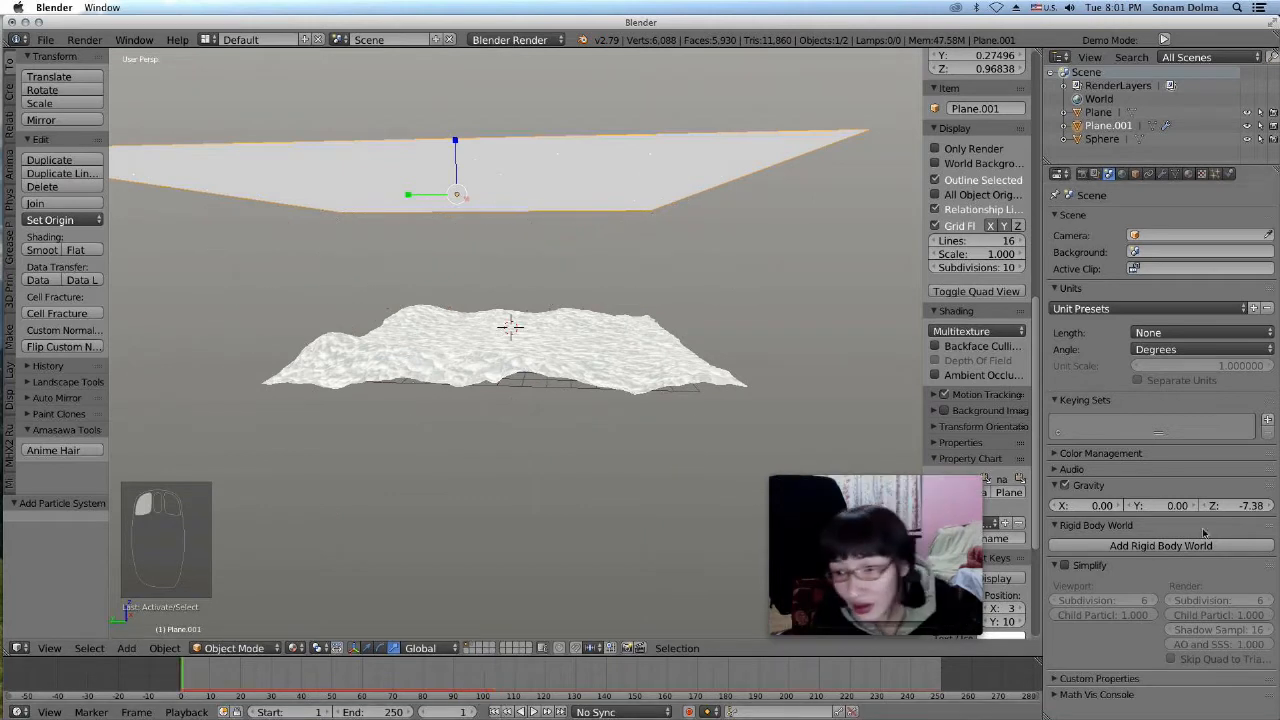
# Set the scene's Z gravity to -5.78, play the snowfall to inspect it around the terrain, then rewind the animation
pyautogui.click(1229, 511)
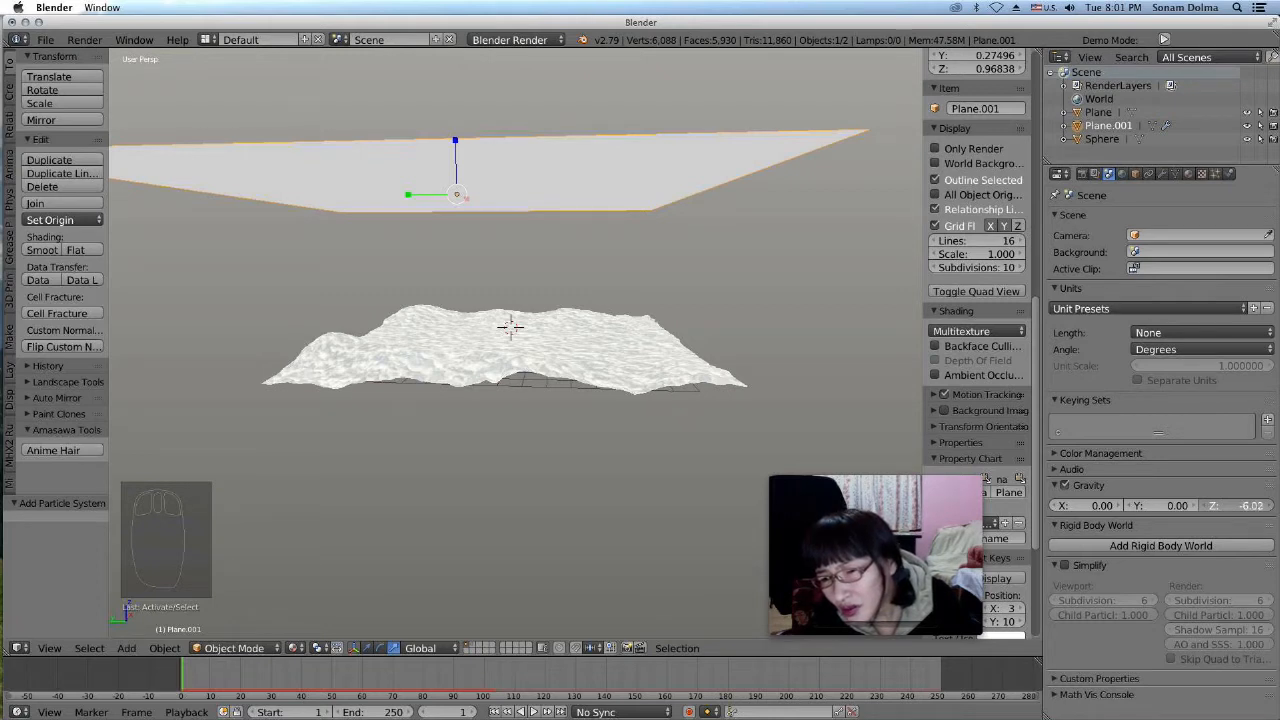
pyautogui.moveTo(1229, 511); pyautogui.dragTo(1234, 511)
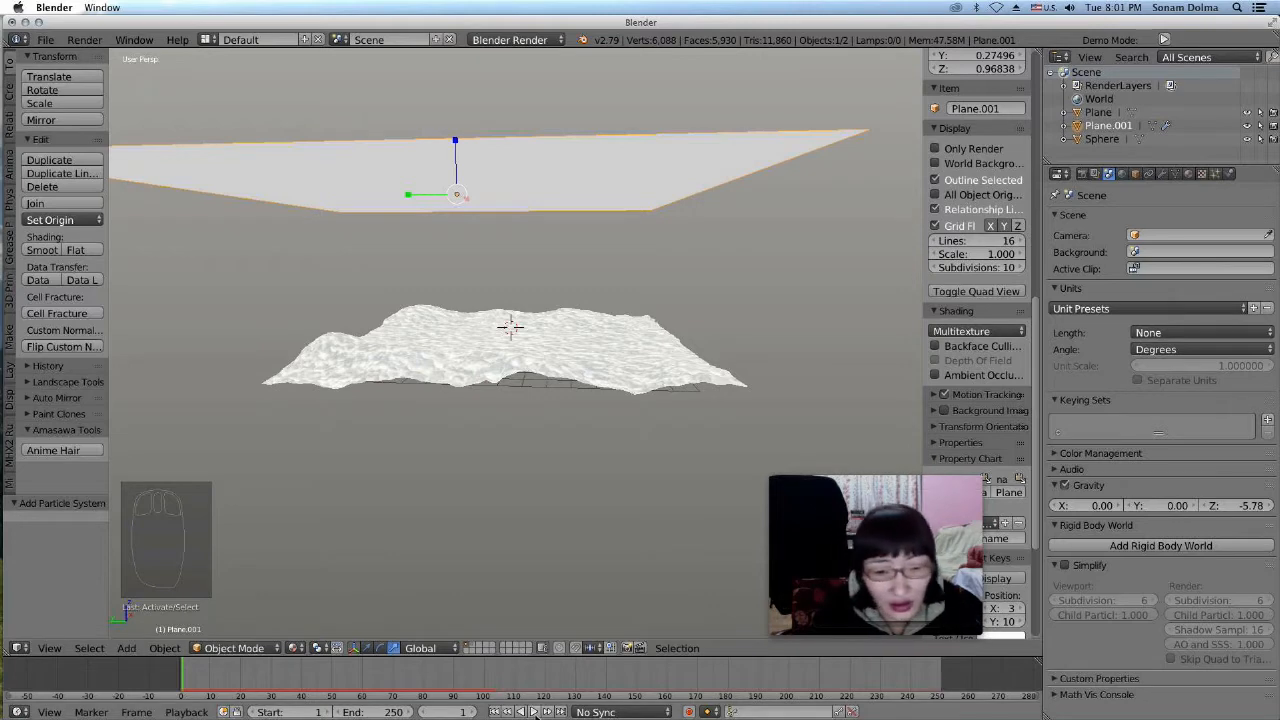
pyautogui.click(539, 712)
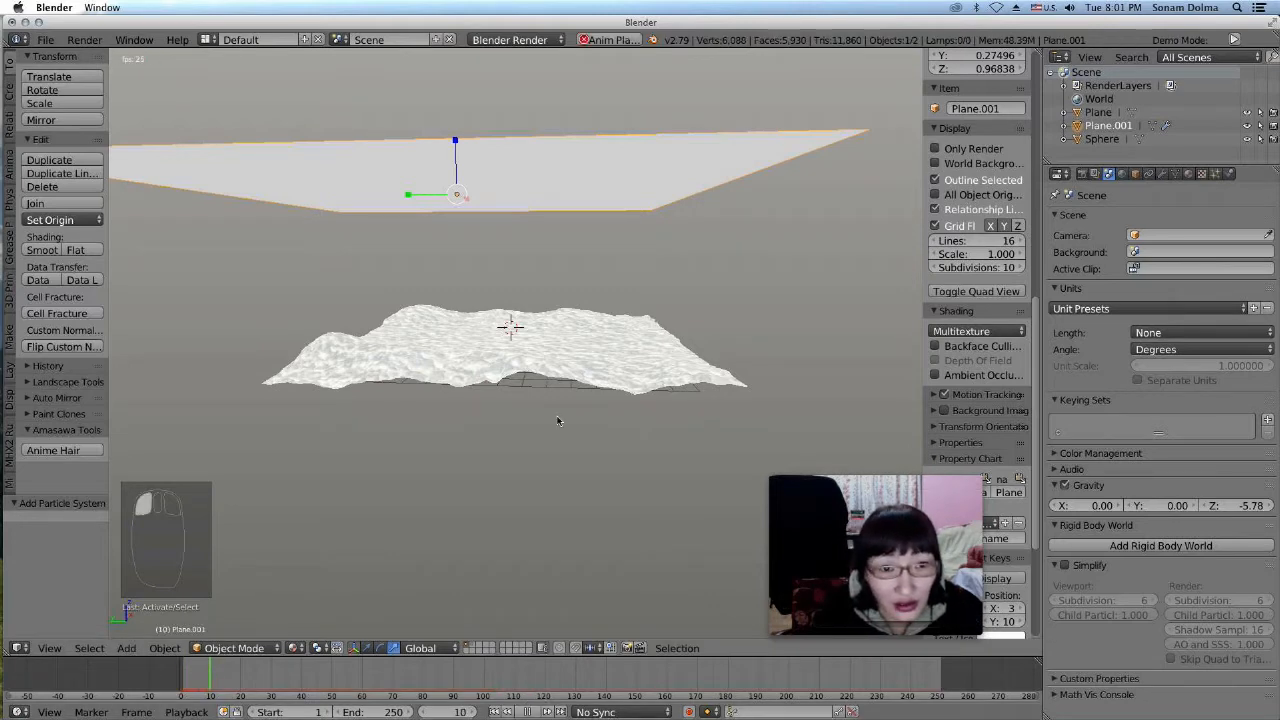
pyautogui.scroll(3, 560, 420)
pyautogui.moveTo(572, 414); pyautogui.dragTo(599, 420, button='middle')
pyautogui.scroll(3, 596, 426)
pyautogui.scroll(-5, 600, 423)
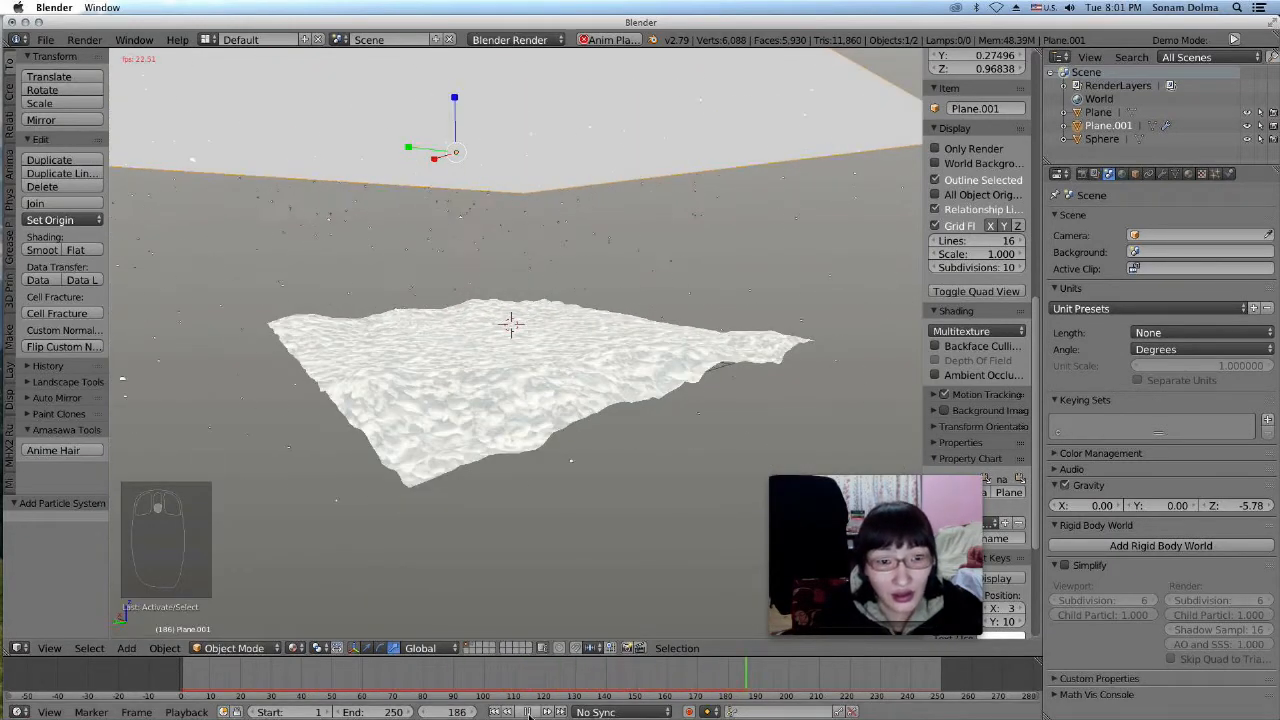
pyautogui.click(494, 713)
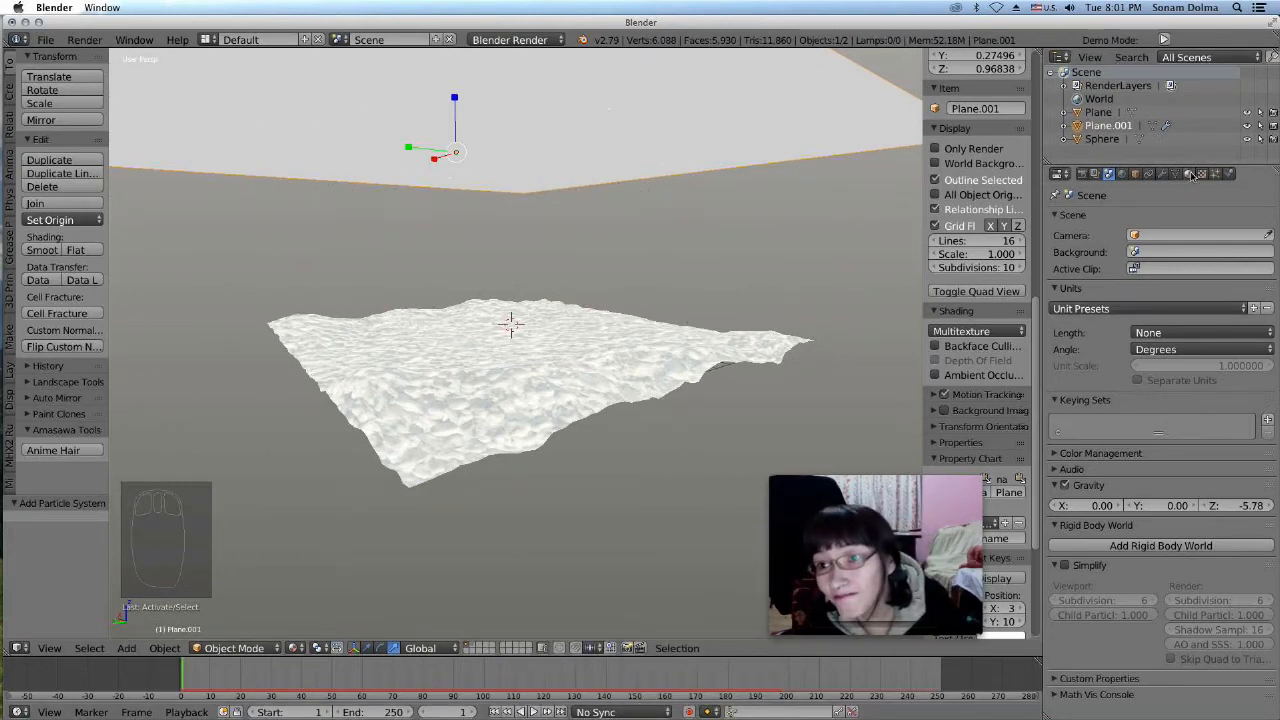
# Show the emitter plane's particle settings, play the snowfall from a low side view, and stop it partway through
pyautogui.click(1215, 174)
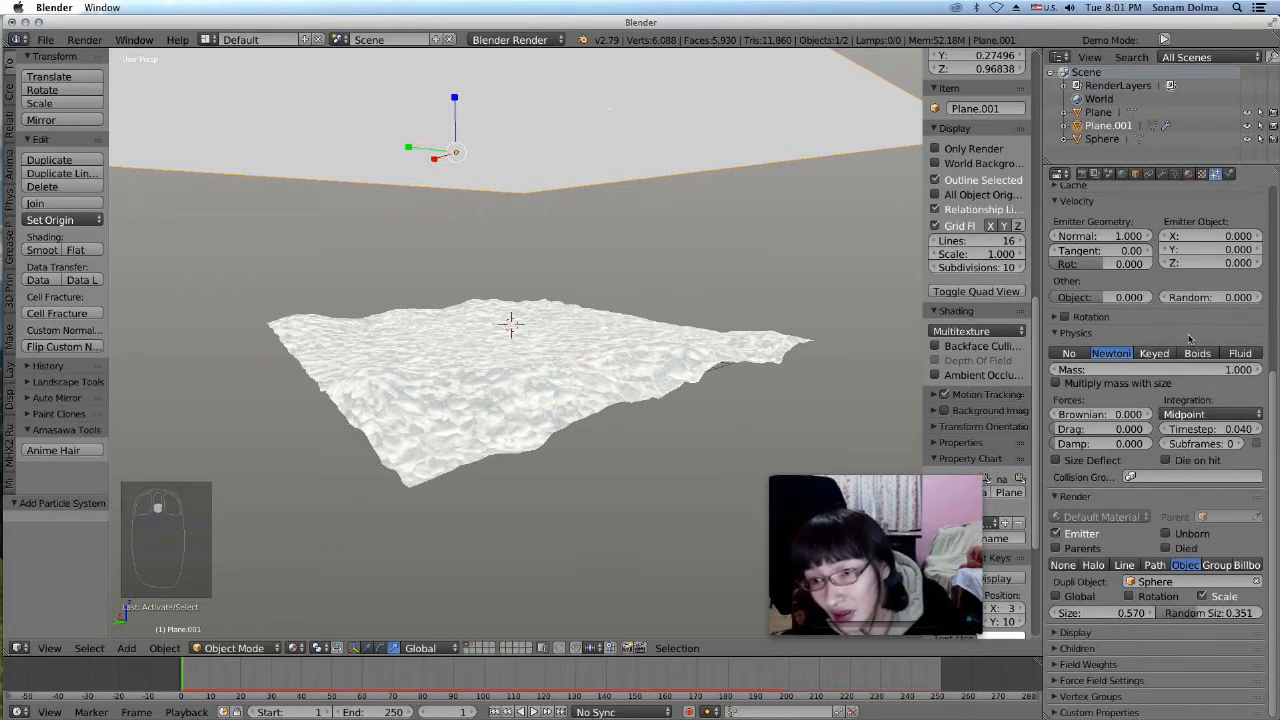
pyautogui.click(533, 712)
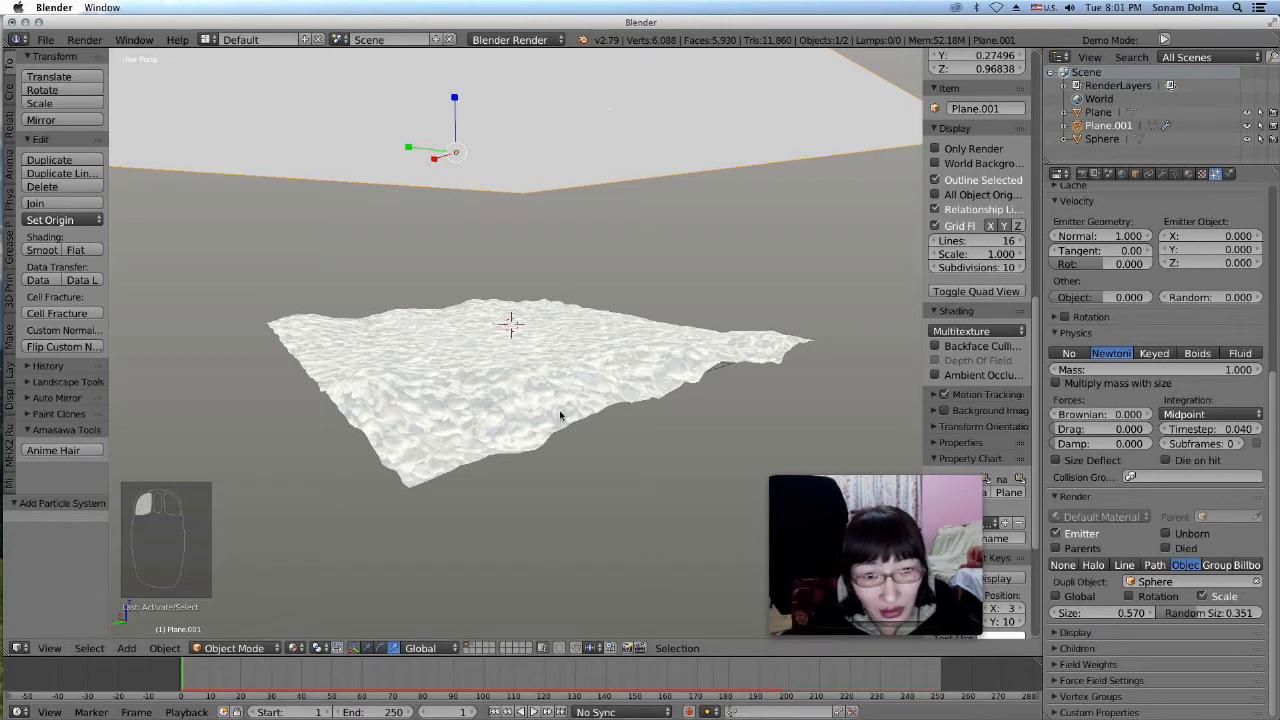
pyautogui.moveTo(564, 417); pyautogui.dragTo(525, 399, button='middle')
pyautogui.click(533, 712)
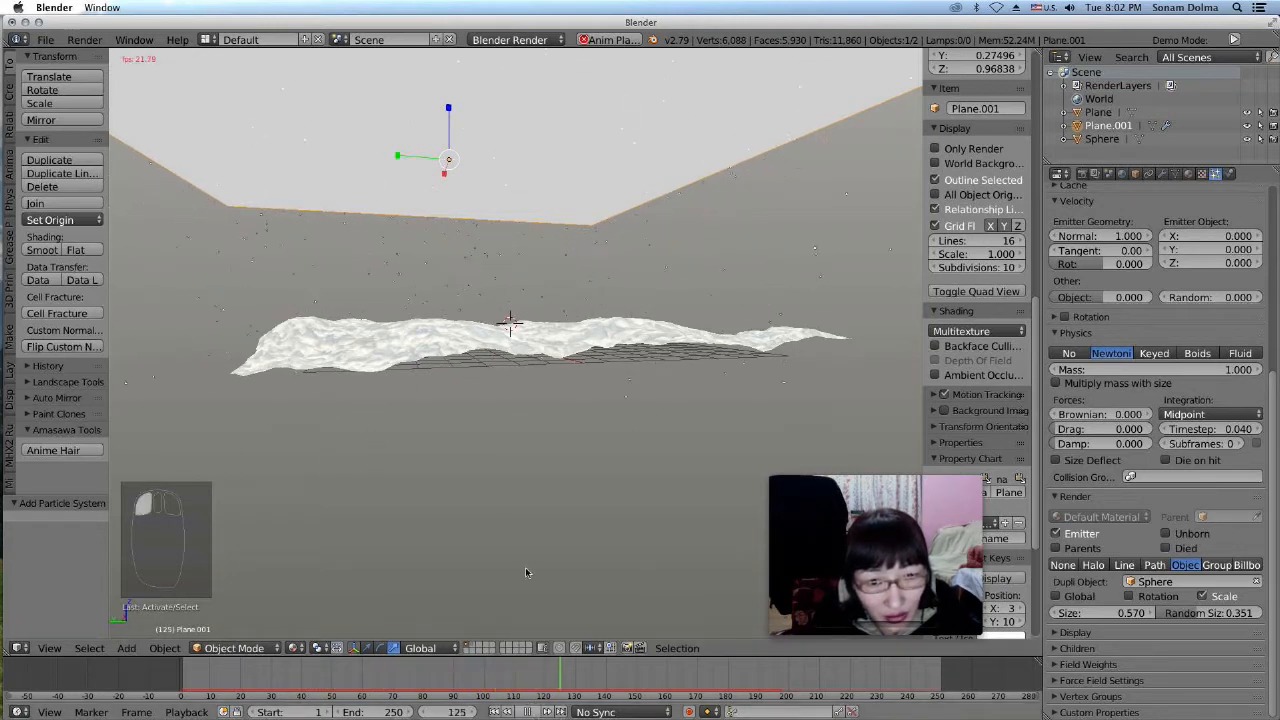
pyautogui.hotkey('alt', 'a')
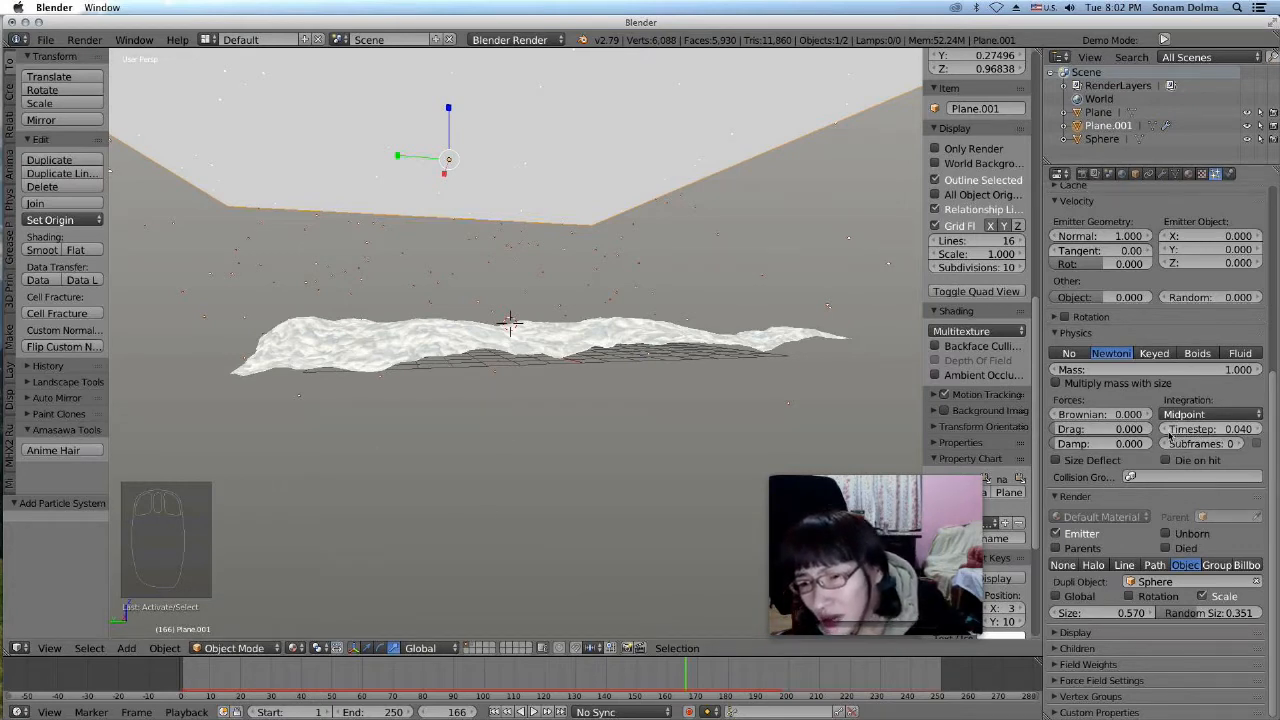
# Set the particles' lifetime to 39.300, play the snowfall from the first frame, then stop and rewind it
pyautogui.scroll(8, 1186, 370)
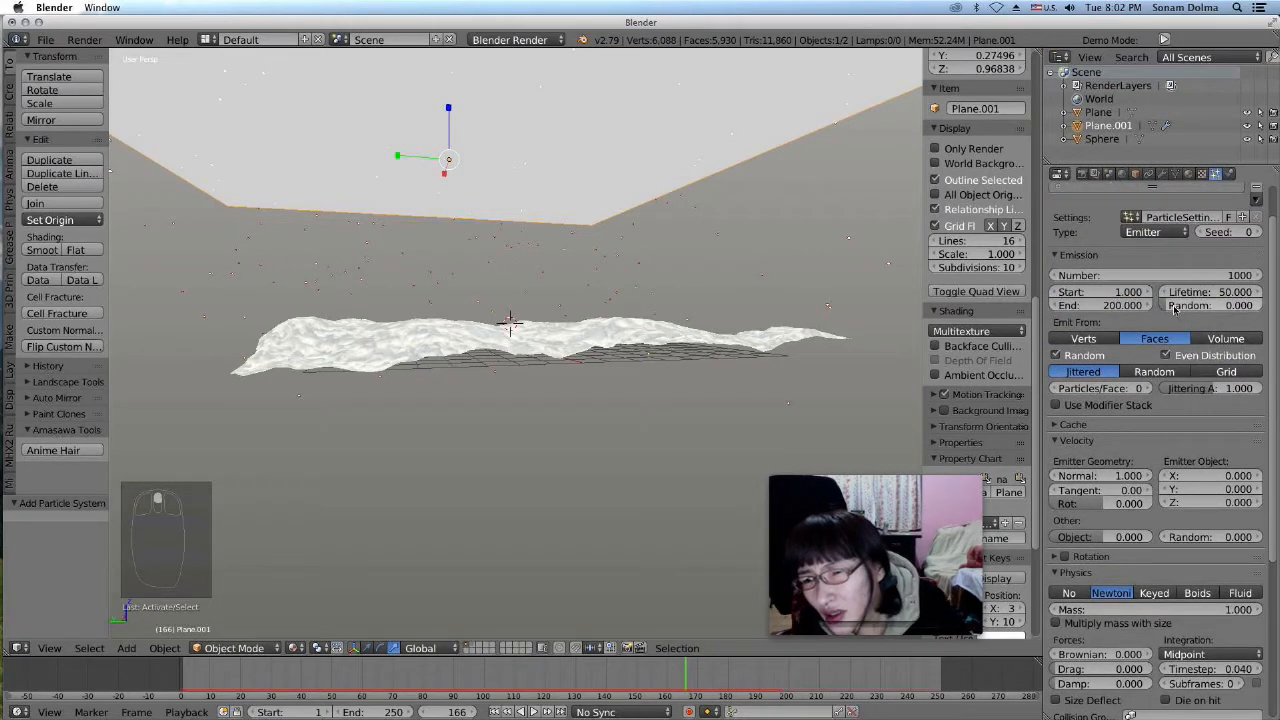
pyautogui.moveTo(1210, 291); pyautogui.dragTo(1198, 291)
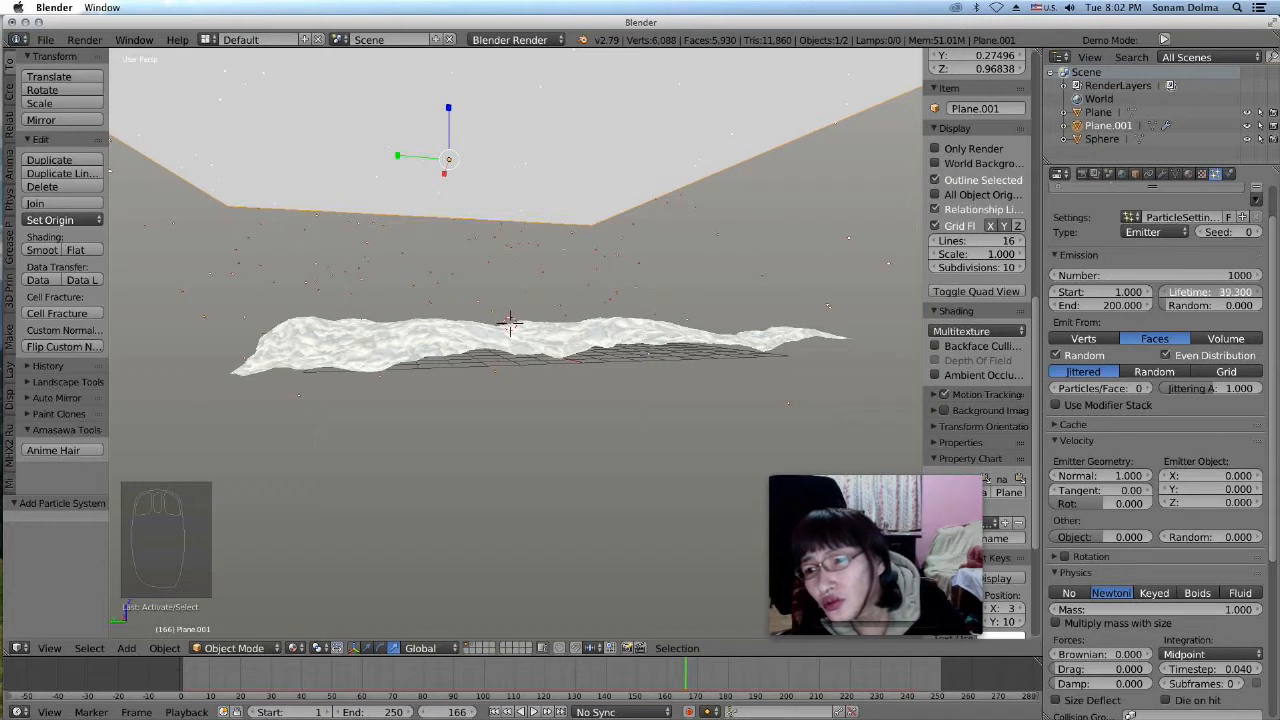
pyautogui.click(495, 712)
pyautogui.click(534, 712)
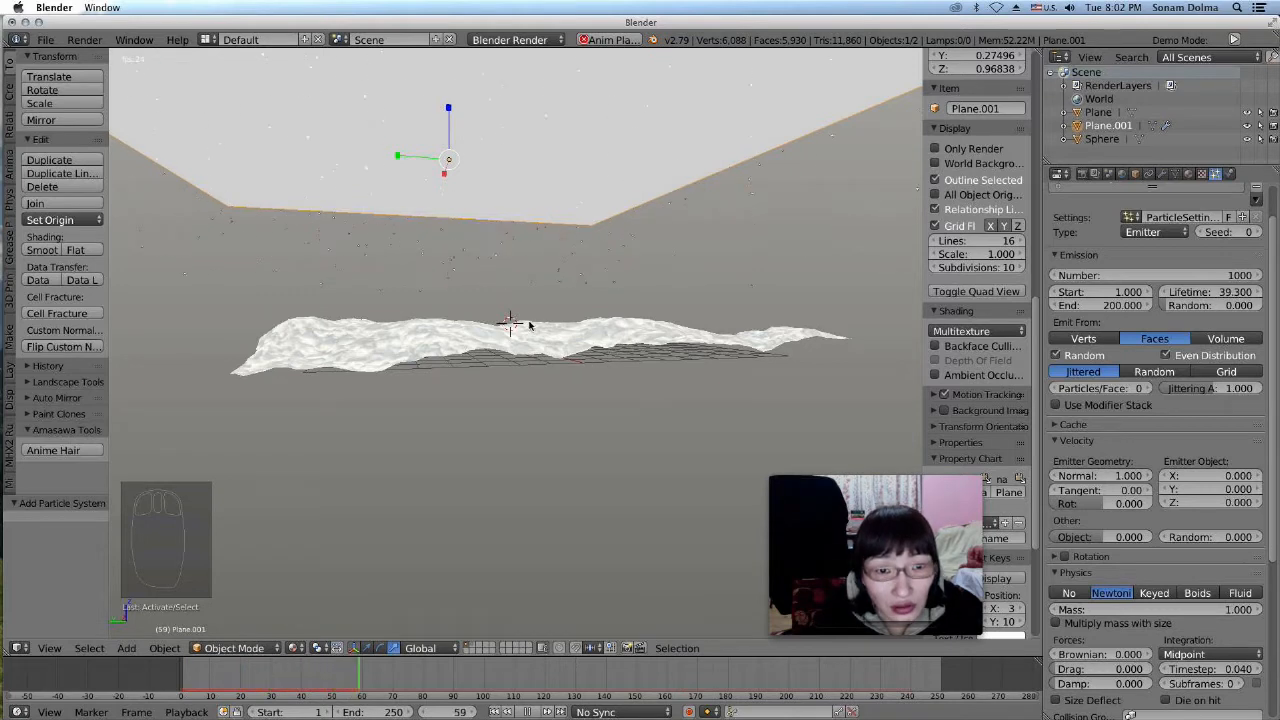
pyautogui.click(523, 712)
pyautogui.click(496, 712)
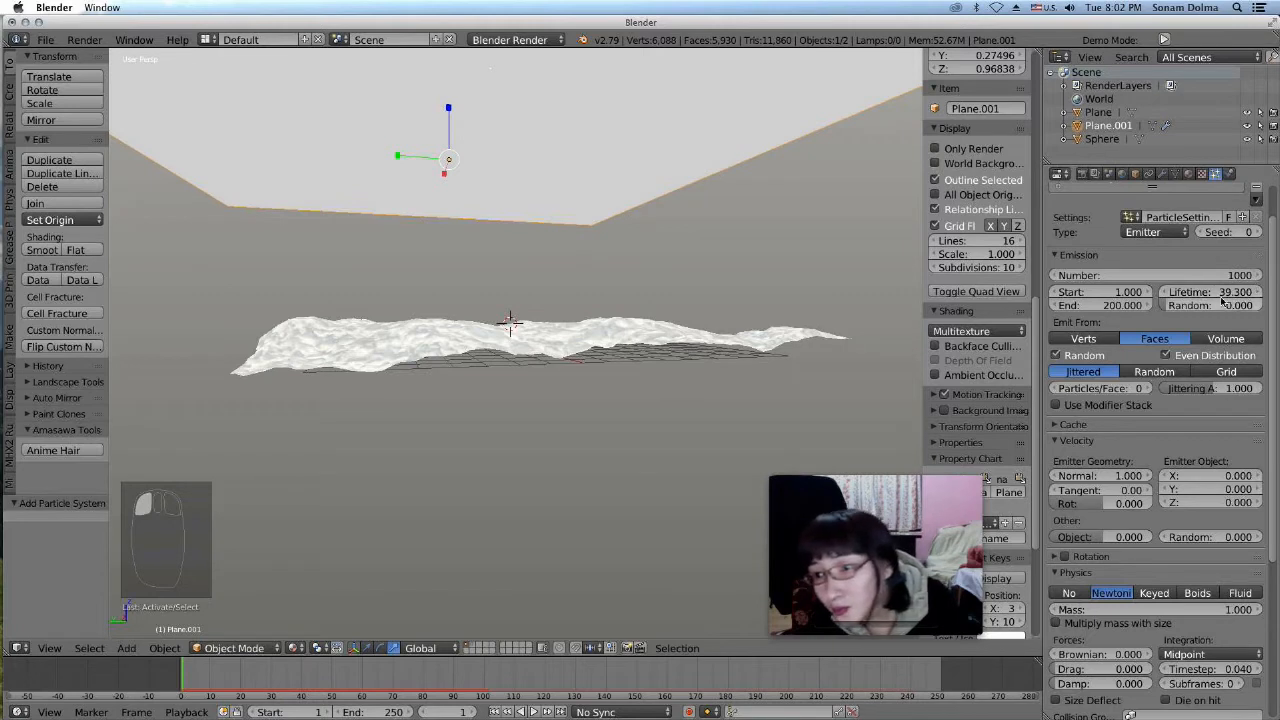
# Set the particles' lifetime to 40.100, play the snowfall while inspecting it close to the terrain surface, then stop and rewind it
pyautogui.moveTo(1257, 296); pyautogui.dragTo(1261, 292)
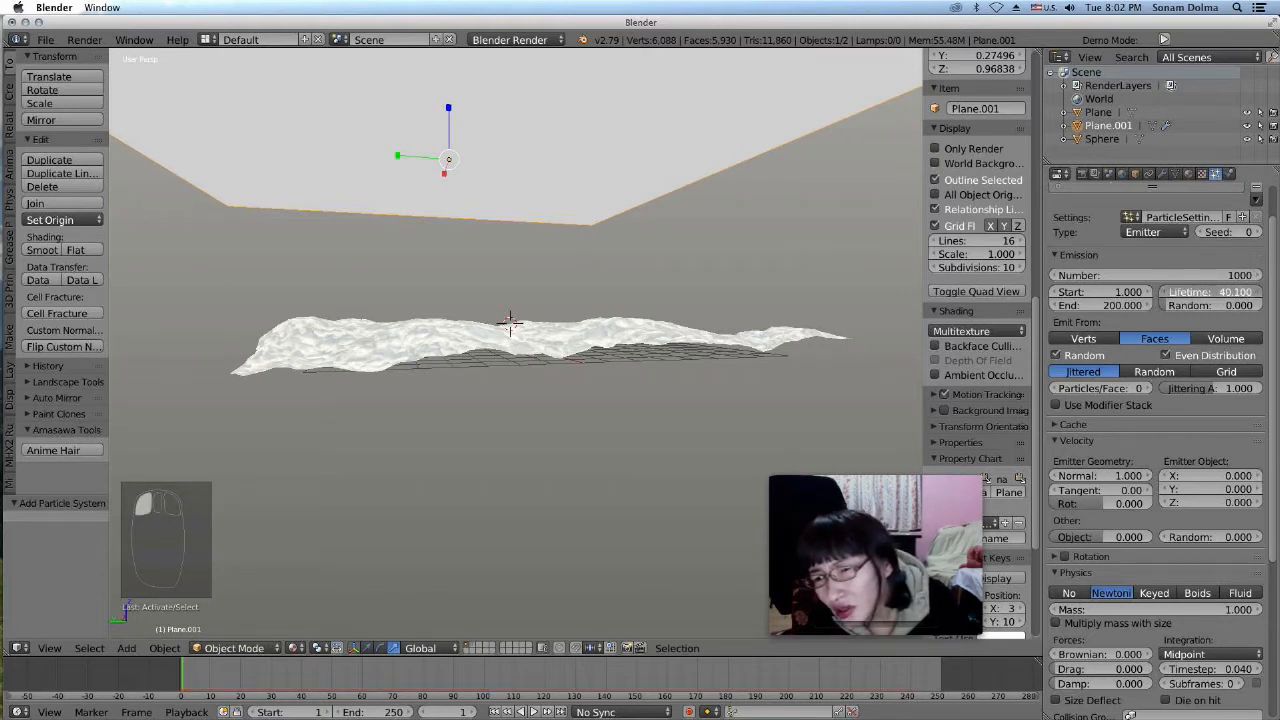
pyautogui.click(495, 712)
pyautogui.click(533, 712)
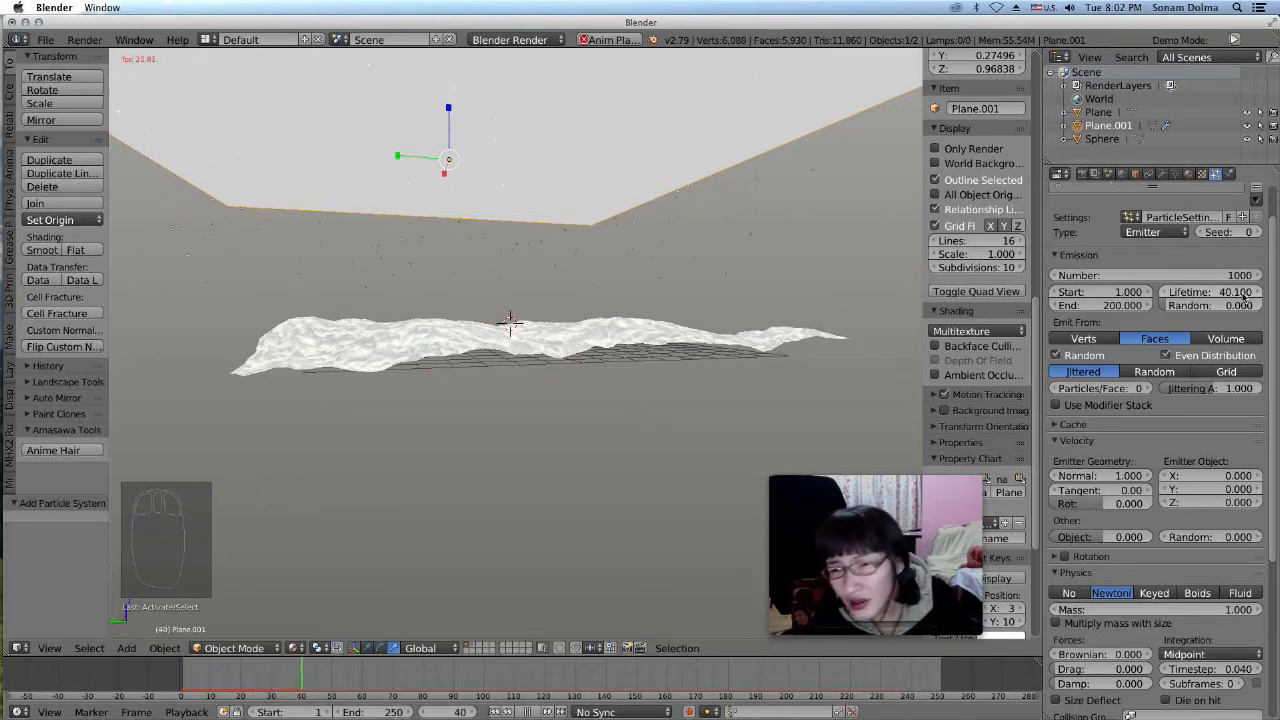
pyautogui.moveTo(611, 352)
pyautogui.mouseDown(button='middle')
pyautogui.moveTo(591, 366)
pyautogui.moveTo(609, 340)
pyautogui.mouseUp(button='middle')
pyautogui.scroll(5, 605, 358)
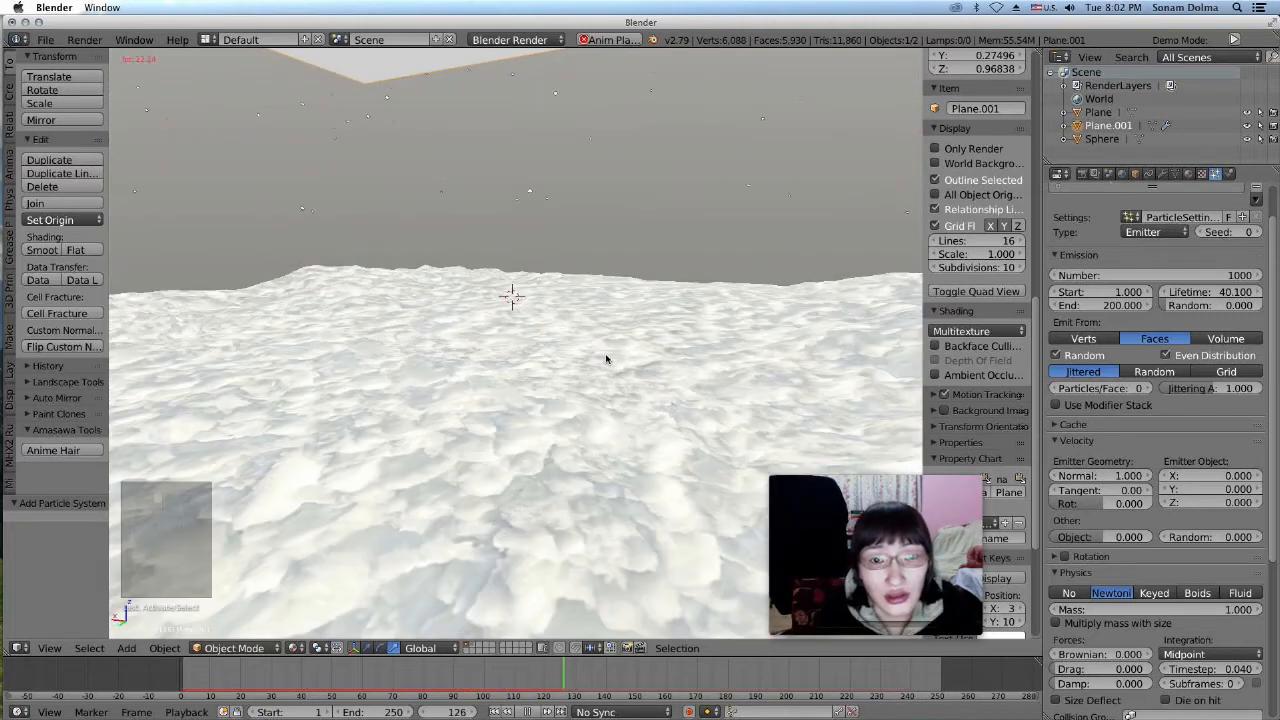
pyautogui.moveTo(577, 332); pyautogui.dragTo(624, 318, button='middle')
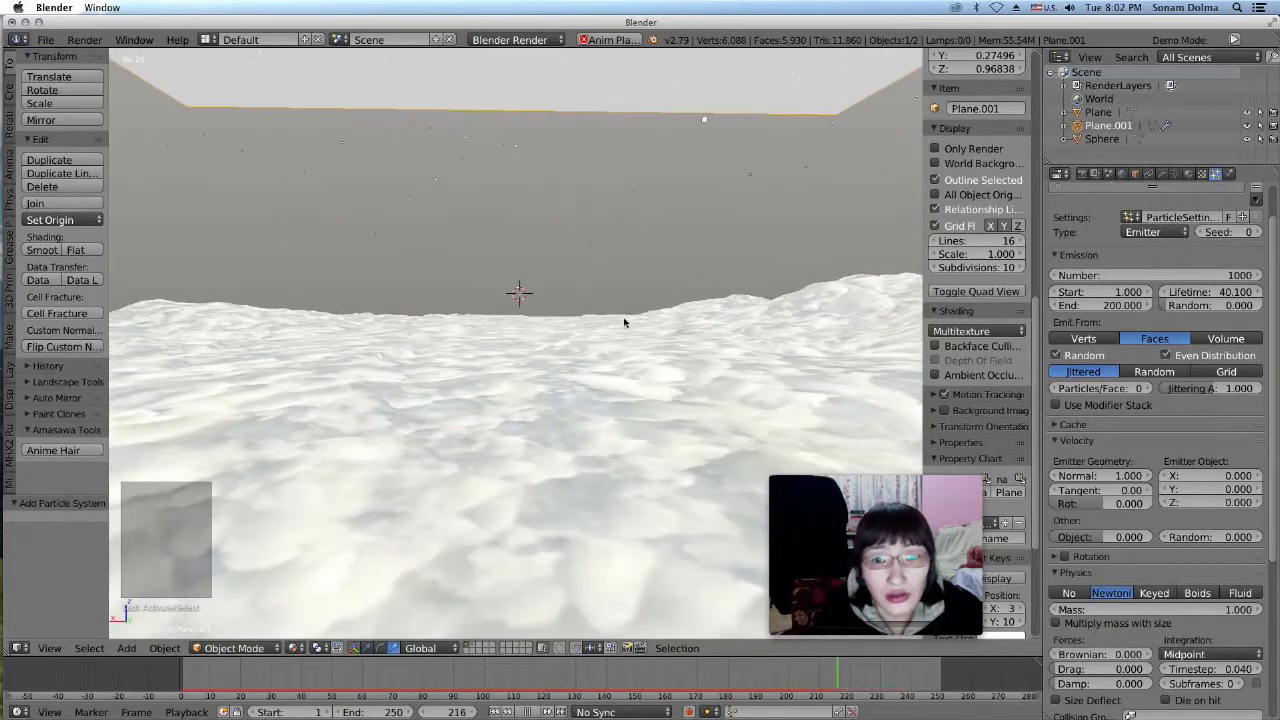
pyautogui.click(529, 712)
pyautogui.click(495, 712)
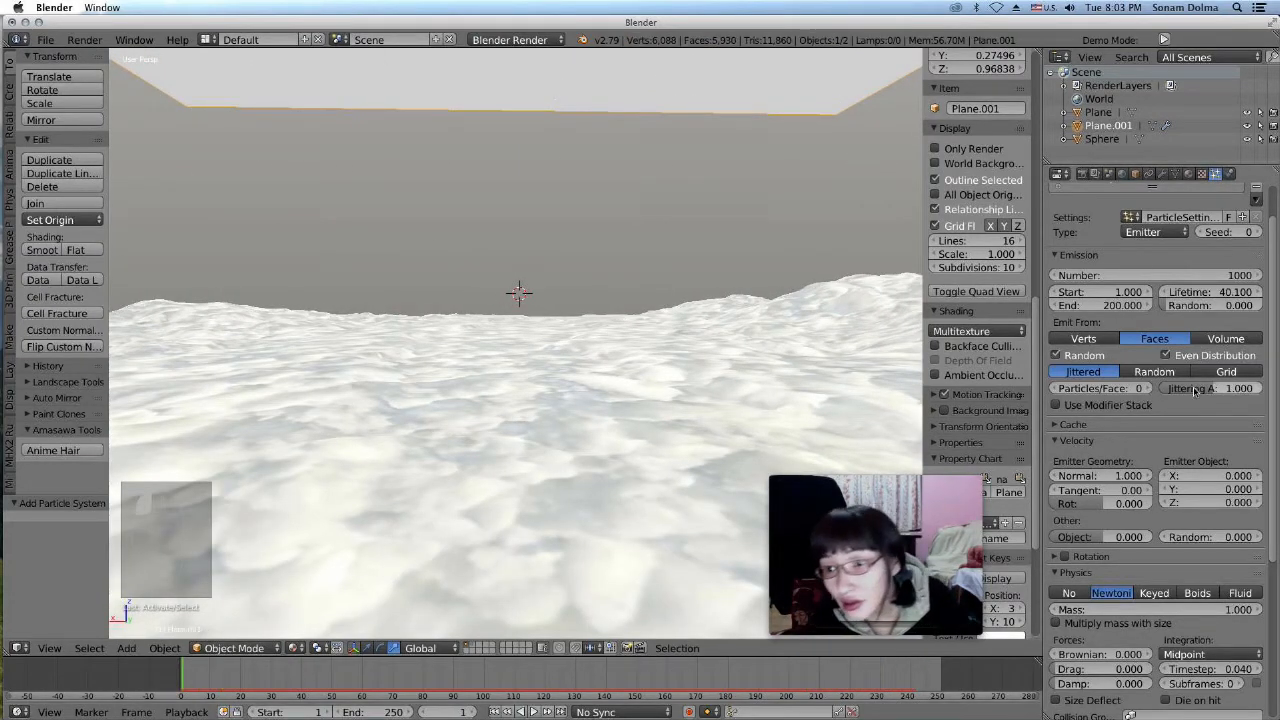
# Set the particles' lifetime to 43.600 and play the snowfall from the first frame
pyautogui.moveTo(1212, 292); pyautogui.dragTo(1240, 292)
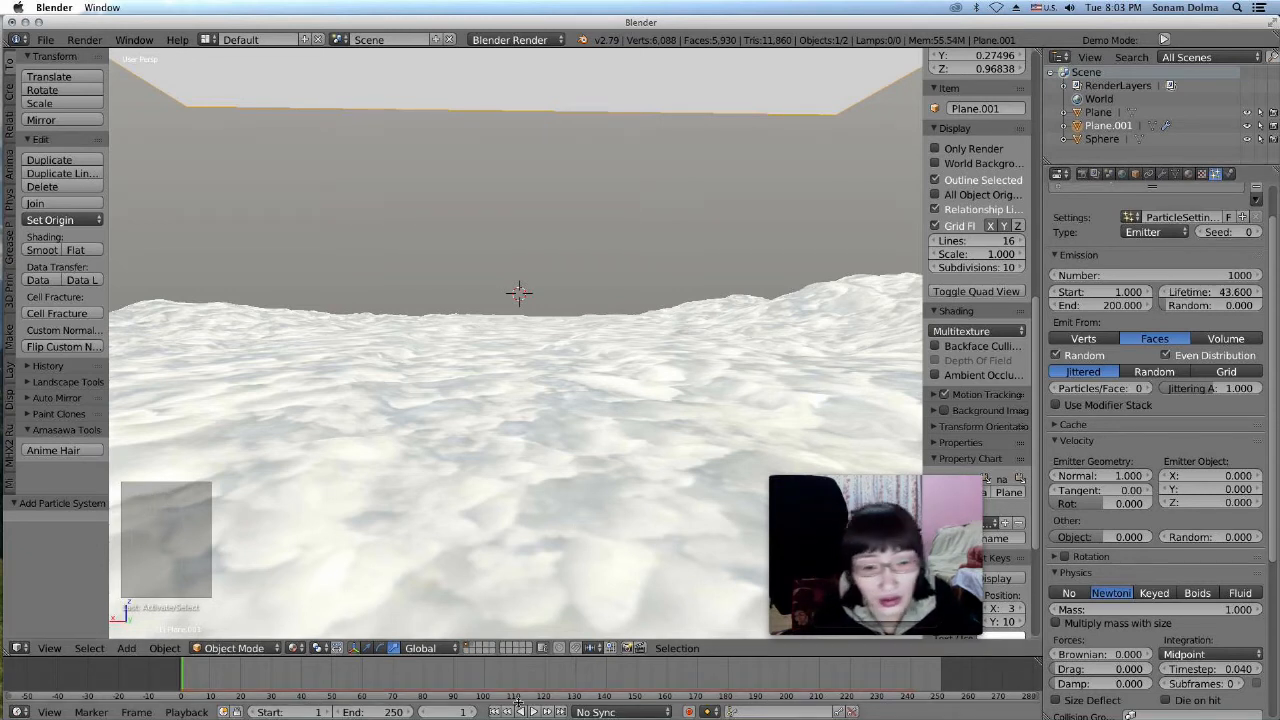
pyautogui.click(534, 712)
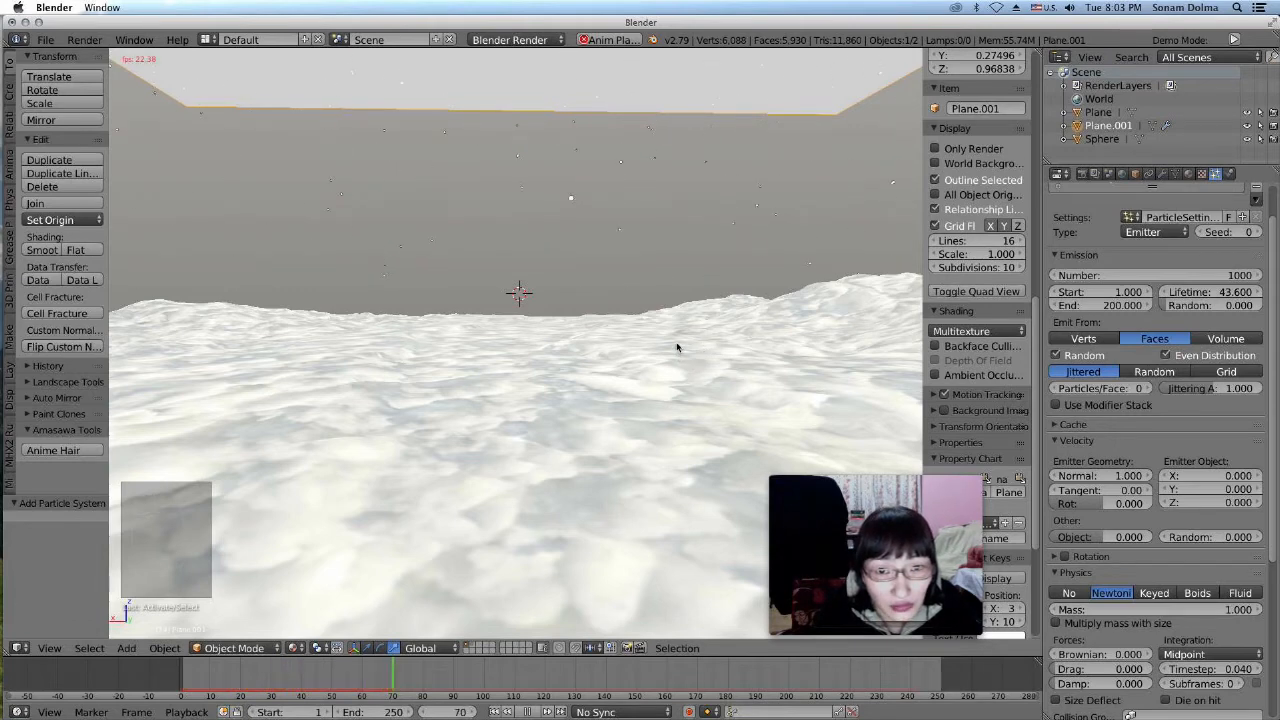
# Watch the running snowfall from a view down at ground level, then stop the playback and rewind it
pyautogui.moveTo(677, 349); pyautogui.dragTo(676, 341, button='middle')
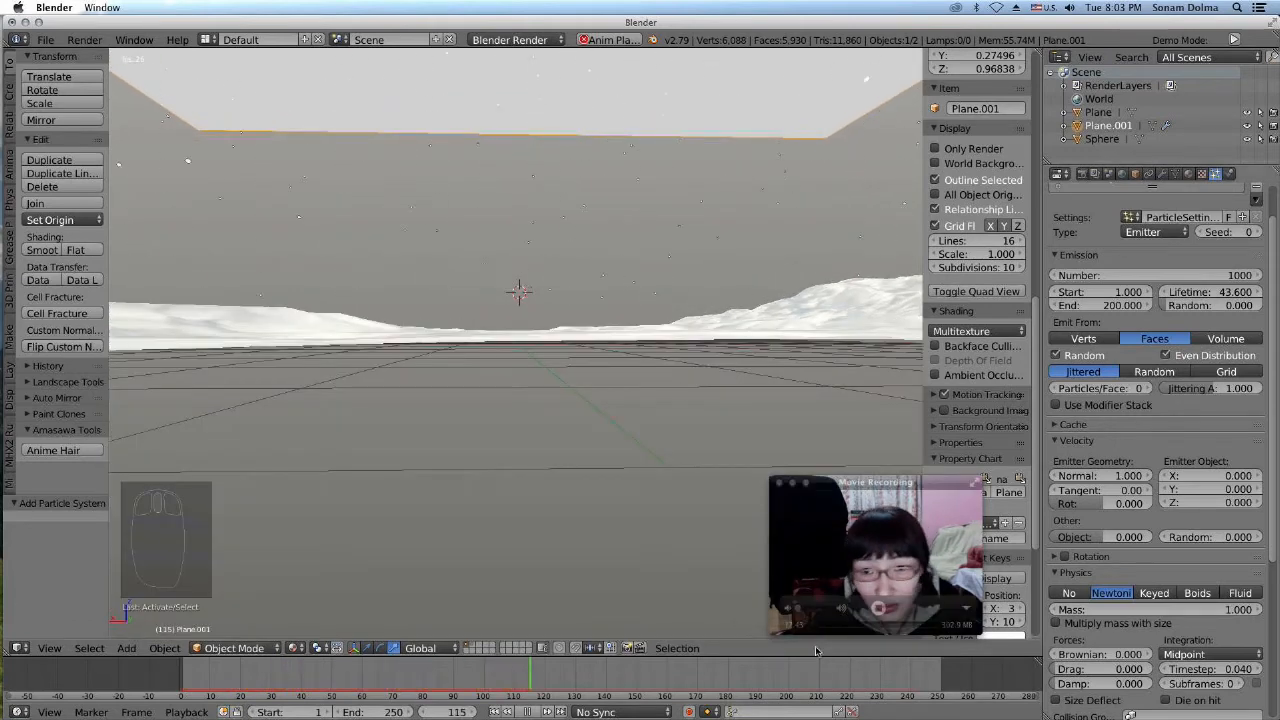
pyautogui.click(528, 712)
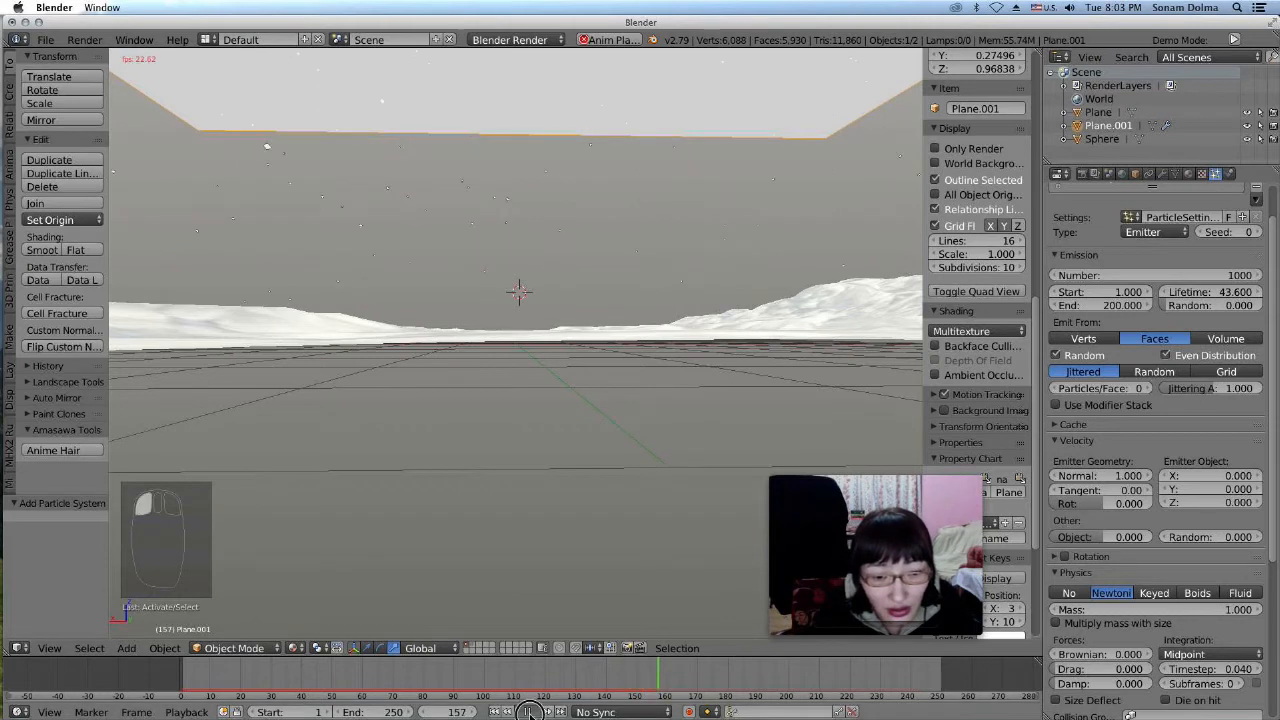
pyautogui.click(495, 712)
# Set the particles' lifetime to 46.500, play the snowfall from the first frame, then rewind it
pyautogui.moveTo(1210, 292); pyautogui.dragTo(1225, 292)
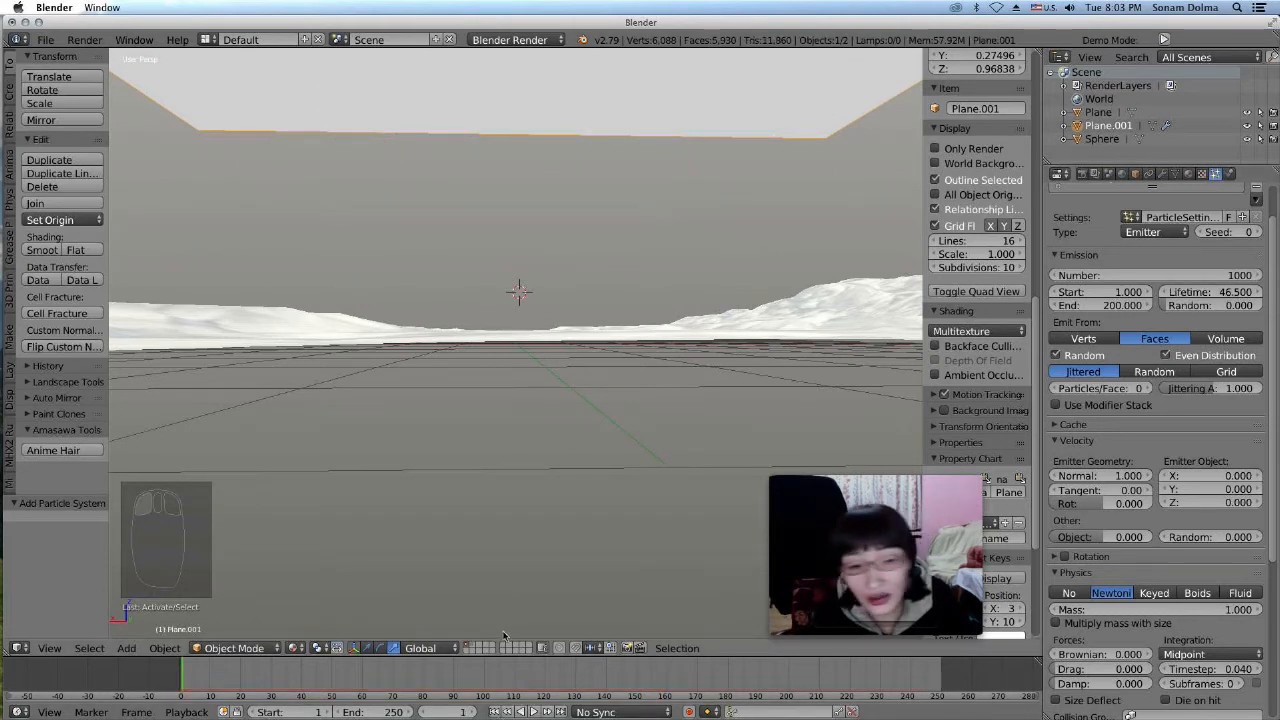
pyautogui.click(535, 712)
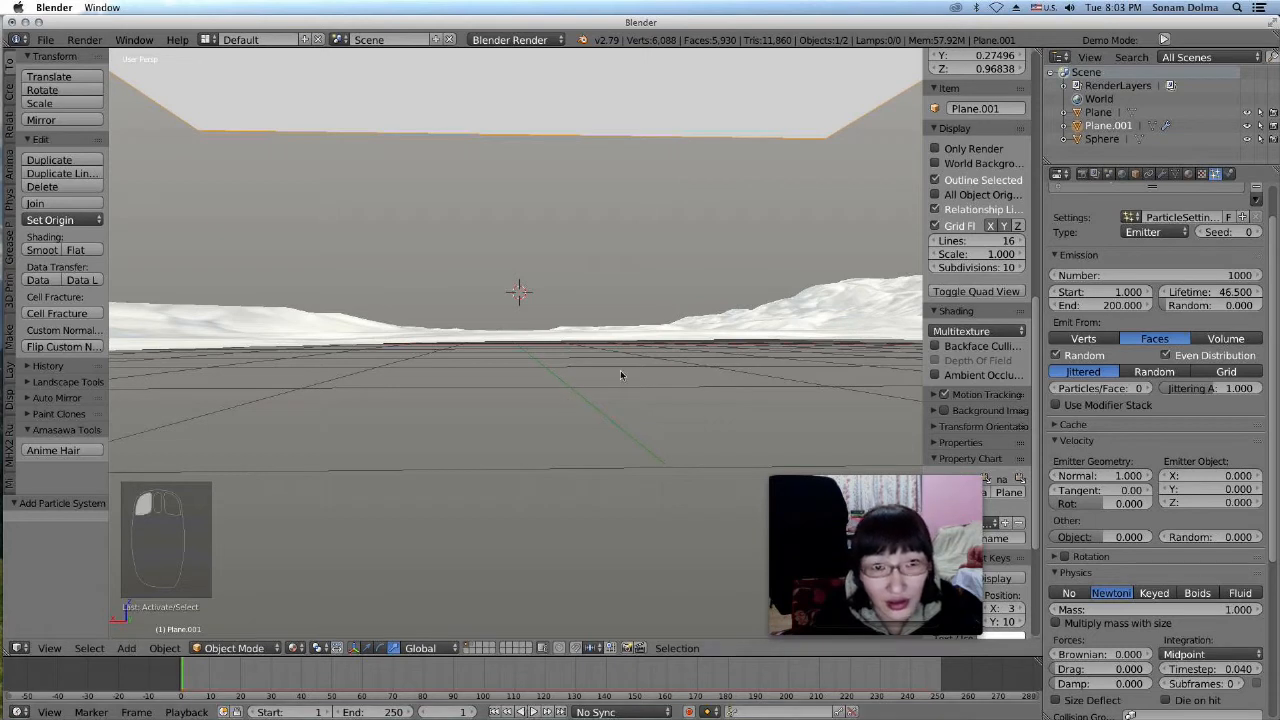
pyautogui.click(534, 712)
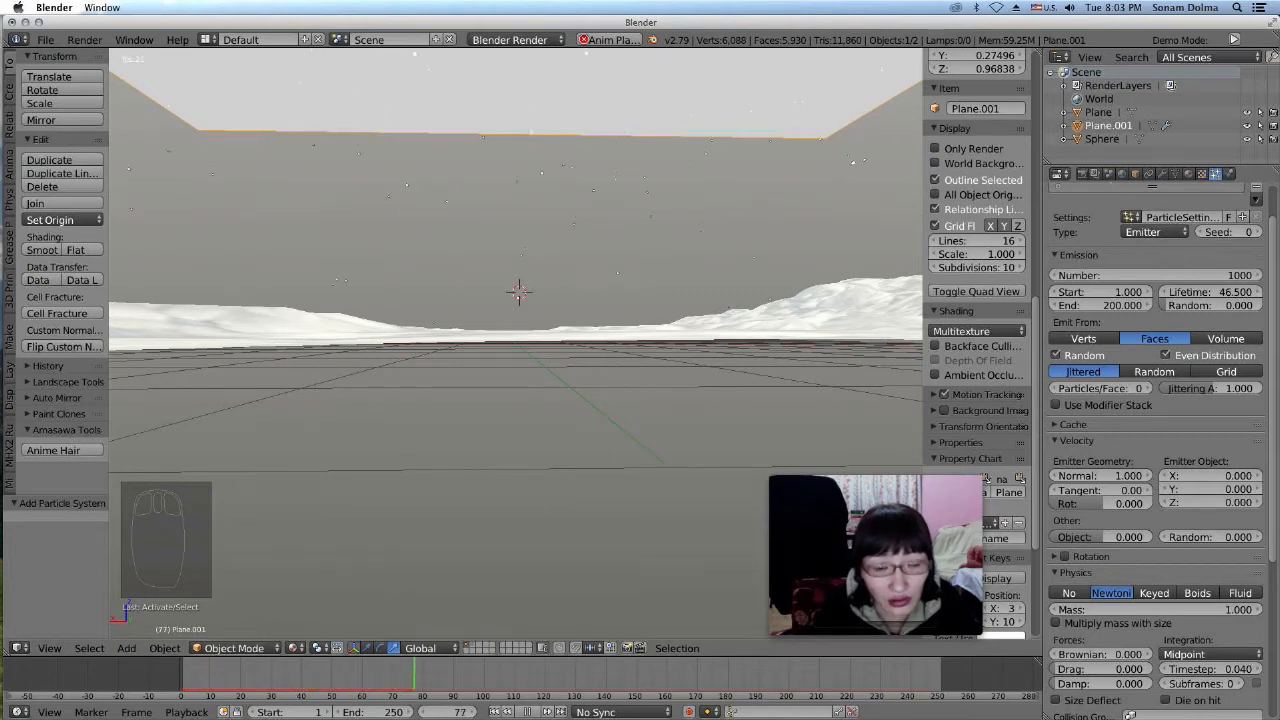
pyautogui.click(494, 712)
# Place the 3D cursor in the open space beside the terrain, below the emitter plane's height, and add a Sun lamp there
pyautogui.rightClick(723, 333)
pyautogui.press('KP_Decimal')
pyautogui.moveTo(723, 382); pyautogui.dragTo(820, 357, button='middle')
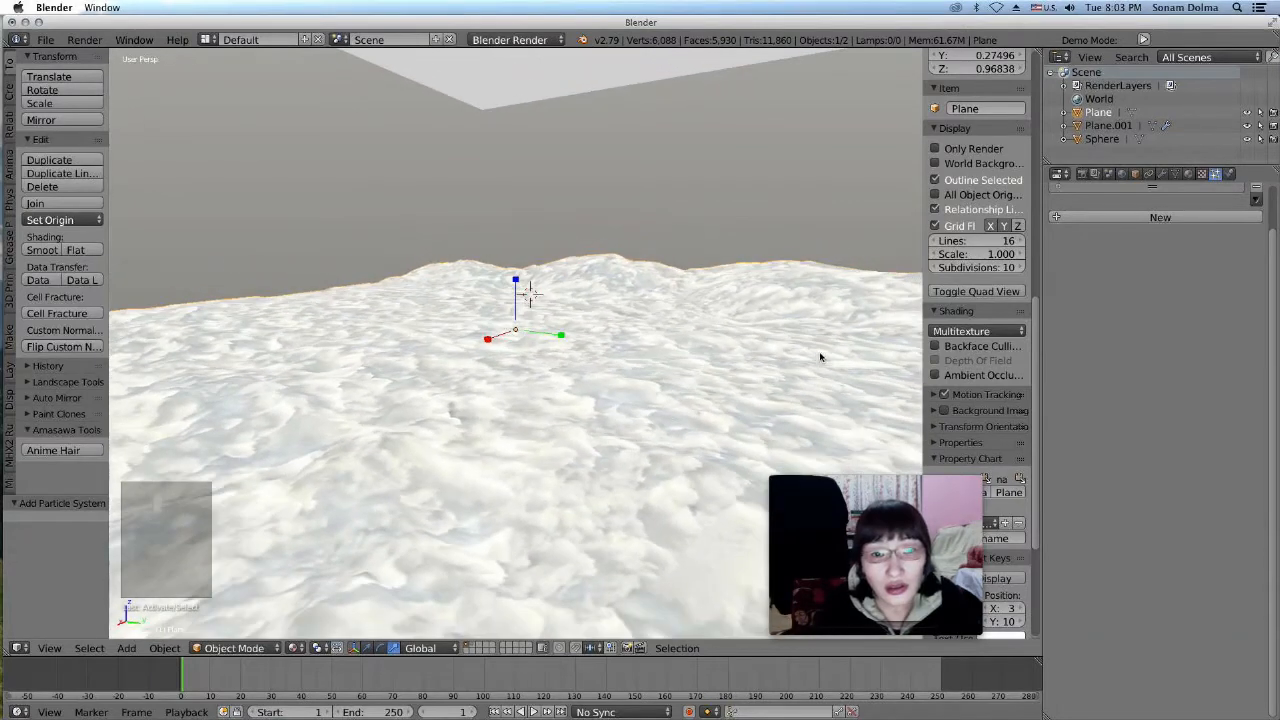
pyautogui.scroll(-4, 657, 420)
pyautogui.moveTo(608, 400); pyautogui.dragTo(558, 369, button='middle')
pyautogui.scroll(-5, 566, 401)
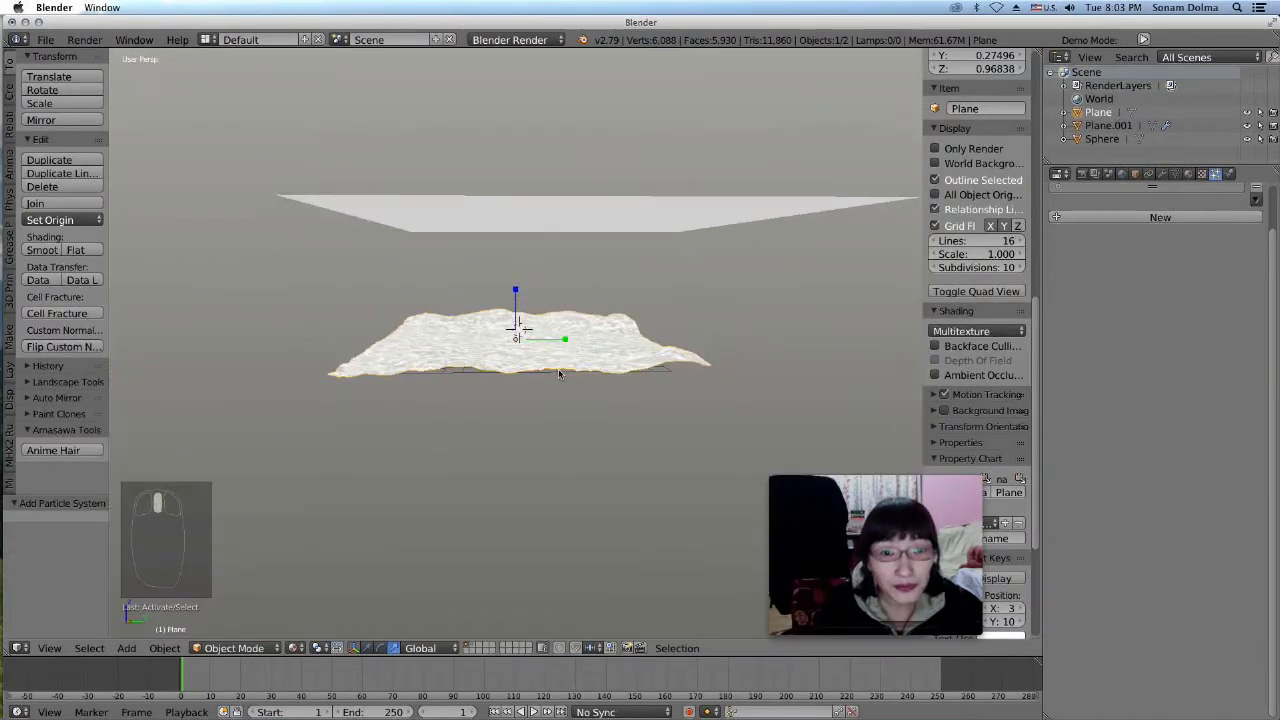
pyautogui.rightClick(268, 287)
pyautogui.hotkey('shift', 'a')
pyautogui.moveTo(270, 289)
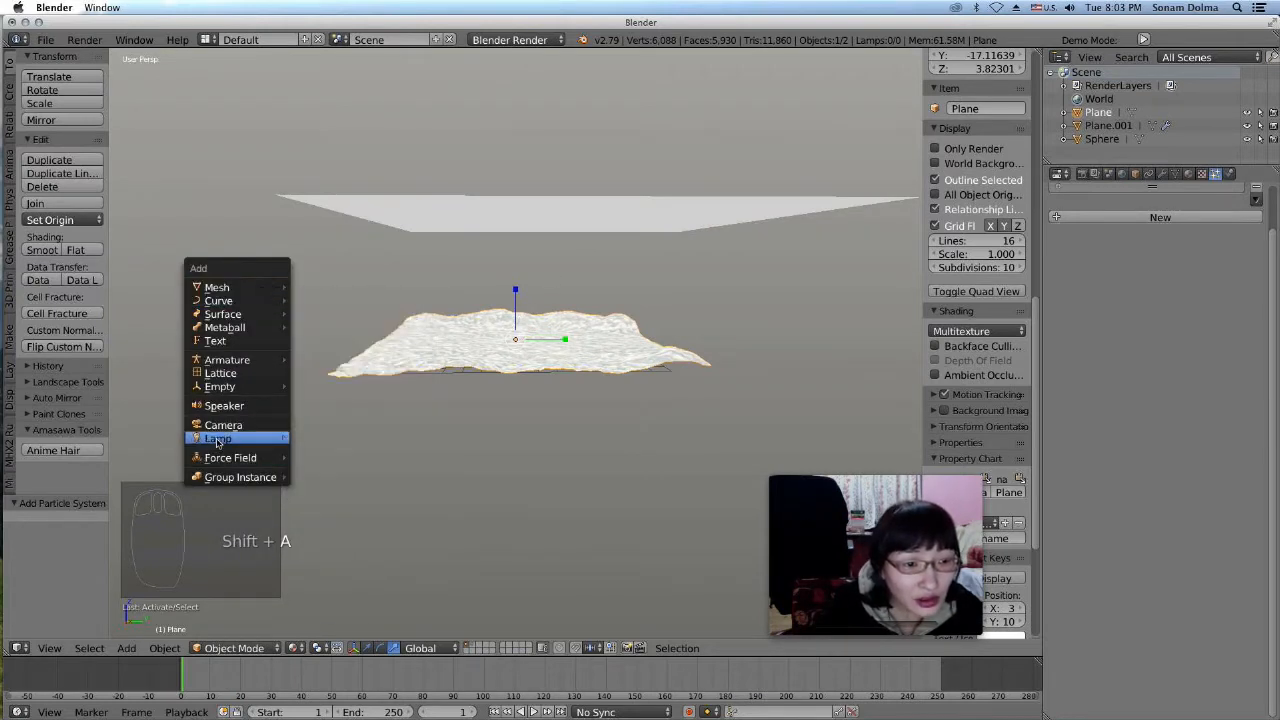
pyautogui.moveTo(282, 432)
pyautogui.click(319, 452)
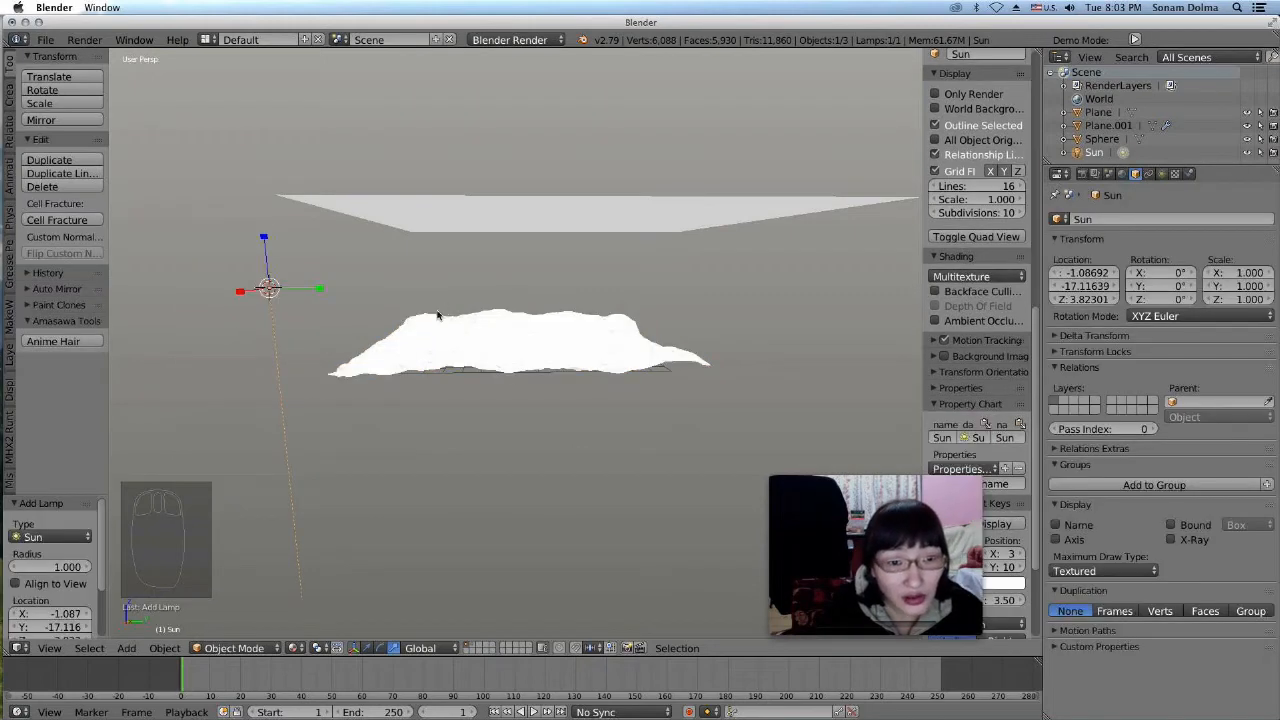
# Rotate the Sun lamp to about X 80.5°, Y -7.38°, Z 1.46° so it shines at a low angle across the terrain
pyautogui.press('r')
pyautogui.click(543, 250)
pyautogui.moveTo(563, 323); pyautogui.dragTo(153, 322, button='middle')
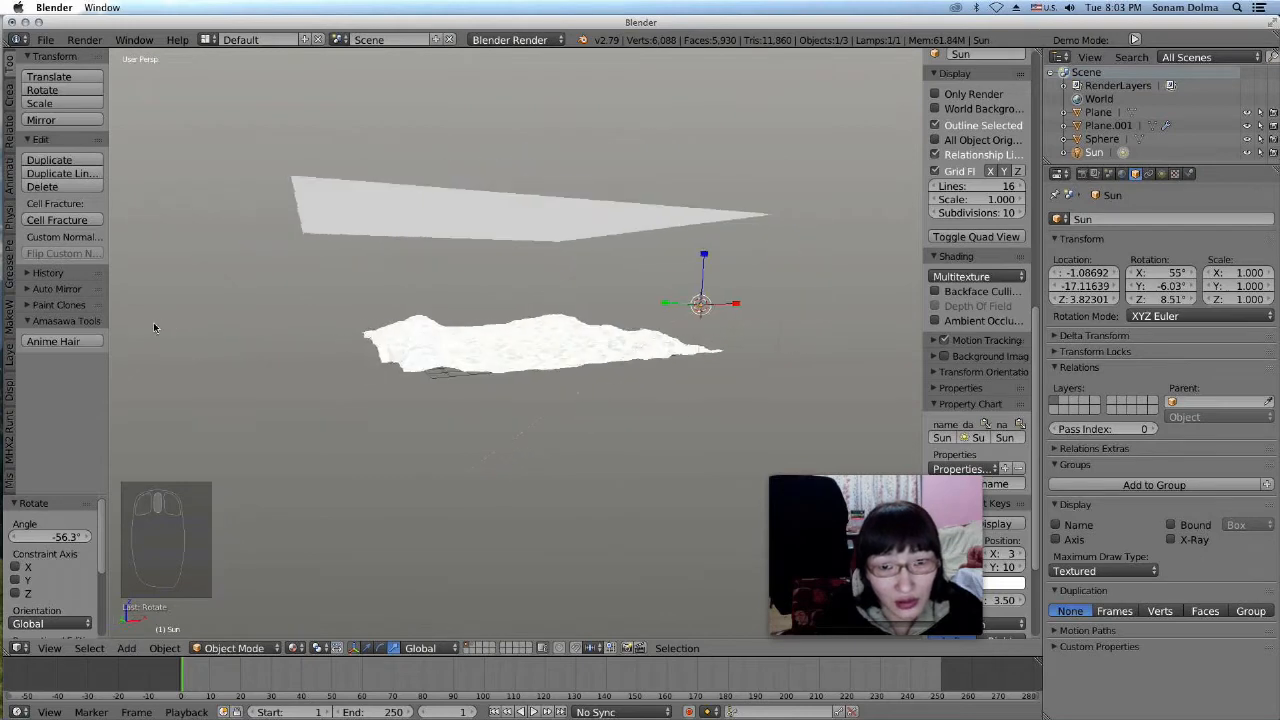
pyautogui.moveTo(376, 345); pyautogui.dragTo(576, 356, button='middle')
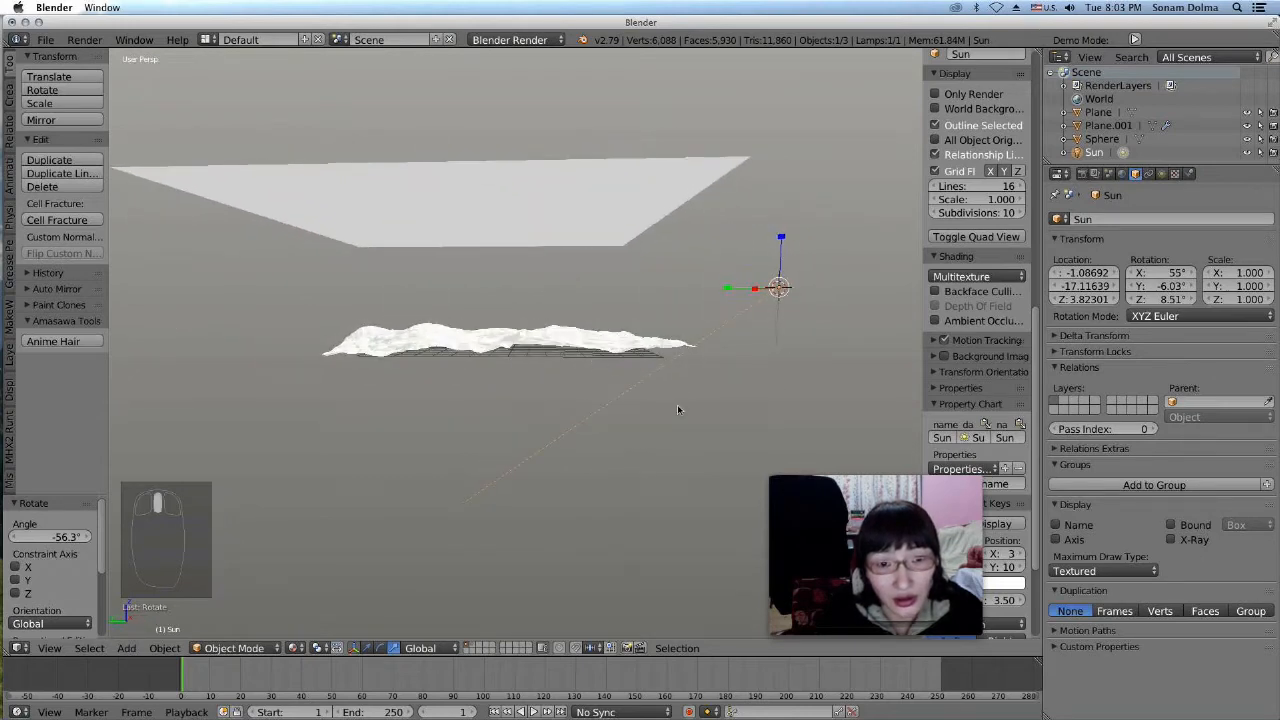
pyautogui.press('r')
pyautogui.click(610, 367)
pyautogui.scroll(6, 604, 377)
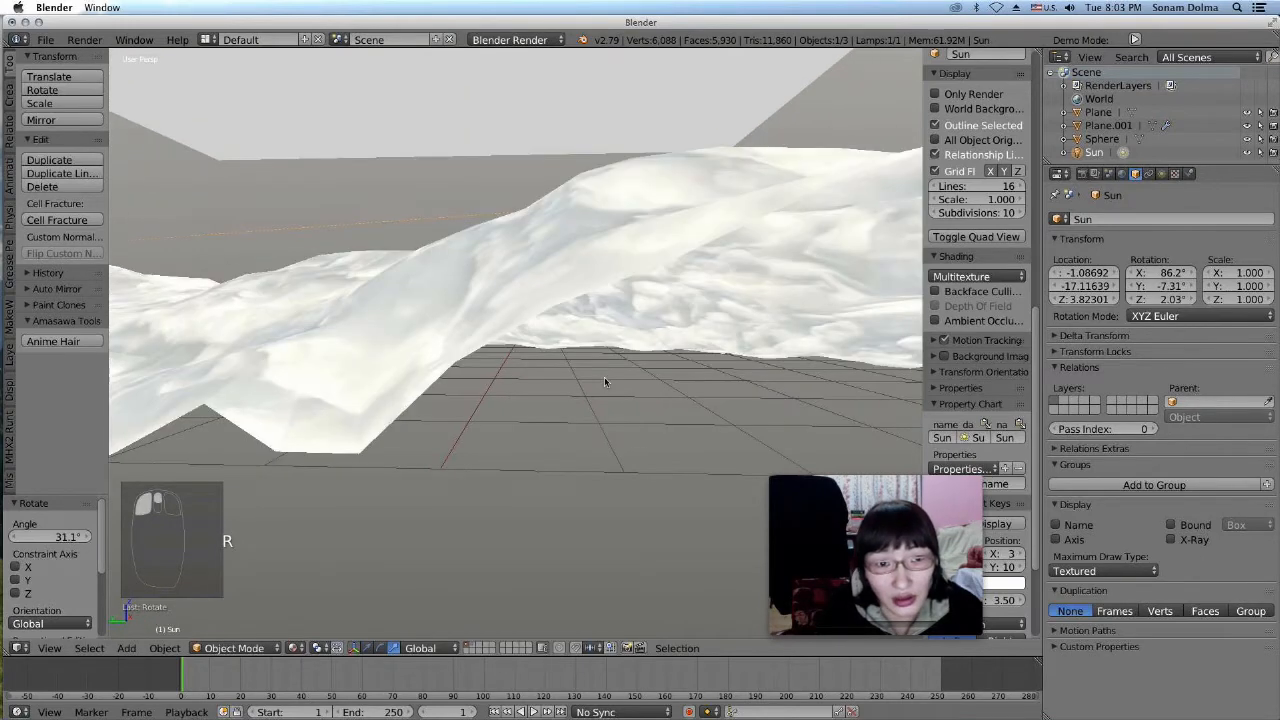
pyautogui.moveTo(643, 390); pyautogui.dragTo(911, 400, button='middle')
pyautogui.press('r')
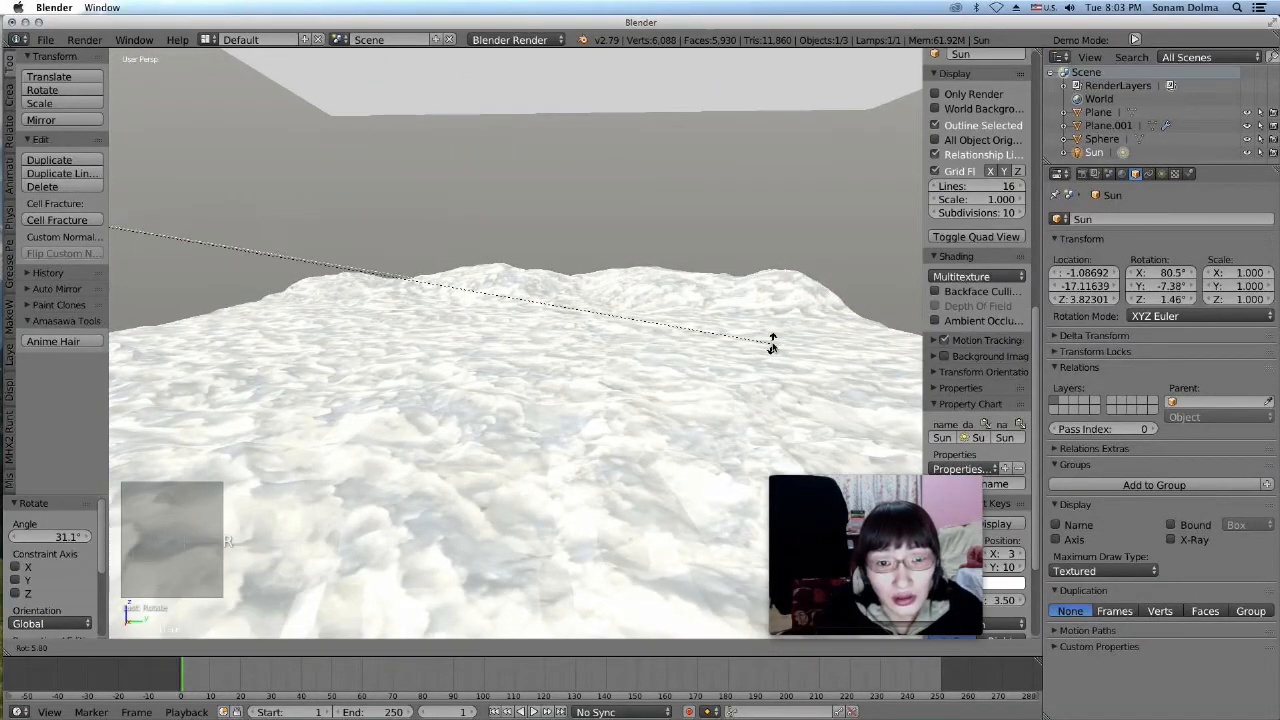
pyautogui.click(771, 343)
# Play the snowfall over the sunlit terrain while viewing it from another side, then stop and rewind it
pyautogui.moveTo(646, 400); pyautogui.dragTo(723, 391, button='middle')
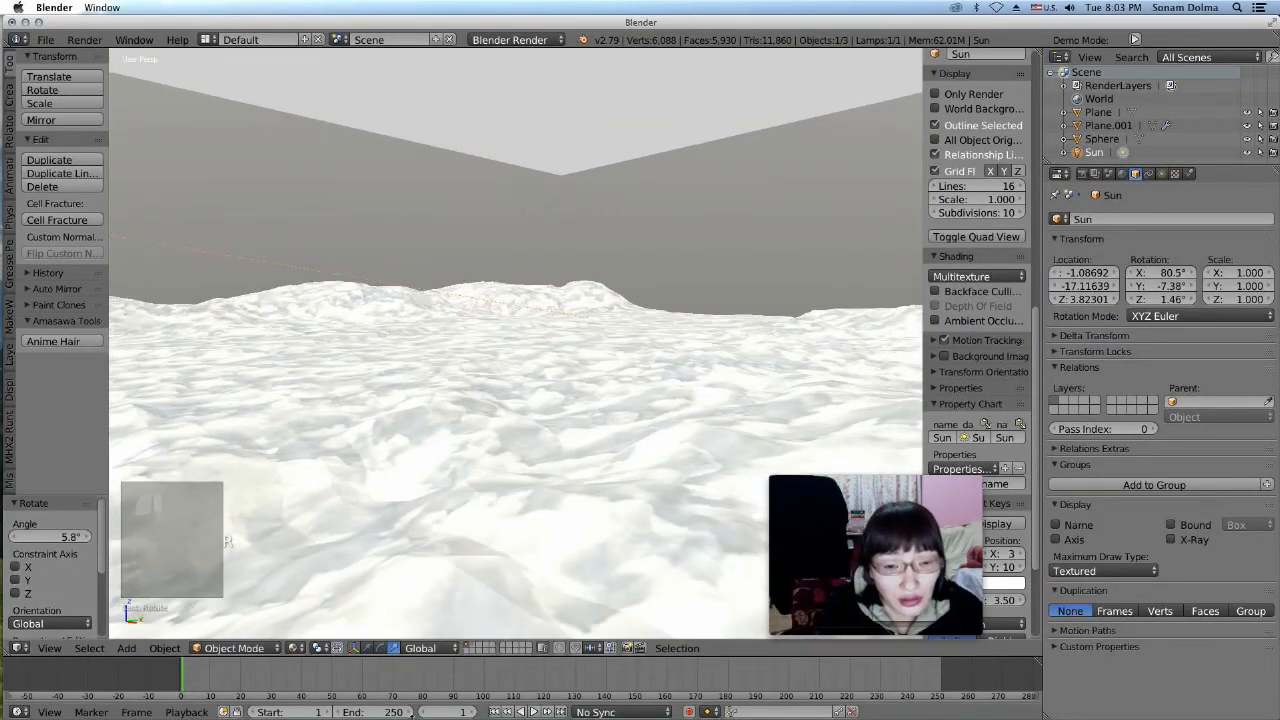
pyautogui.click(540, 711)
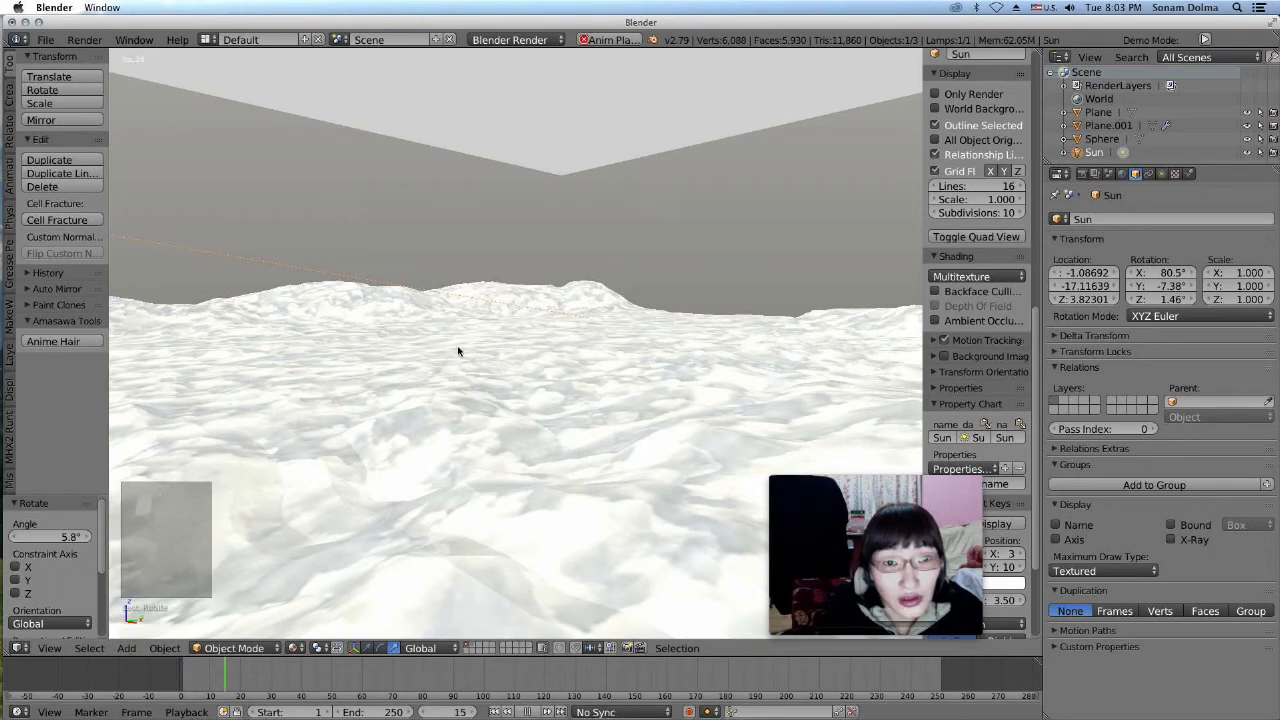
pyautogui.moveTo(434, 347); pyautogui.dragTo(626, 344, button='middle')
pyautogui.scroll(-2, 466, 345)
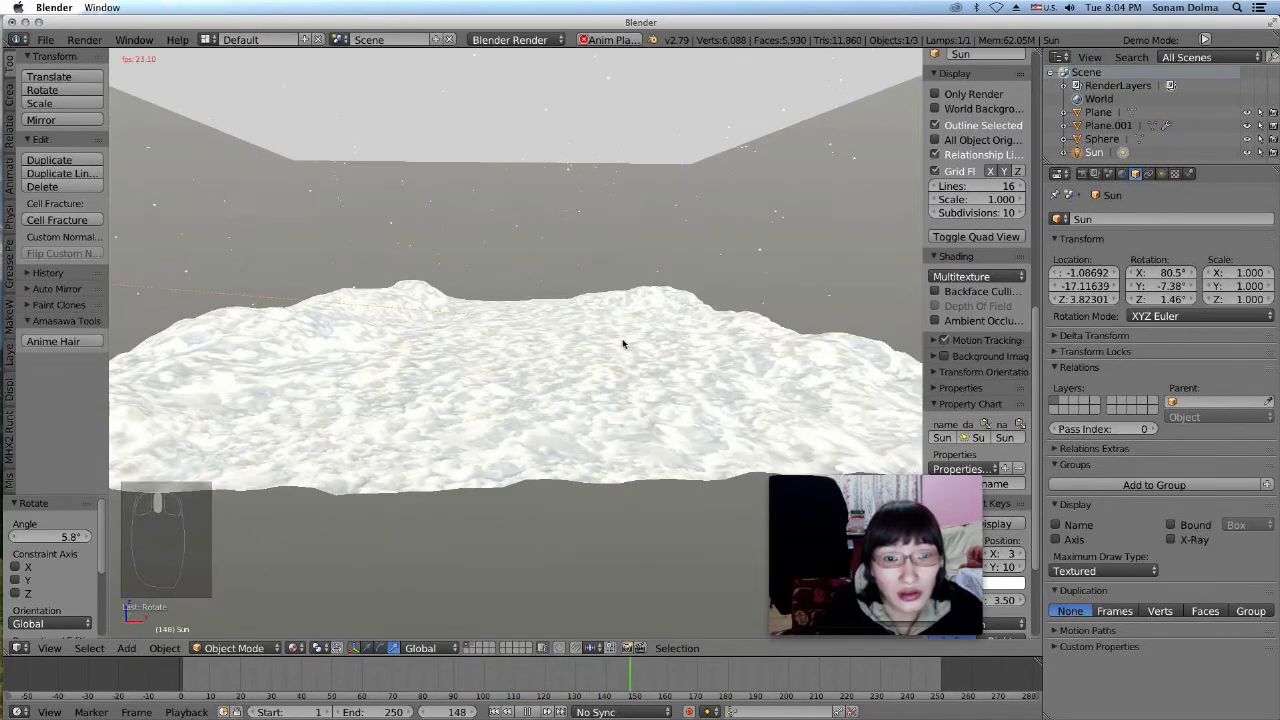
pyautogui.click(527, 711)
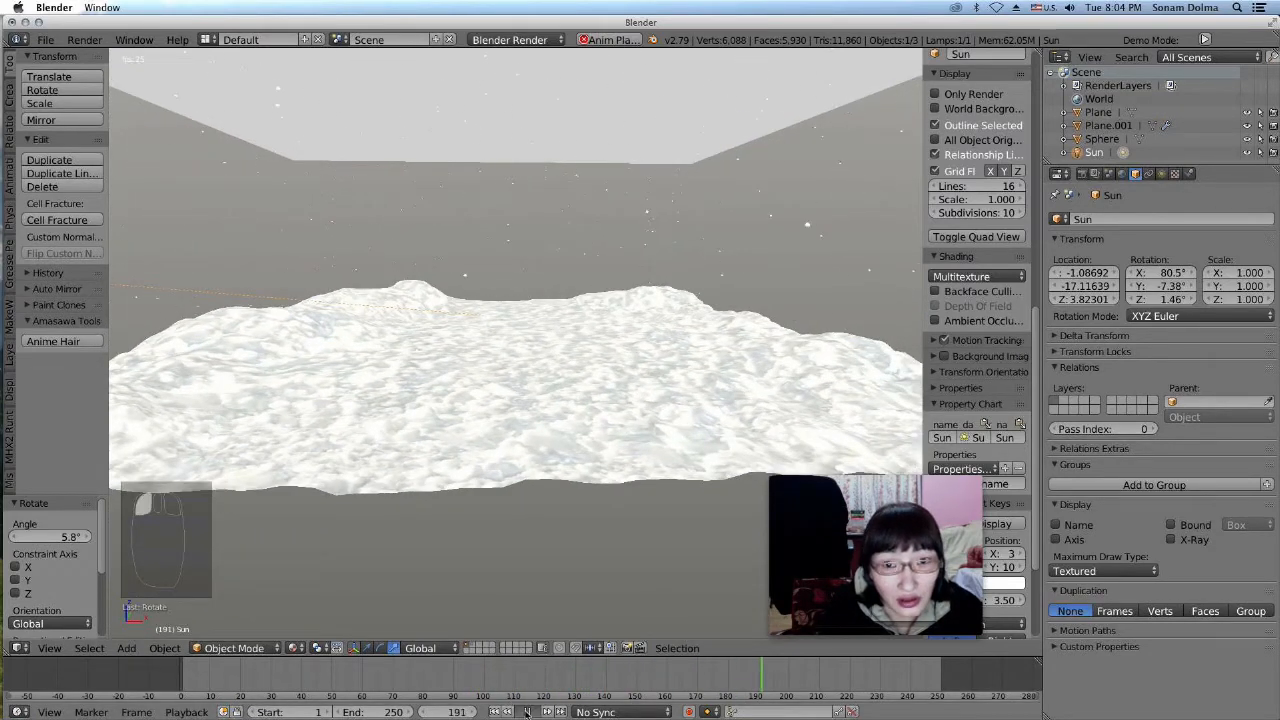
pyautogui.click(493, 711)
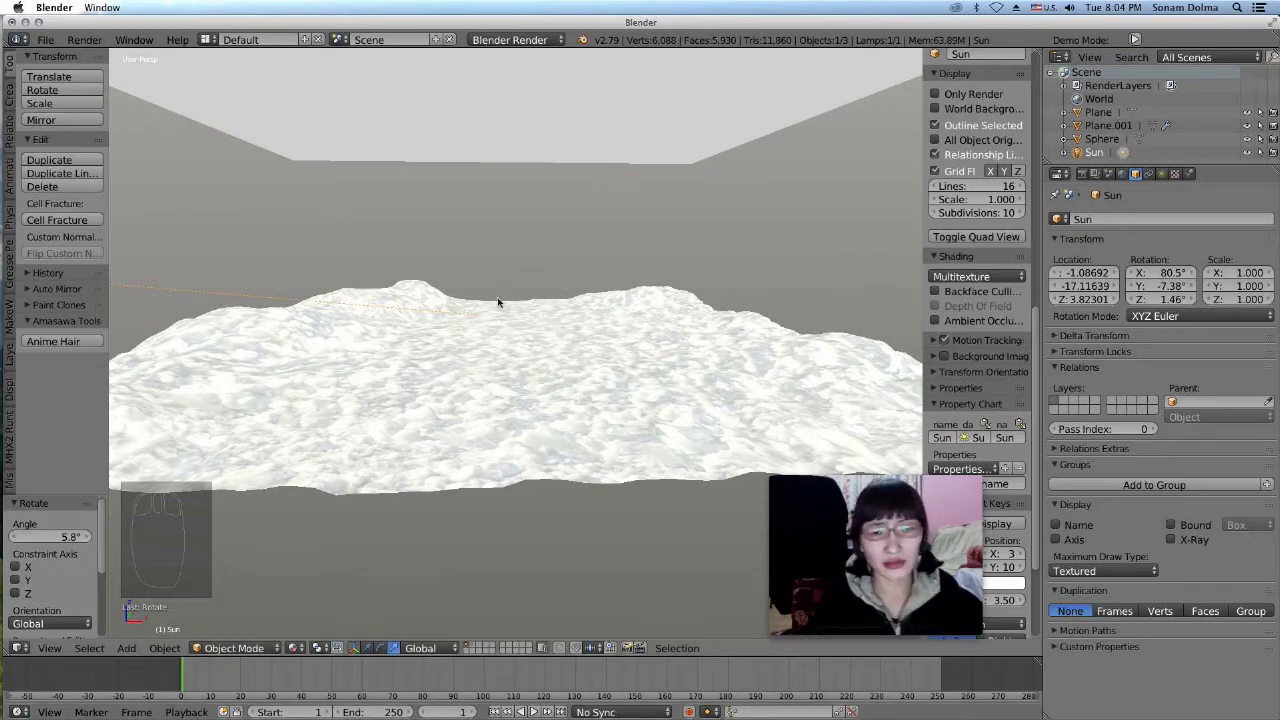
# Examine the sunlit snow terrain and its surface texture both close up and from farther away
pyautogui.scroll(-3, 535, 367)
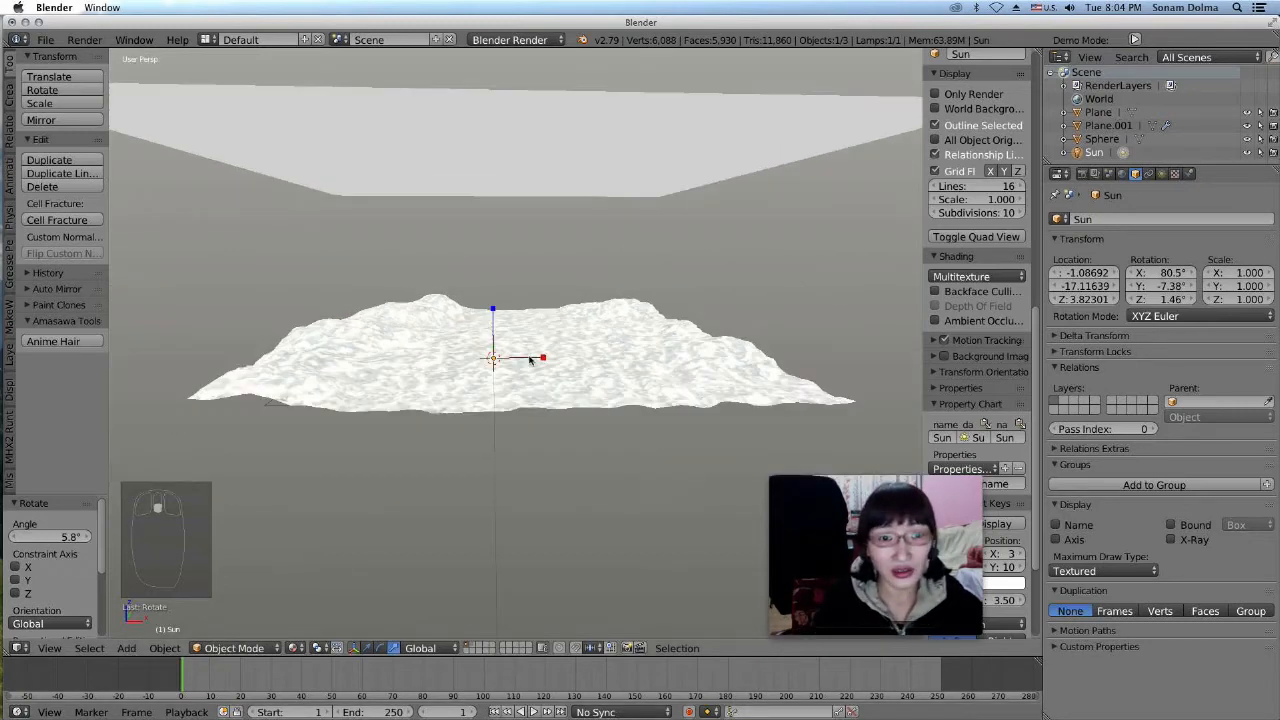
pyautogui.scroll(8, 529, 357)
pyautogui.moveTo(618, 392); pyautogui.dragTo(631, 382, button='middle')
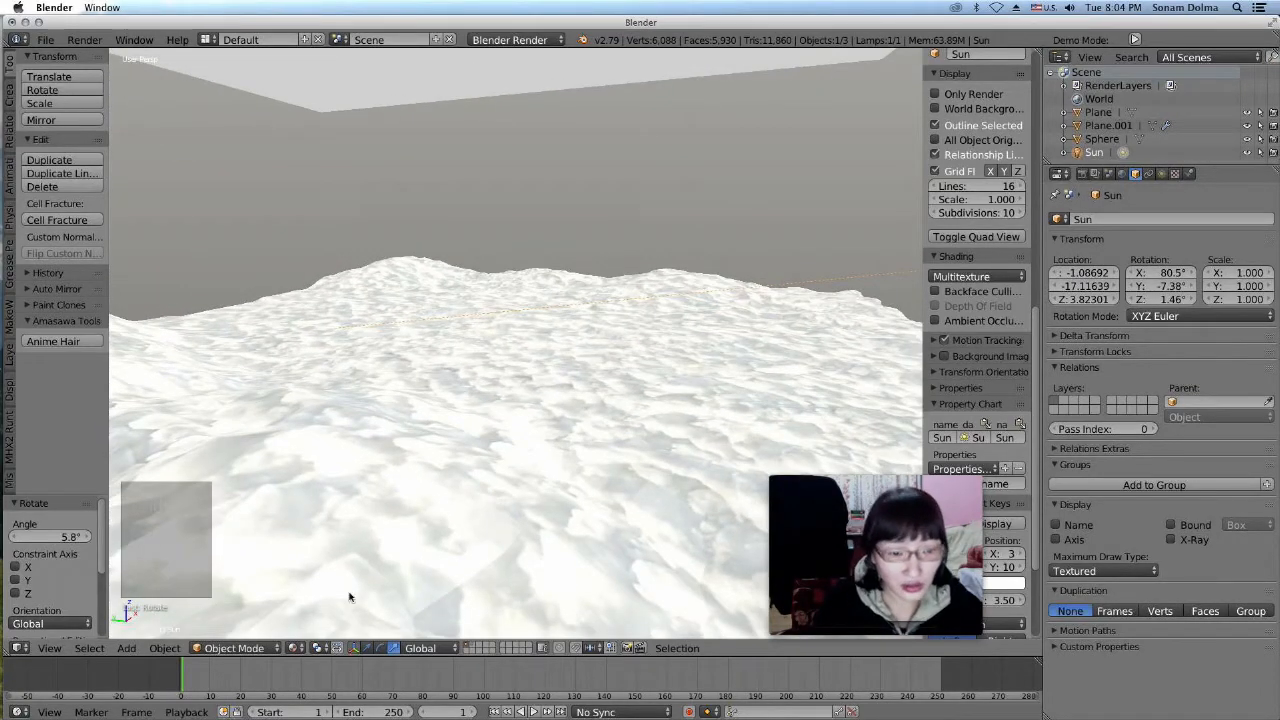
pyautogui.scroll(-5, 640, 400)
pyautogui.moveTo(637, 403); pyautogui.dragTo(671, 406, button='middle')
pyautogui.scroll(-2, 537, 389)
pyautogui.scroll(7, 535, 387)
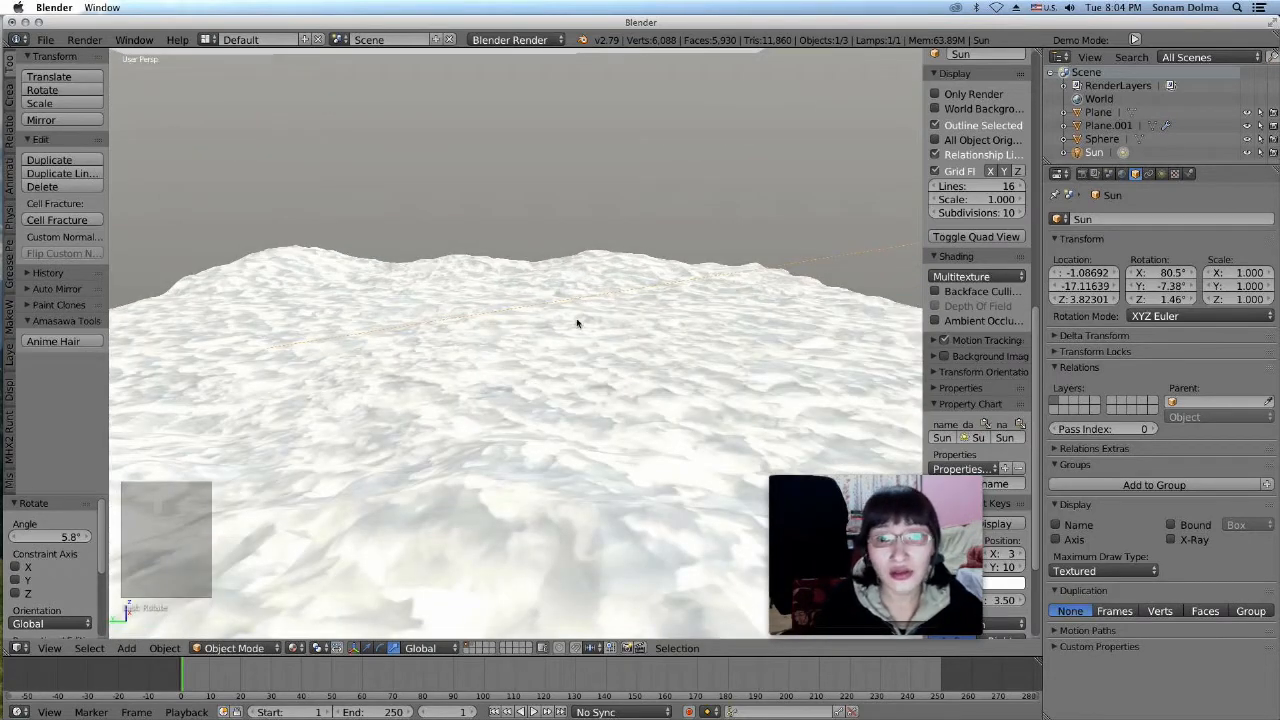
pyautogui.moveTo(867, 484); pyautogui.dragTo(809, 484)
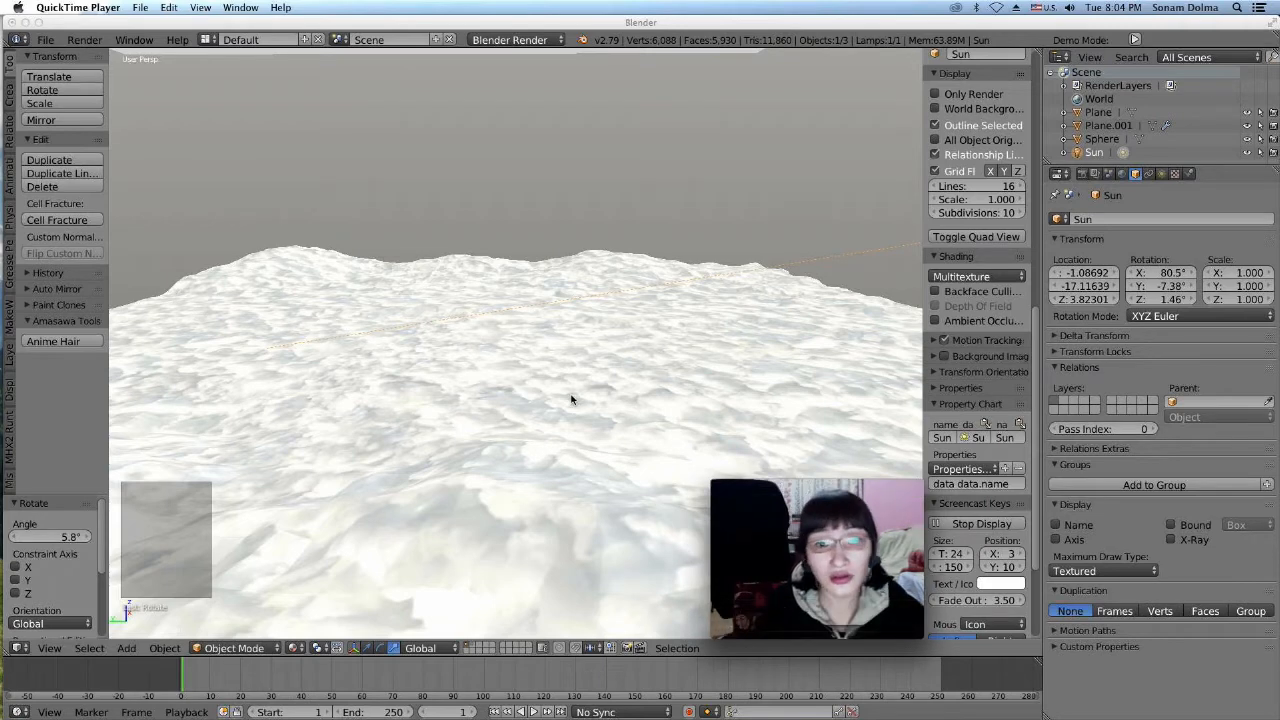
pyautogui.scroll(-3, 492, 347)
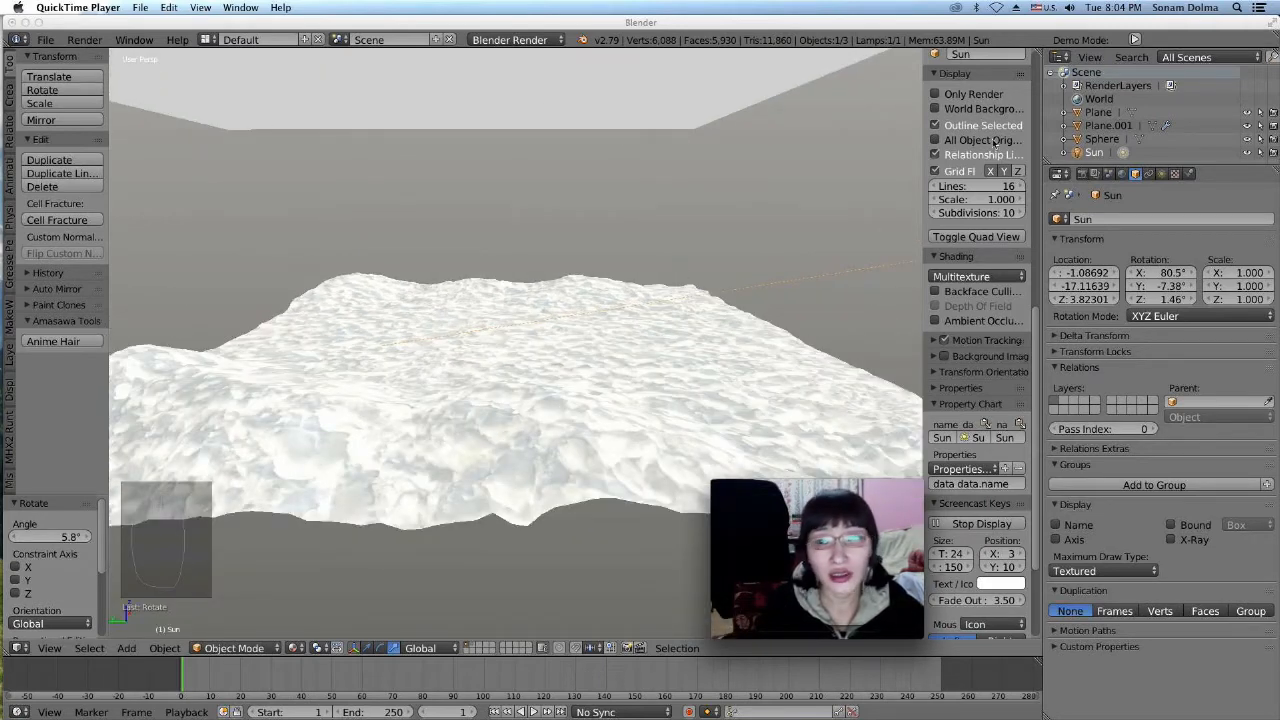
pyautogui.scroll(3, 596, 317)
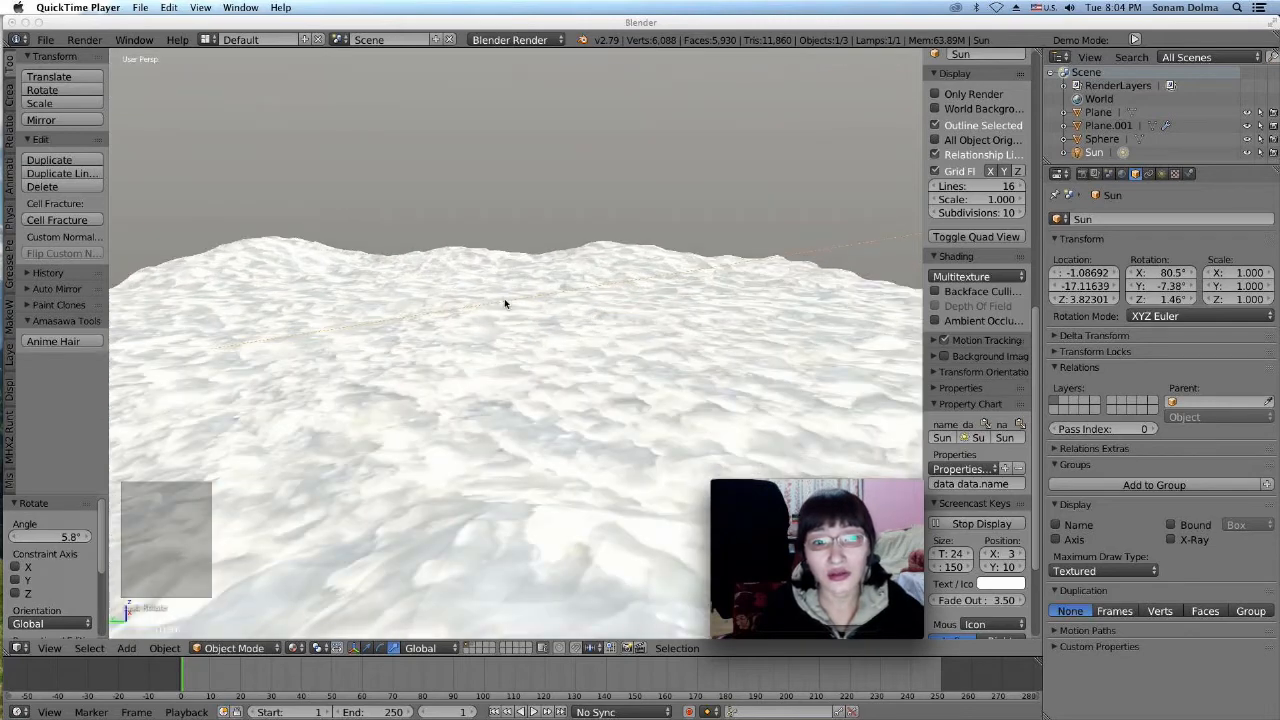
pyautogui.scroll(-4, 588, 291)
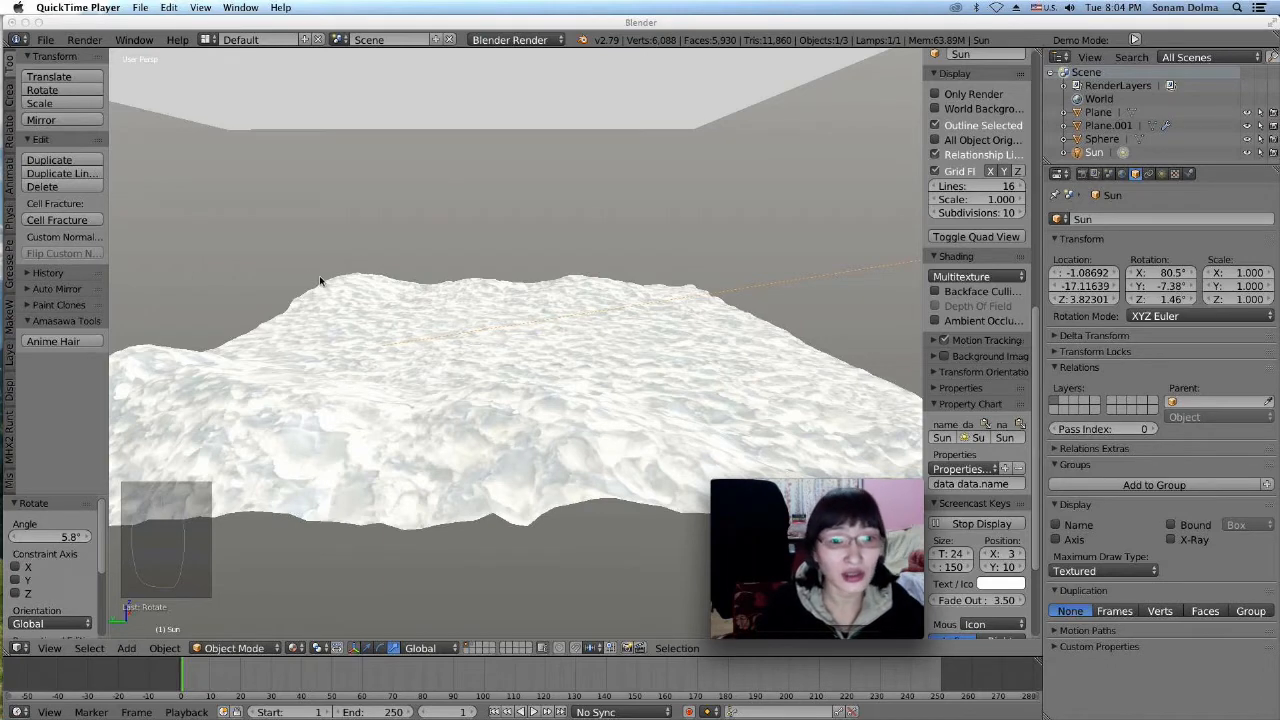
pyautogui.scroll(3, 433, 312)
pyautogui.scroll(-3, 411, 270)
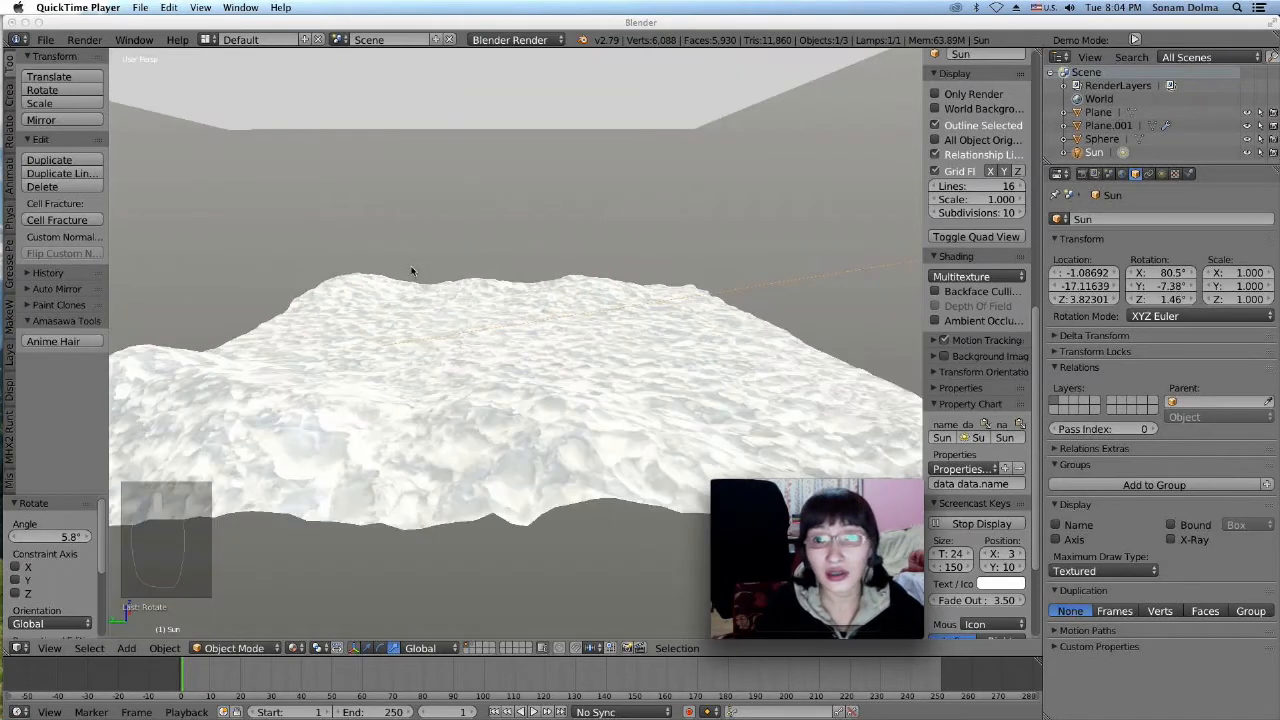
pyautogui.scroll(-4, 711, 218)
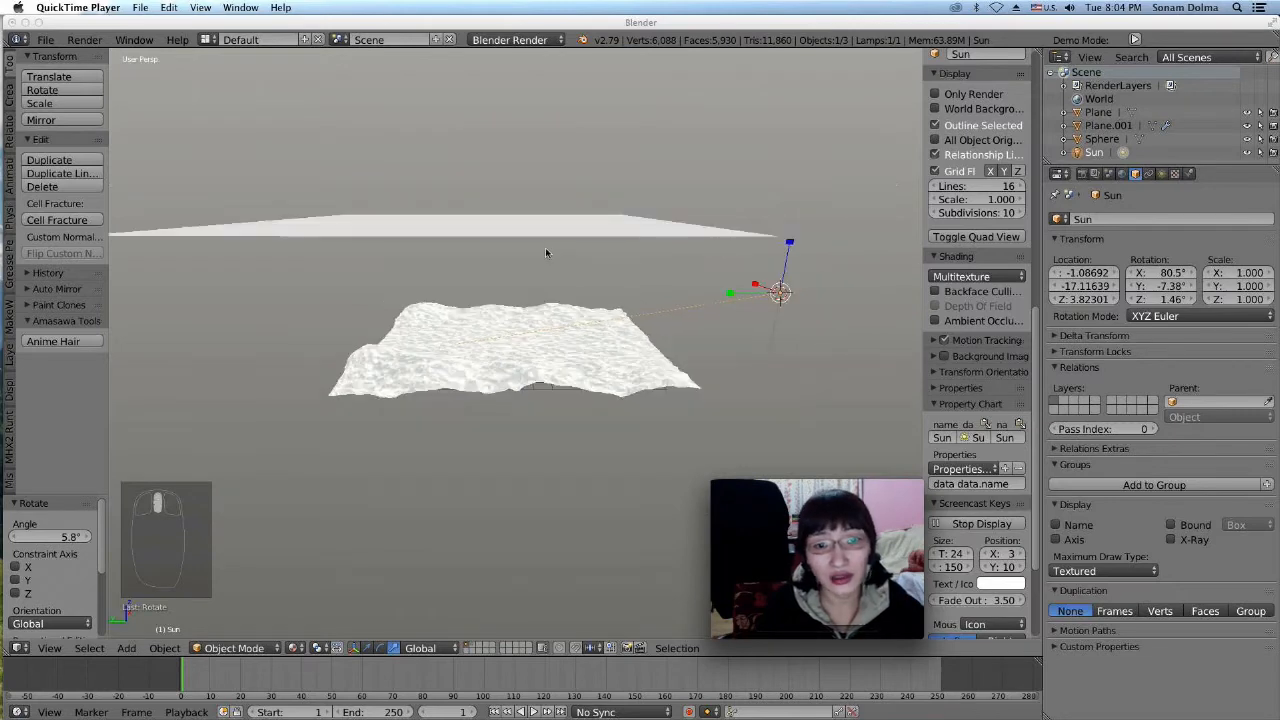
pyautogui.scroll(3, 566, 447)
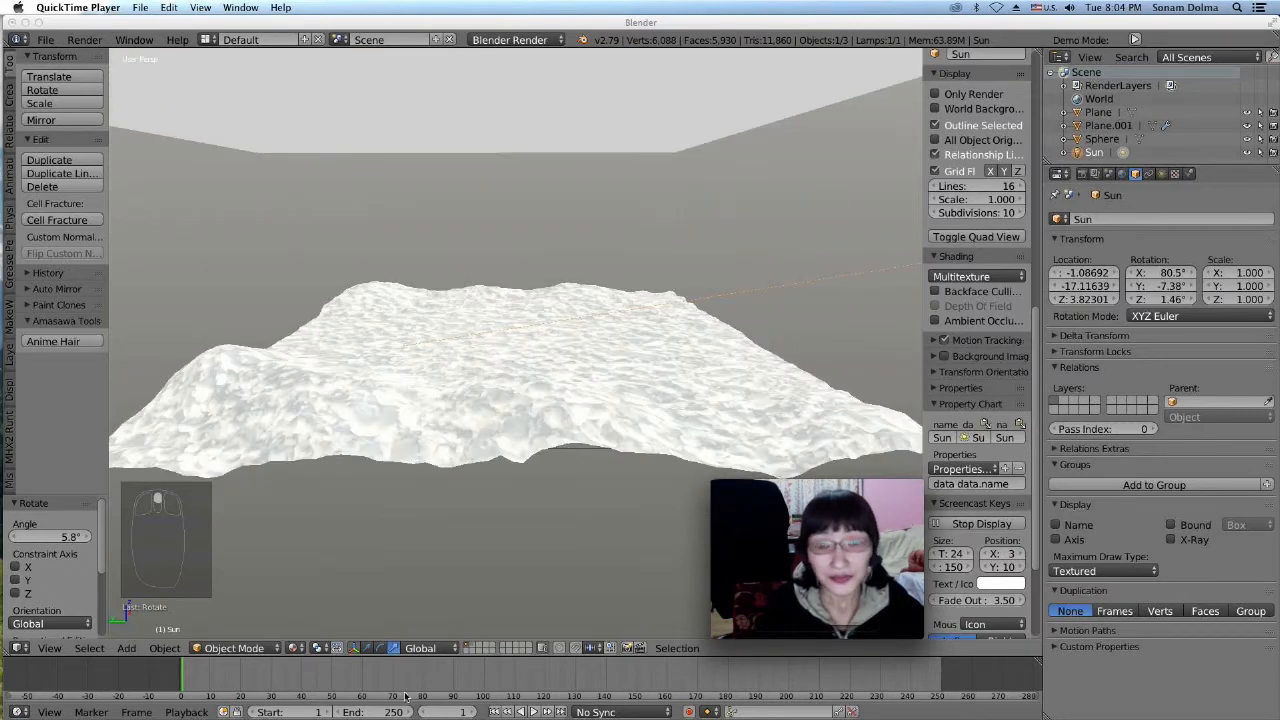
# Replay the snowfall from the first frame, checking it at a wider and a closer distance, then rewind it
pyautogui.click(533, 712)
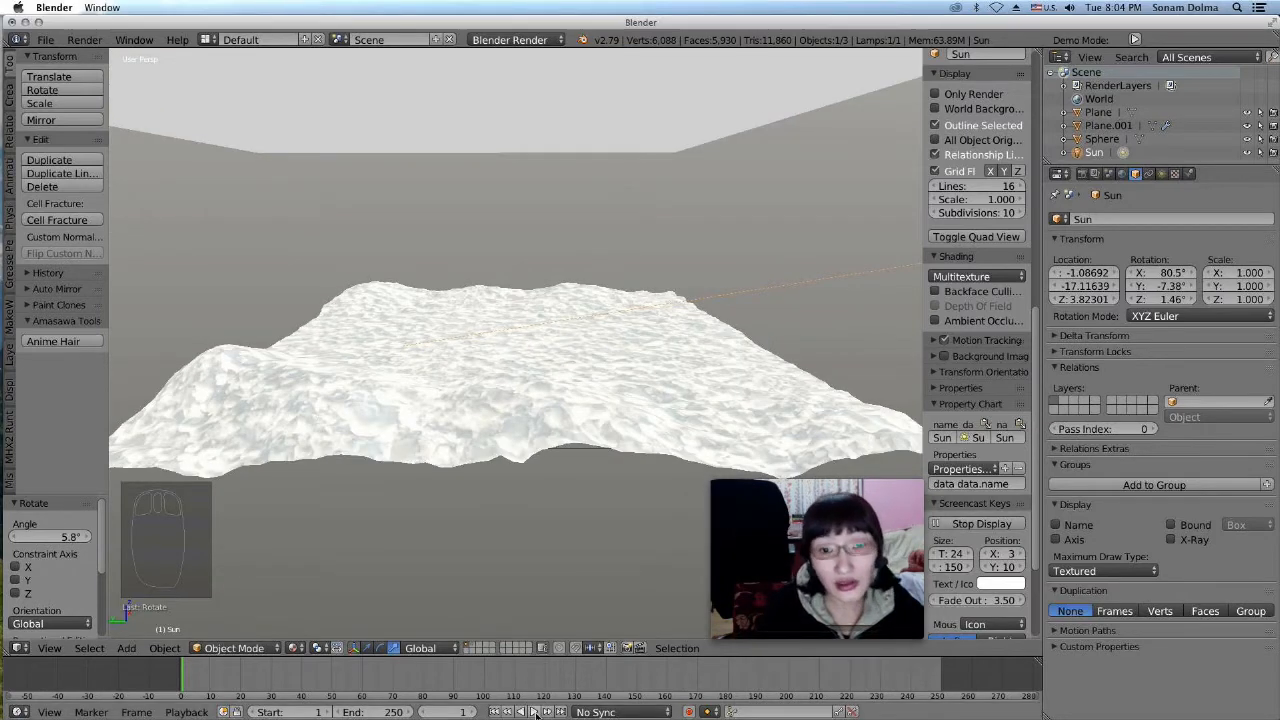
pyautogui.click(533, 712)
pyautogui.scroll(-3, 574, 351)
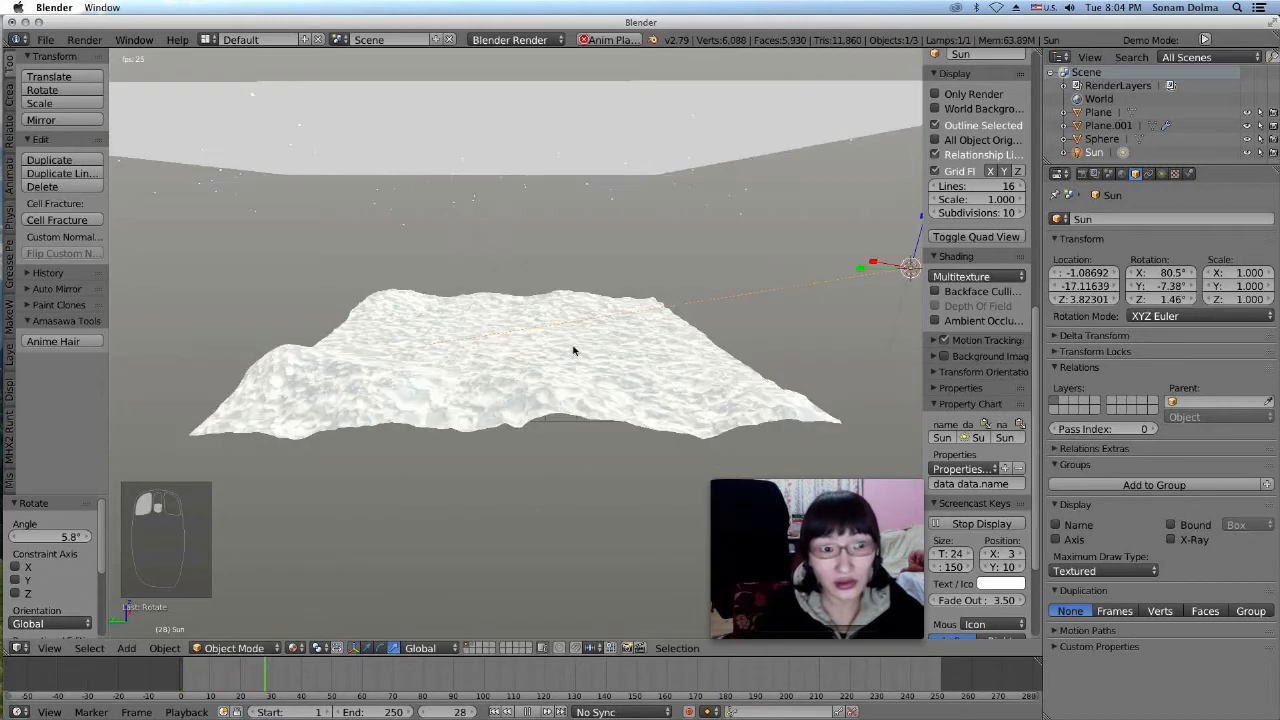
pyautogui.scroll(3, 470, 270)
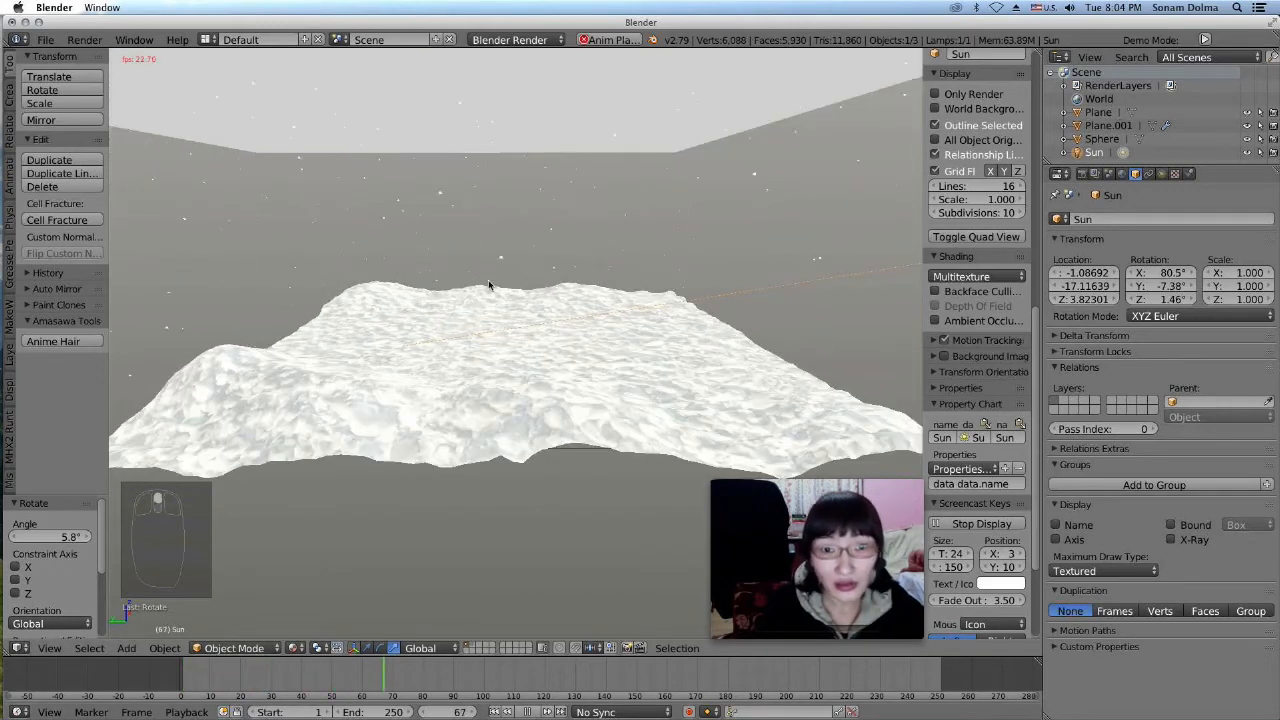
pyautogui.click(501, 712)
pyautogui.click(493, 712)
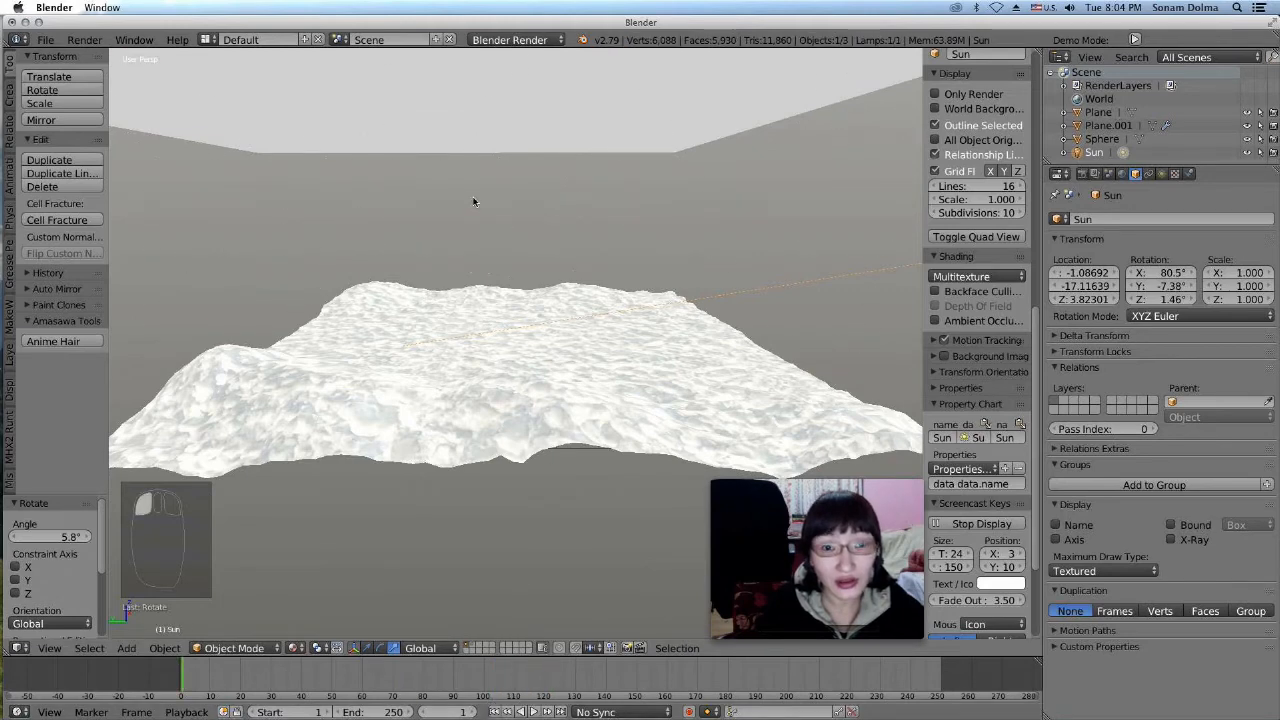
# Add a Wind force field beside the overhead snow emitter plane, near the Sun lamp
pyautogui.scroll(-5, 474, 200)
pyautogui.moveTo(474, 200); pyautogui.dragTo(621, 351, button='middle')
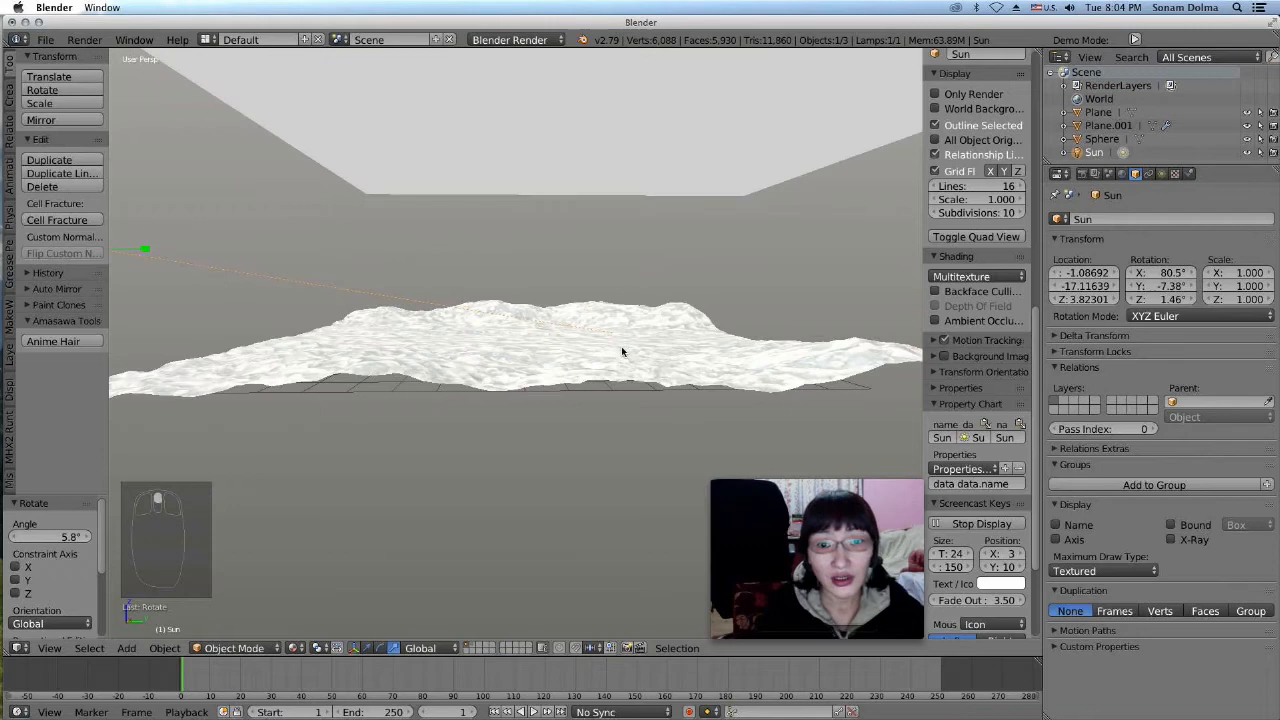
pyautogui.click(565, 377)
pyautogui.click(600, 140)
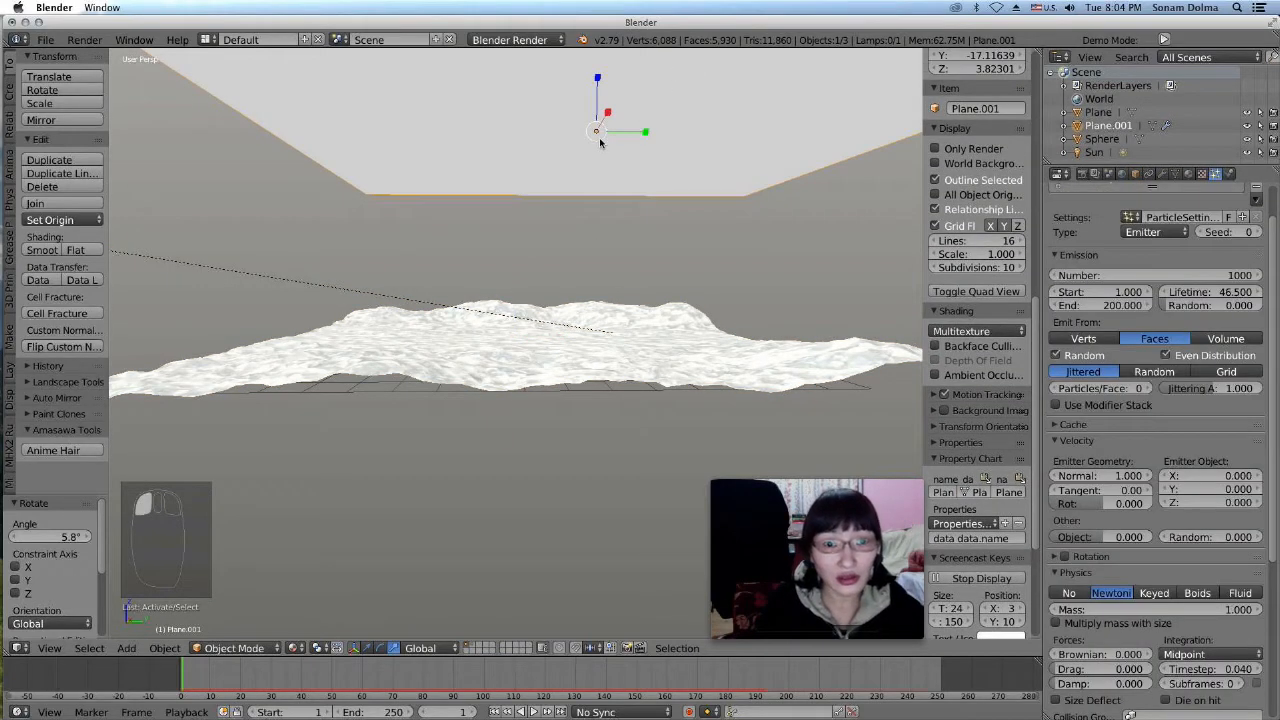
pyautogui.scroll(-4, 469, 352)
pyautogui.click(322, 266)
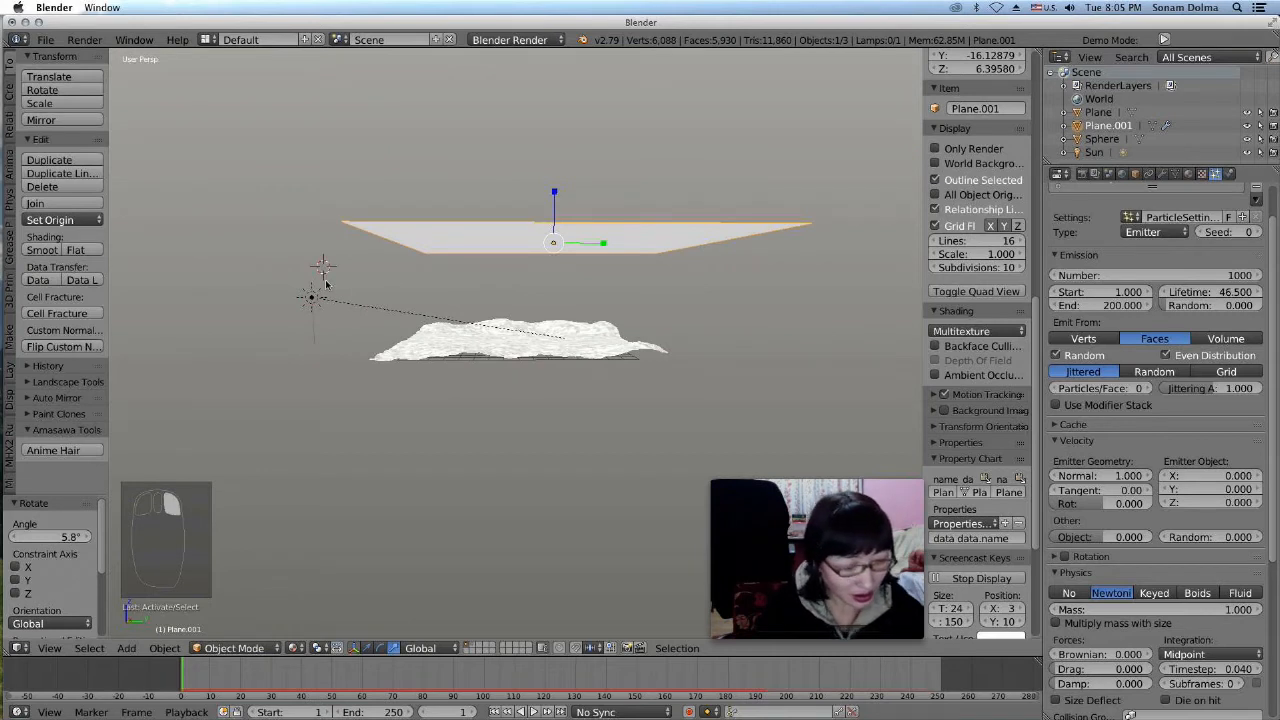
pyautogui.hotkey('shift', 'a')
pyautogui.moveTo(326, 285)
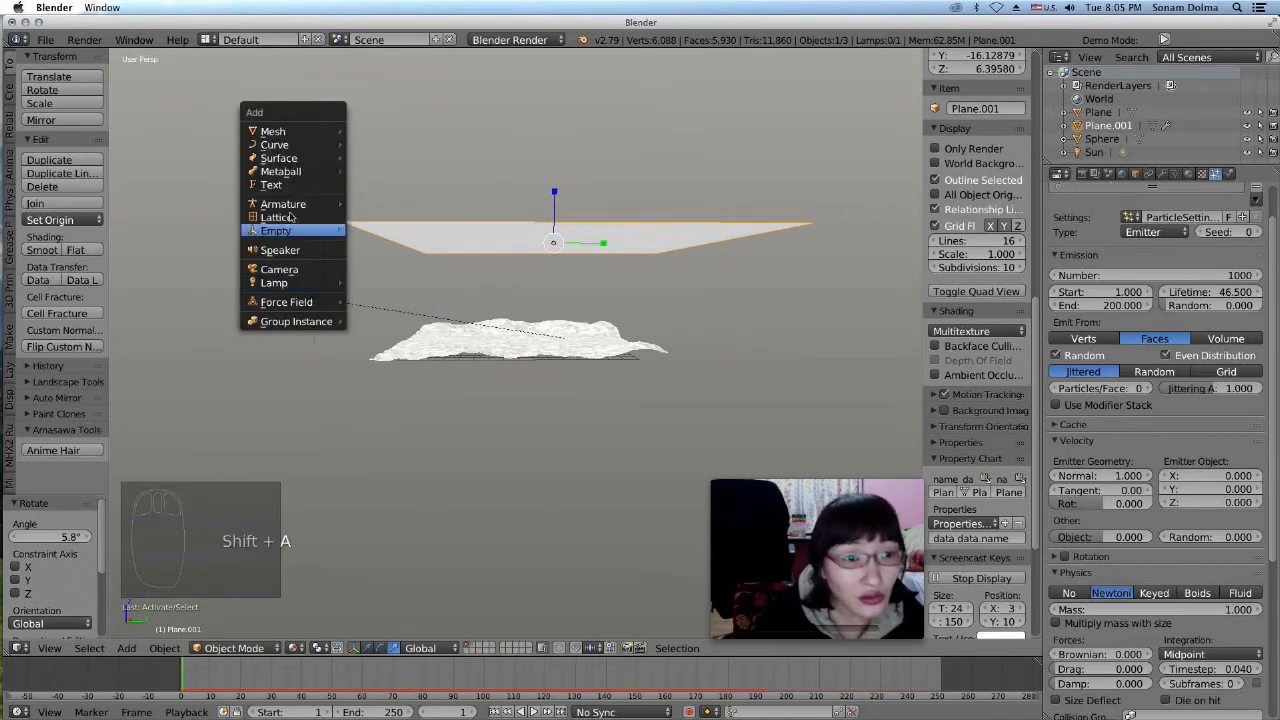
pyautogui.moveTo(300, 147)
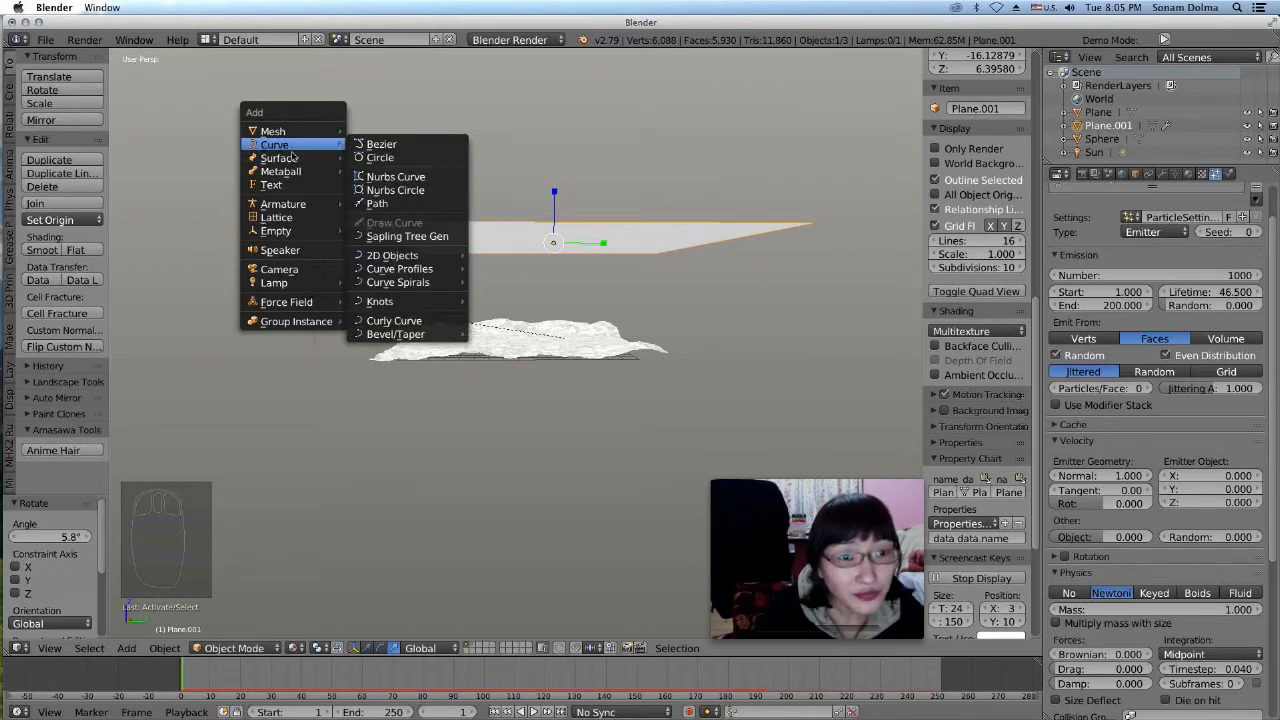
pyautogui.moveTo(281, 293)
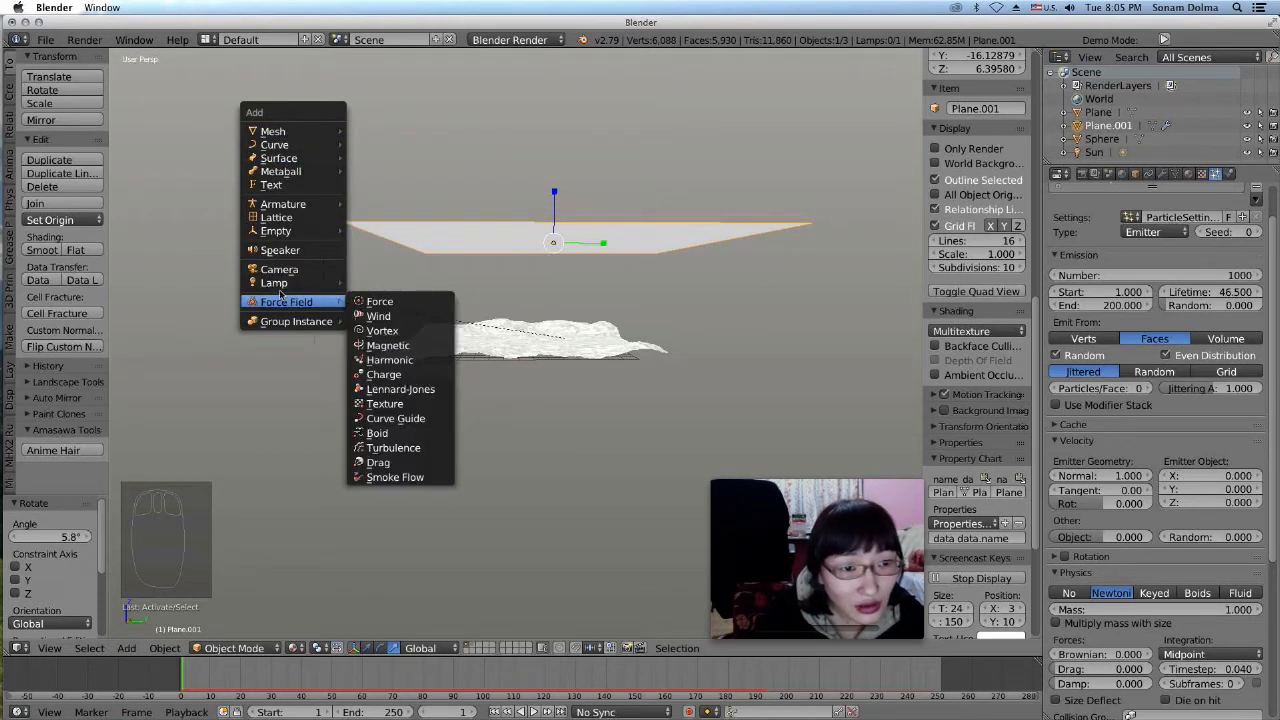
pyautogui.click(391, 318)
# Rotate the wind field freehand so that it points sideways toward the snowfall area above the terrain
pyautogui.scroll(5, 352, 245)
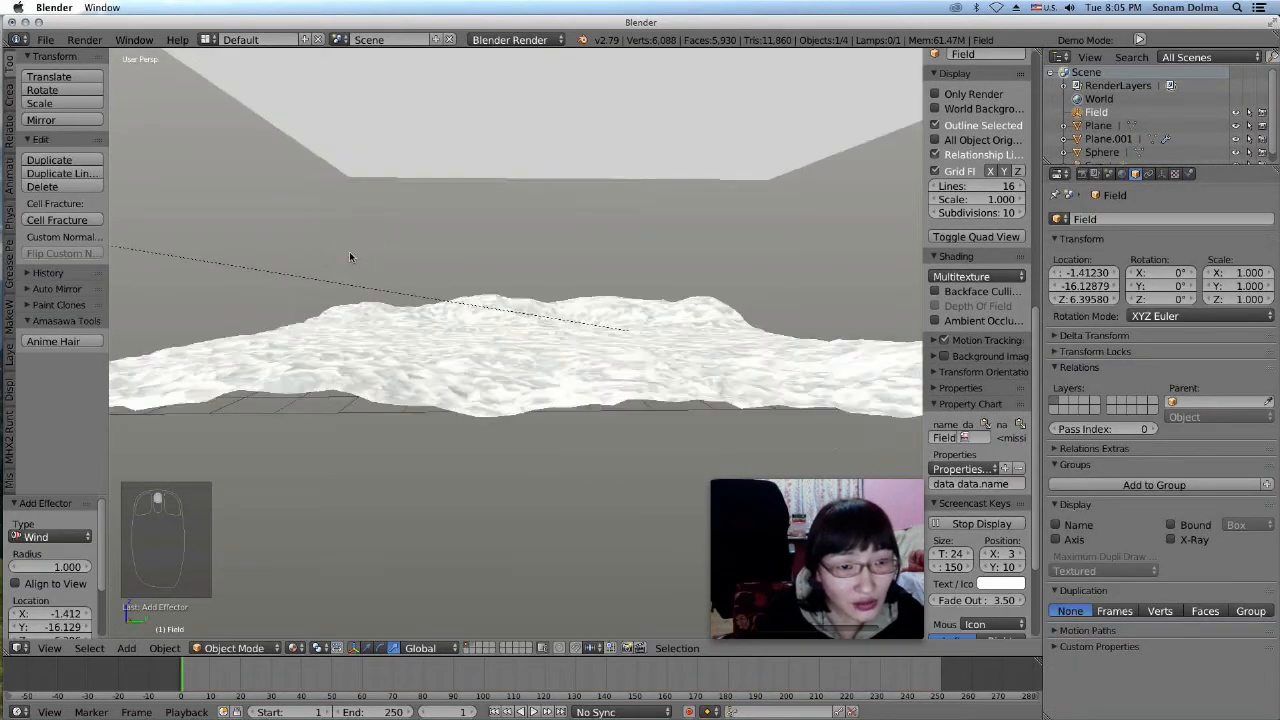
pyautogui.scroll(-5, 340, 235)
pyautogui.scroll(2, 400, 250)
pyautogui.keyDown('shift'); pyautogui.moveTo(380, 250); pyautogui.dragTo(419, 265, button='middle'); pyautogui.keyUp('shift')
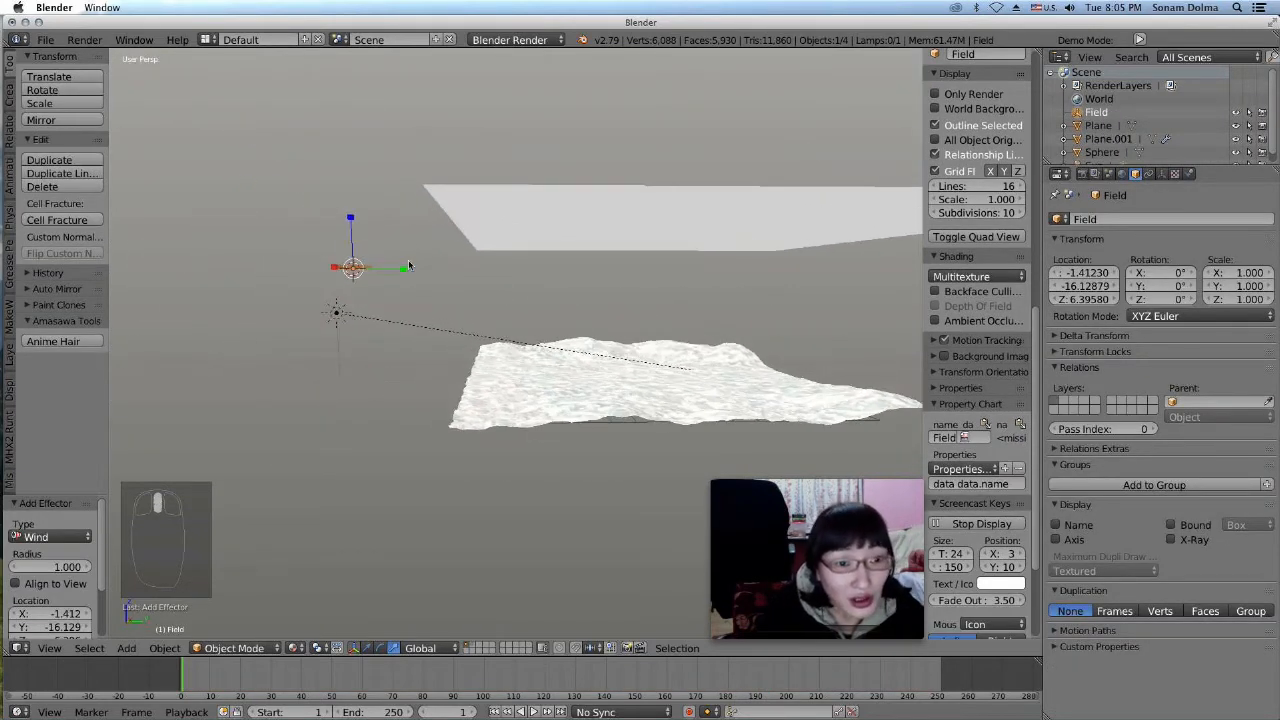
pyautogui.press('r')
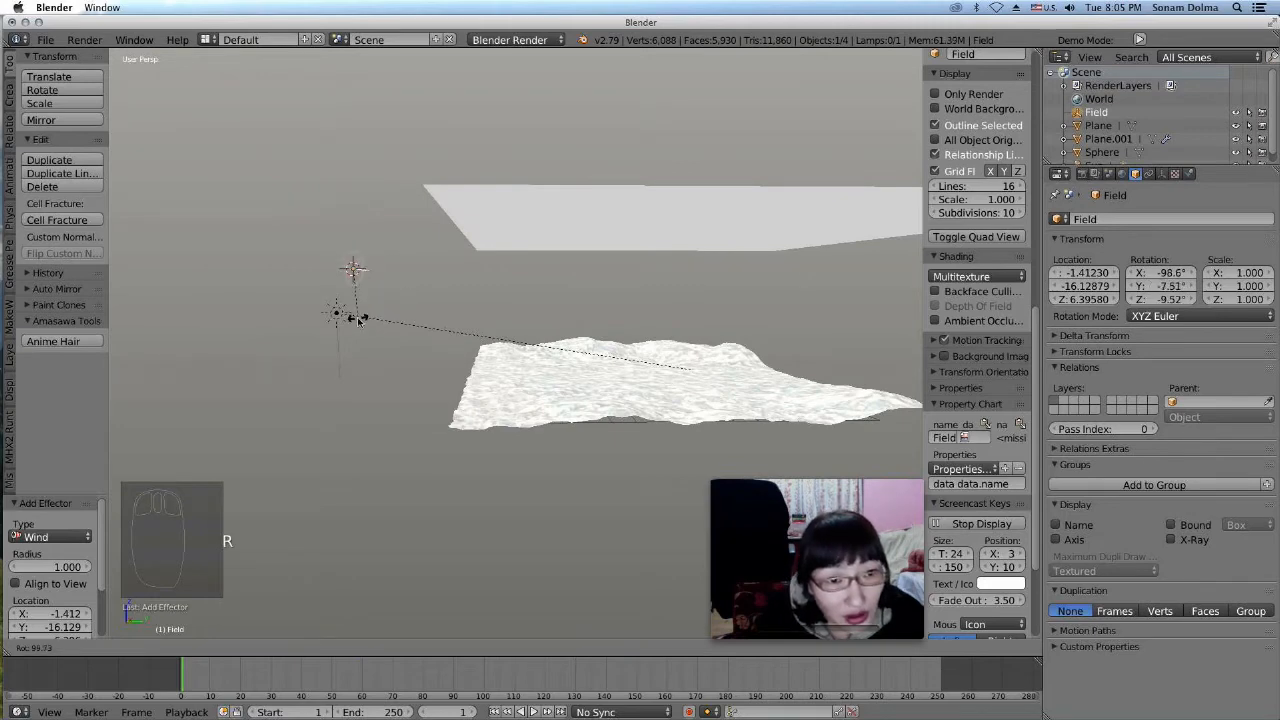
pyautogui.click(354, 316)
pyautogui.moveTo(360, 270); pyautogui.dragTo(429, 437, button='middle')
pyautogui.press('r')
pyautogui.click(429, 443)
pyautogui.press('r')
pyautogui.click(480, 463)
# Move the wind field to about X -1.18, Y -16.79, Z 7.61 and rotate it to about X -106°, Y -9.29°, Z -7.62°
pyautogui.moveTo(480, 463); pyautogui.dragTo(382, 319, button='middle')
pyautogui.press('g')
pyautogui.click(396, 318)
pyautogui.press('r')
pyautogui.click(455, 343)
pyautogui.press('g')
pyautogui.click(415, 278)
pyautogui.press('r')
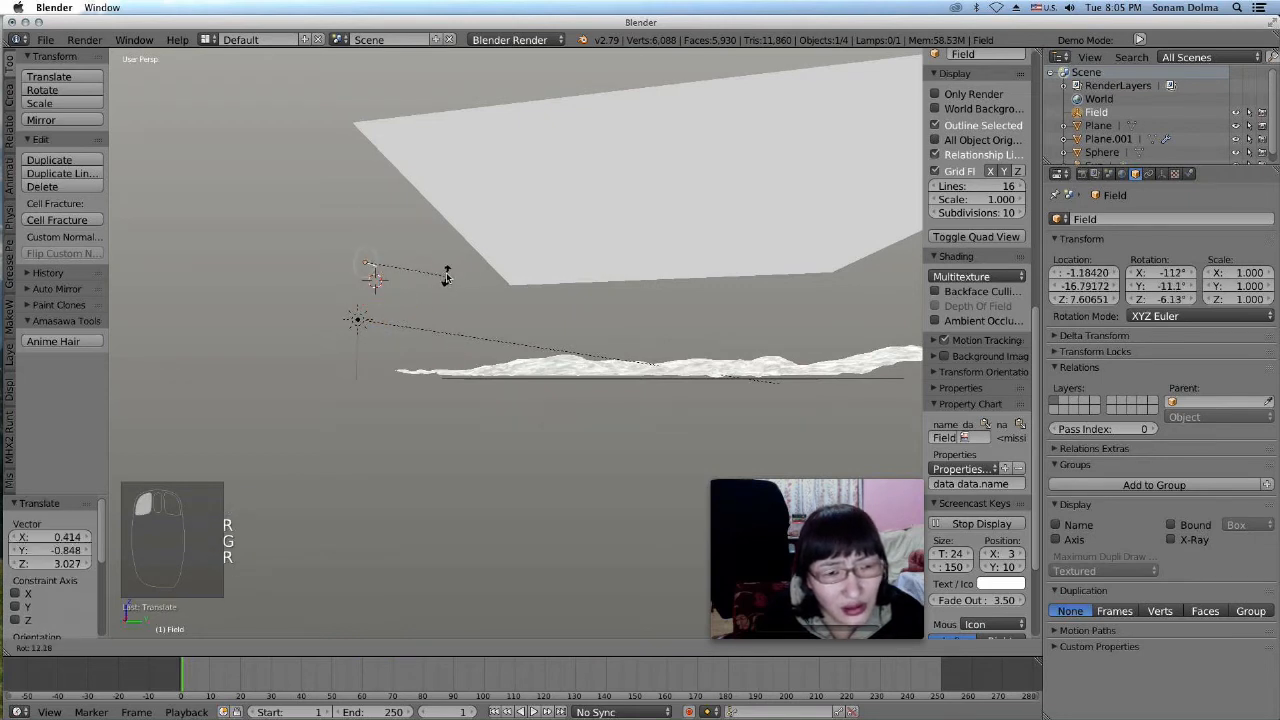
pyautogui.click(443, 268)
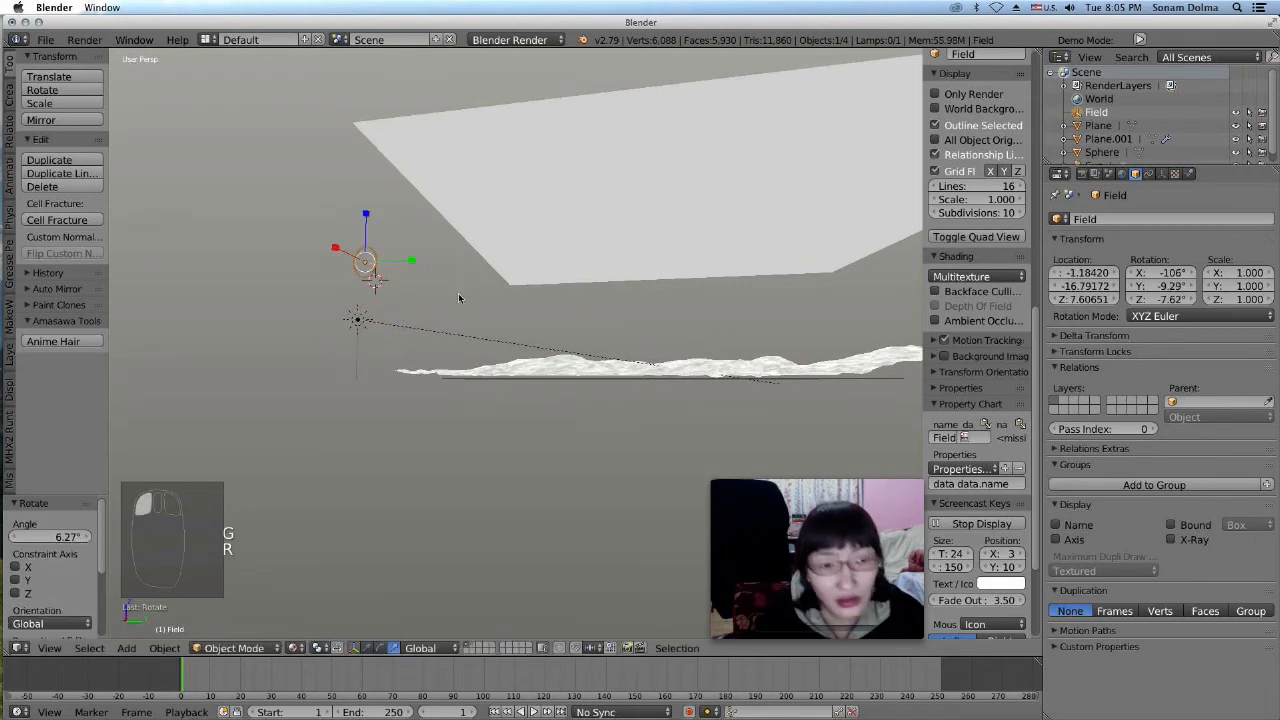
# Open the wind field's physics settings, play the snowfall to check the wind's effect, and rewind it
pyautogui.click(1189, 174)
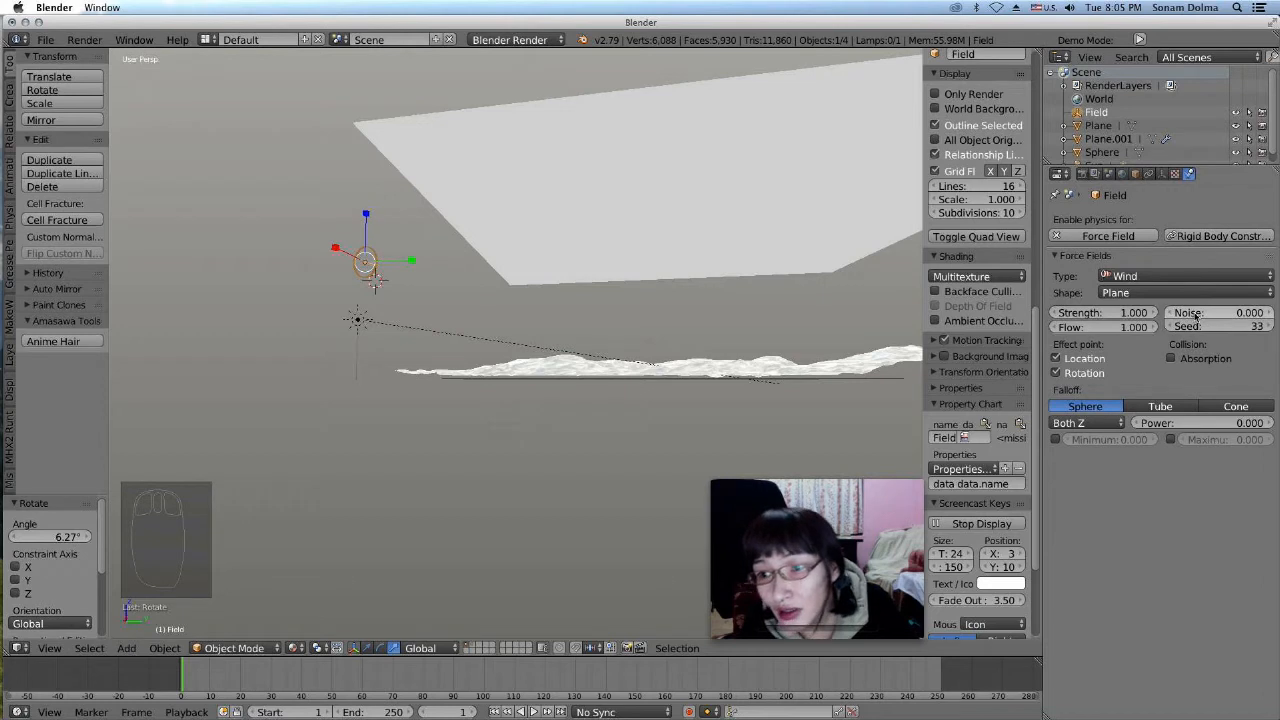
pyautogui.click(533, 712)
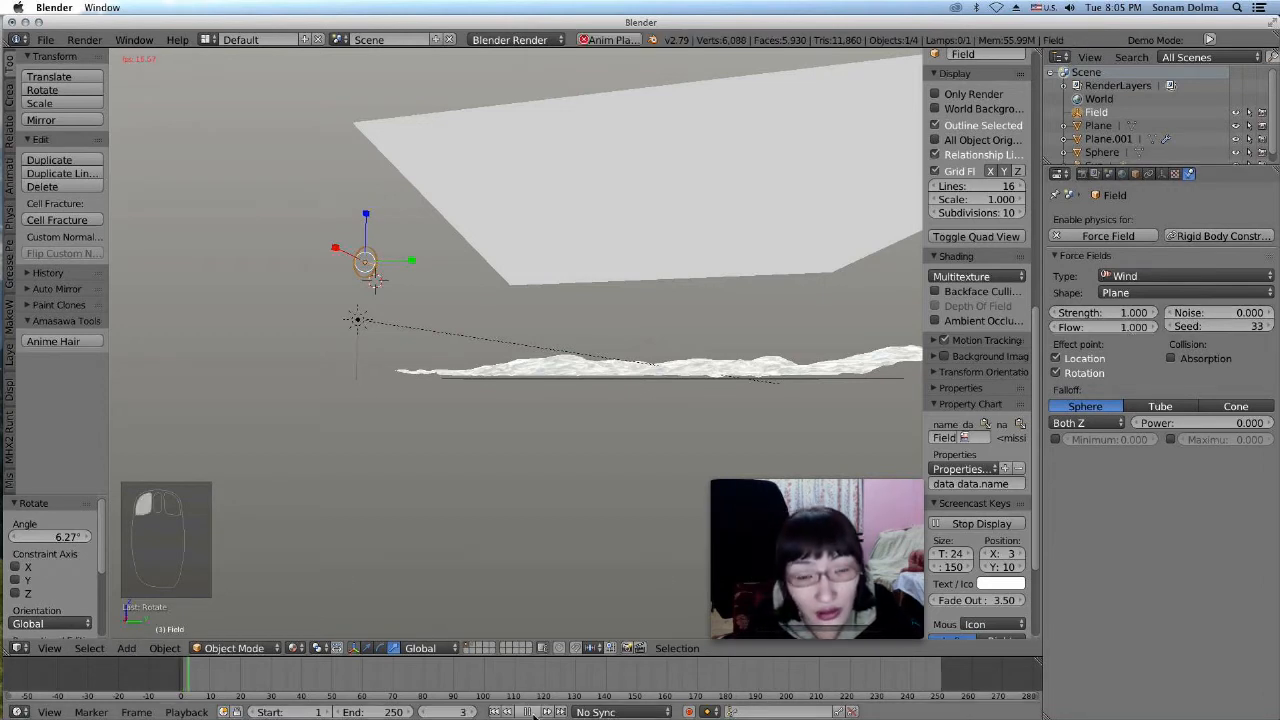
pyautogui.moveTo(627, 463); pyautogui.dragTo(626, 411, button='middle')
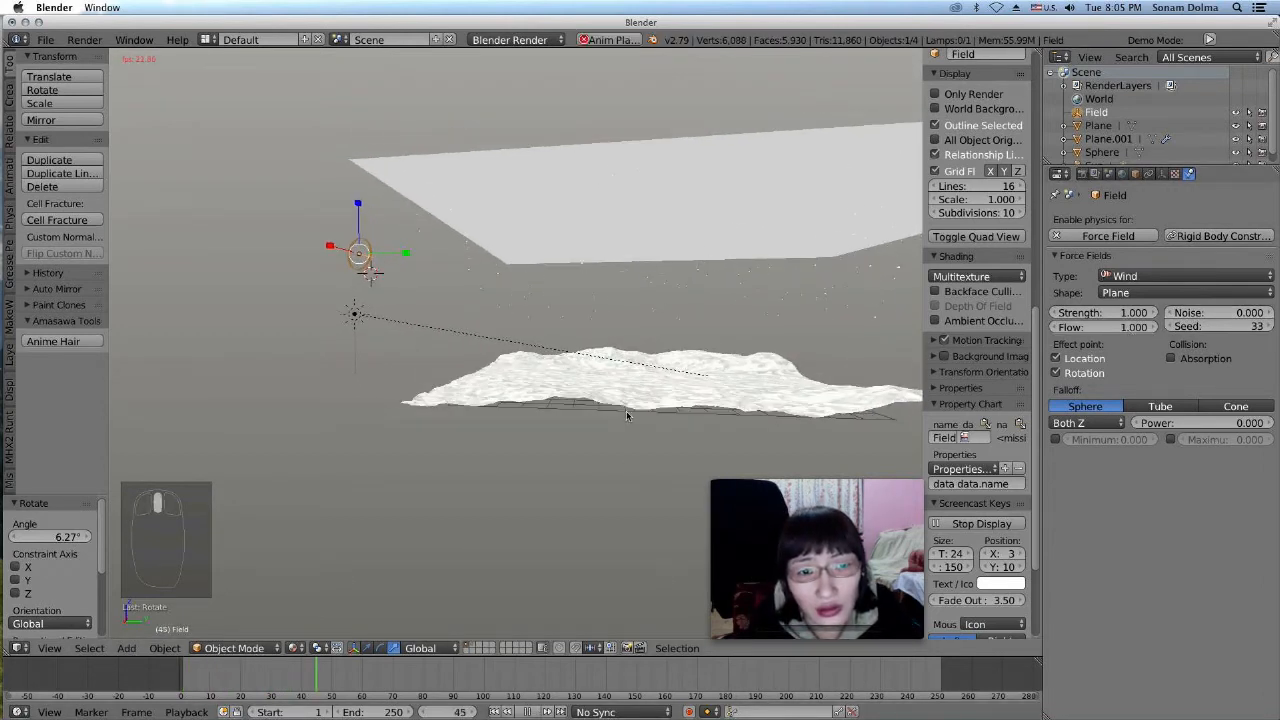
pyautogui.scroll(1, 626, 411)
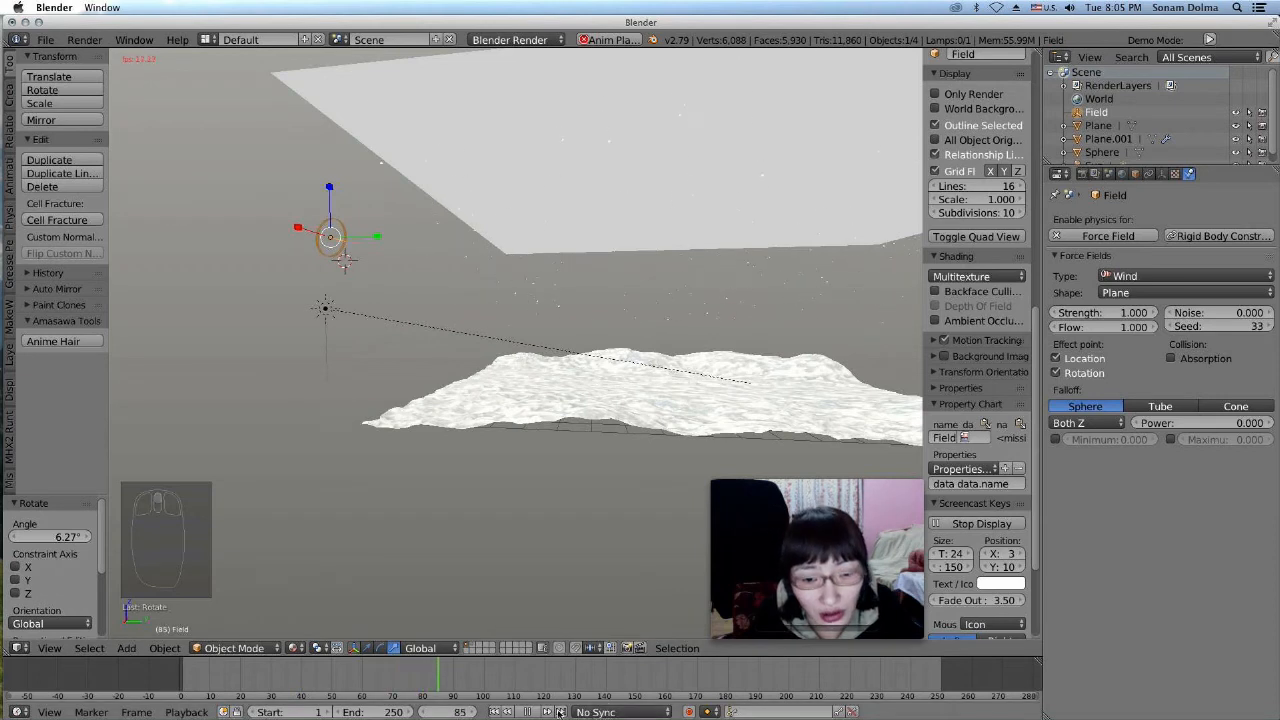
pyautogui.click(518, 711)
pyautogui.click(493, 711)
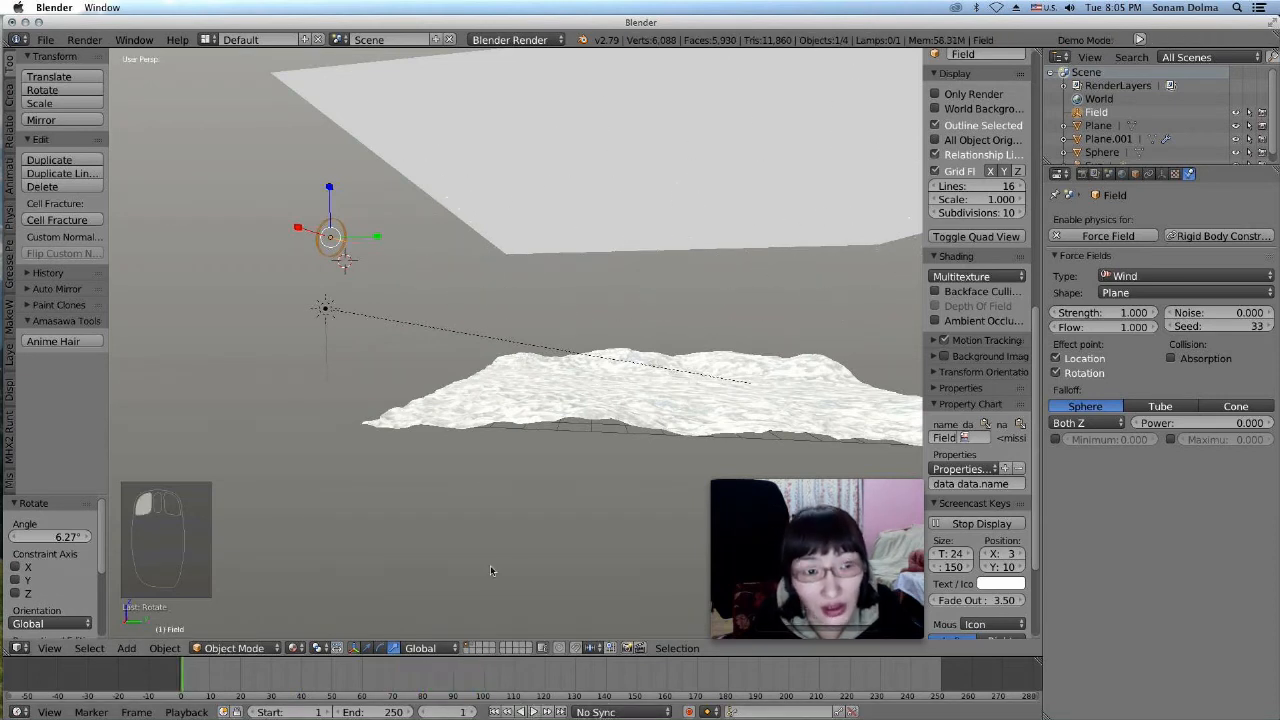
# Set the wind field's noise to 3.000 and falloff power to 1.000, then play the snowfall and stop it
pyautogui.moveTo(1222, 316); pyautogui.dragTo(1250, 316)
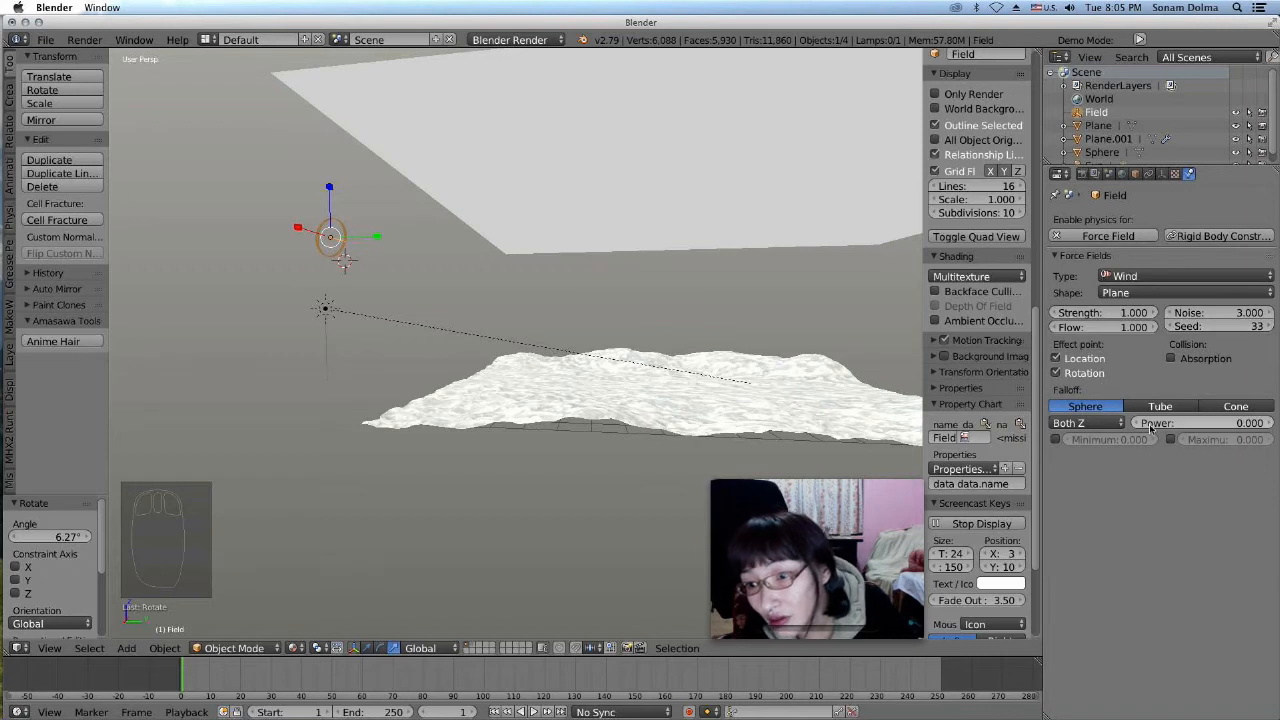
pyautogui.moveTo(1166, 428); pyautogui.dragTo(1184, 428)
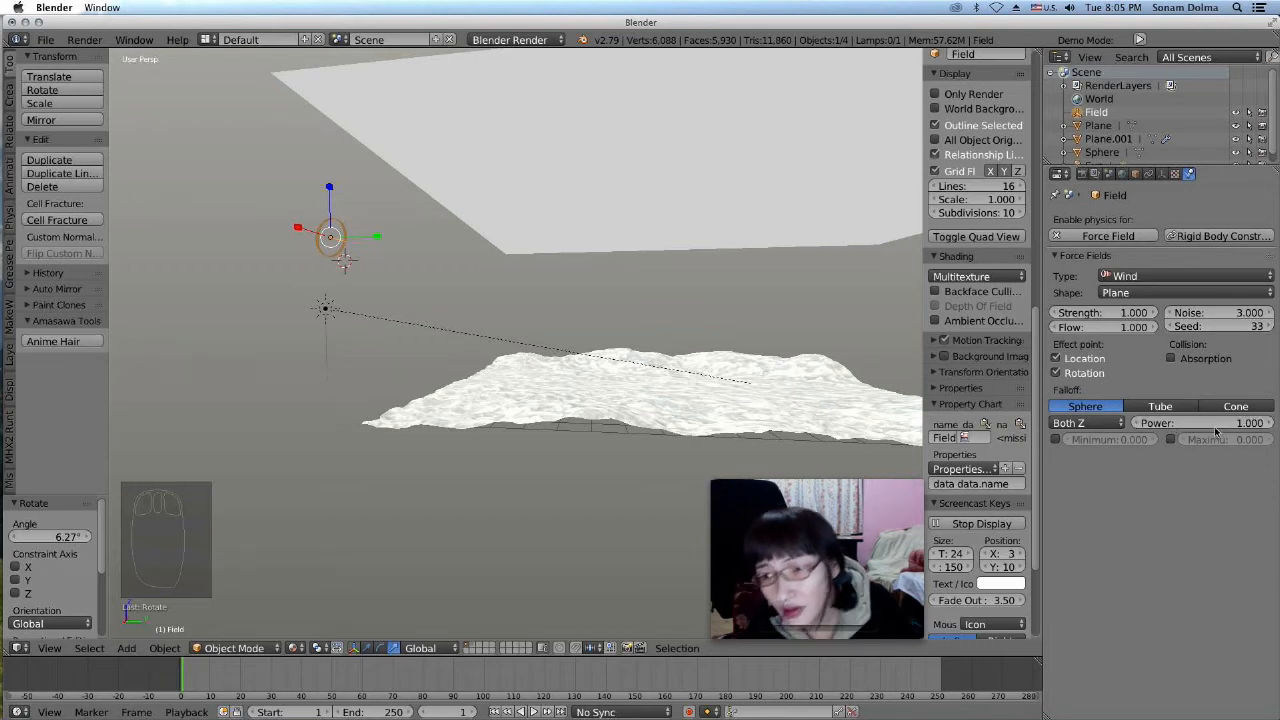
pyautogui.click(535, 712)
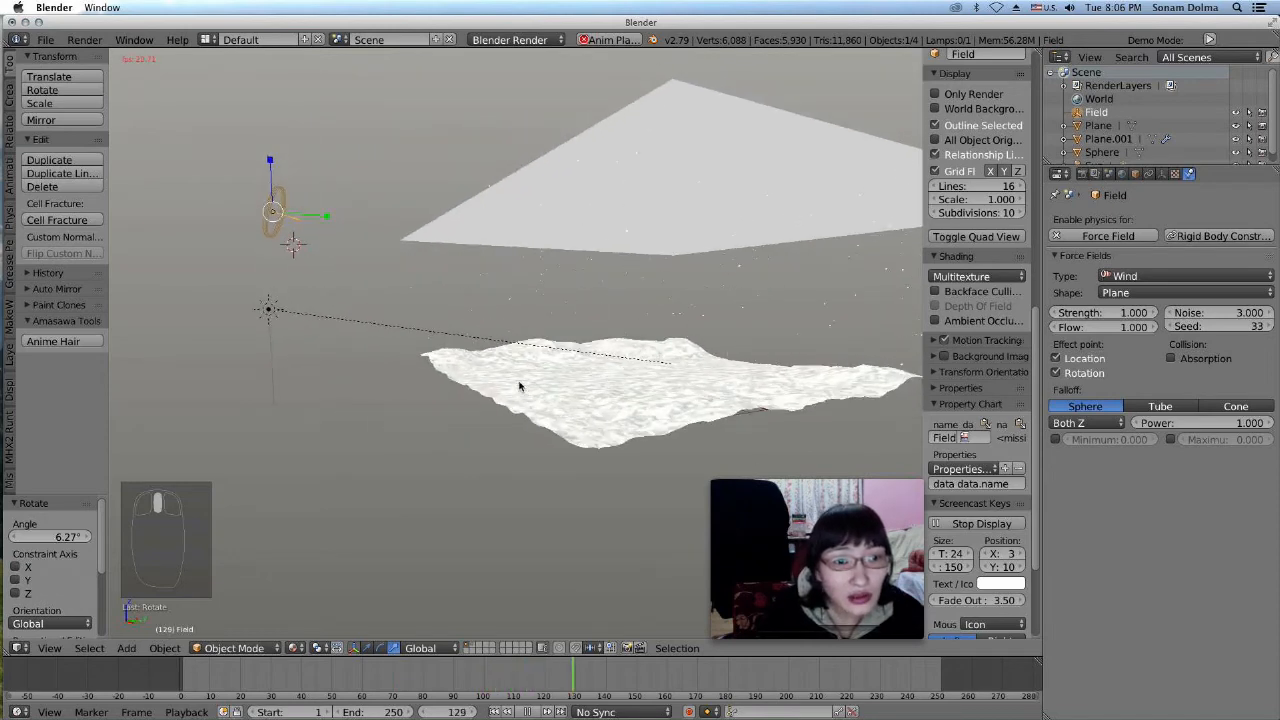
pyautogui.click(527, 712)
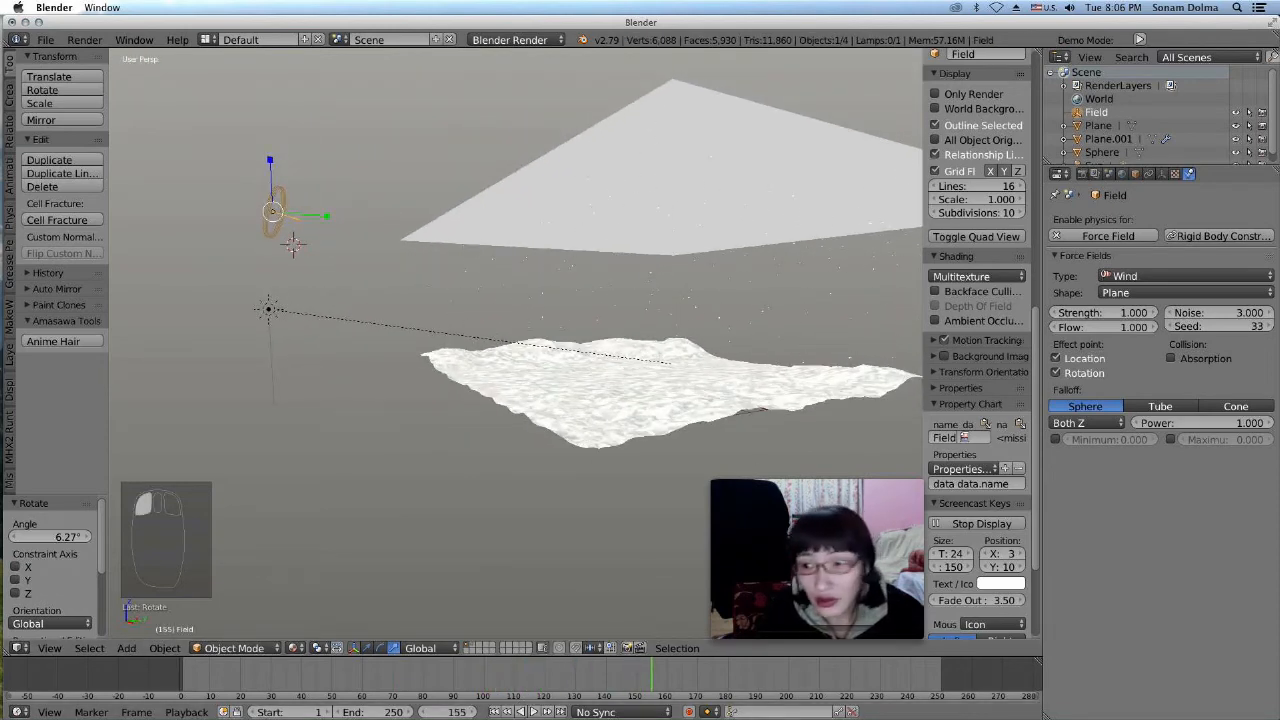
# Raise the wind field's falloff power to 1.900 and its strength to 4.500
pyautogui.moveTo(1185, 423)
pyautogui.mouseDown()
pyautogui.moveTo(1215, 423)
pyautogui.moveTo(1185, 423)
pyautogui.mouseUp()
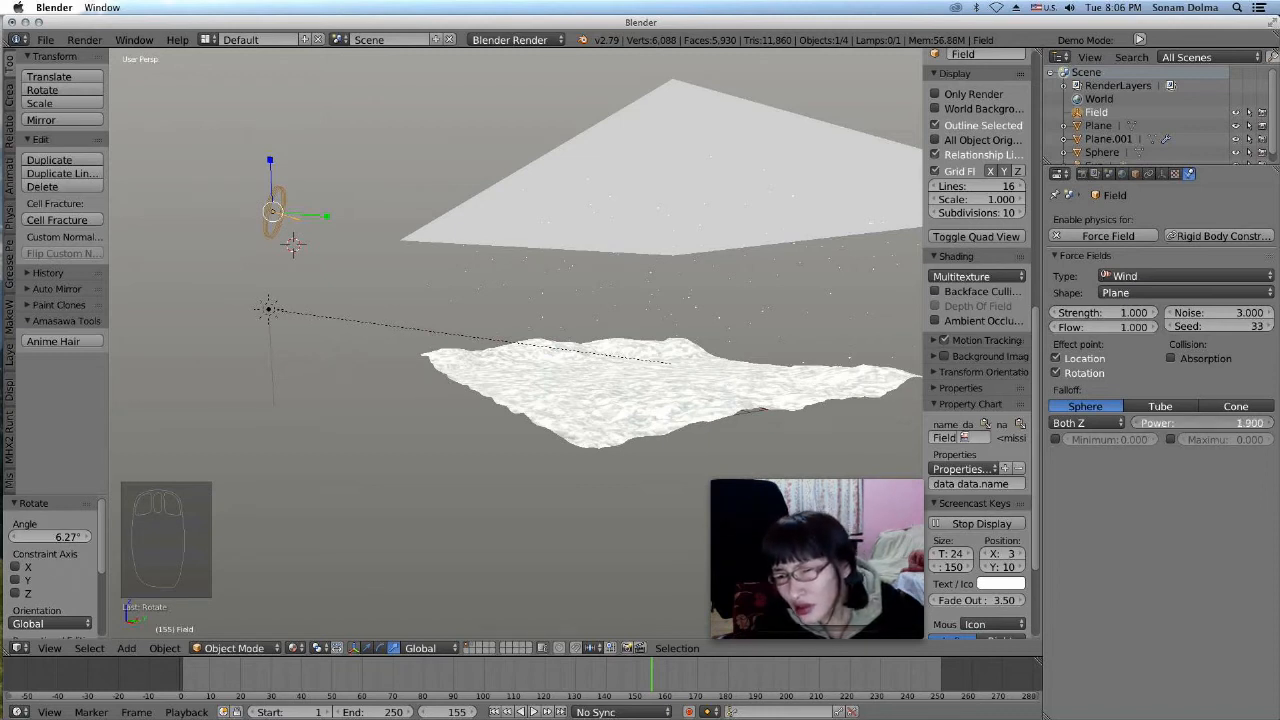
pyautogui.click(1105, 313)
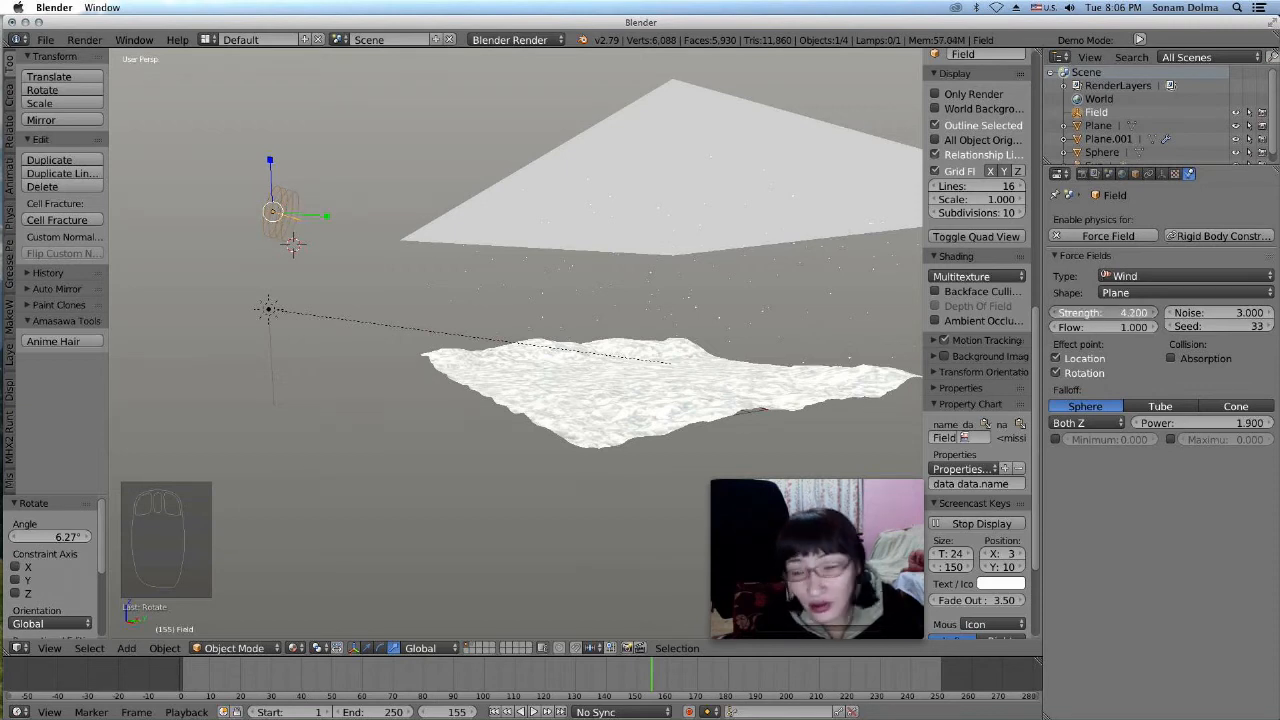
pyautogui.moveTo(1095, 314); pyautogui.dragTo(1096, 314)
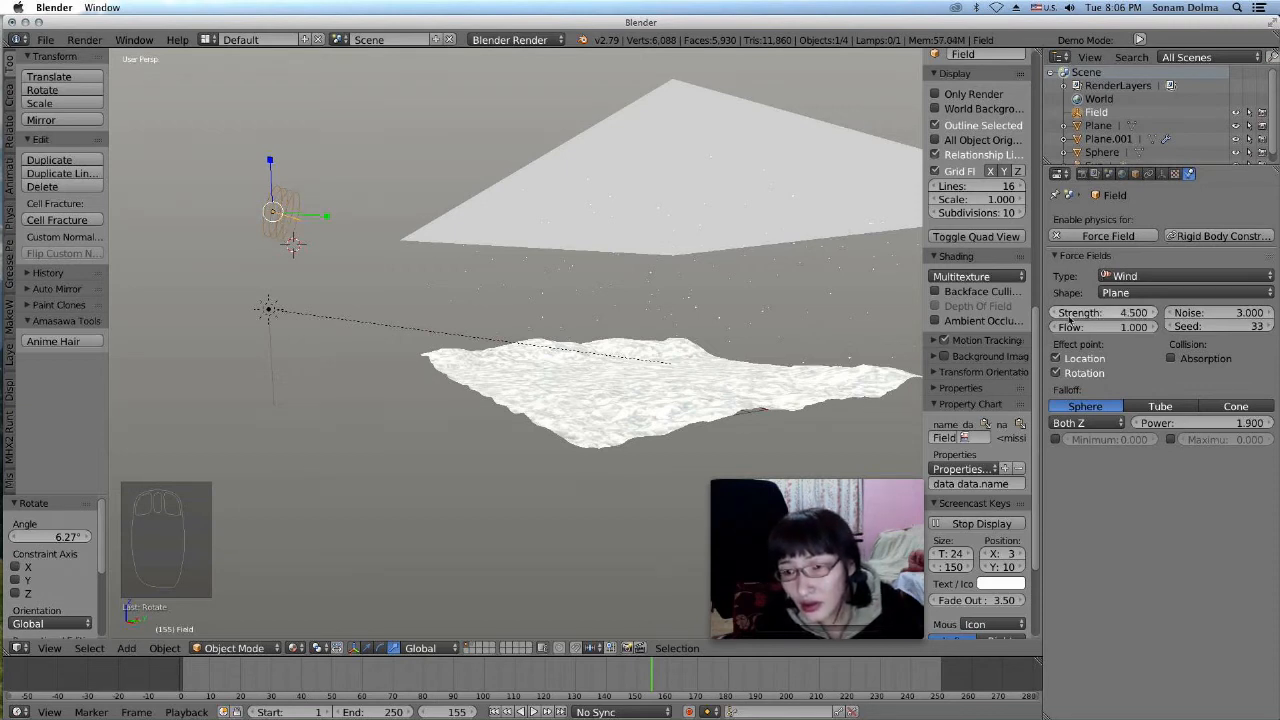
# Replay the snowfall from the first frame and watch the effect of the stronger wind from another angle
pyautogui.click(493, 711)
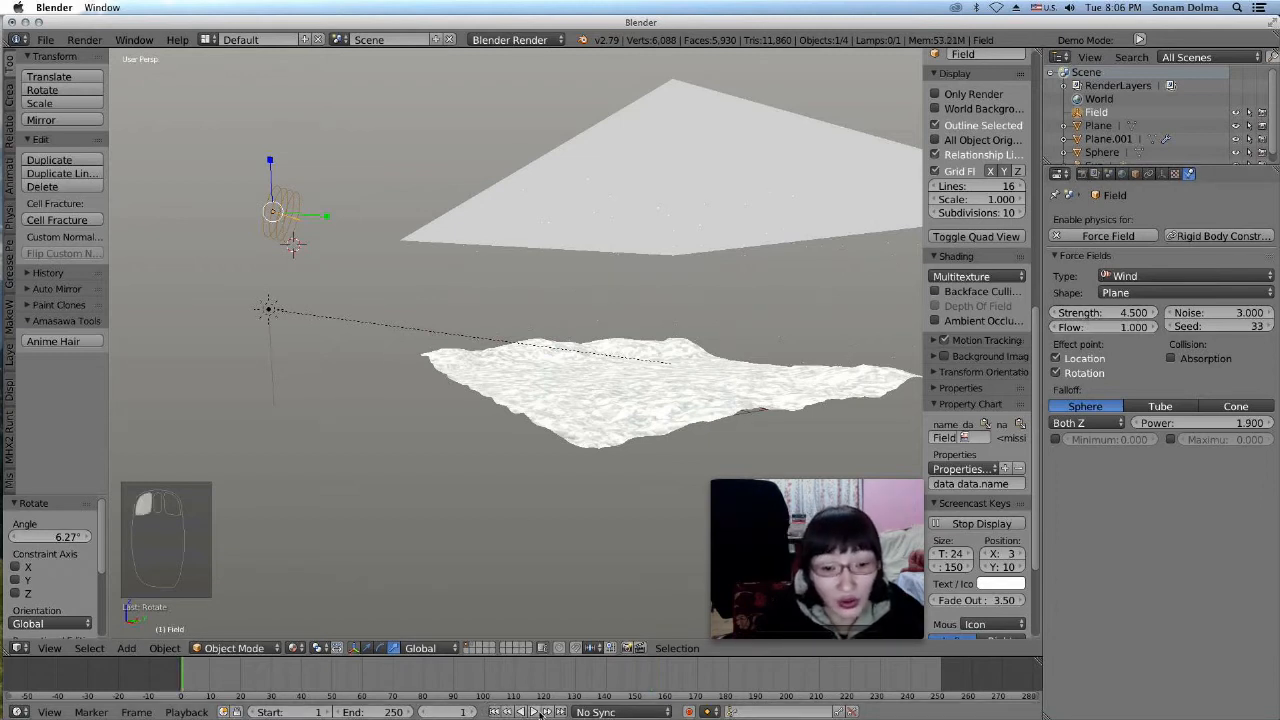
pyautogui.click(540, 712)
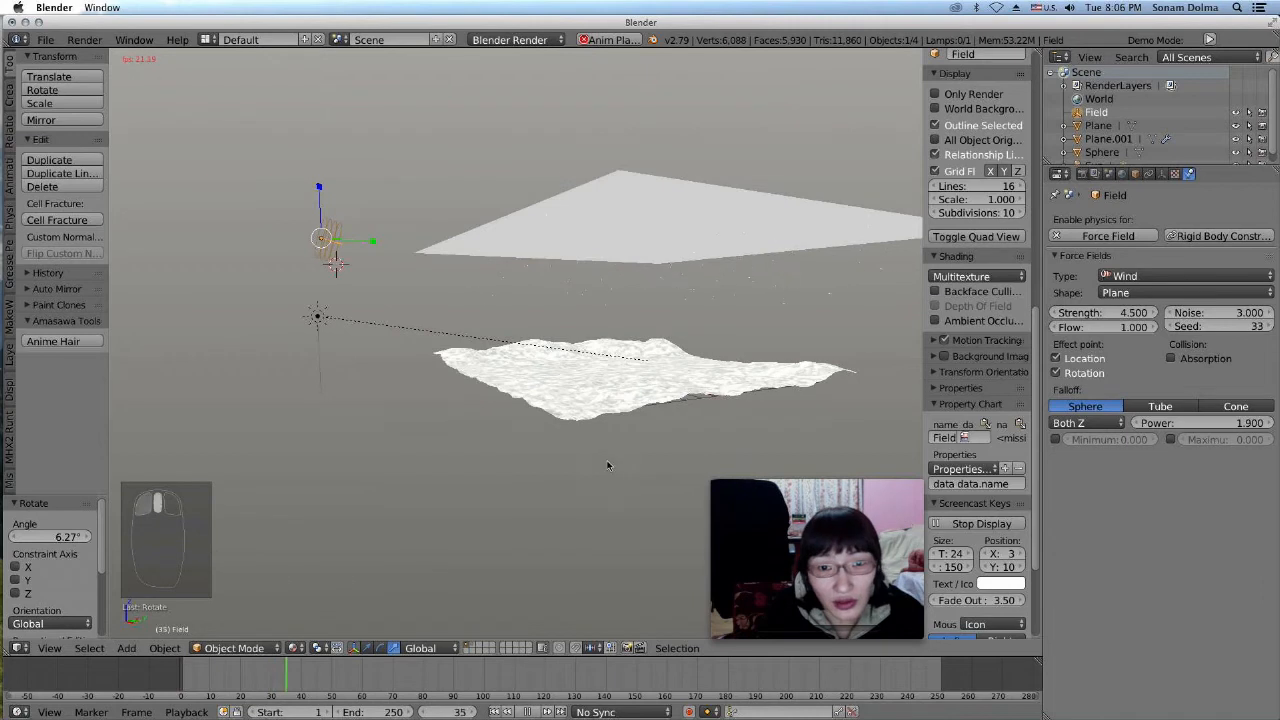
pyautogui.moveTo(574, 464); pyautogui.dragTo(424, 369, button='middle')
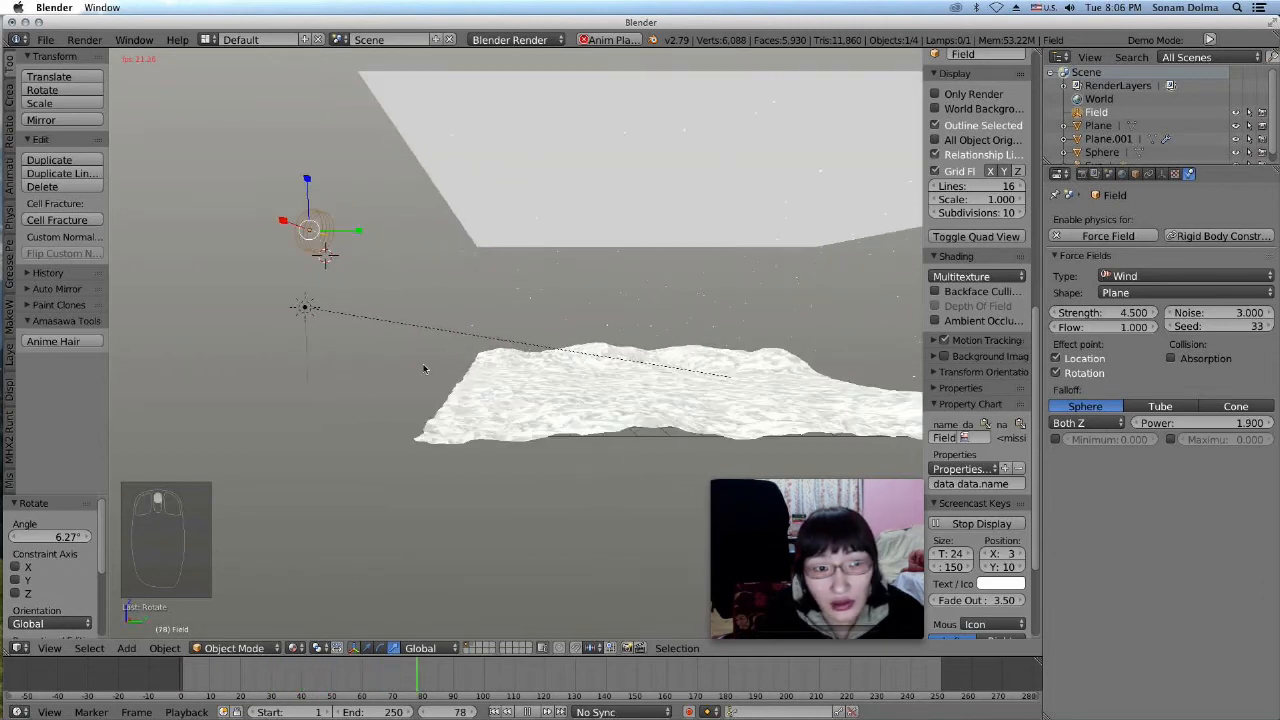
# Lower the wind field by about 1.66 units in Z while the snowfall plays, and adjust its rotation, finishing with about -3°
pyautogui.press('r')
pyautogui.click(490, 312)
pyautogui.press('g')
pyautogui.click(425, 287)
pyautogui.press('r')
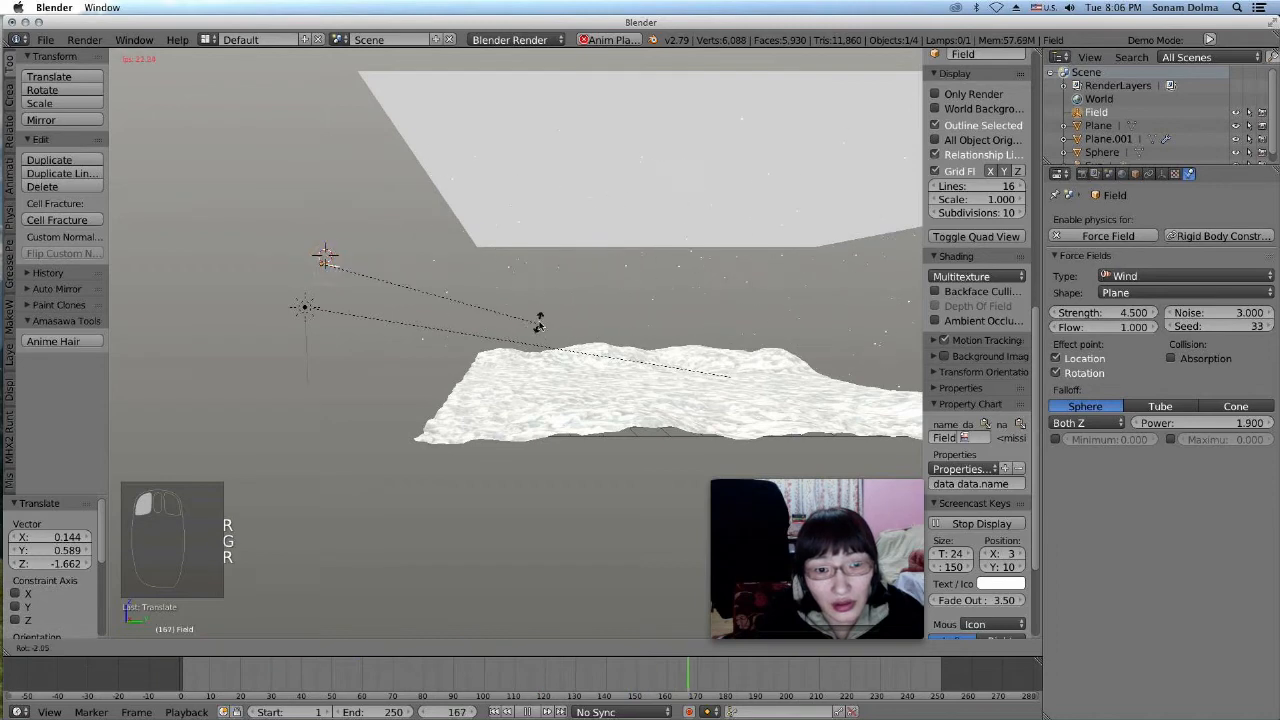
pyautogui.click(507, 327)
# View the scene from above and fine-tune the wind field's rotation so it blows straight across the terrain
pyautogui.moveTo(590, 355); pyautogui.dragTo(703, 425, button='middle')
pyautogui.press('r')
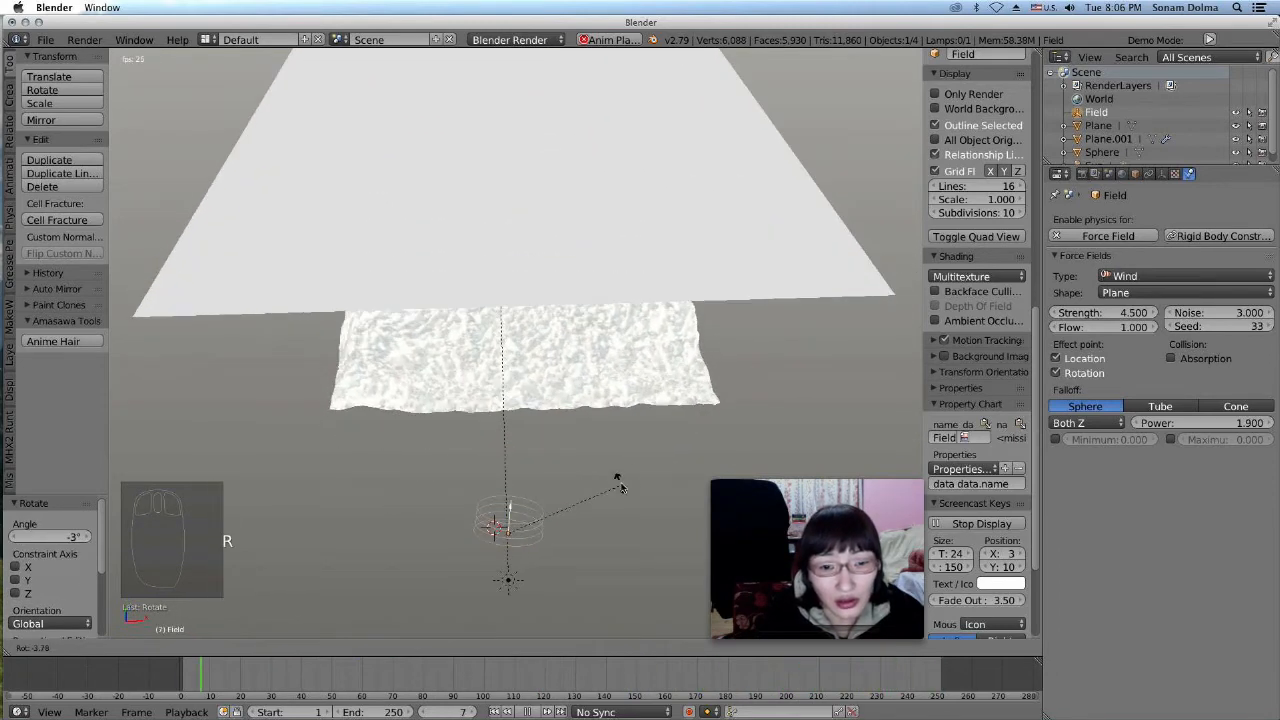
pyautogui.click(615, 469)
pyautogui.press('r')
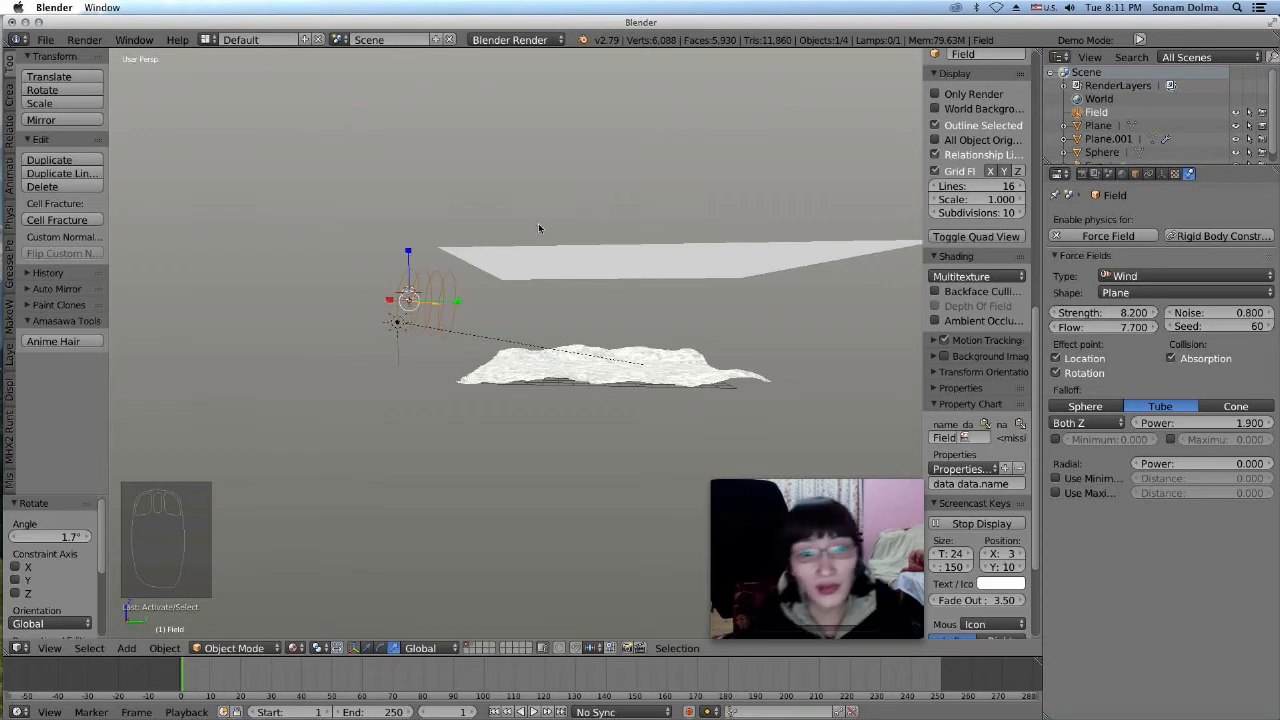
# Examine the wind field beside the snow terrain from closer and farther away, then open the file commands
pyautogui.scroll(4, 655, 296)
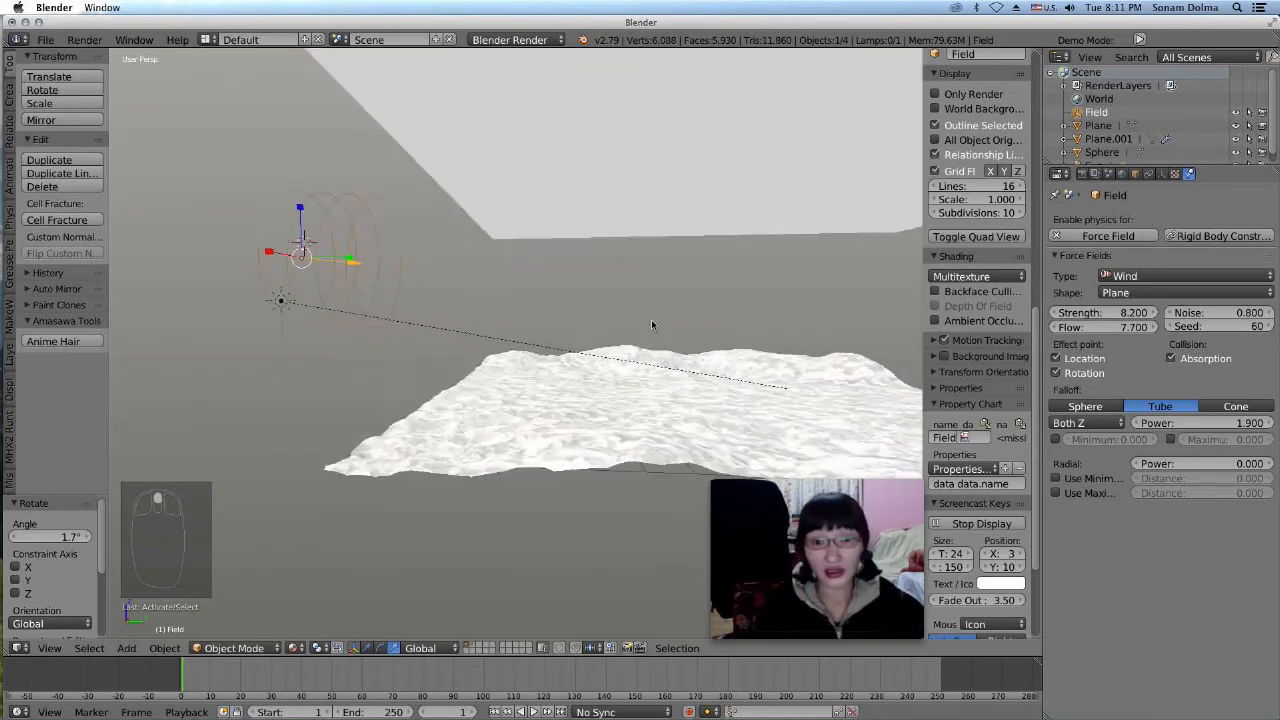
pyautogui.scroll(-5, 571, 366)
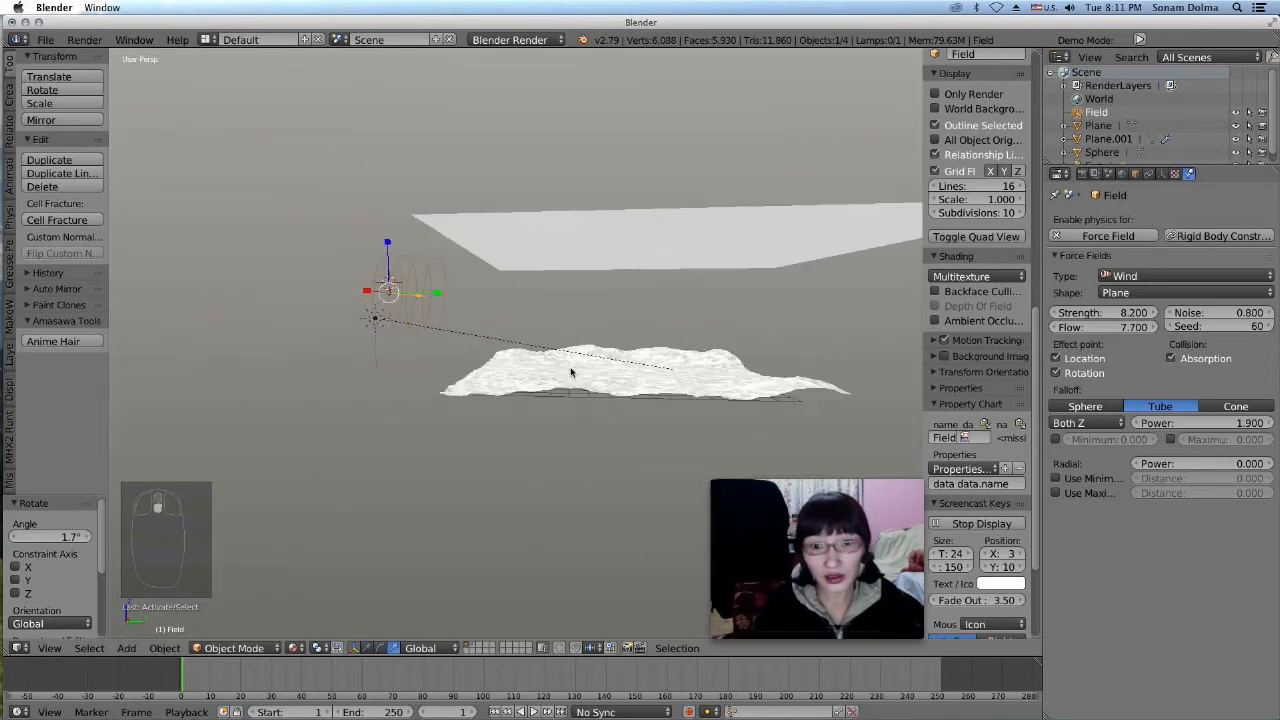
pyautogui.scroll(4, 670, 370)
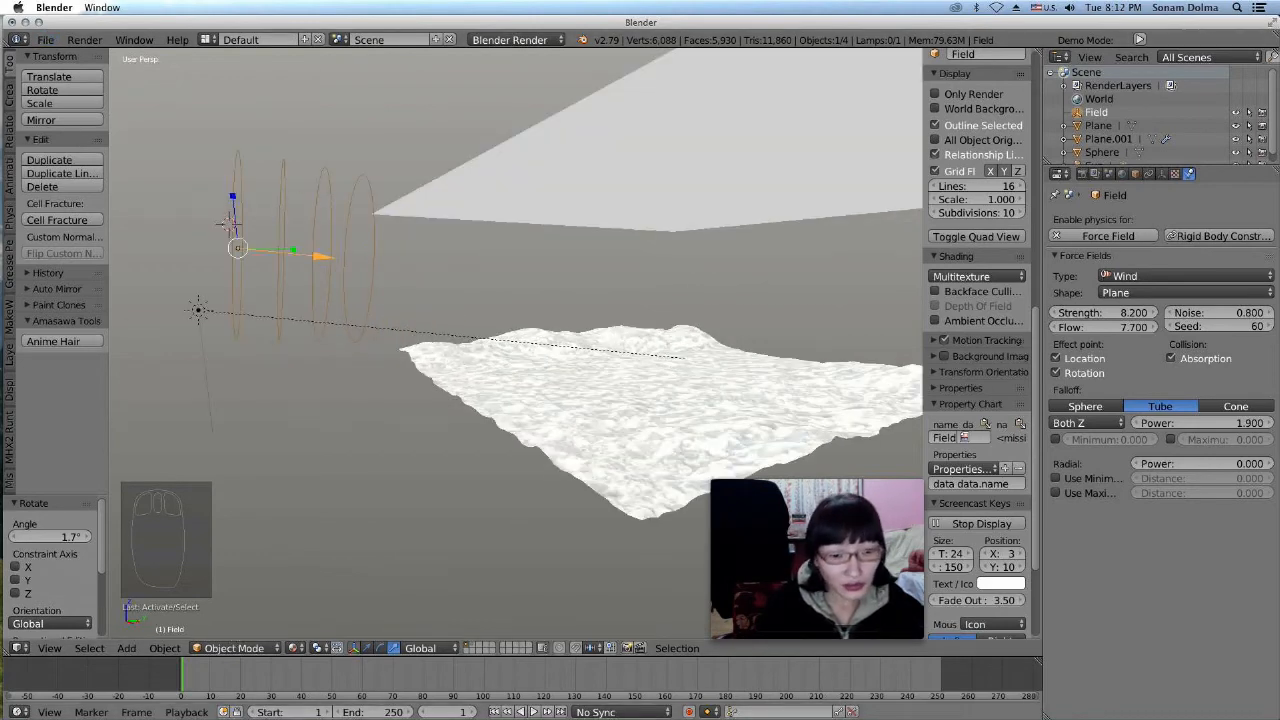
pyautogui.click(45, 39)
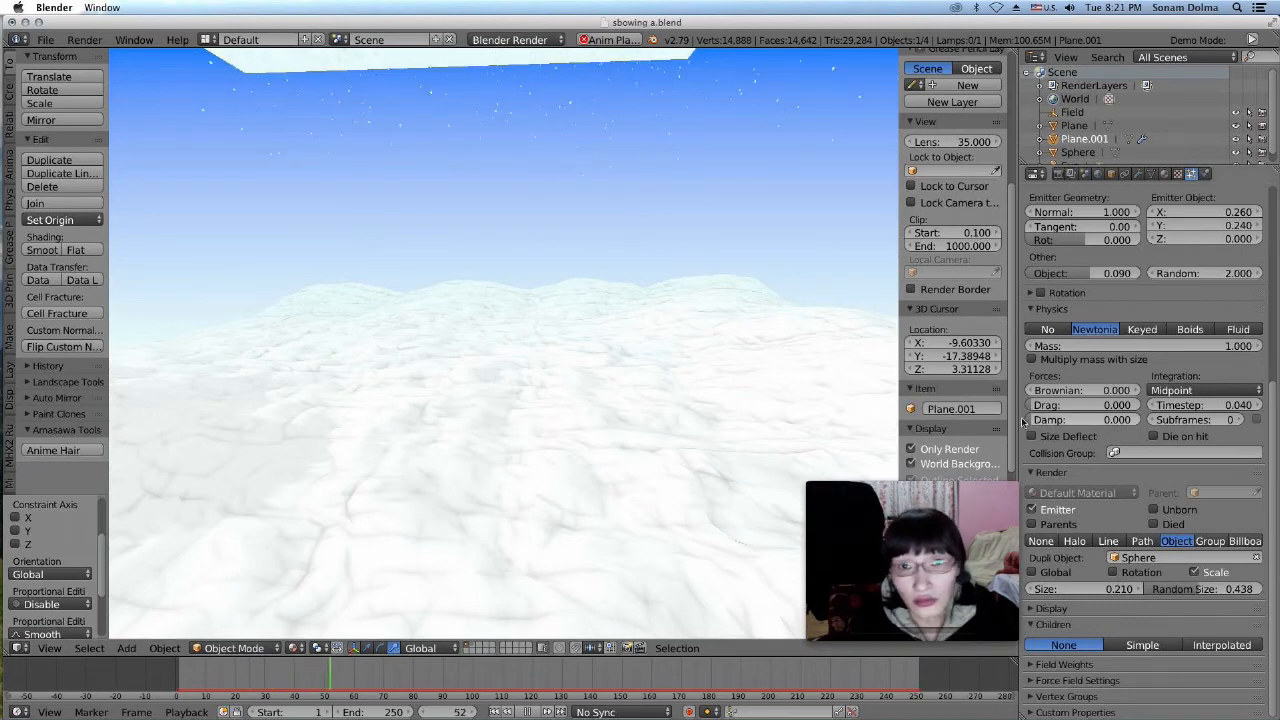
# Set the snow particles' size to 0.150 and their random size to 0.332
pyautogui.scroll(-1, 970, 415)
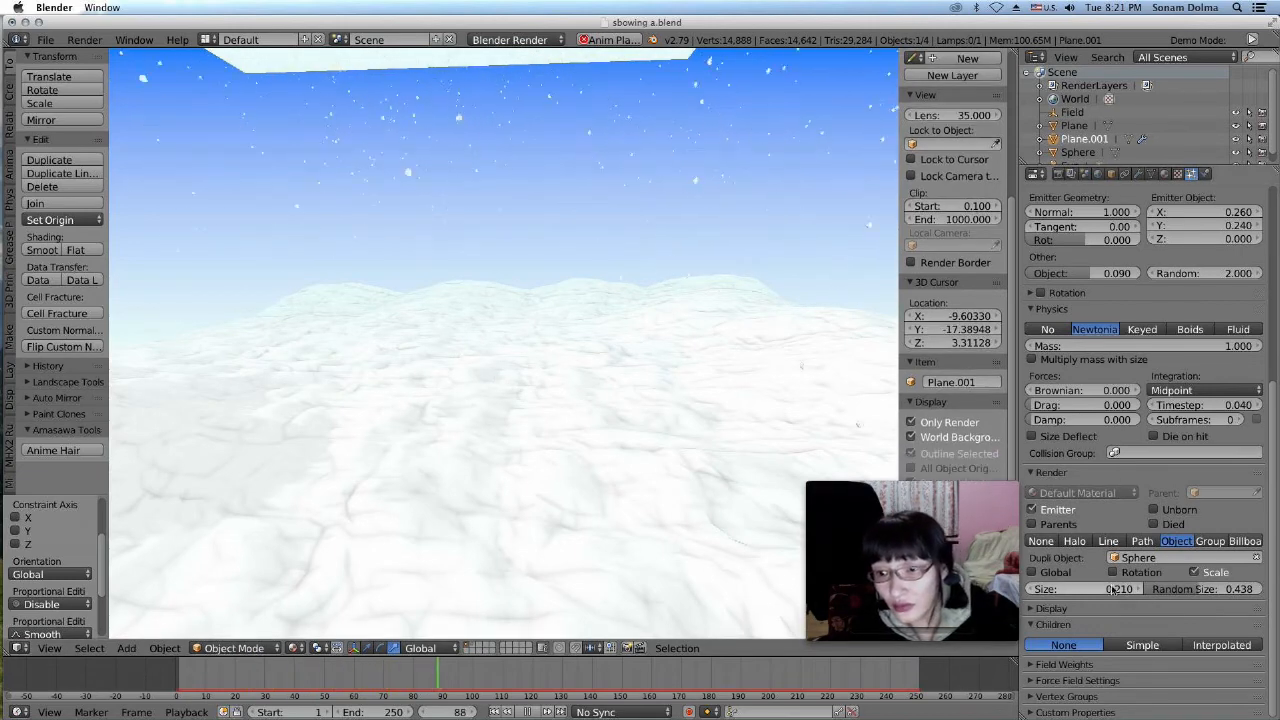
pyautogui.moveTo(1205, 589); pyautogui.dragTo(1128, 589)
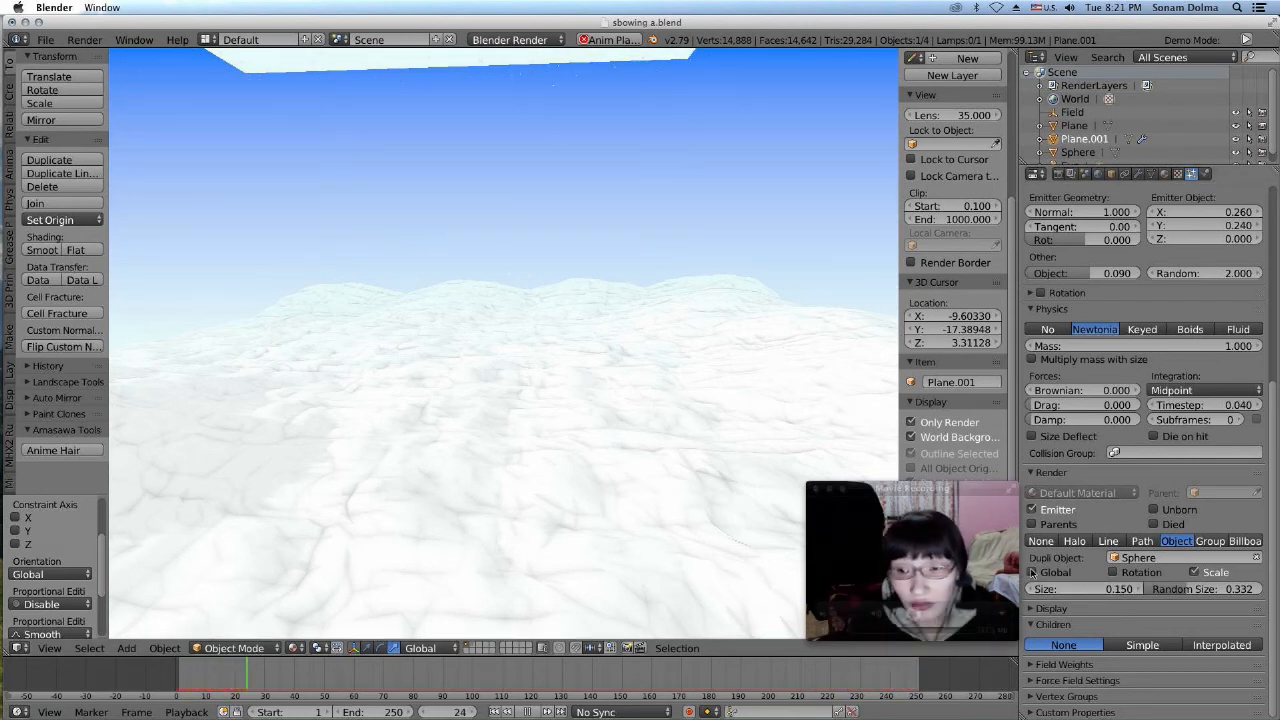
# Fine-tune the snow particles' size, trying 0.160 and finishing with 0.120, and replay the snowfall from frame 1
pyautogui.moveTo(941, 573)
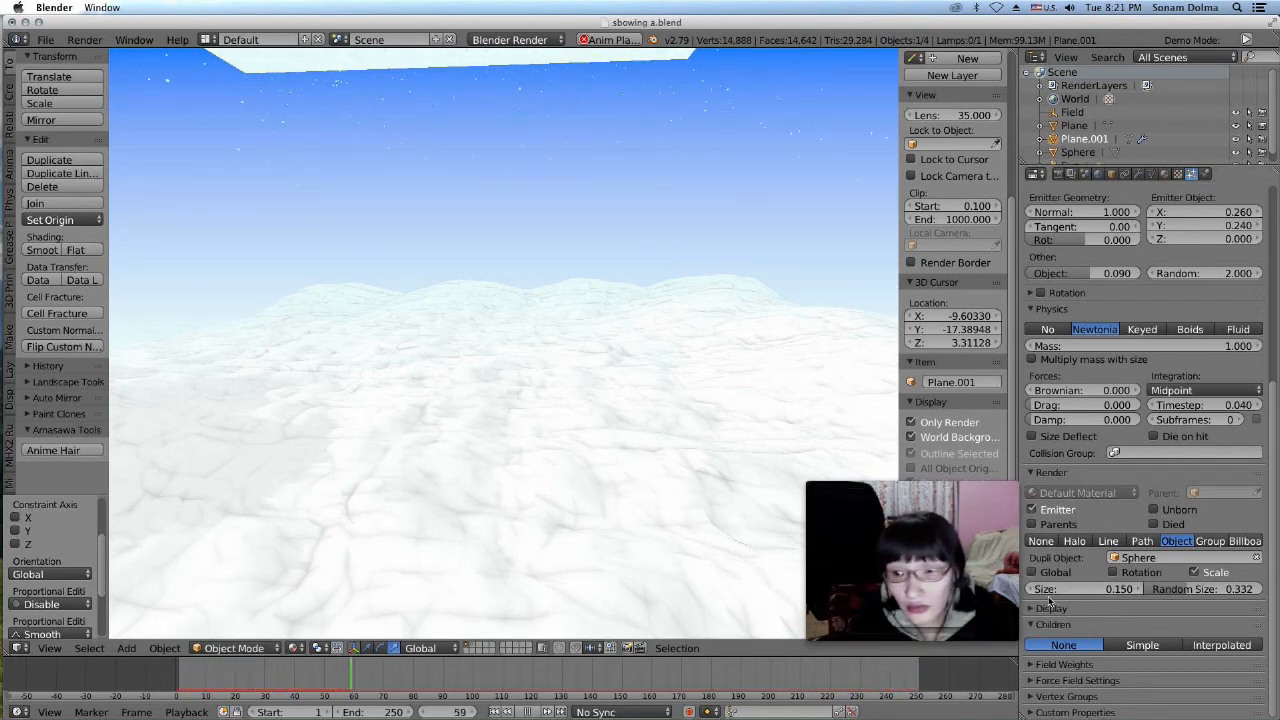
pyautogui.click(1139, 590)
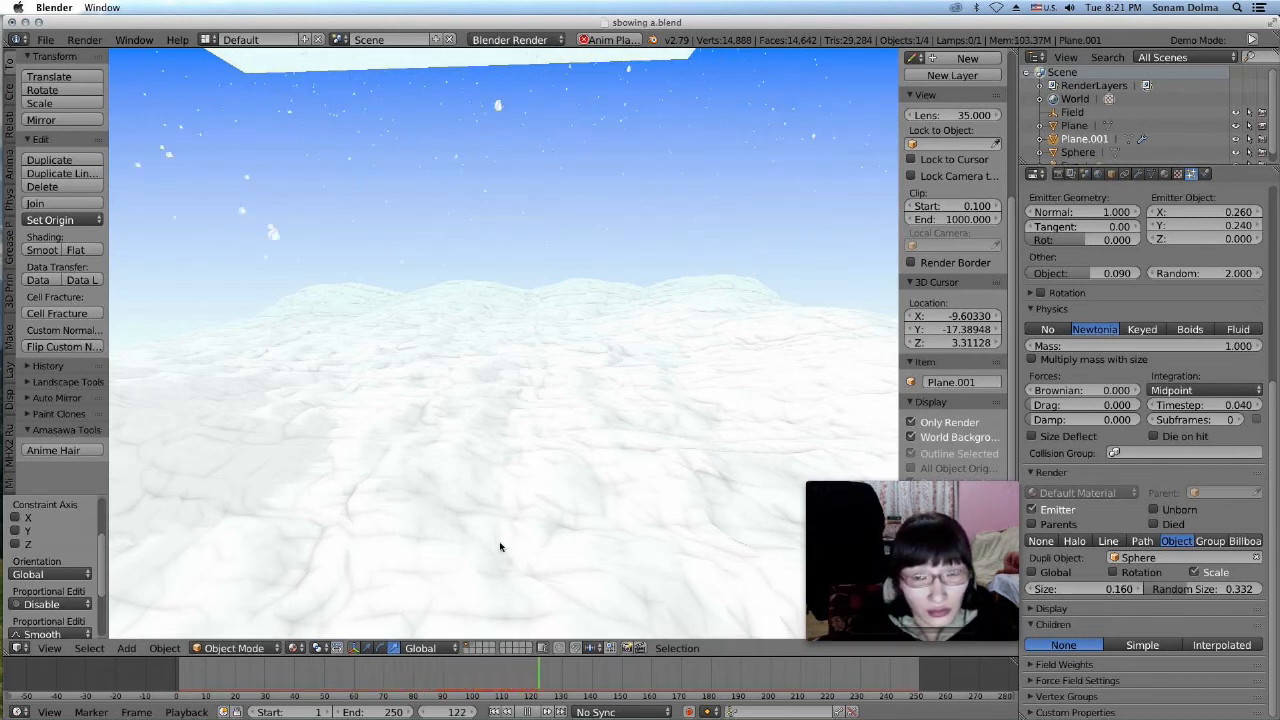
pyautogui.click(530, 712)
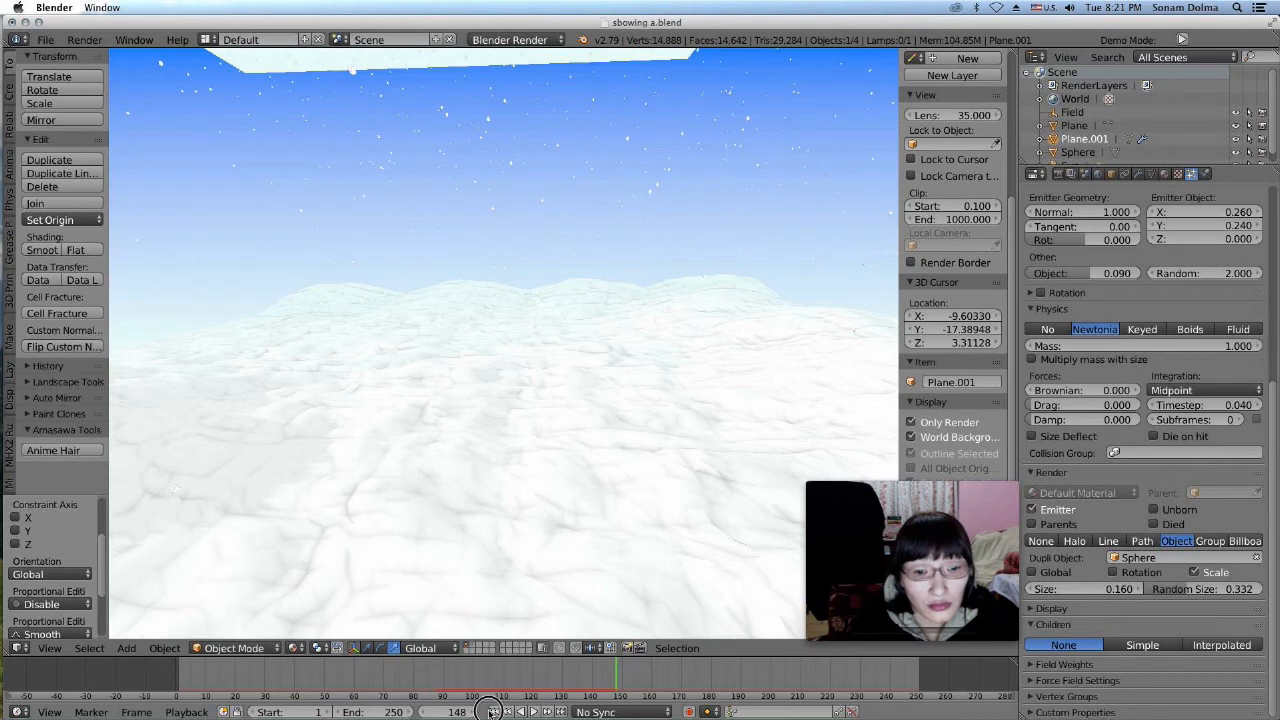
pyautogui.click(494, 712)
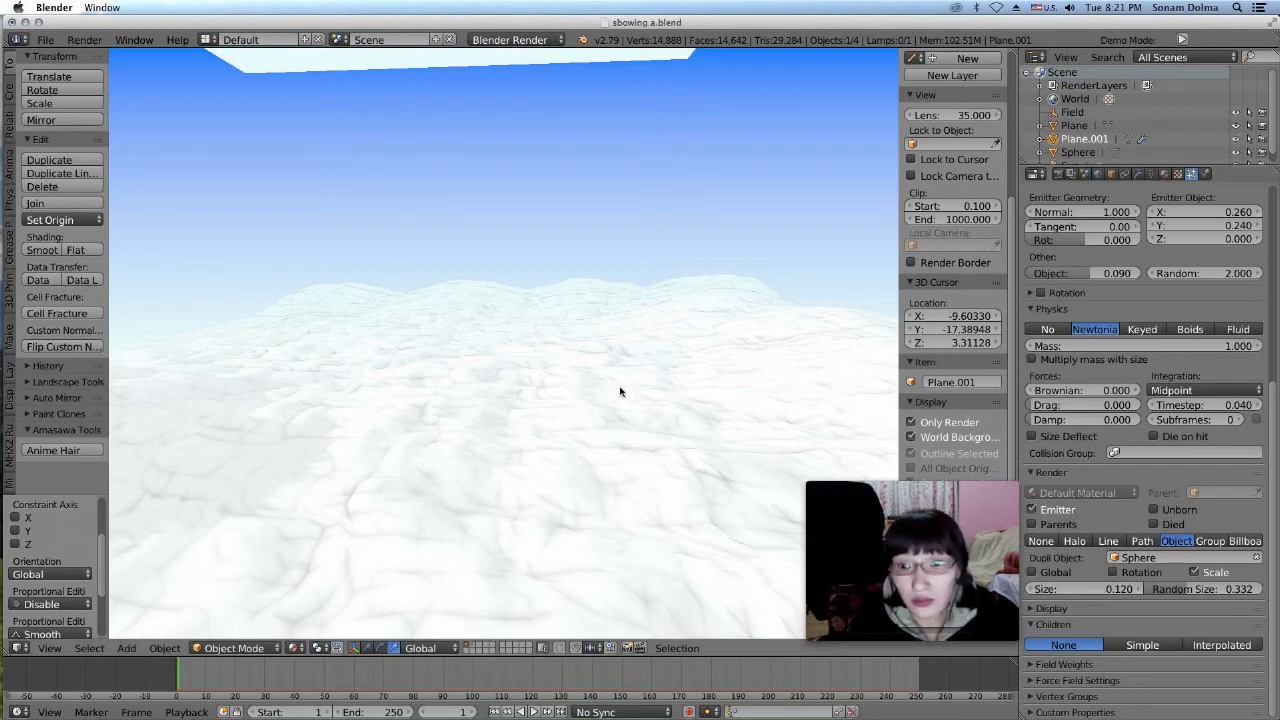
pyautogui.click(533, 712)
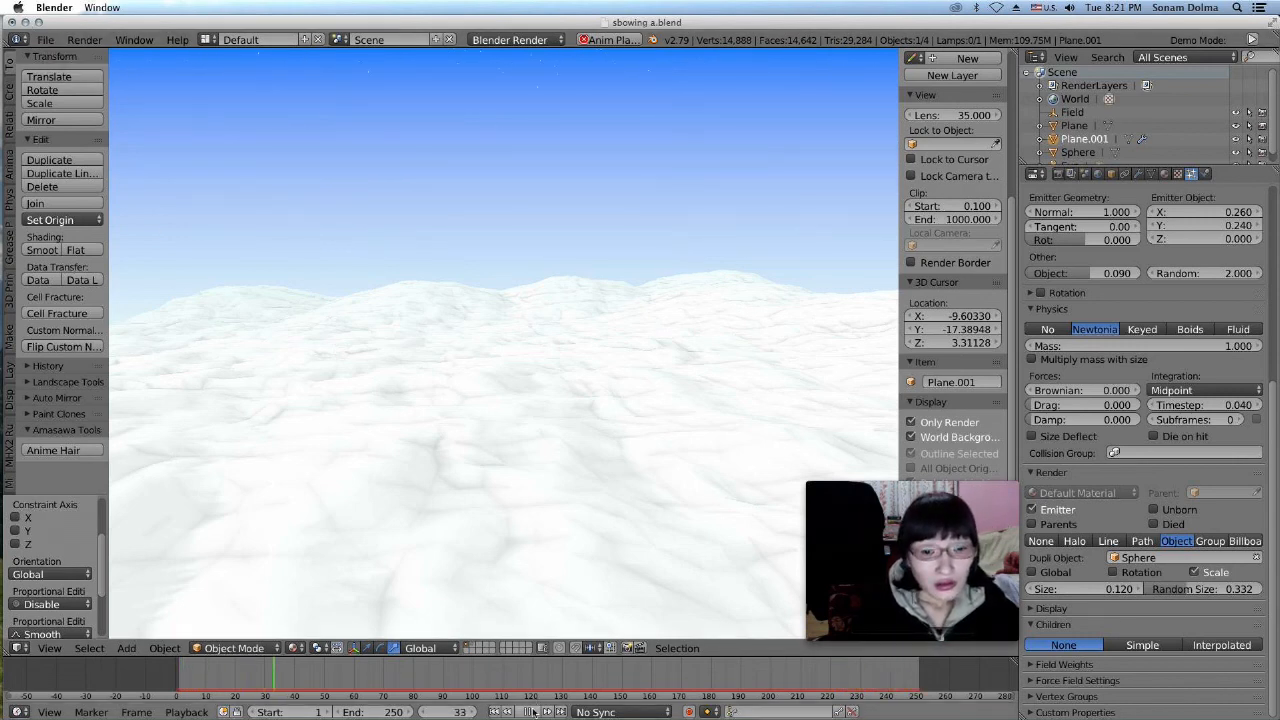
pyautogui.moveTo(5, 675)
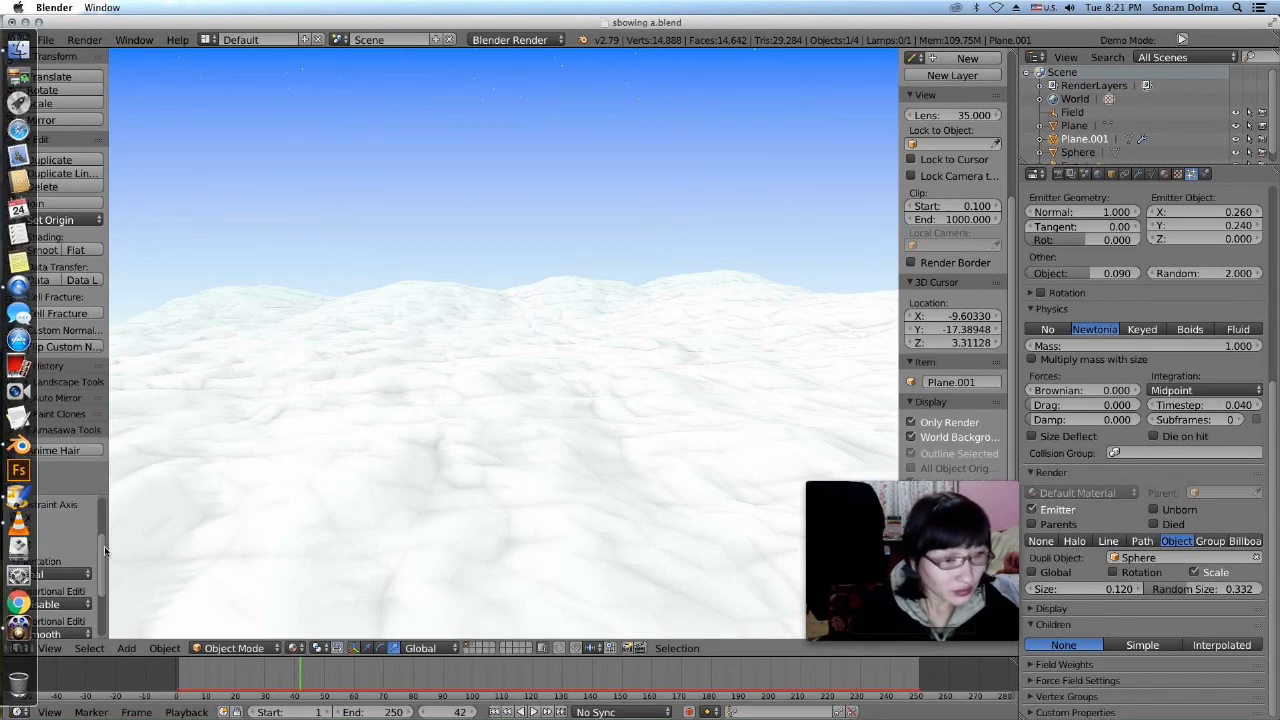